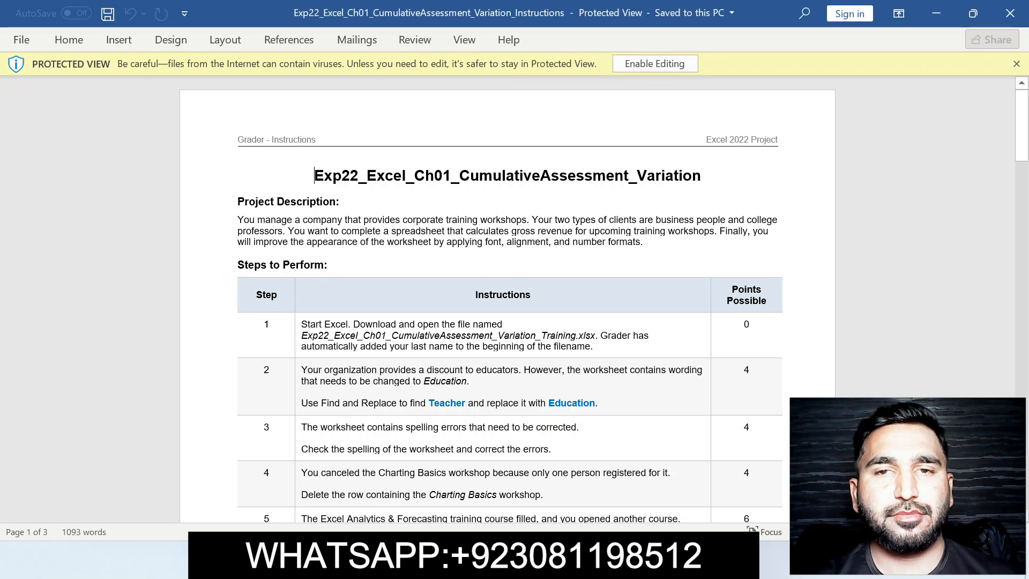
Enable editing of the instructions document and highlight its title in yellow.
{"action": "left_click", "coordinate": [655, 64]}
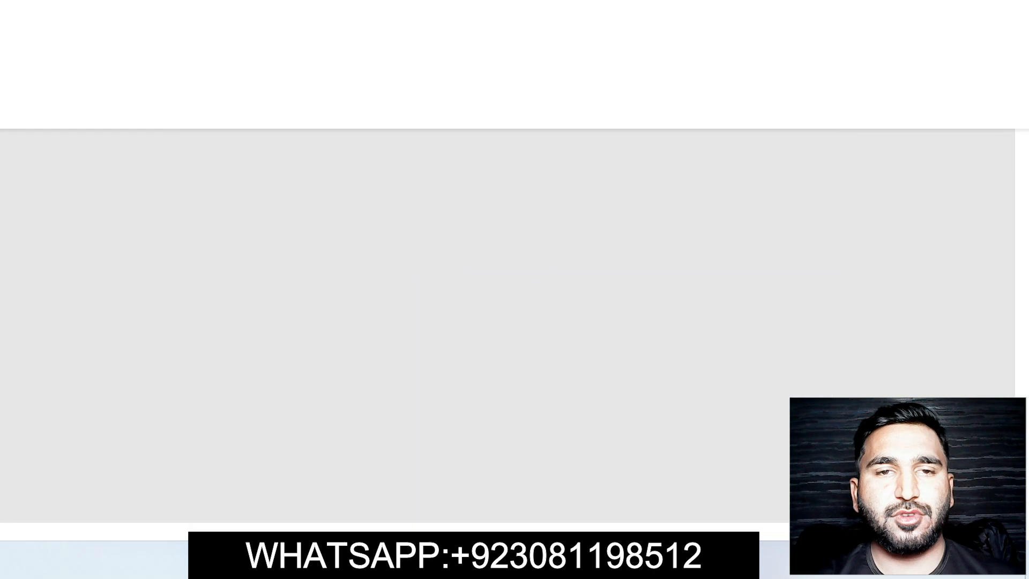
{"action": "left_click_drag", "start_coordinate": [315, 229], "coordinate": [706, 229]}
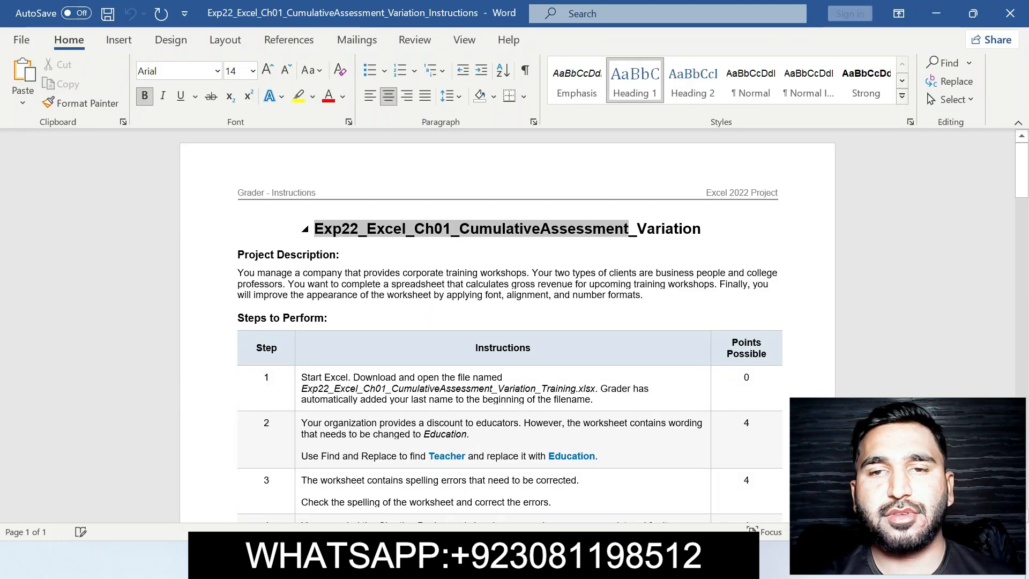
{"action": "left_click", "coordinate": [775, 201]}
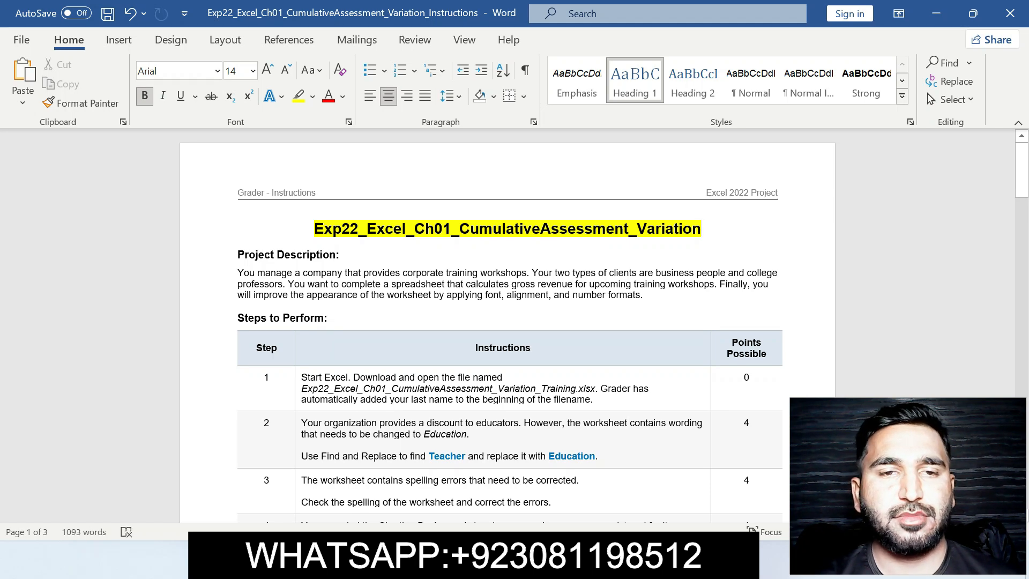
Highlight the project description and the step 1 instructions in yellow.
{"action": "left_click_drag", "start_coordinate": [238, 256], "coordinate": [651, 296]}
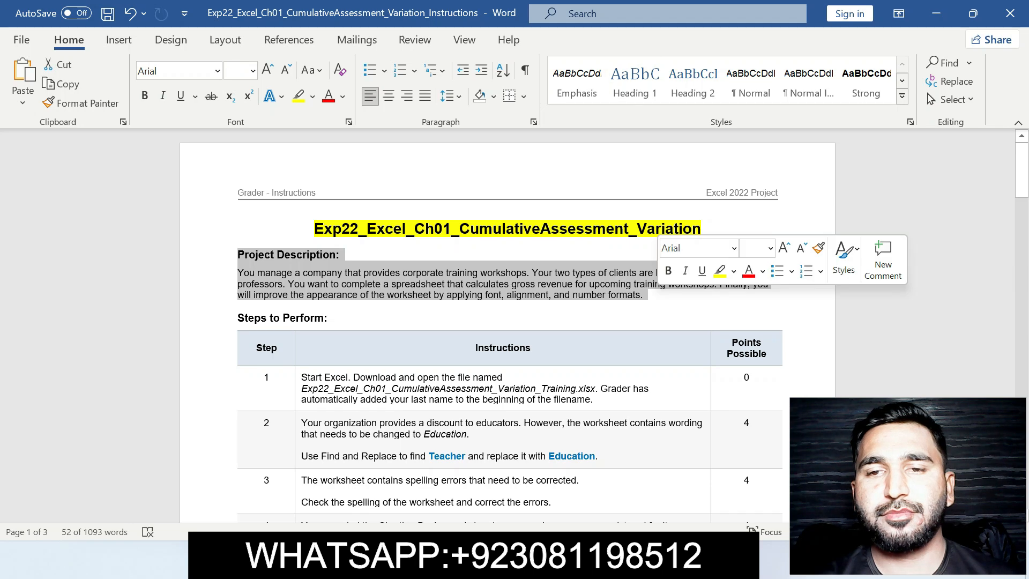
{"action": "left_click", "coordinate": [720, 272]}
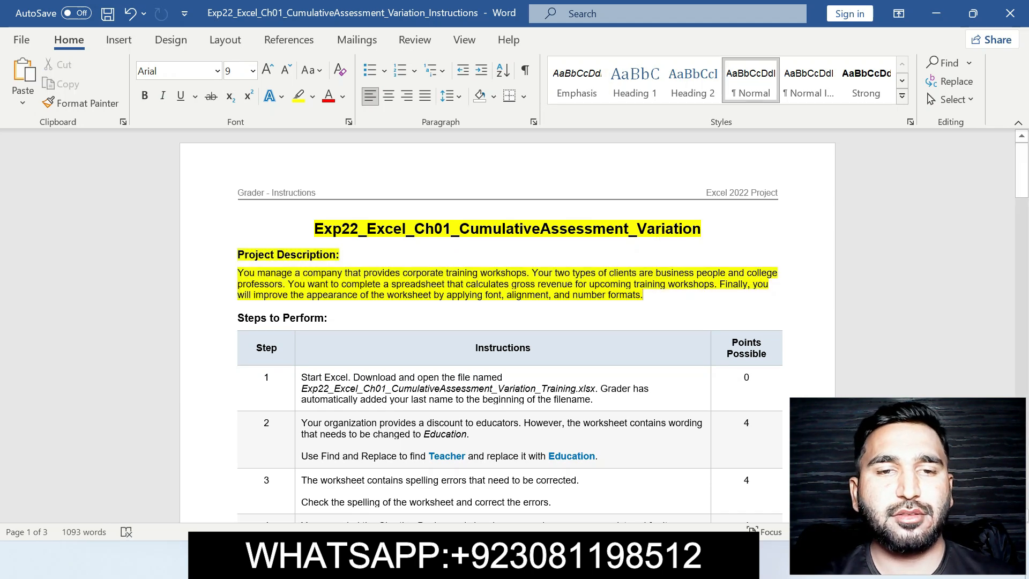
{"action": "left_click_drag", "start_coordinate": [301, 377], "coordinate": [593, 399]}
{"action": "left_click", "coordinate": [660, 381]}
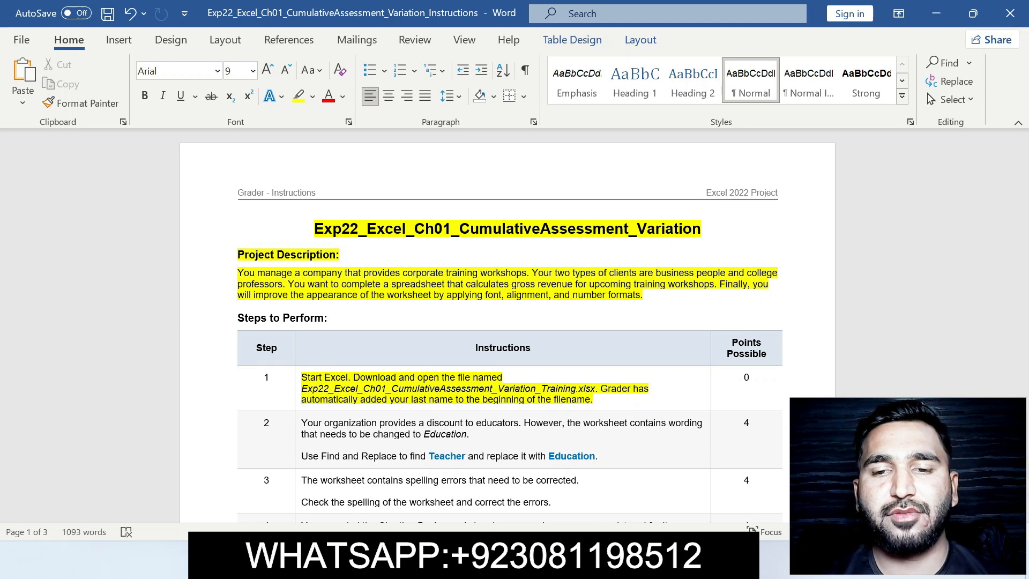
Switch to Excel, enable editing of the training workbook, and return to the instructions in Word.
{"action": "key", "text": "alt+Tab"}
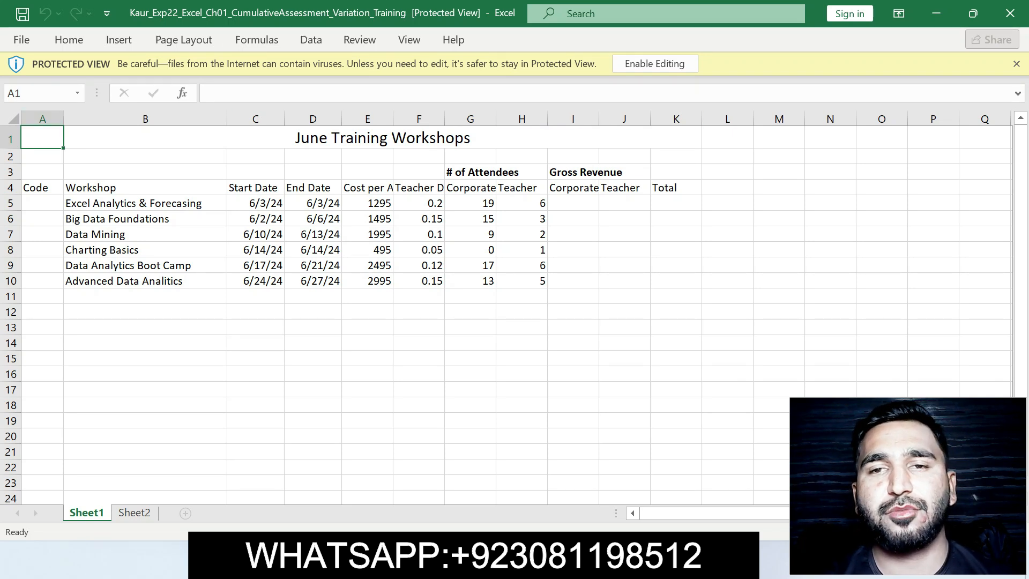
{"action": "left_click", "coordinate": [655, 63]}
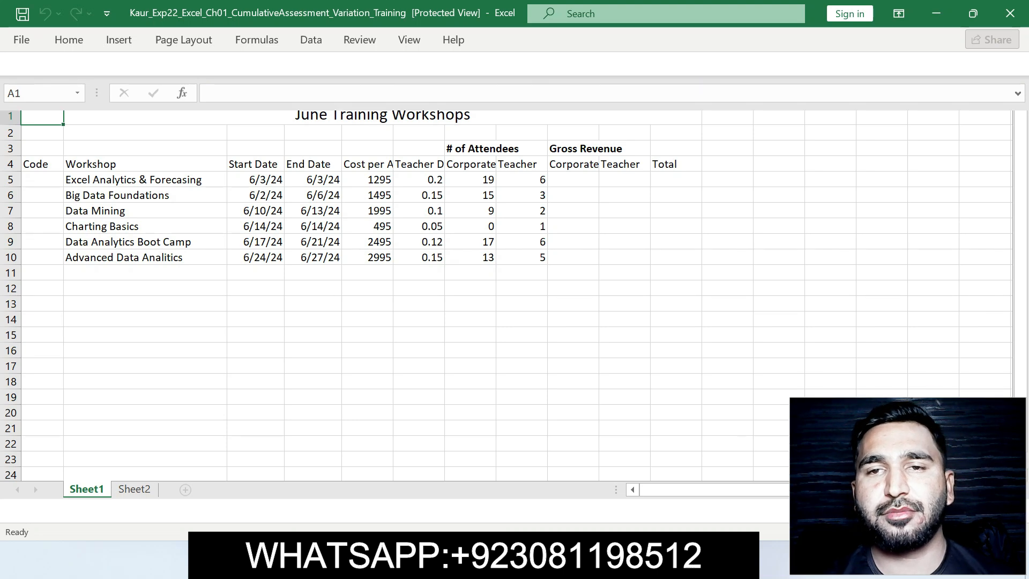
{"action": "key", "text": "alt+Tab"}
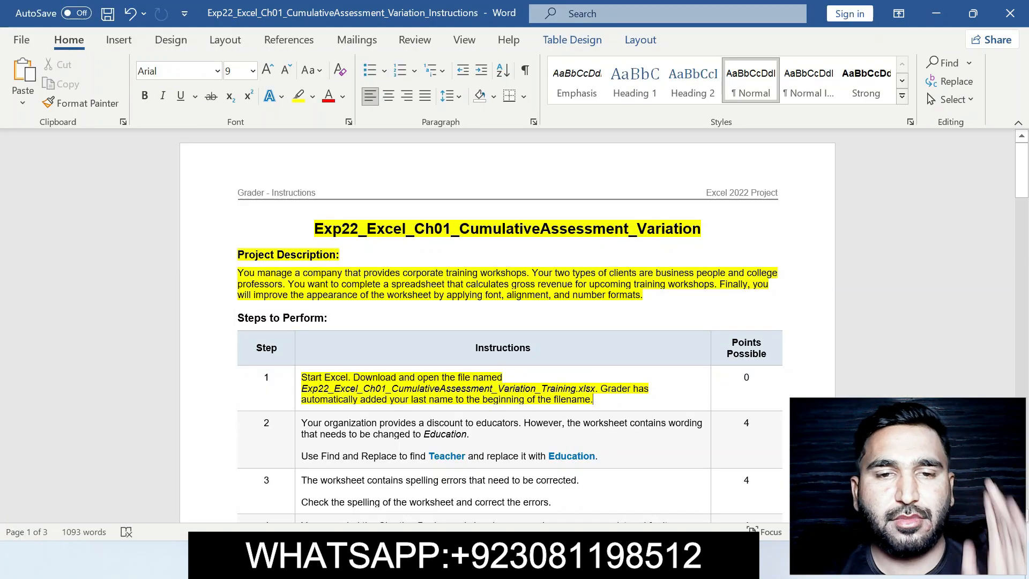
Undo the yellow highlighting of the title, project description and step 1.
{"action": "key", "text": "ctrl+z"}
{"action": "key", "text": "ctrl+z"}
{"action": "key", "text": "ctrl+z"}
{"action": "key", "text": "ctrl+z"}
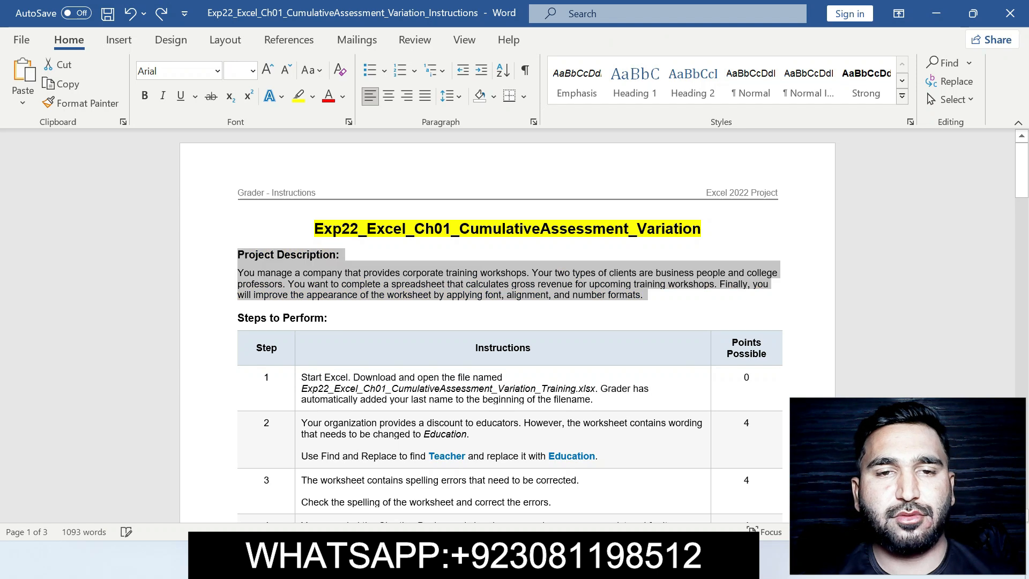
Highlight the step 2 instructions about Find and Replace in yellow.
{"action": "left_click_drag", "start_coordinate": [302, 423], "coordinate": [596, 459]}
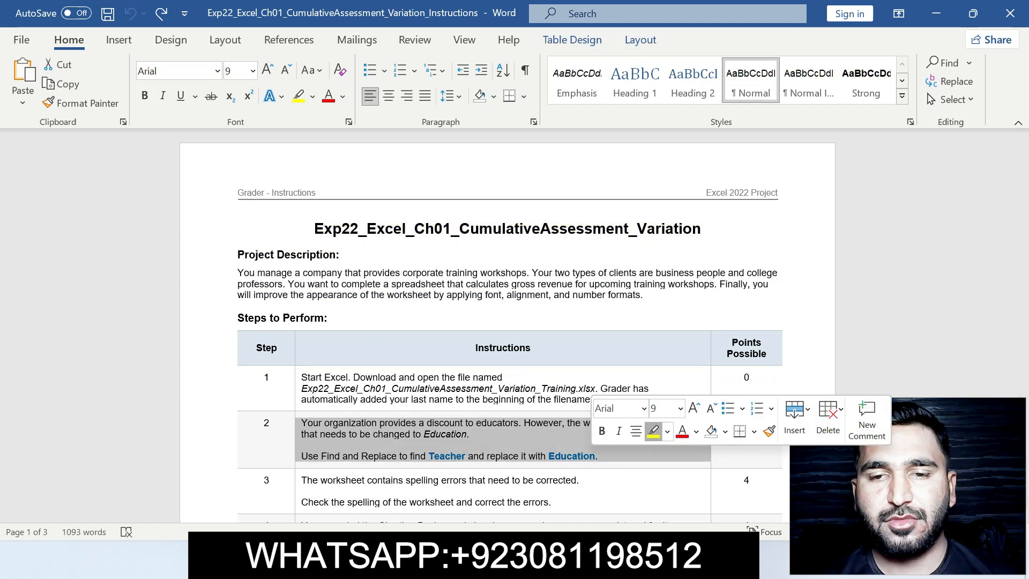
{"action": "left_click", "coordinate": [654, 431]}
{"action": "scroll", "coordinate": [507, 322], "scroll_direction": "down", "scroll_amount": 5}
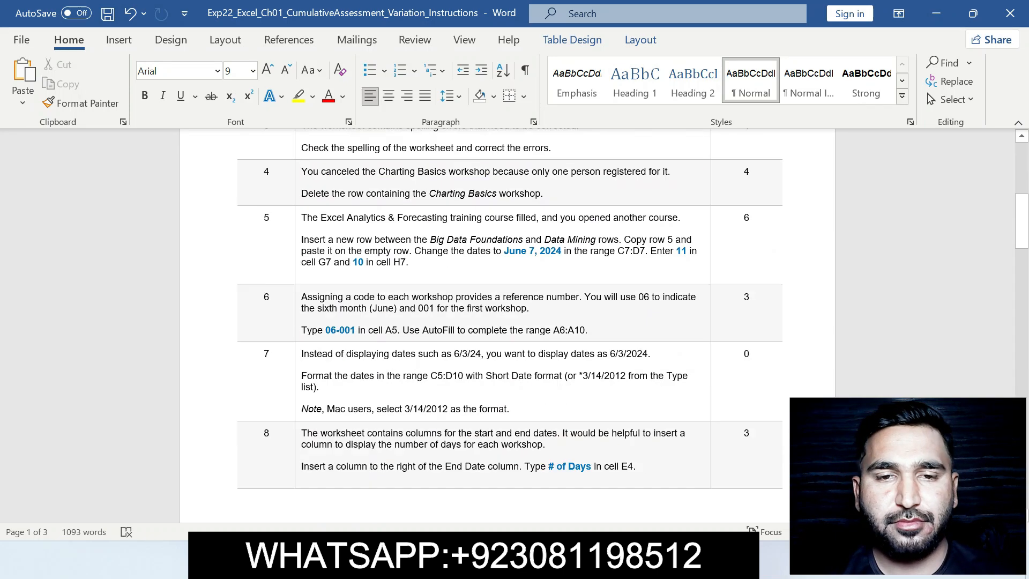
{"action": "scroll", "coordinate": [507, 321], "scroll_direction": "down", "scroll_amount": 1}
{"action": "left_click_drag", "start_coordinate": [1022, 225], "coordinate": [1021, 195]}
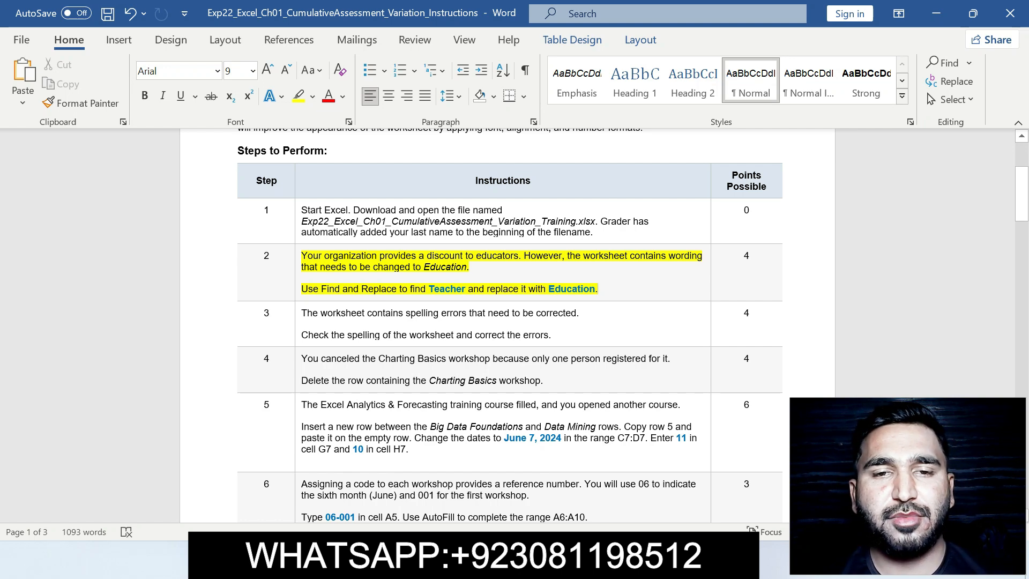
Copy "Teacher" from step 2, switch to Excel, and set it as the search text for a Find and Replace.
{"action": "left_click_drag", "start_coordinate": [433, 289], "coordinate": [466, 289]}
{"action": "key", "text": "ctrl+c"}
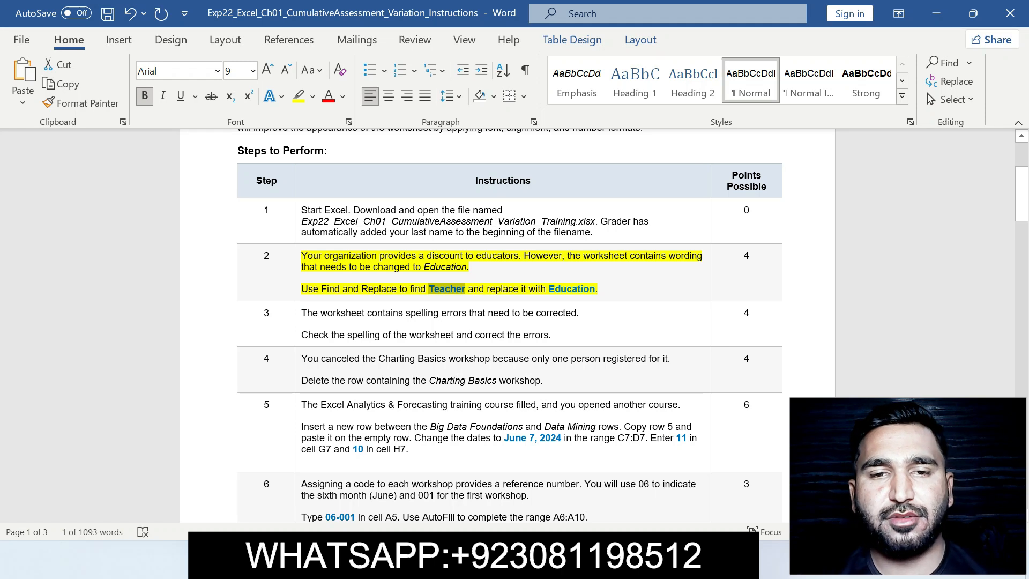
{"action": "key", "text": "alt+Tab"}
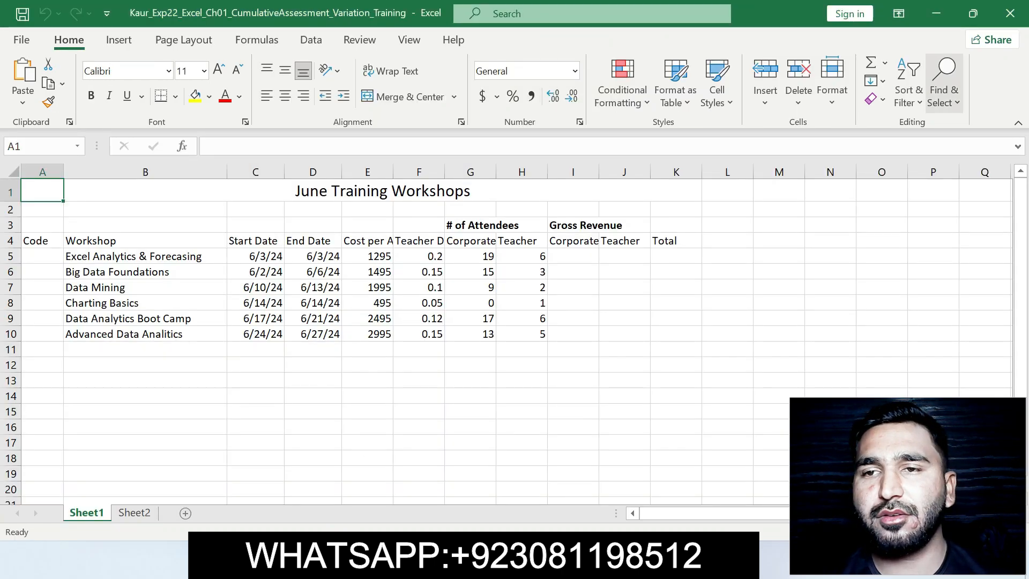
{"action": "left_click", "coordinate": [945, 80]}
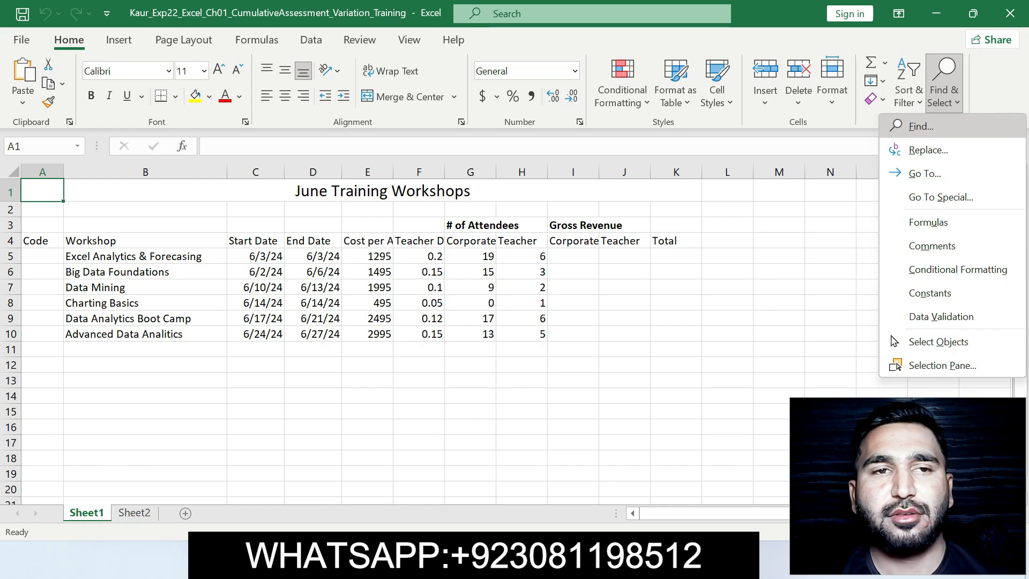
{"action": "left_click", "coordinate": [906, 127]}
{"action": "key", "text": "ctrl+v"}
{"action": "left_click", "coordinate": [531, 230]}
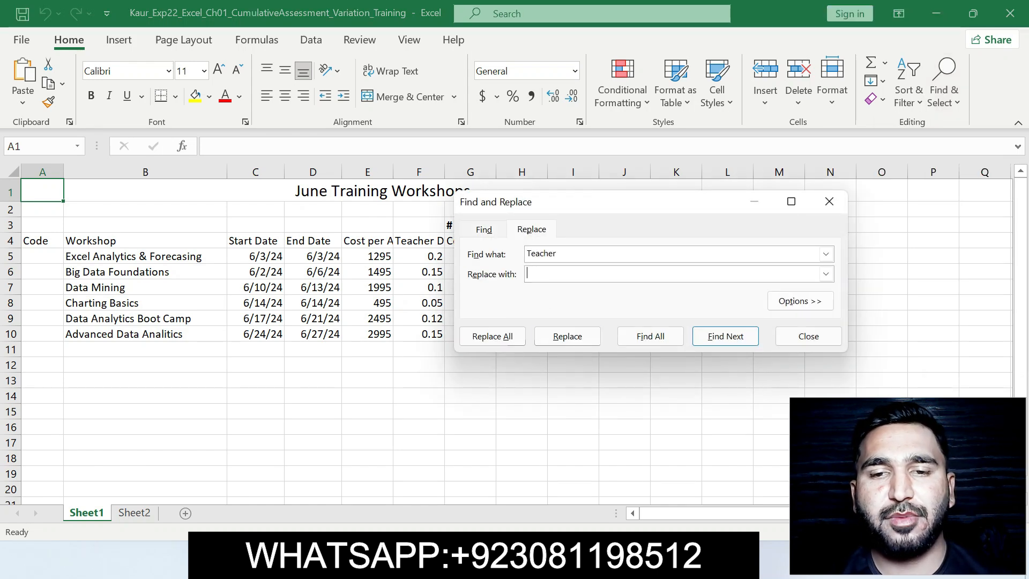
Copy "Education" from step 2 in Word and replace all occurrences of "Teacher" with it in the Excel worksheet.
{"action": "key", "text": "alt+Tab"}
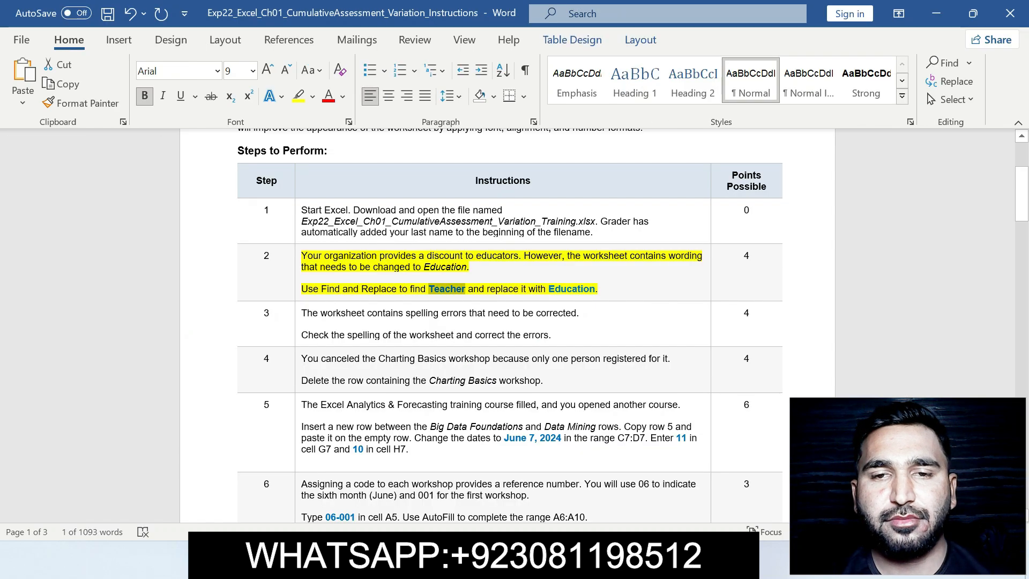
{"action": "left_click_drag", "start_coordinate": [549, 289], "coordinate": [594, 289]}
{"action": "key", "text": "ctrl+c"}
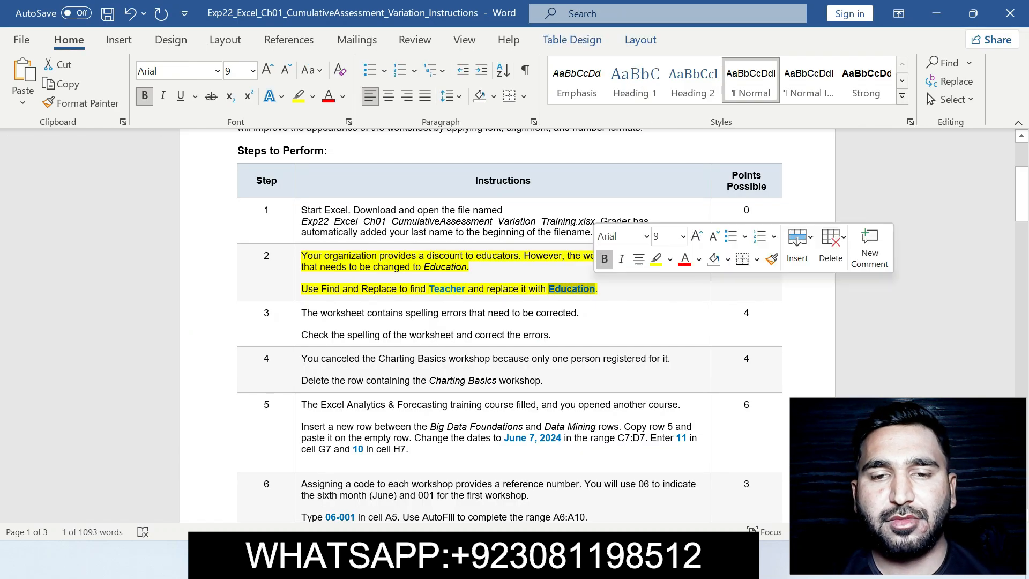
{"action": "key", "text": "alt+Tab"}
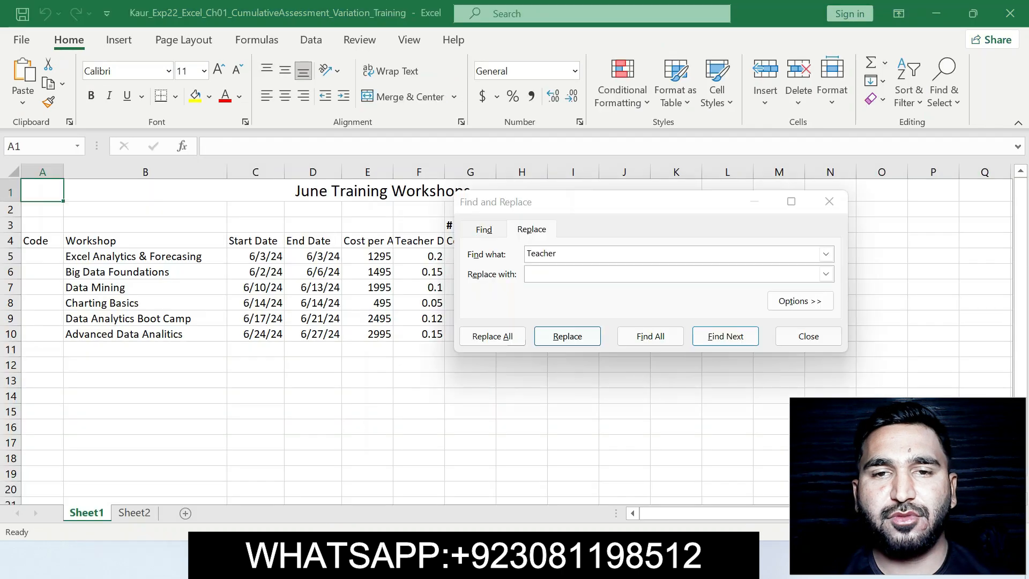
{"action": "key", "text": "ctrl+v"}
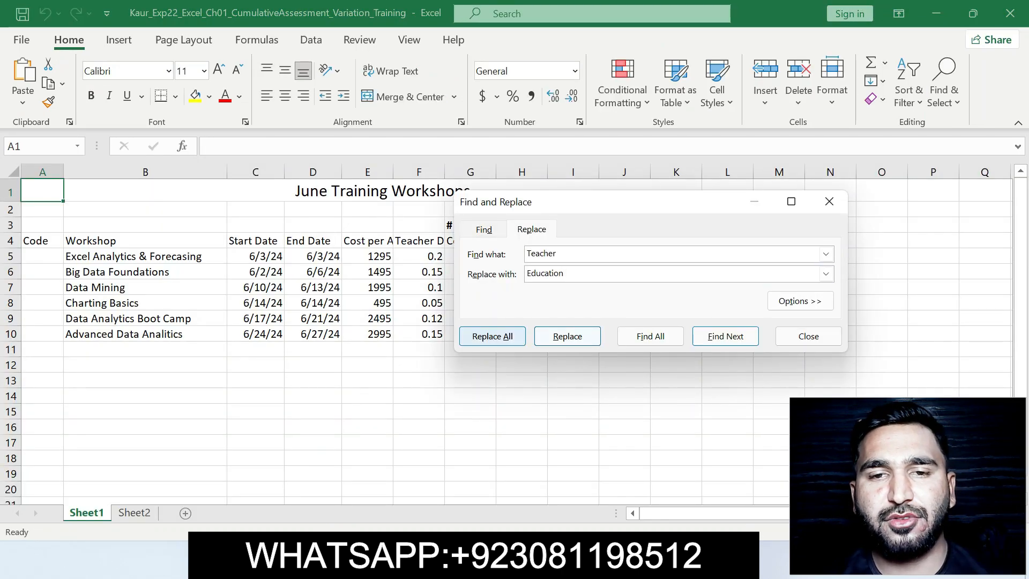
{"action": "left_click", "coordinate": [492, 337]}
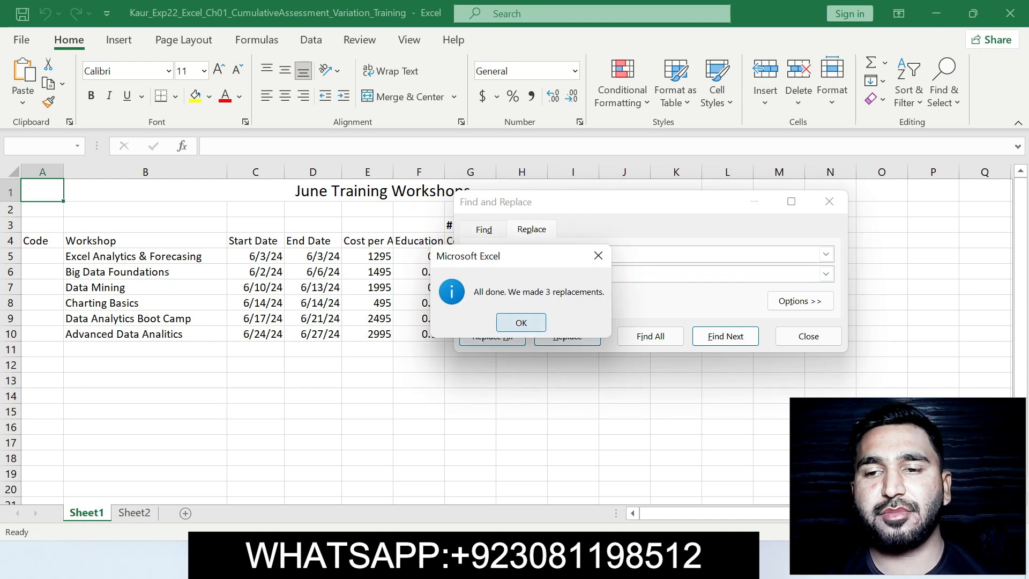
{"action": "key", "text": "Return"}
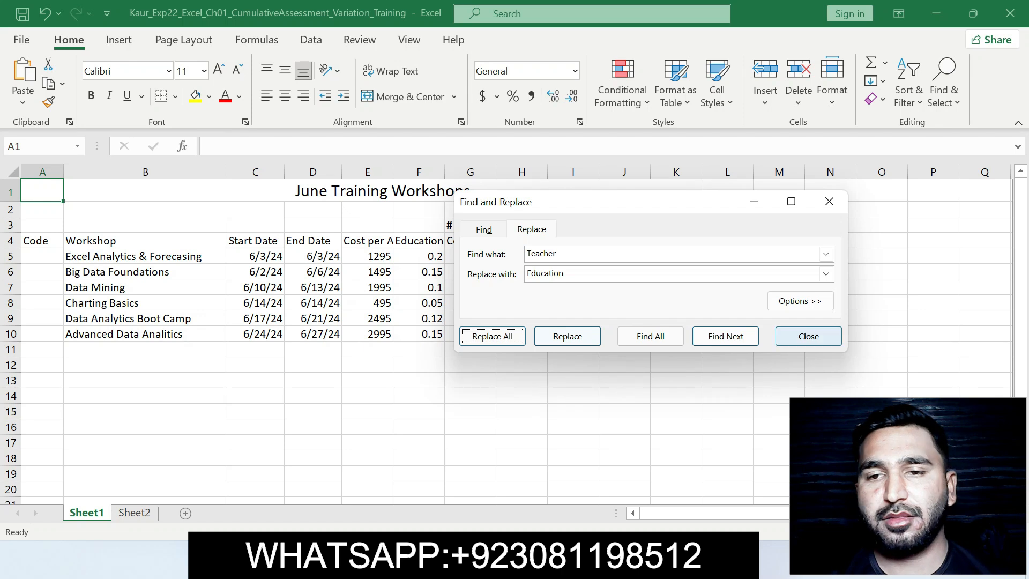
{"action": "left_click", "coordinate": [808, 337]}
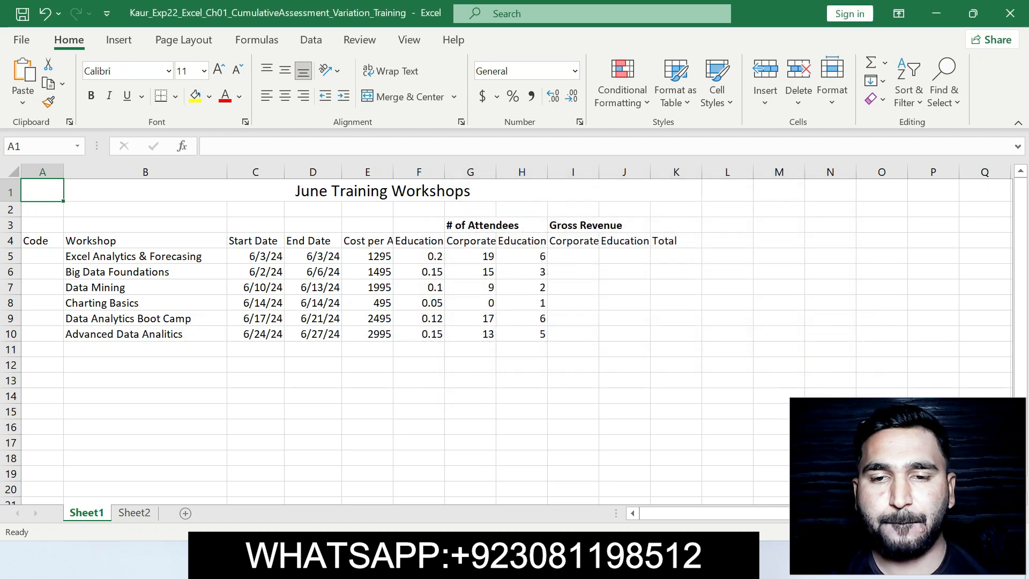
Switch to the Word instructions and highlight the step 3 text about checking spelling in yellow.
{"action": "mouse_move", "coordinate": [620, 562]}
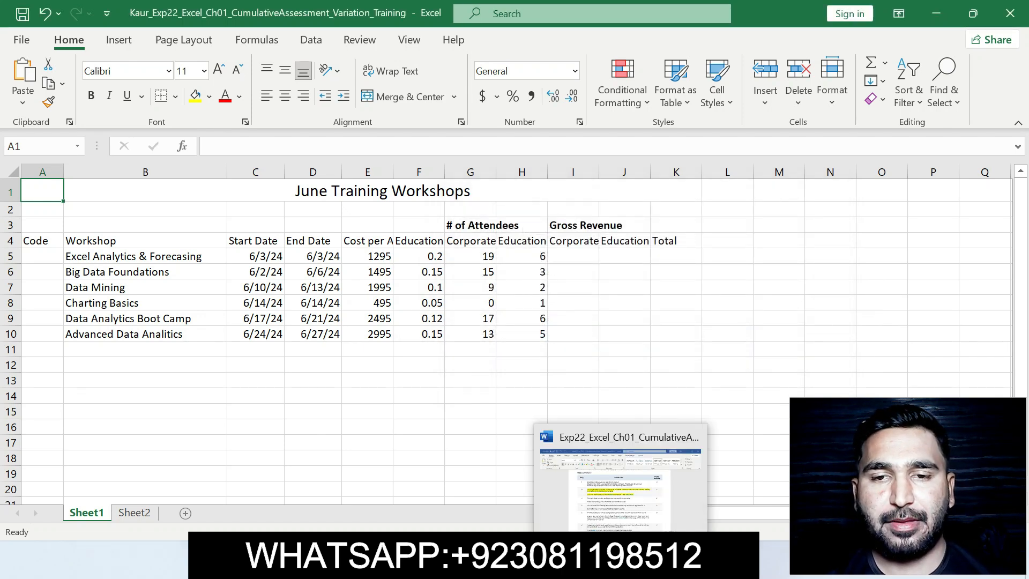
{"action": "left_click", "coordinate": [621, 482]}
{"action": "left_click_drag", "start_coordinate": [302, 335], "coordinate": [551, 335]}
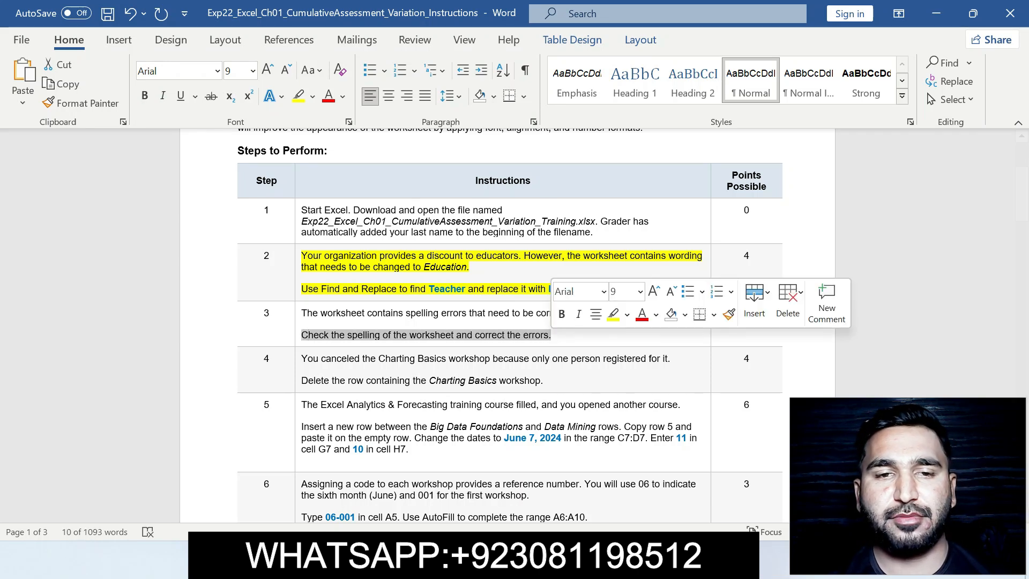
{"action": "left_click", "coordinate": [330, 335]}
{"action": "left_click_drag", "start_coordinate": [302, 335], "coordinate": [552, 332]}
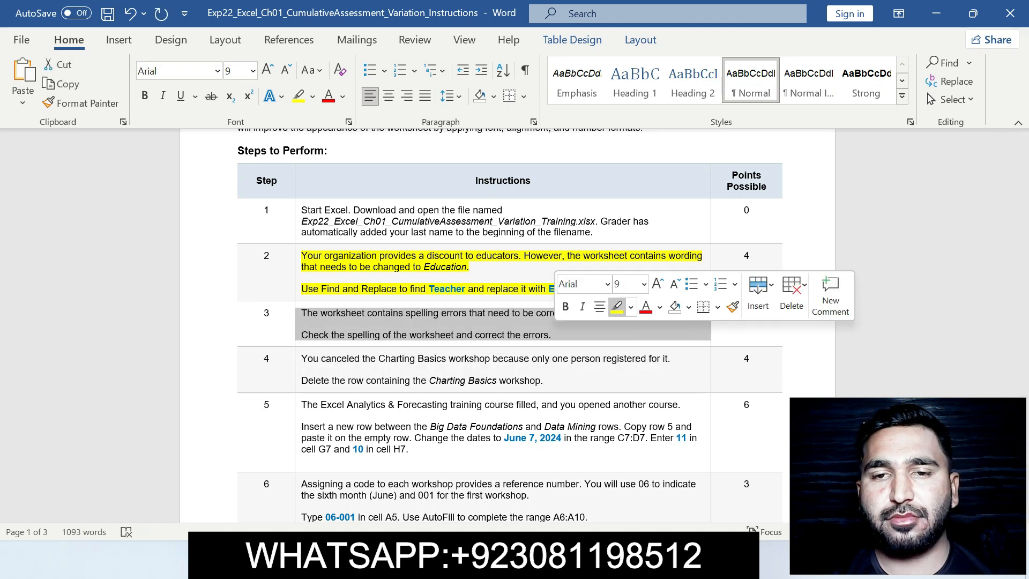
{"action": "left_click", "coordinate": [617, 307]}
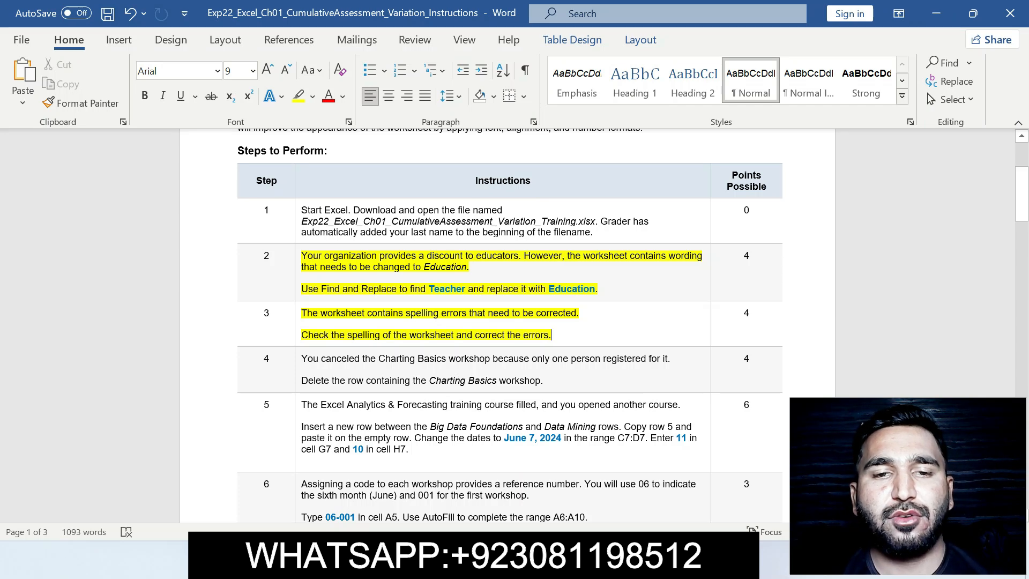
Spell-check the Excel worksheet, correcting "Forecasing" to "Forecasting" in B5 and "Analitics" to "Analytics" in B10.
{"action": "key", "text": "alt+Tab"}
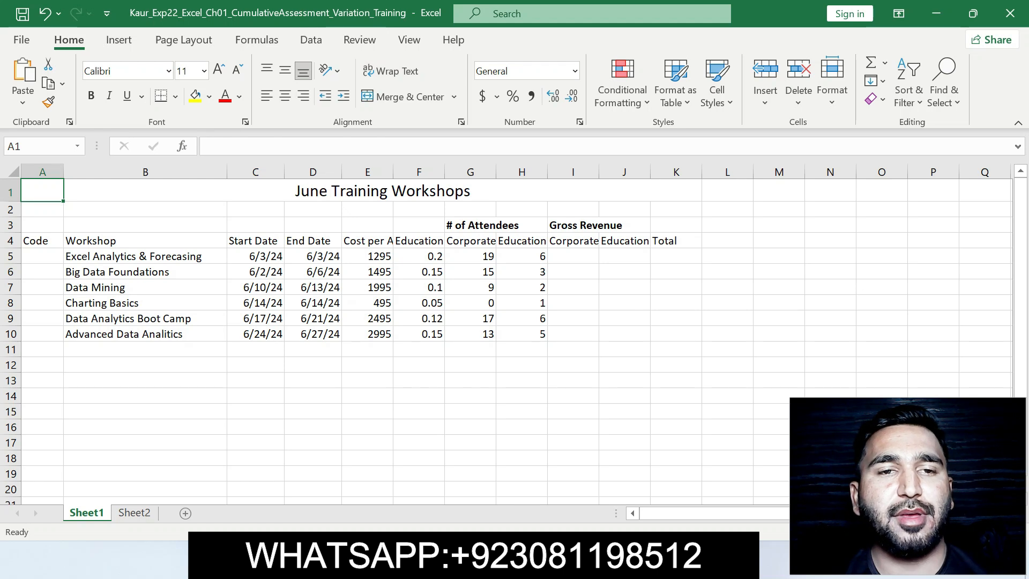
{"action": "left_click", "coordinate": [360, 40]}
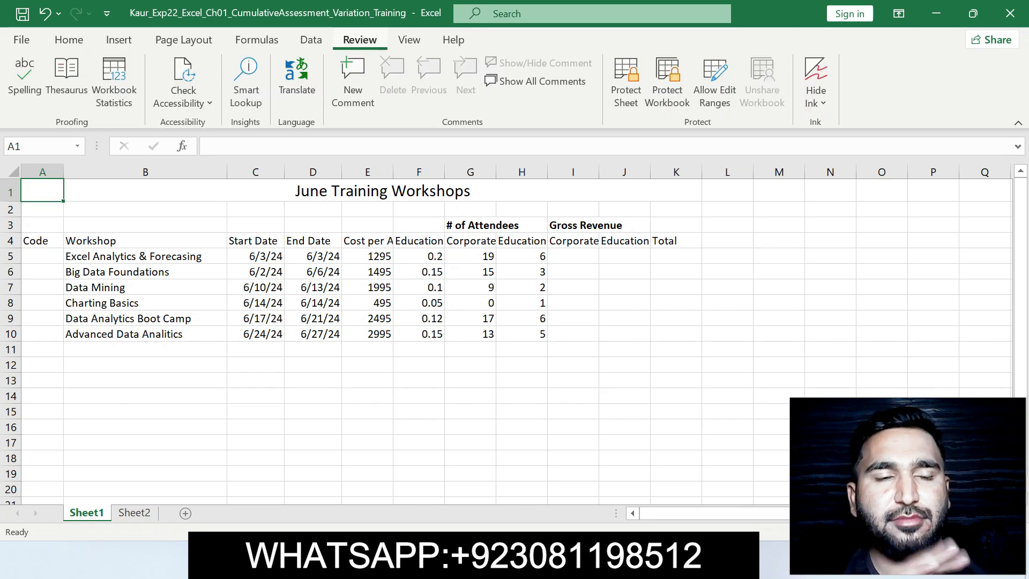
{"action": "left_click", "coordinate": [24, 81]}
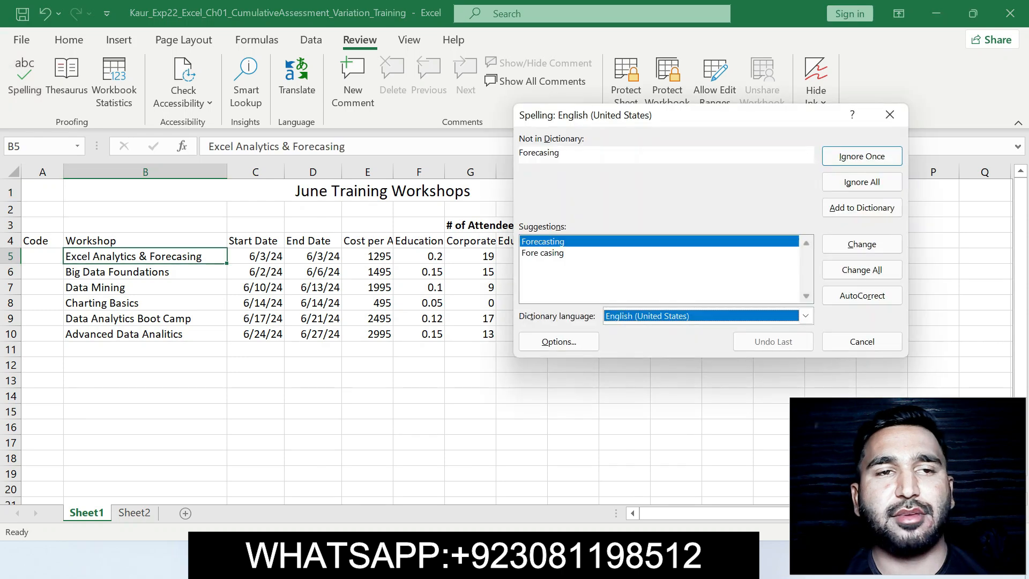
{"action": "key", "text": "Return"}
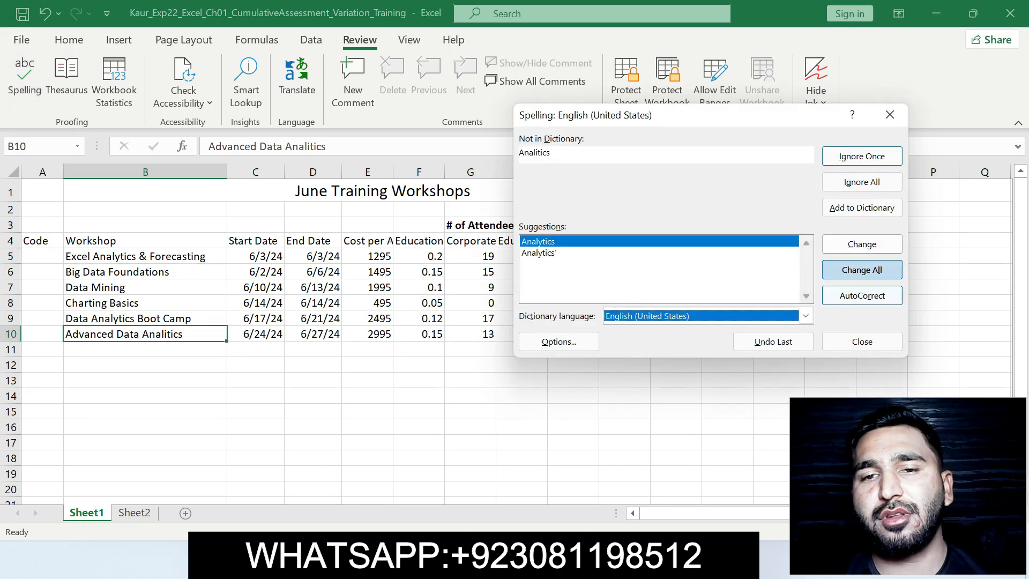
{"action": "key", "text": "Return"}
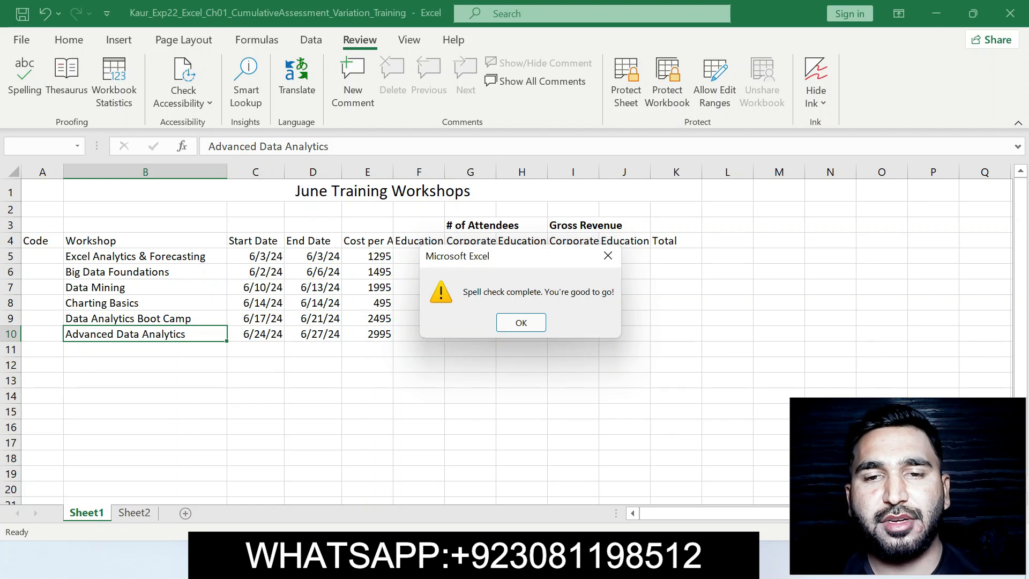
{"action": "left_click", "coordinate": [521, 323]}
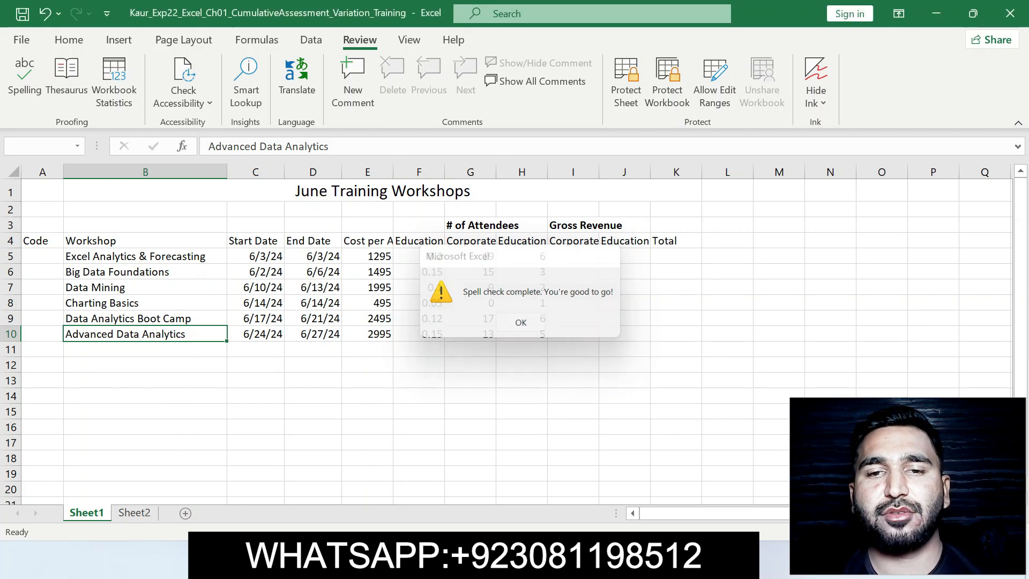
{"action": "left_click", "coordinate": [573, 380]}
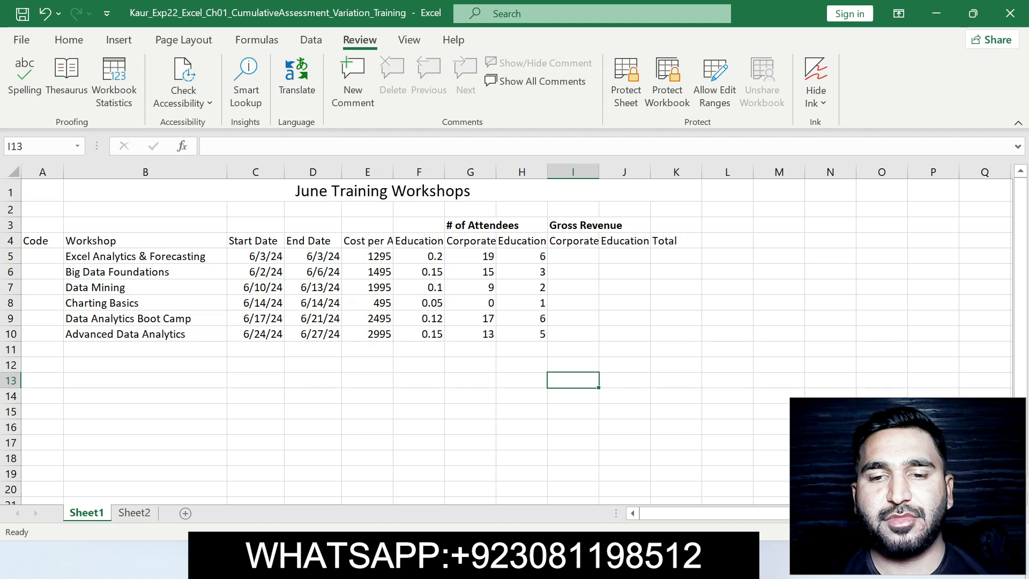
Switch to the Word instructions and undo the yellow highlighting on the step 2 and step 3 text.
{"action": "key", "text": "alt+Tab"}
{"action": "key", "text": "ctrl+z"}
{"action": "key", "text": "ctrl+z"}
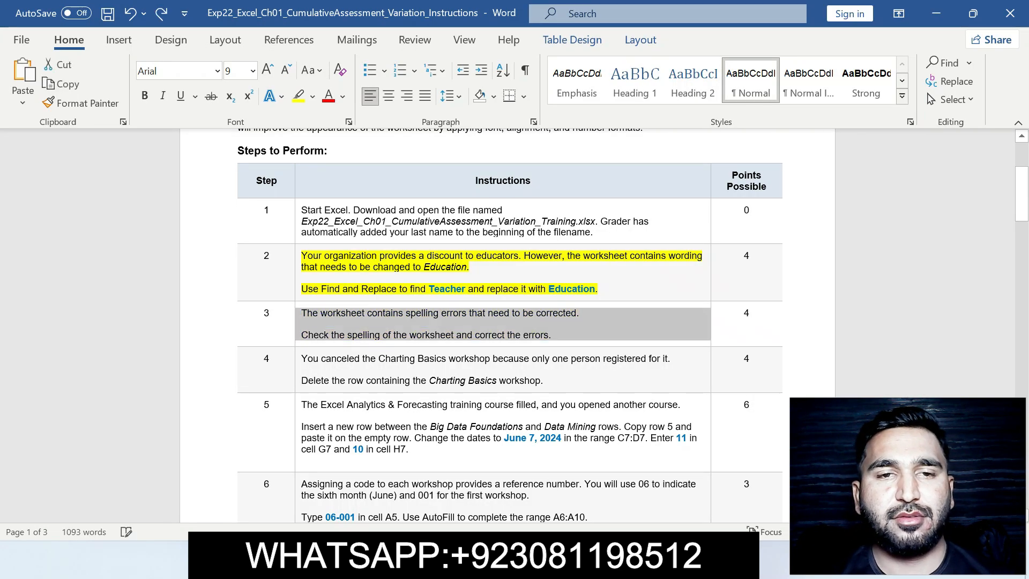
{"action": "key", "text": "ctrl+z"}
{"action": "left_click", "coordinate": [301, 324]}
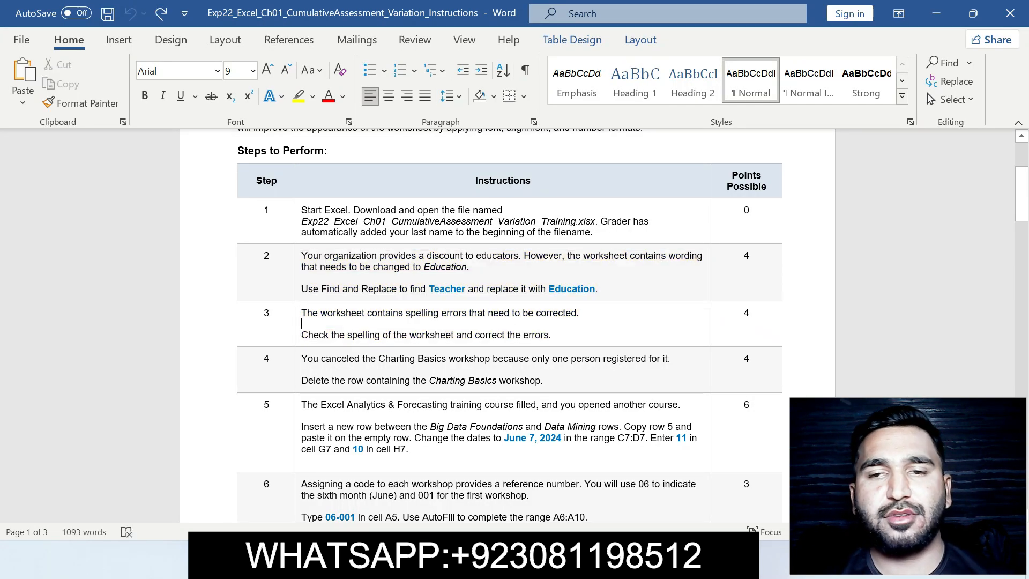
Highlight the step 4 text about deleting the Charting Basics row in yellow.
{"action": "left_click_drag", "start_coordinate": [1022, 194], "coordinate": [1022, 205]}
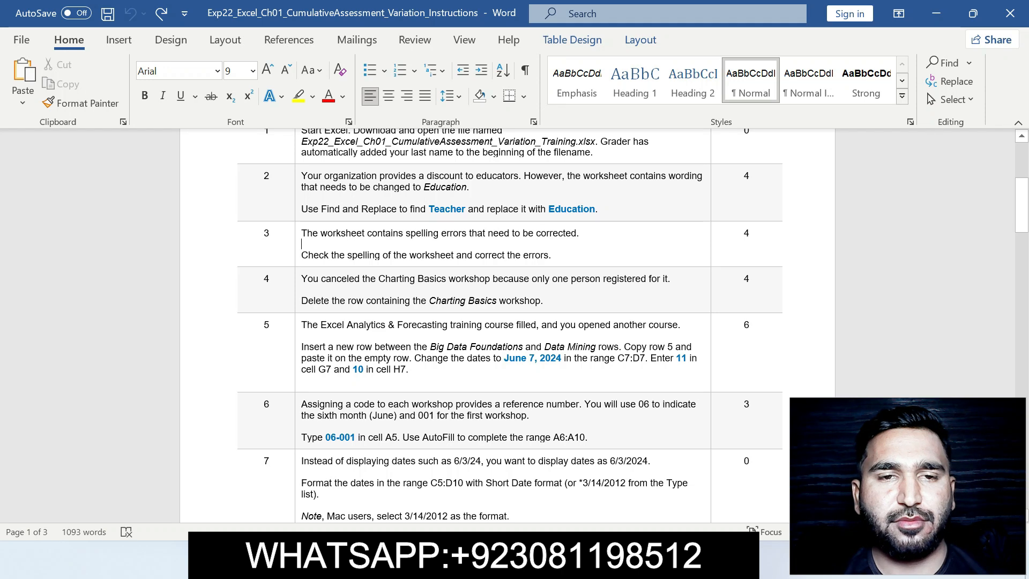
{"action": "left_click_drag", "start_coordinate": [302, 279], "coordinate": [542, 300]}
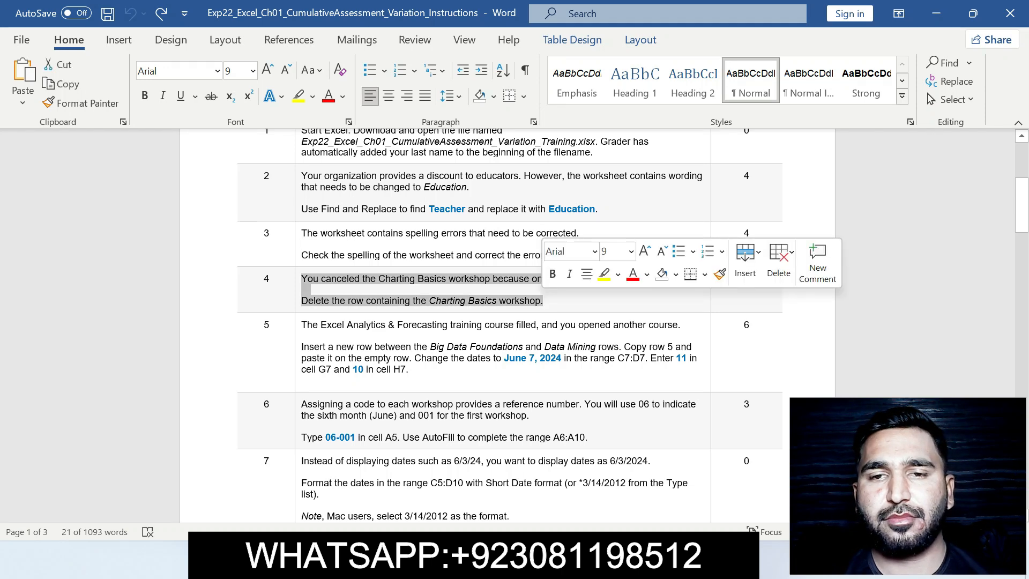
{"action": "left_click", "coordinate": [605, 275]}
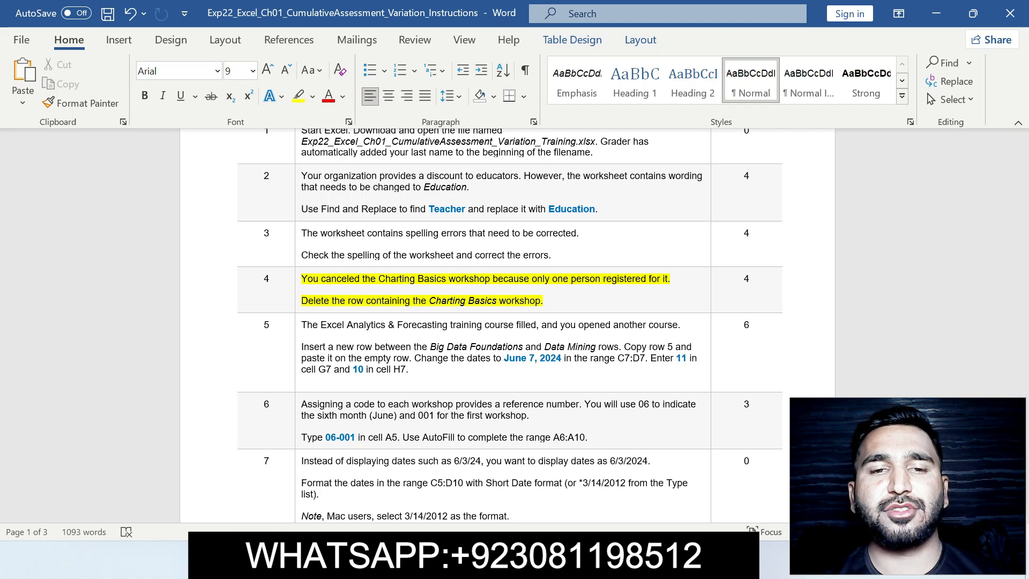
Switch to the Excel worksheet and delete row 8, which contains the Charting Basics workshop.
{"action": "left_click", "coordinate": [658, 560]}
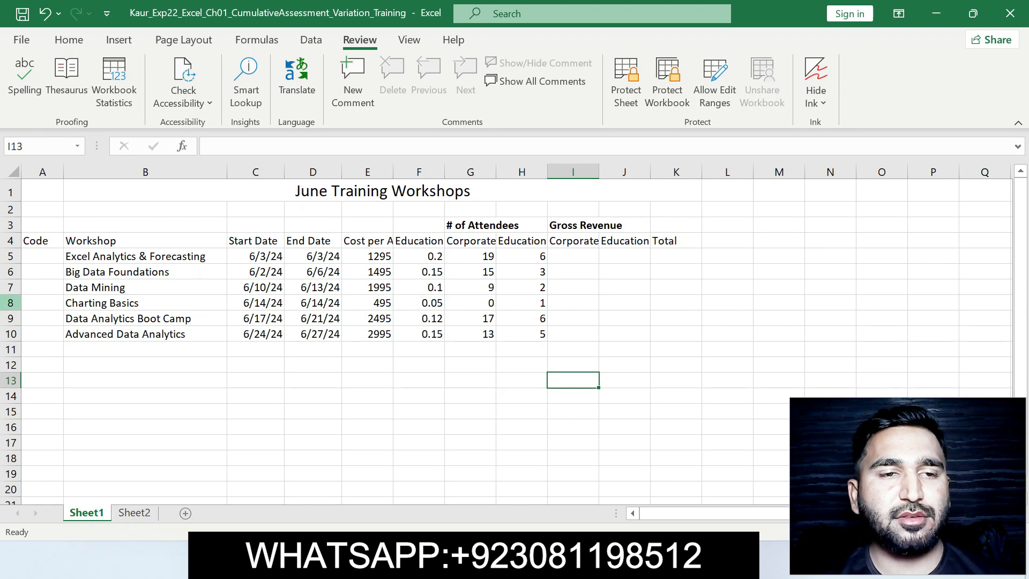
{"action": "left_click", "coordinate": [11, 303]}
{"action": "right_click", "coordinate": [11, 303]}
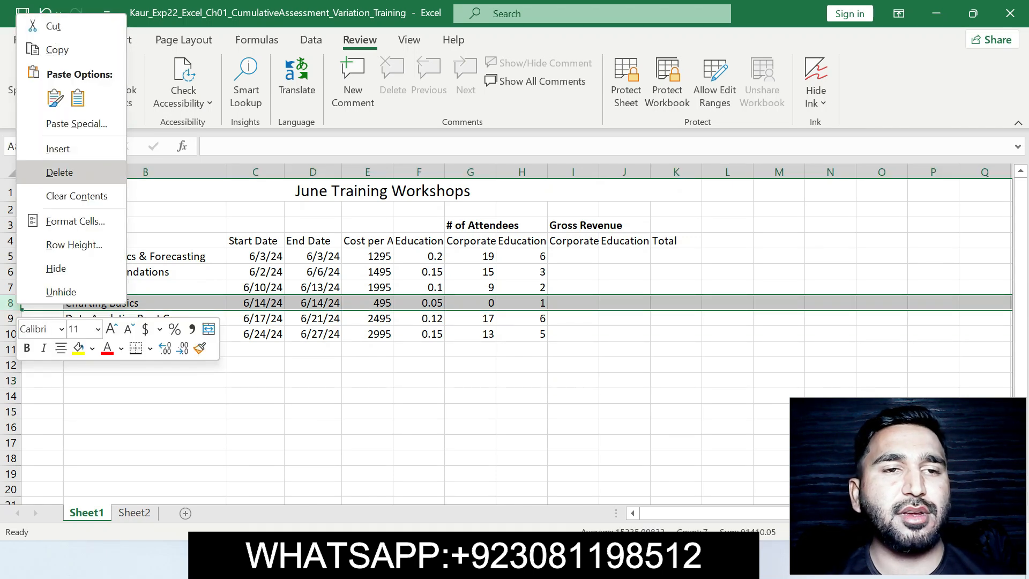
{"action": "left_click", "coordinate": [60, 172]}
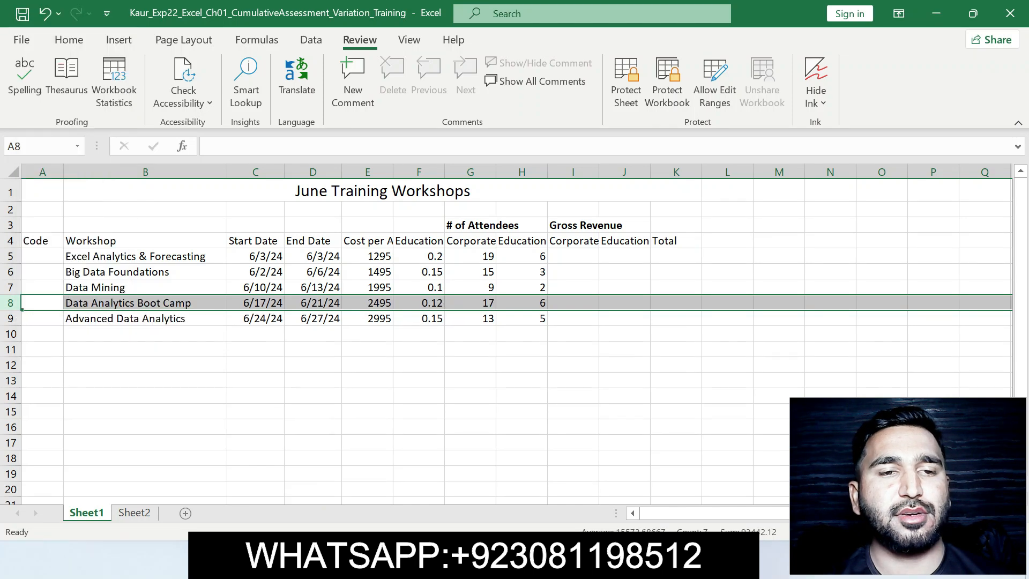
Switch to the Word instructions, undo the step 4 highlighting, and highlight the step 5 text in yellow.
{"action": "key", "text": "alt+Tab"}
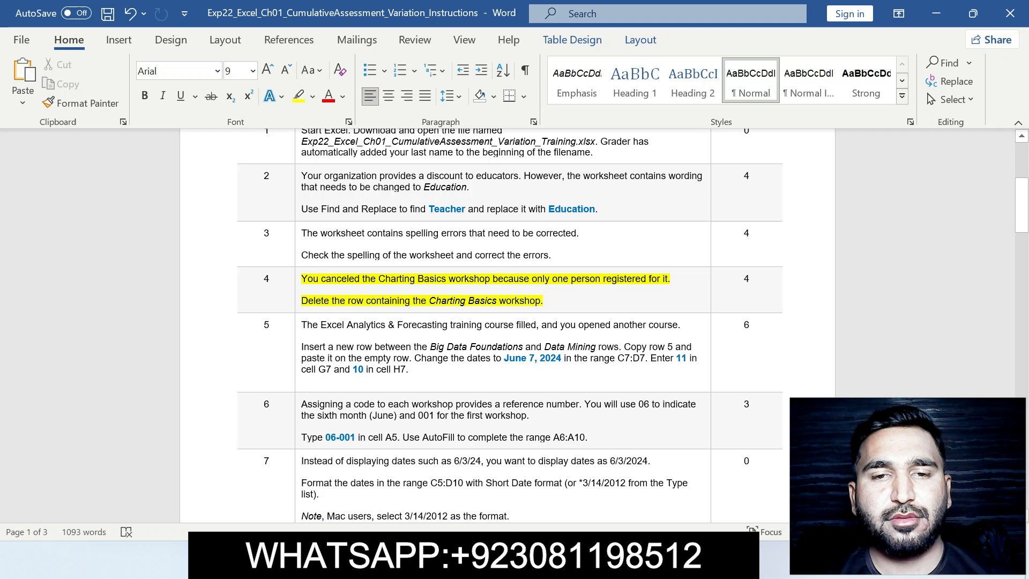
{"action": "key", "text": "ctrl+z"}
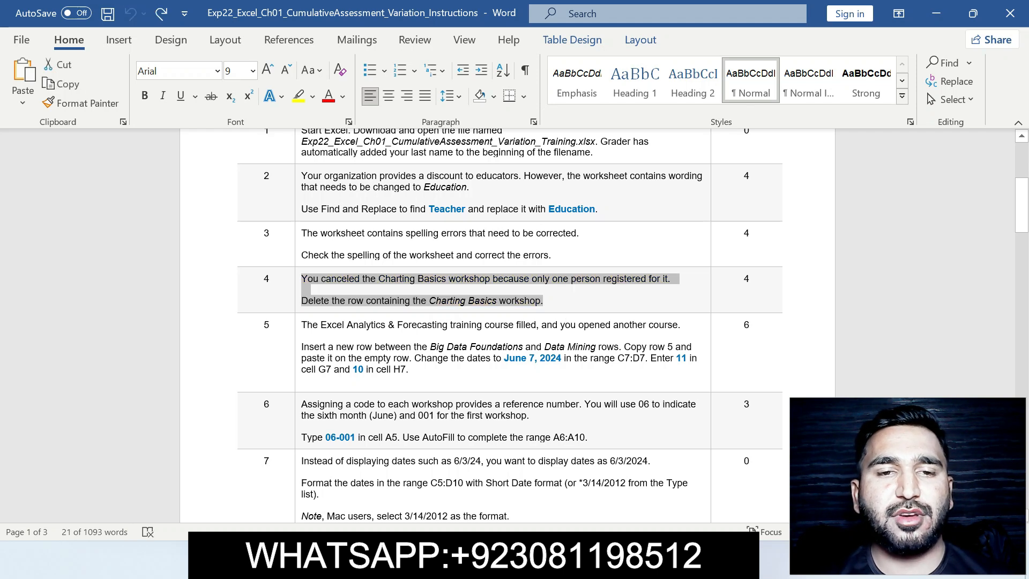
{"action": "left_click_drag", "start_coordinate": [301, 324], "coordinate": [408, 370]}
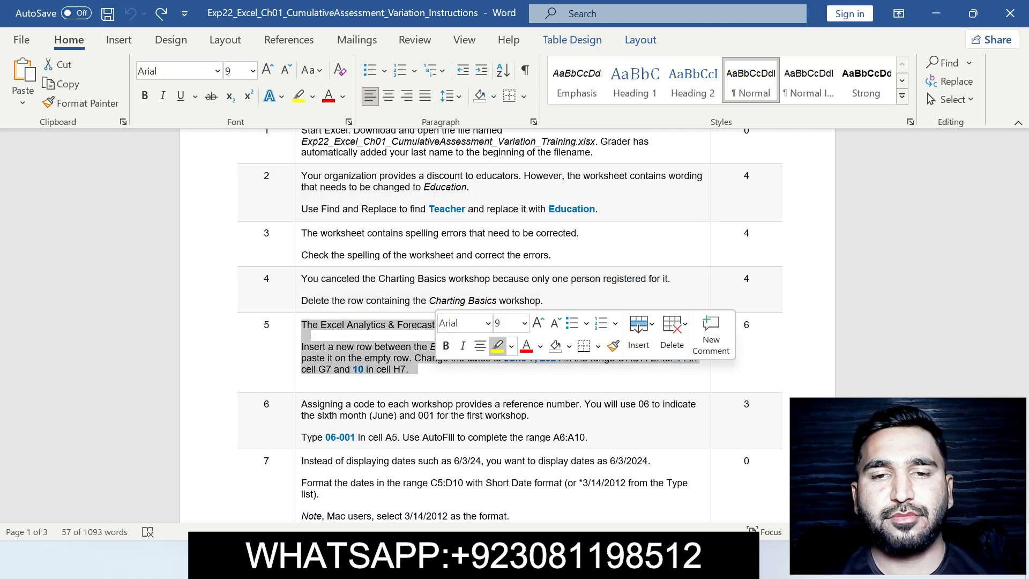
{"action": "left_click", "coordinate": [498, 345]}
{"action": "left_click", "coordinate": [301, 380]}
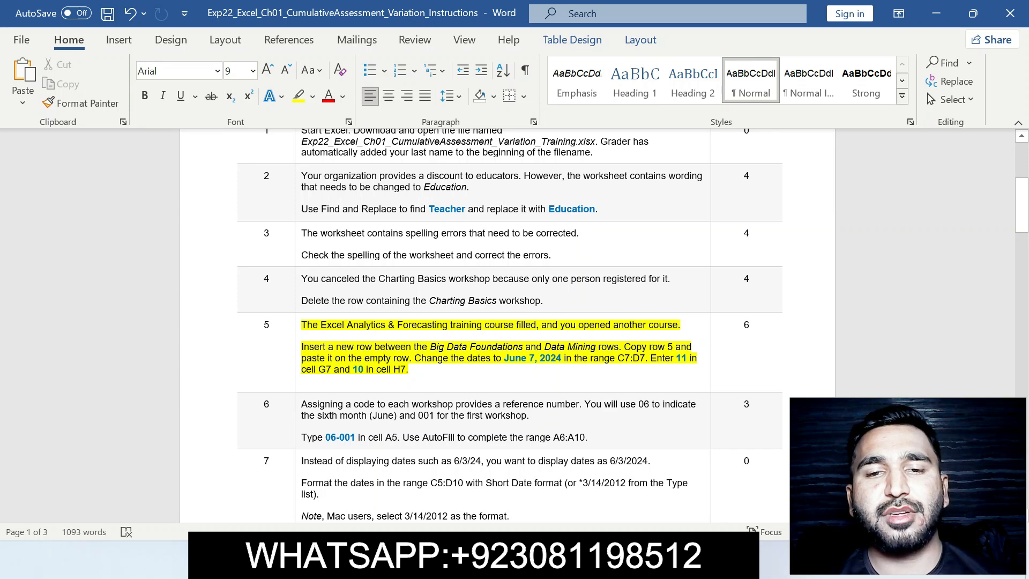
Mark the new-row instruction in step 5, switch to Excel, and insert a blank row between Big Data Foundations and Data Mining.
{"action": "left_click_drag", "start_coordinate": [301, 347], "coordinate": [598, 346]}
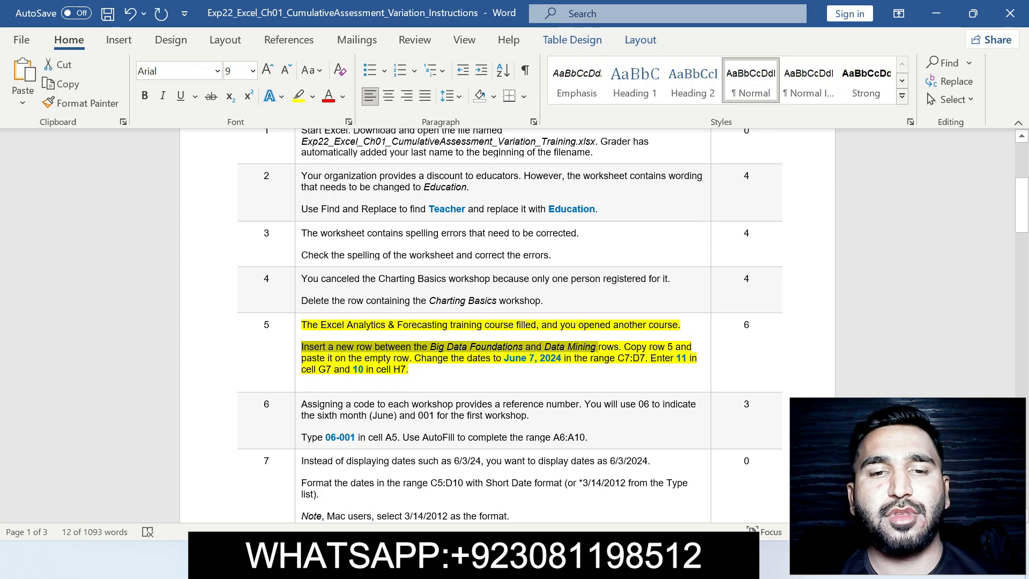
{"action": "key", "text": "alt+Tab"}
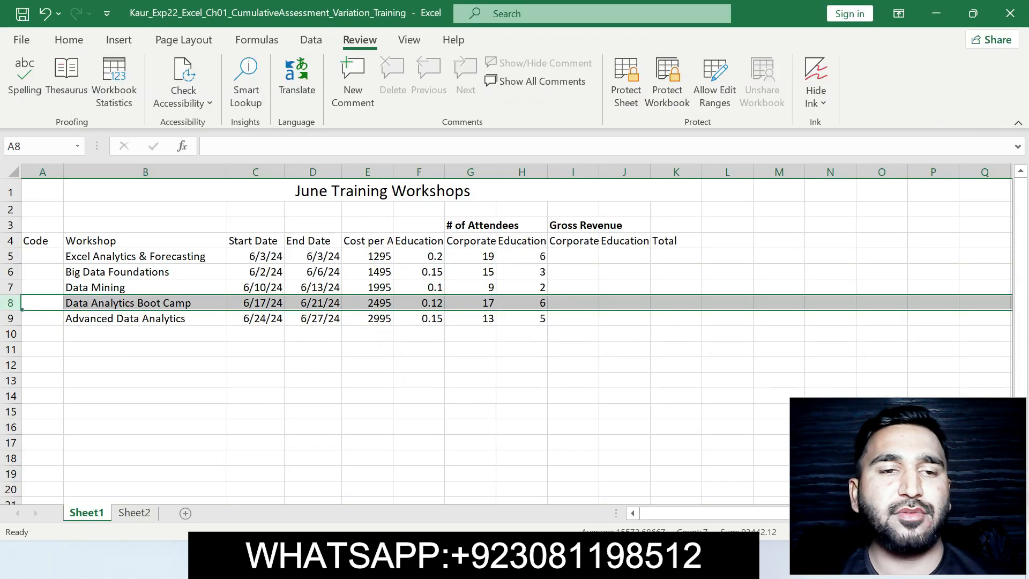
{"action": "left_click", "coordinate": [145, 350]}
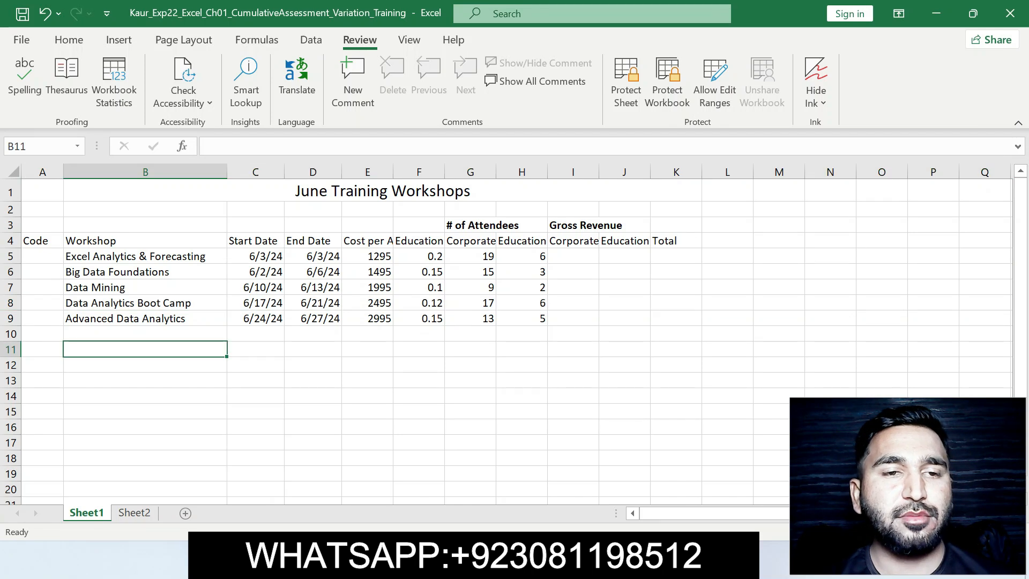
{"action": "left_click", "coordinate": [10, 288]}
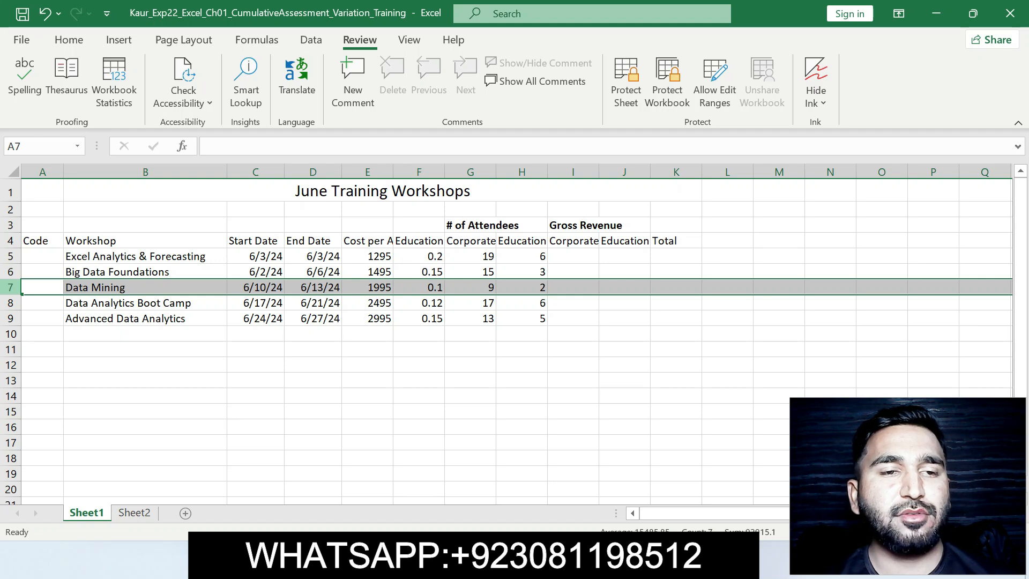
{"action": "right_click", "coordinate": [14, 288]}
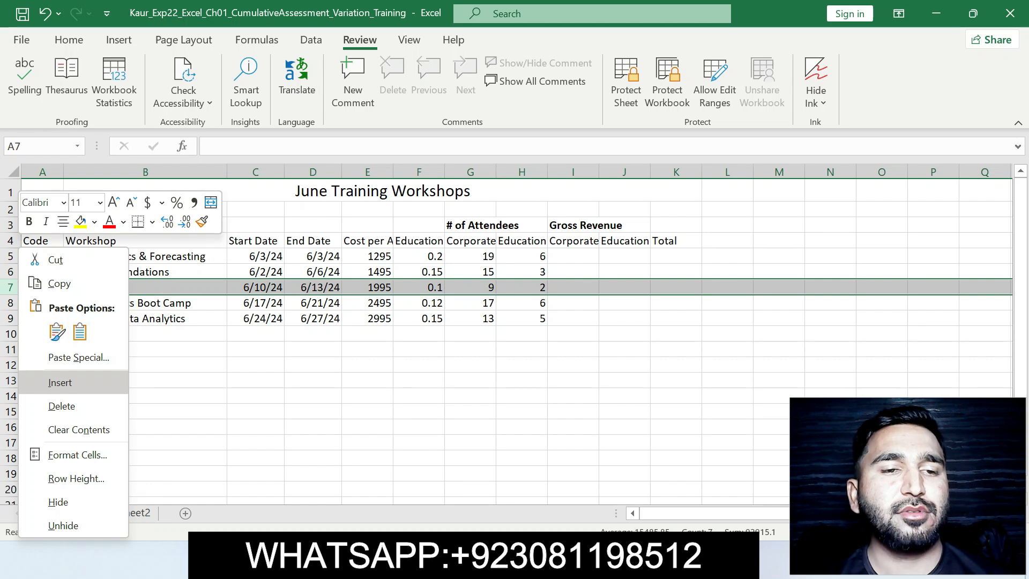
{"action": "left_click", "coordinate": [59, 382]}
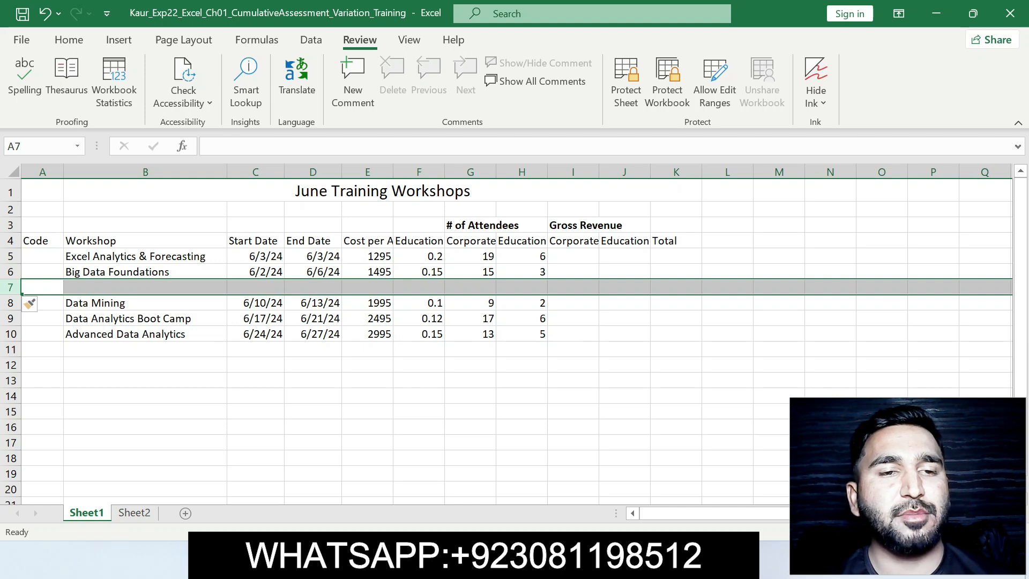
Check the copy instruction in Word's step 5, and in Excel copy row 5 and paste it into the empty row 7.
{"action": "key", "text": "alt+Tab"}
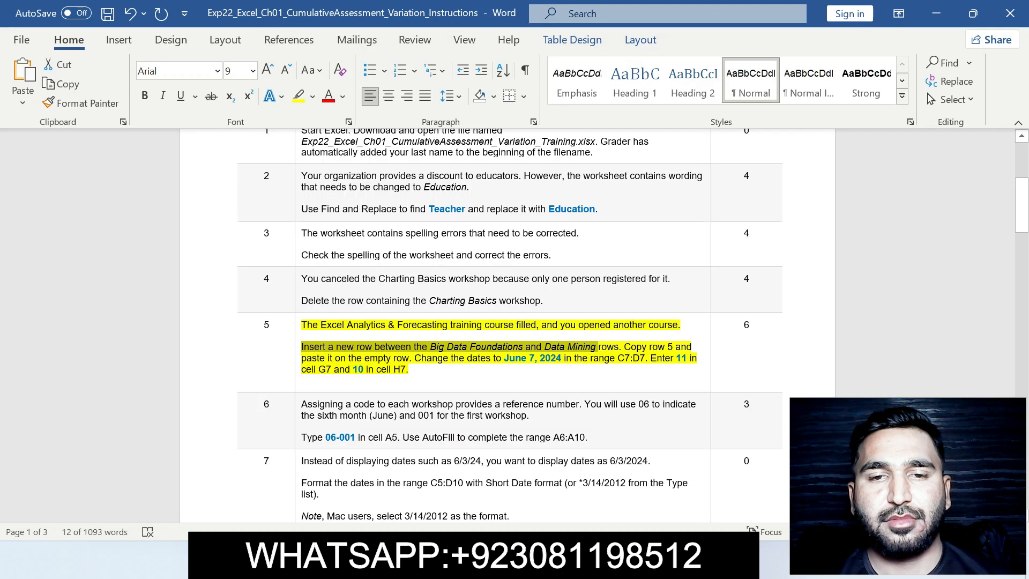
{"action": "left_click_drag", "start_coordinate": [625, 347], "coordinate": [673, 357]}
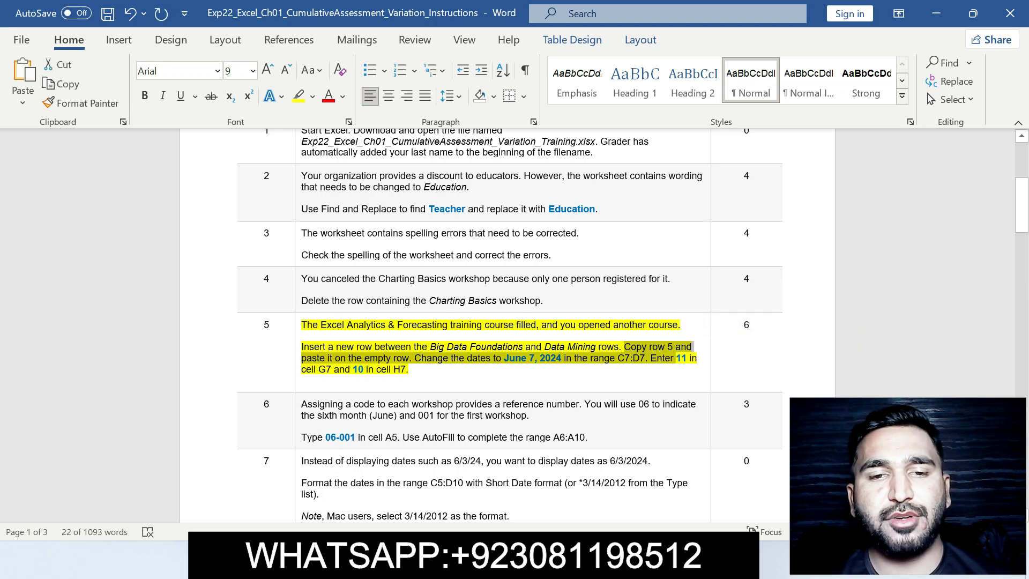
{"action": "key", "text": "alt+Tab"}
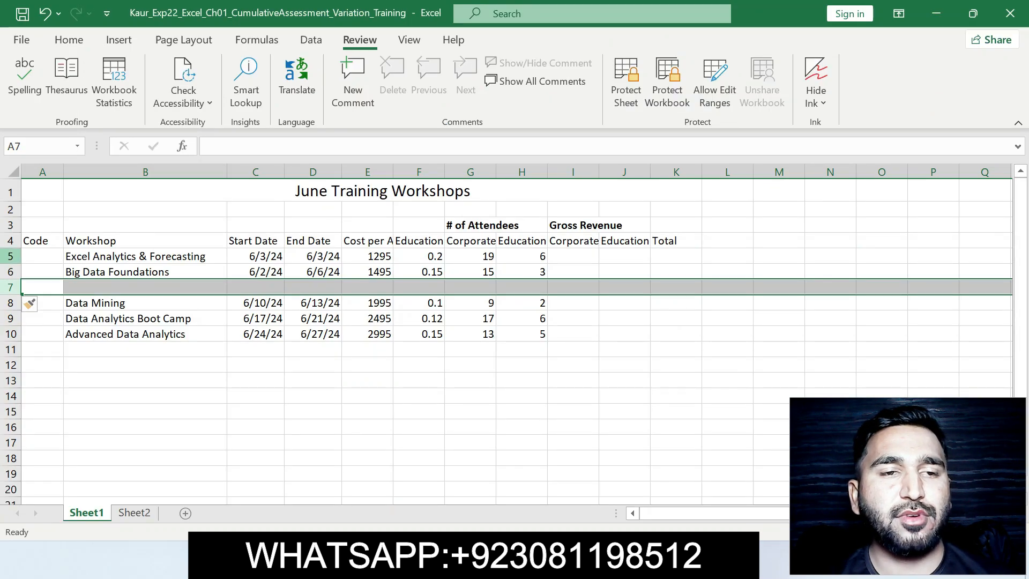
{"action": "left_click", "coordinate": [10, 256]}
{"action": "right_click", "coordinate": [11, 256]}
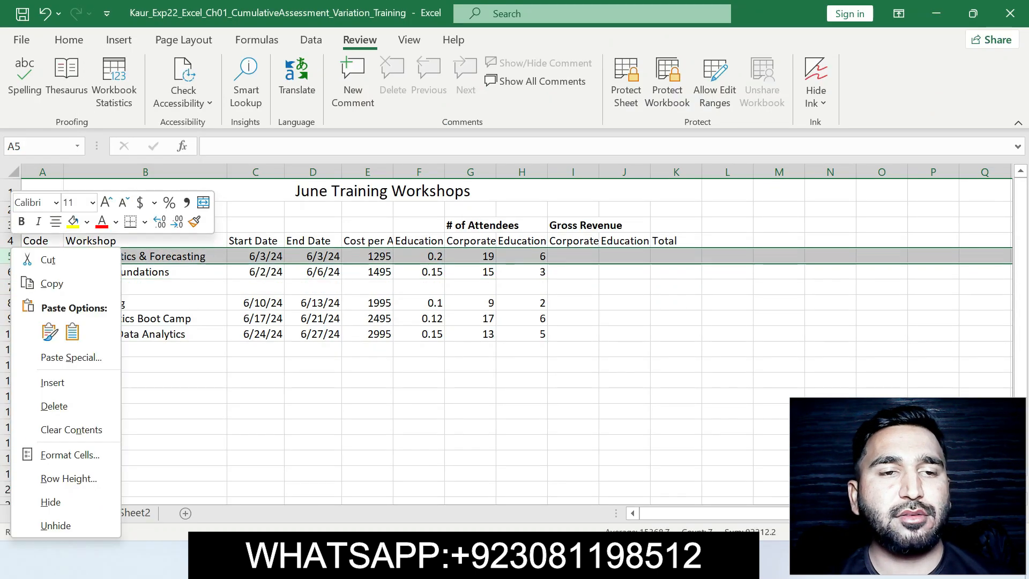
{"action": "left_click", "coordinate": [52, 283]}
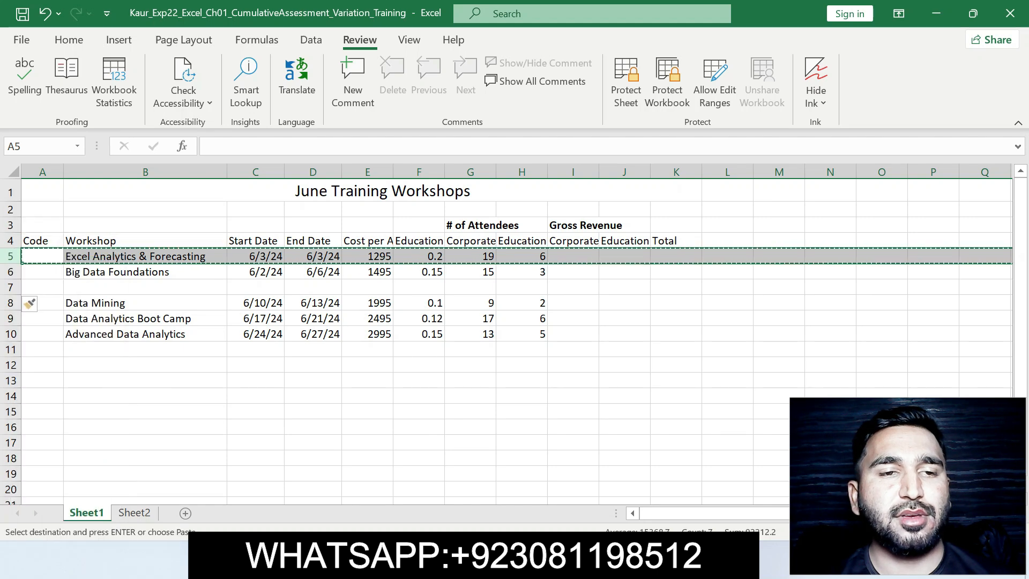
{"action": "left_click", "coordinate": [10, 288]}
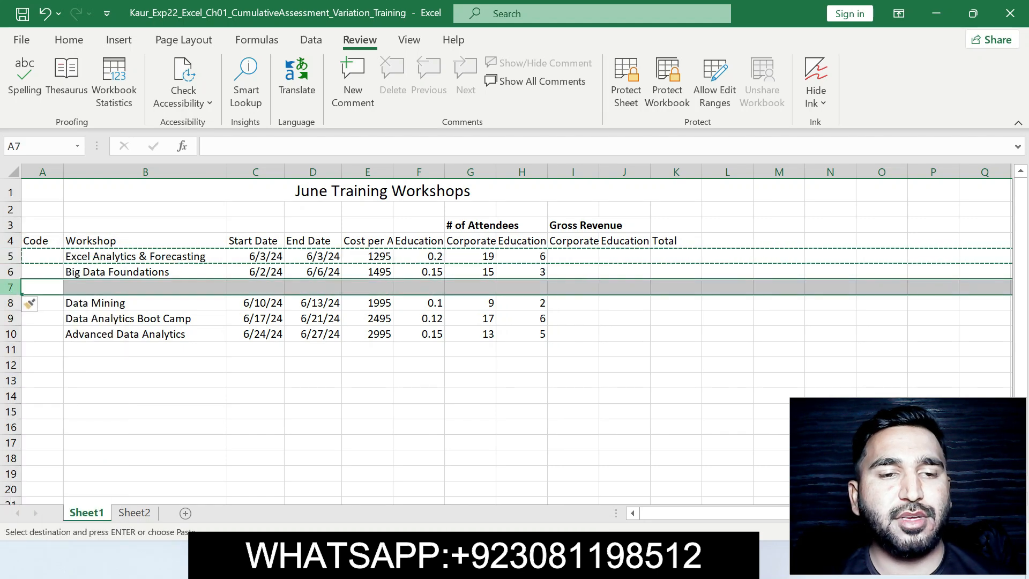
{"action": "key", "text": "ctrl+v"}
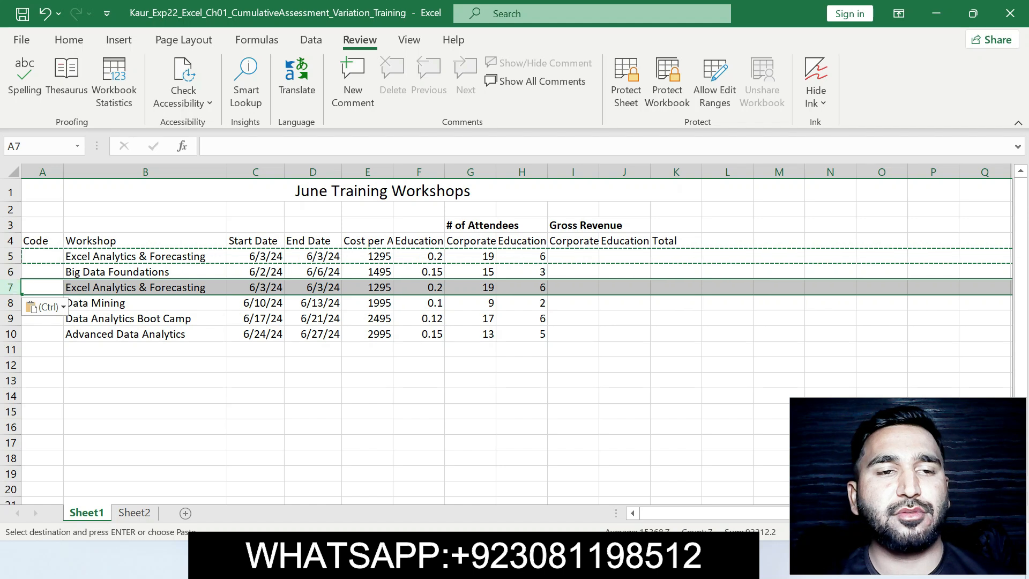
{"action": "left_click", "coordinate": [146, 396]}
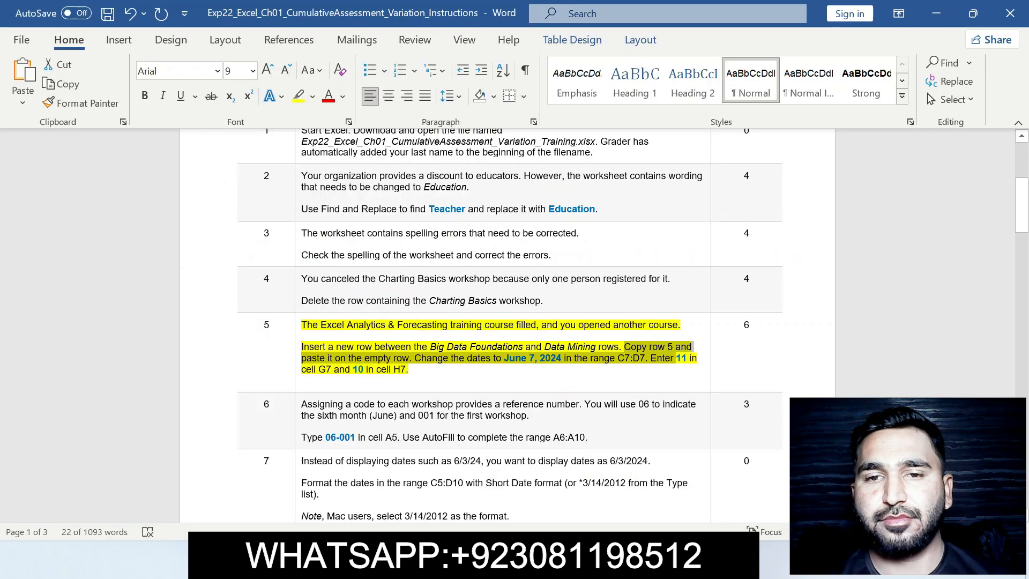
Copy the reference C7:D7 from step 5 in Word and use it to select that range in the Excel worksheet.
{"action": "key", "text": "alt+Tab"}
{"action": "left_click", "coordinate": [302, 380]}
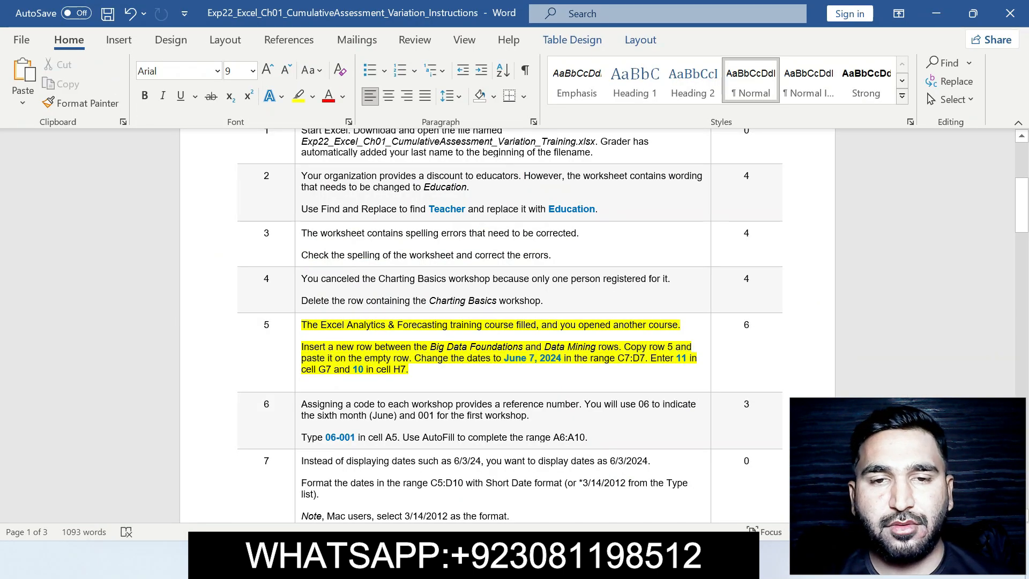
{"action": "mouse_move", "coordinate": [414, 358]}
{"action": "left_mouse_down"}
{"action": "mouse_move", "coordinate": [640, 357]}
{"action": "mouse_move", "coordinate": [418, 369]}
{"action": "left_mouse_up"}
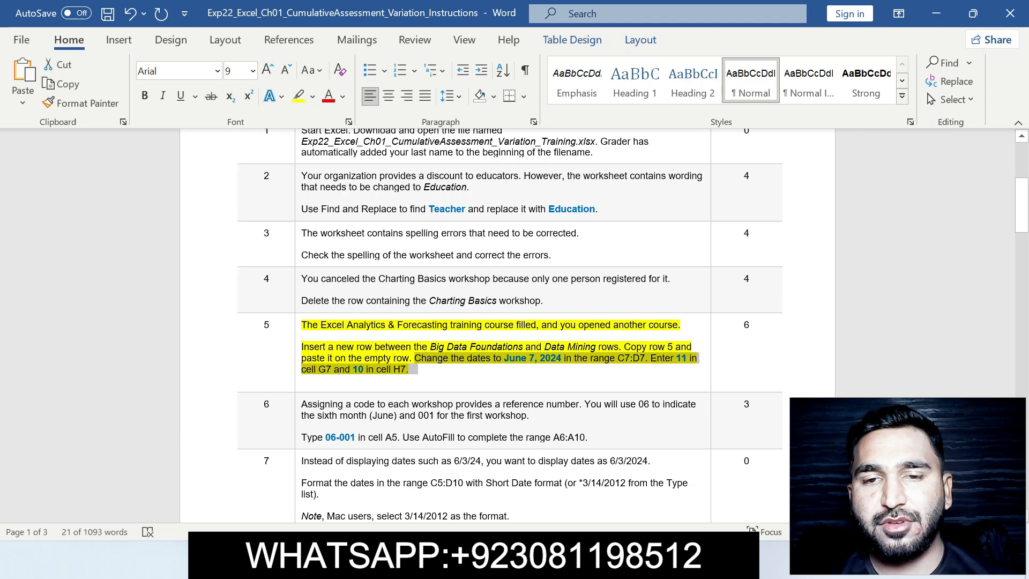
{"action": "left_click", "coordinate": [632, 357]}
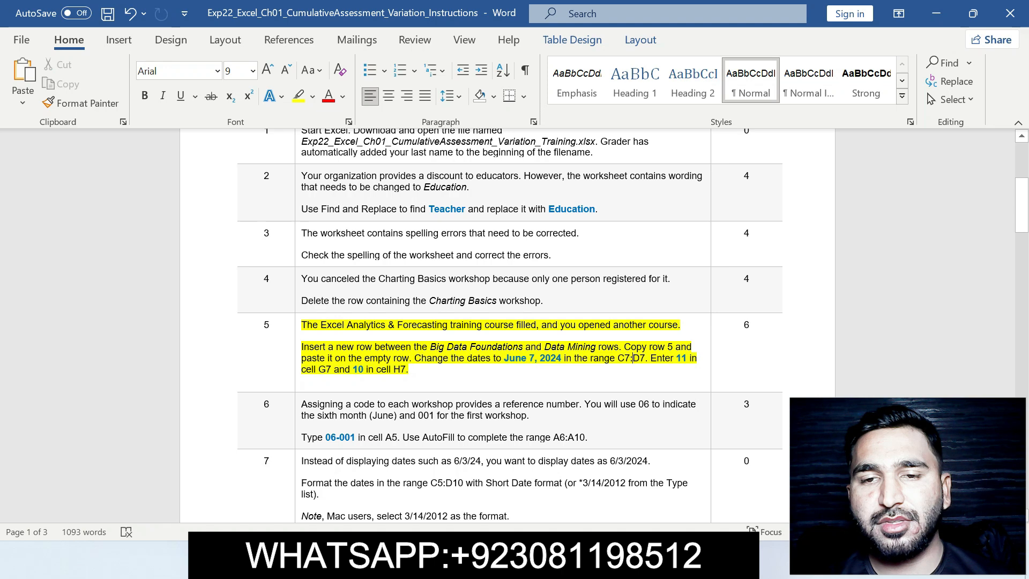
{"action": "left_click_drag", "start_coordinate": [617, 358], "coordinate": [645, 357]}
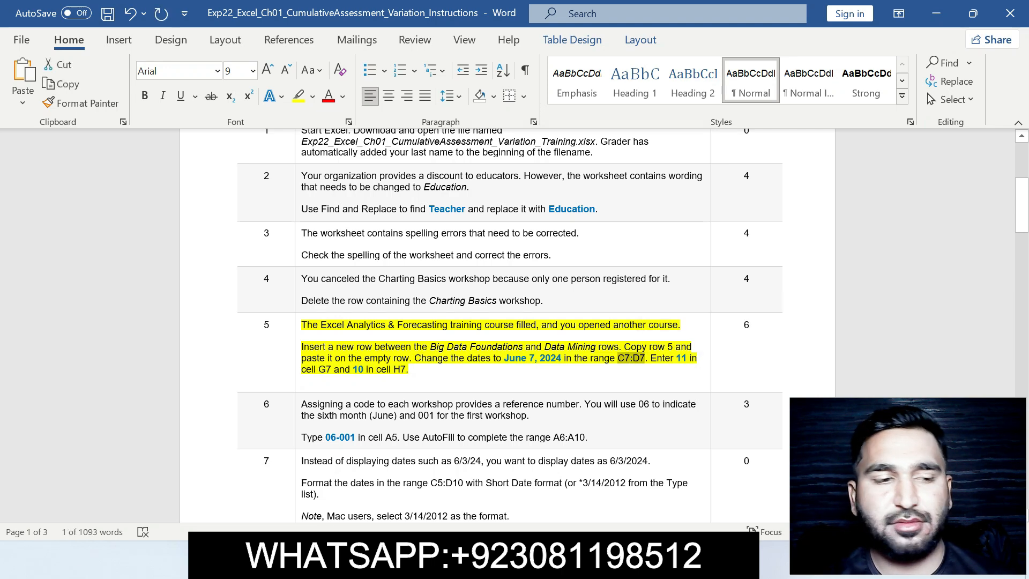
{"action": "key", "text": "alt+Tab"}
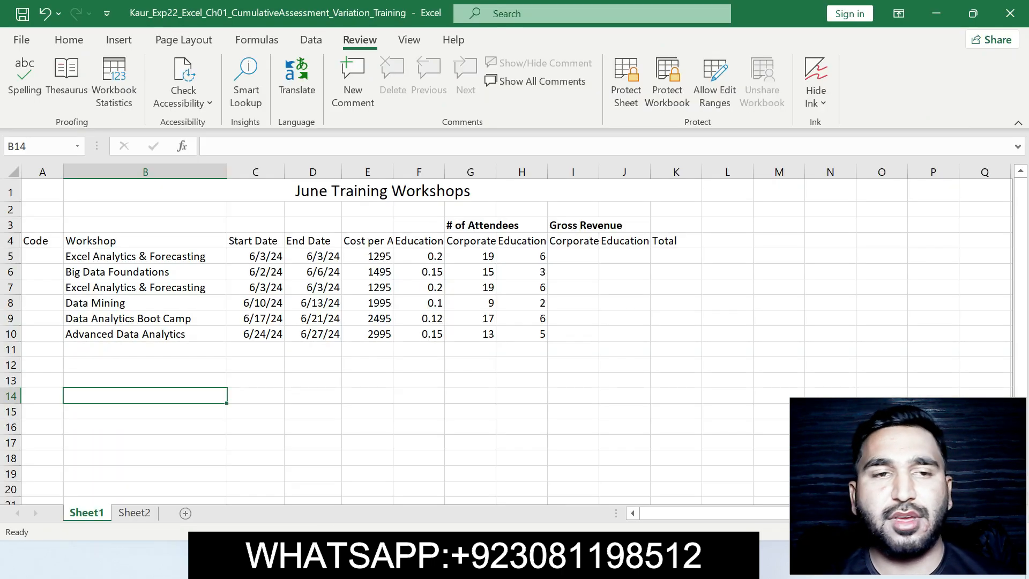
{"action": "left_click", "coordinate": [39, 146]}
{"action": "key", "text": "ctrl+v"}
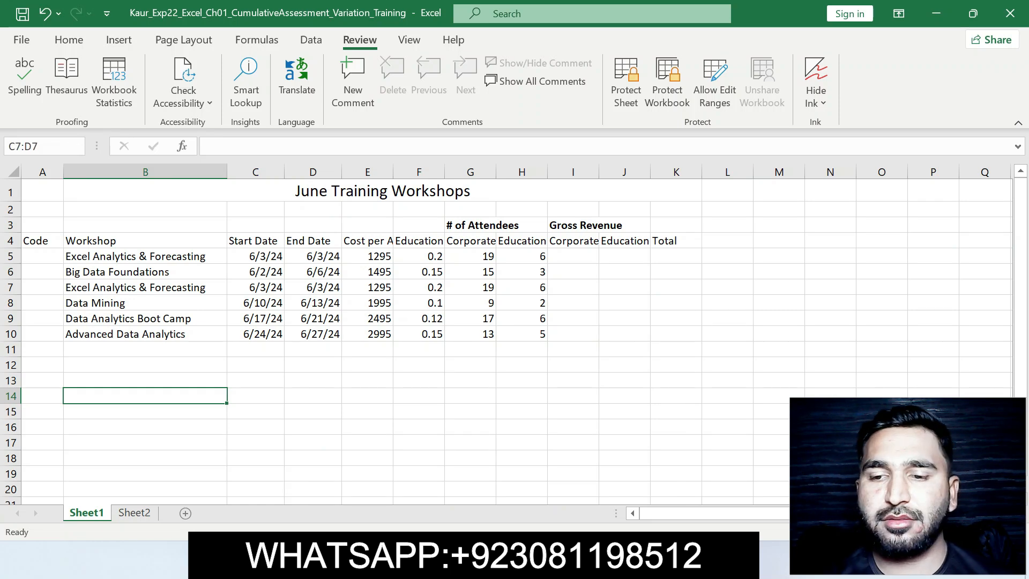
{"action": "key", "text": "Return"}
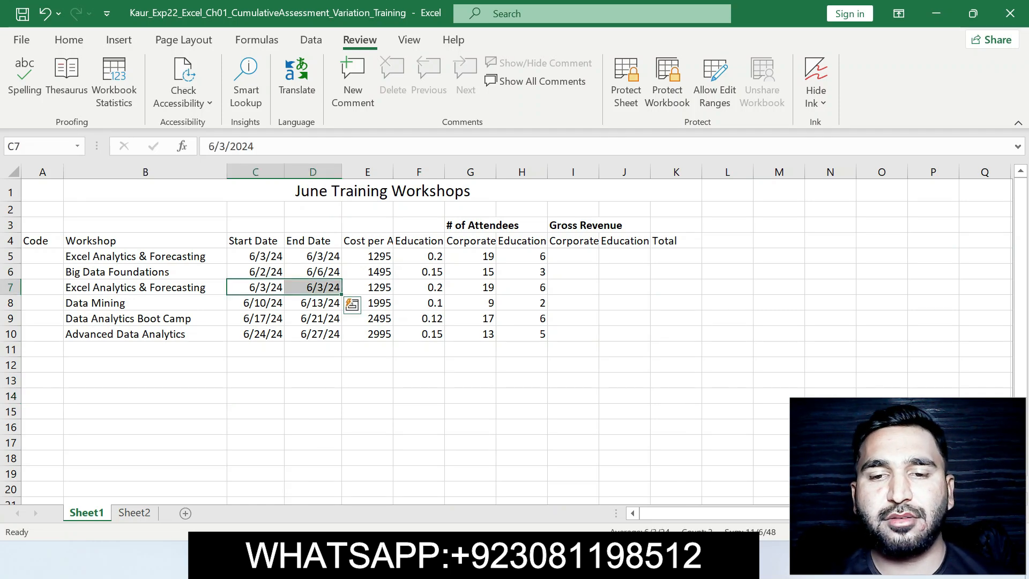
Copy the date June 7, 2024 from Word's step 5 and enter it in Excel cell C7 in place of the existing date.
{"action": "key", "text": "alt+Tab"}
{"action": "left_click_drag", "start_coordinate": [504, 359], "coordinate": [563, 358]}
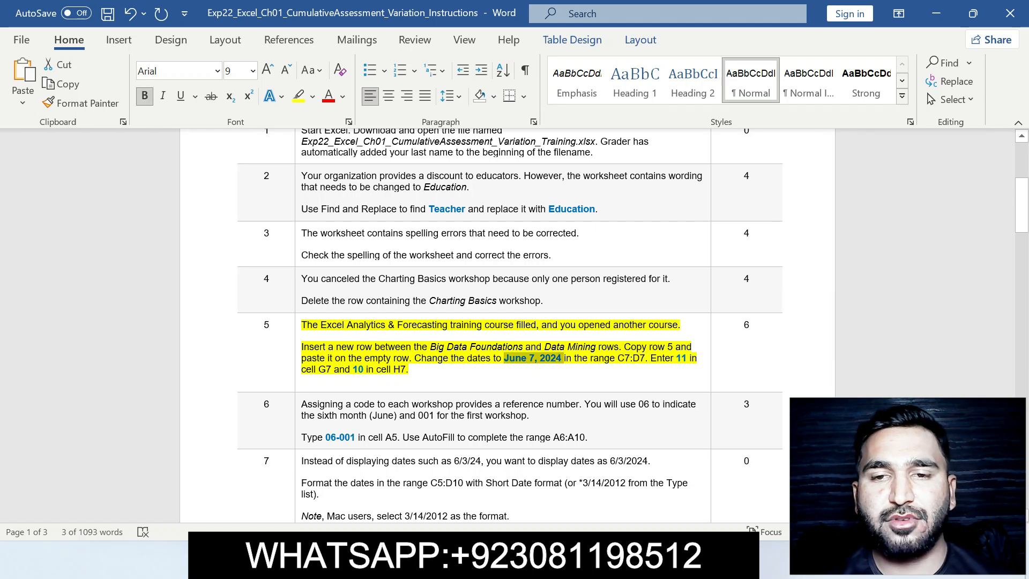
{"action": "key", "text": "alt+Tab"}
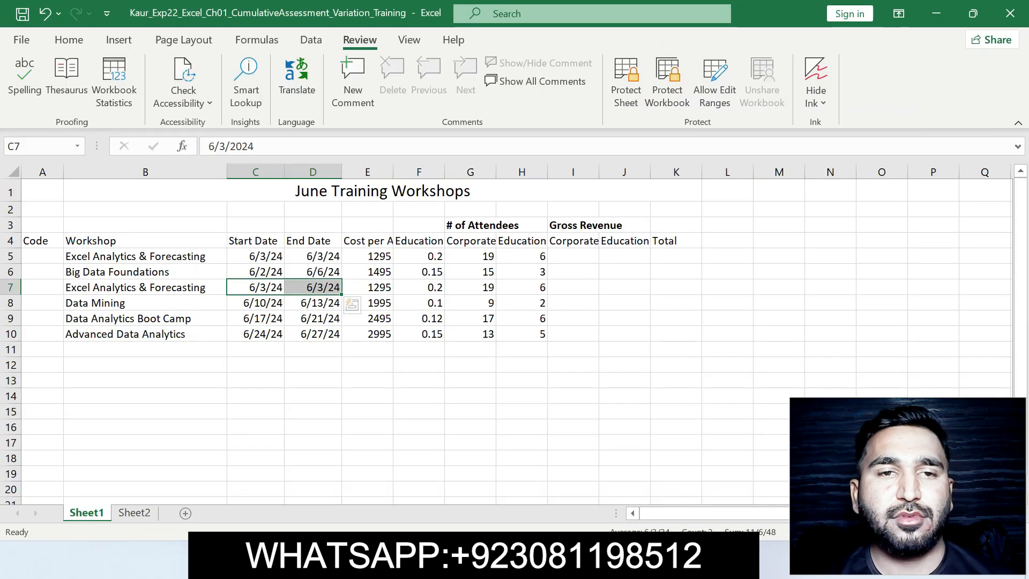
{"action": "left_click_drag", "start_coordinate": [254, 146], "coordinate": [208, 147]}
{"action": "key", "text": "ctrl+v"}
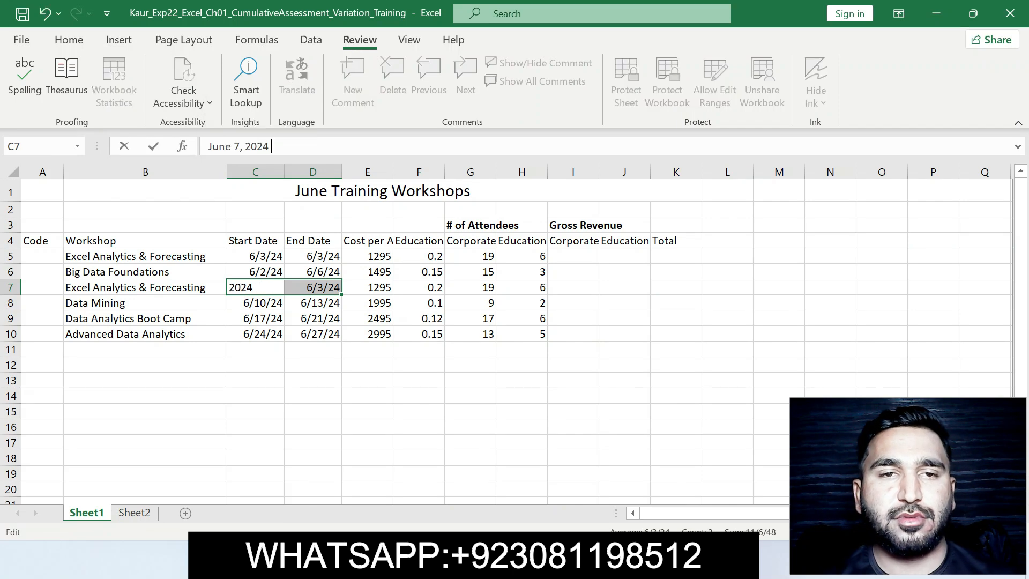
{"action": "key", "text": "Return"}
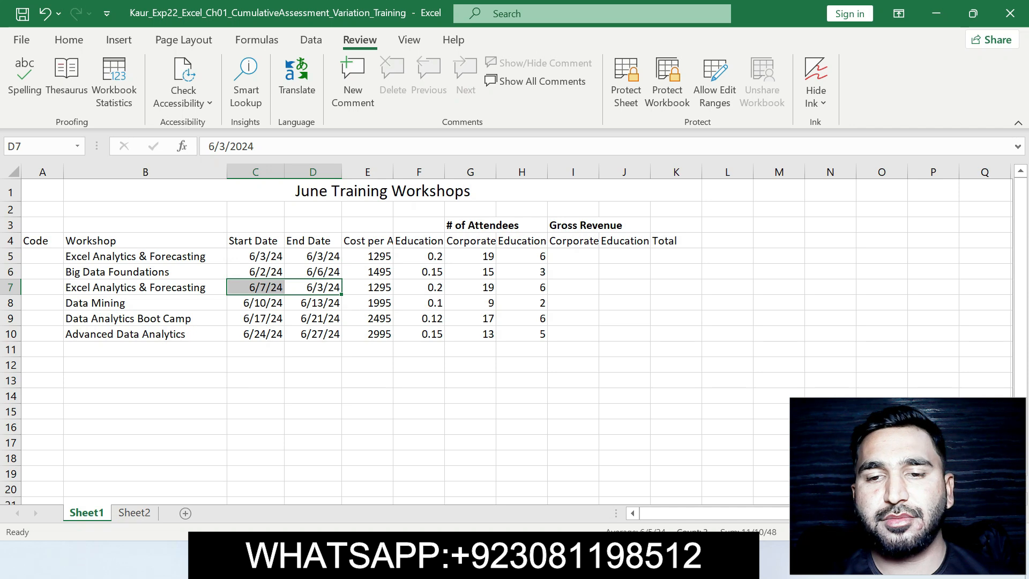
Check the attendee-count instruction in Word's step 5, and in Excel enter 11 in cell G7.
{"action": "key", "text": "alt+Tab"}
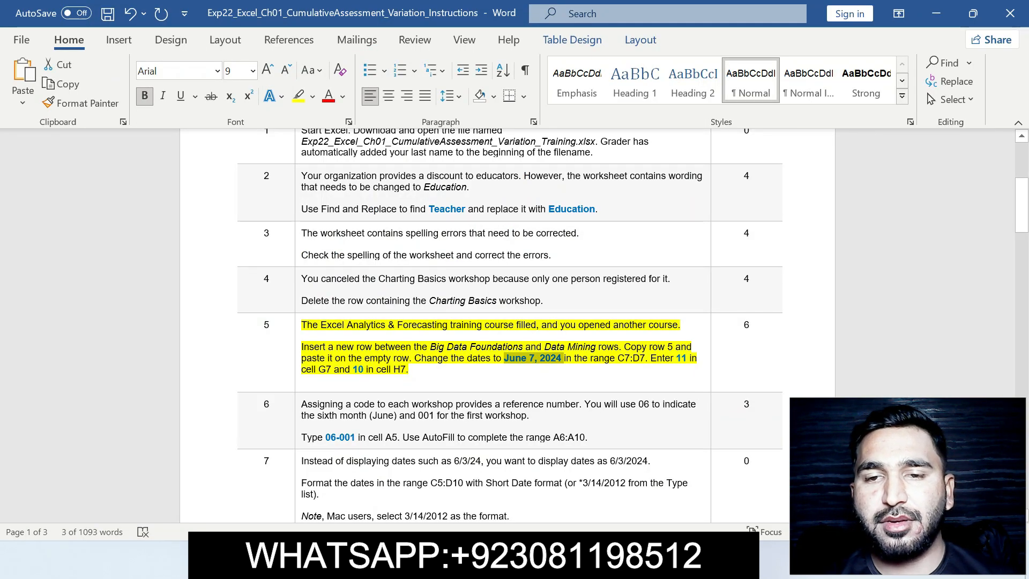
{"action": "left_click_drag", "start_coordinate": [651, 358], "coordinate": [417, 370]}
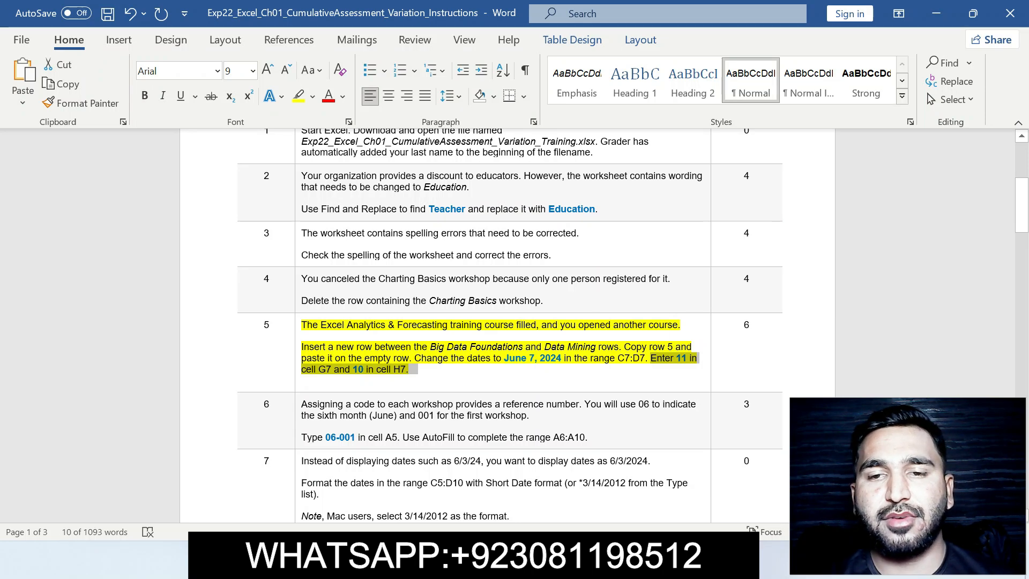
{"action": "key", "text": "alt+Tab"}
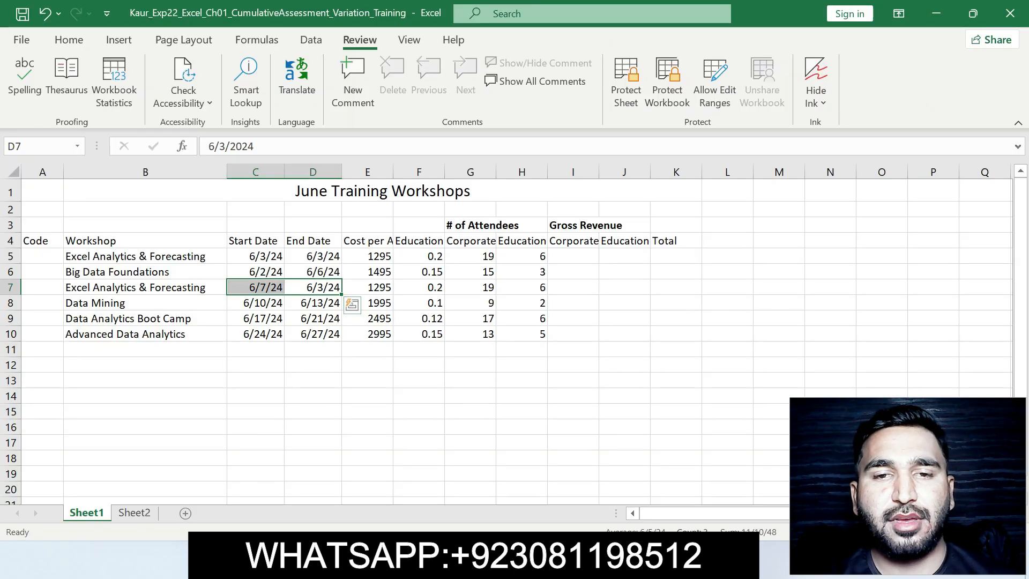
{"action": "left_click", "coordinate": [471, 287]}
{"action": "key", "text": "alt+Tab"}
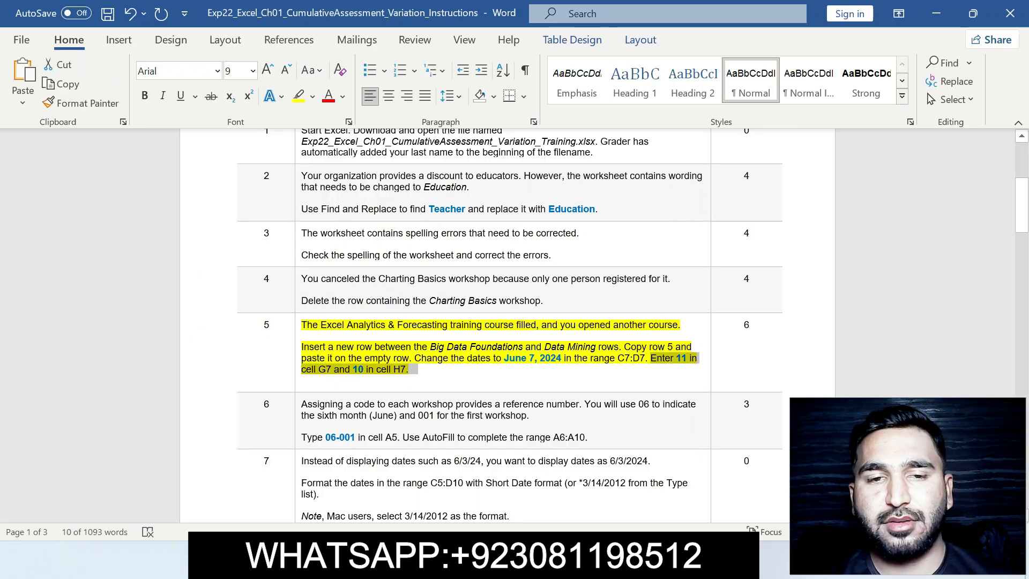
{"action": "key", "text": "alt+Tab"}
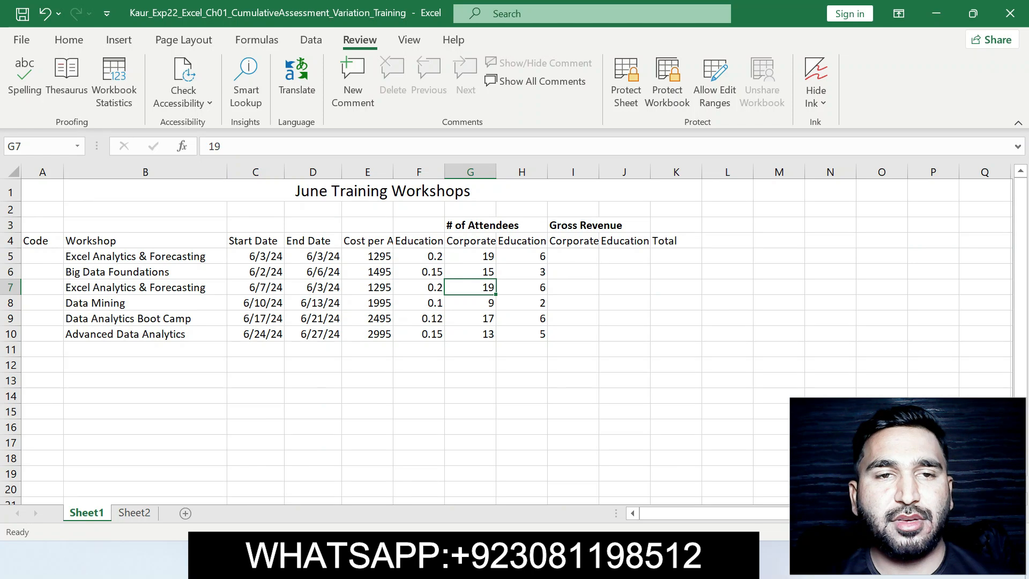
{"action": "double_click", "coordinate": [215, 147]}
{"action": "type", "text": "11"}
{"action": "key", "text": "Return"}
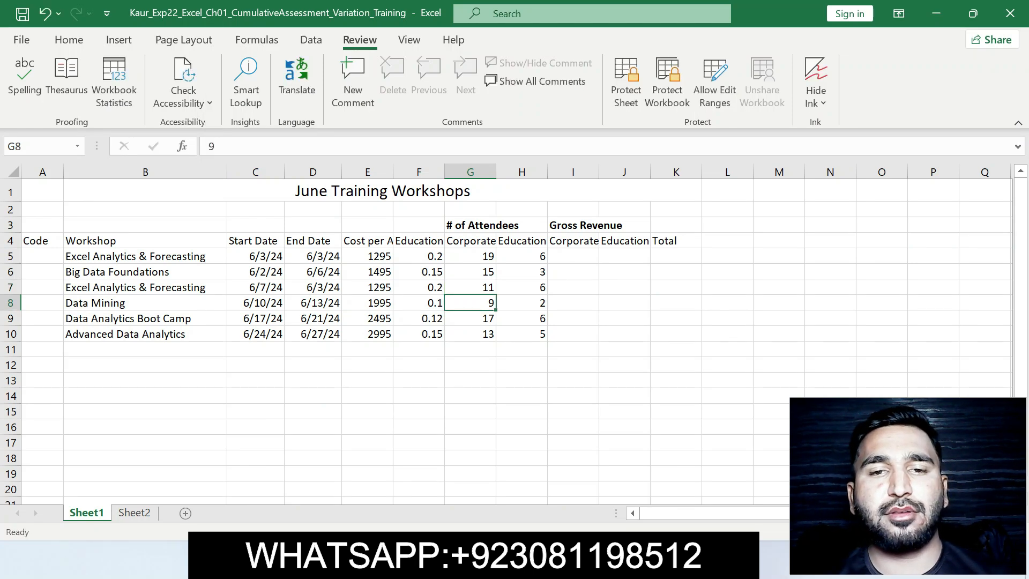
Recheck step 5 in Word, and in Excel enter 10 in cell H7.
{"action": "key", "text": "alt+Tab"}
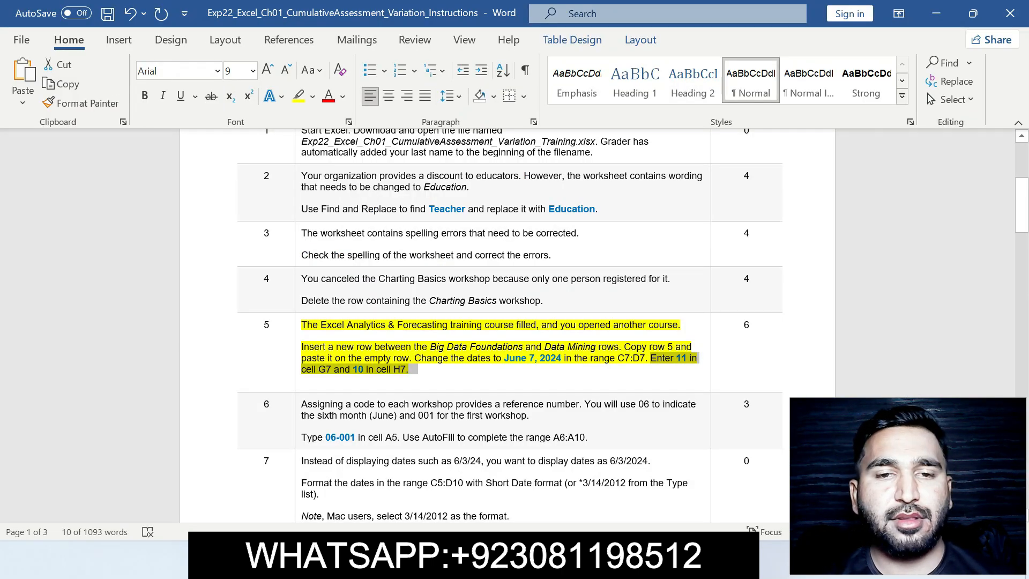
{"action": "key", "text": "alt+Tab"}
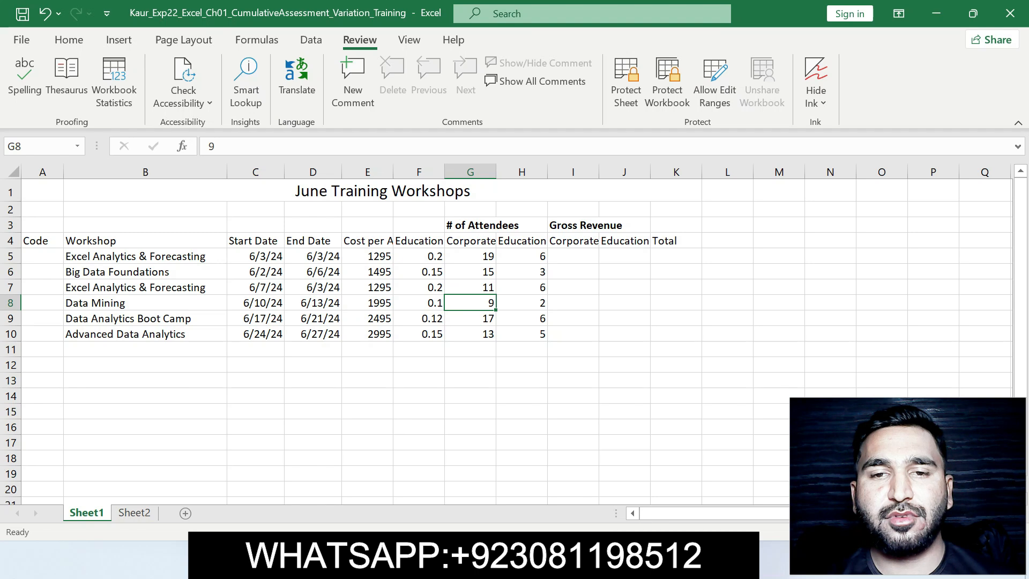
{"action": "key", "text": "Right"}
{"action": "key", "text": "shift+Up"}
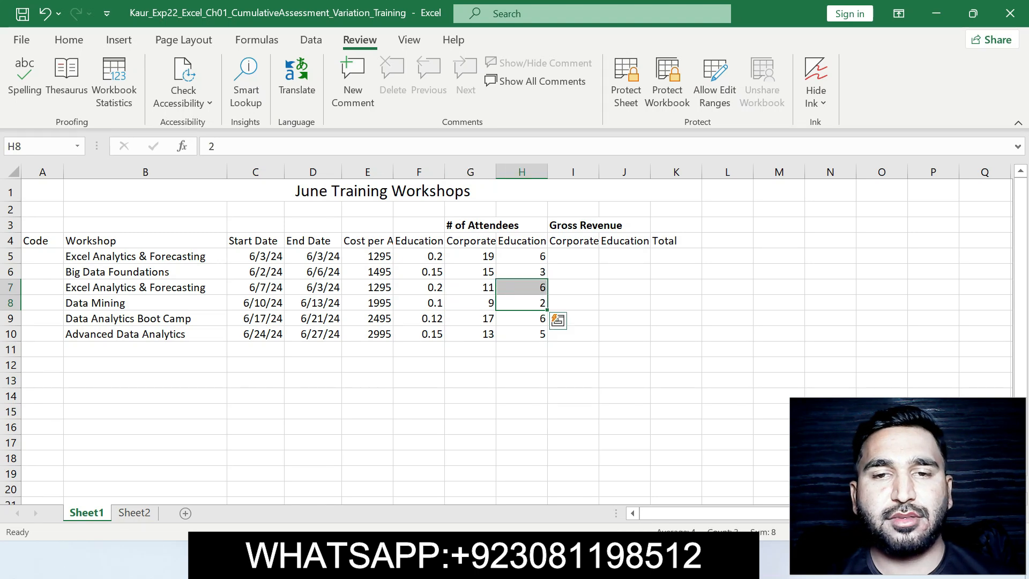
{"action": "left_click", "coordinate": [522, 288]}
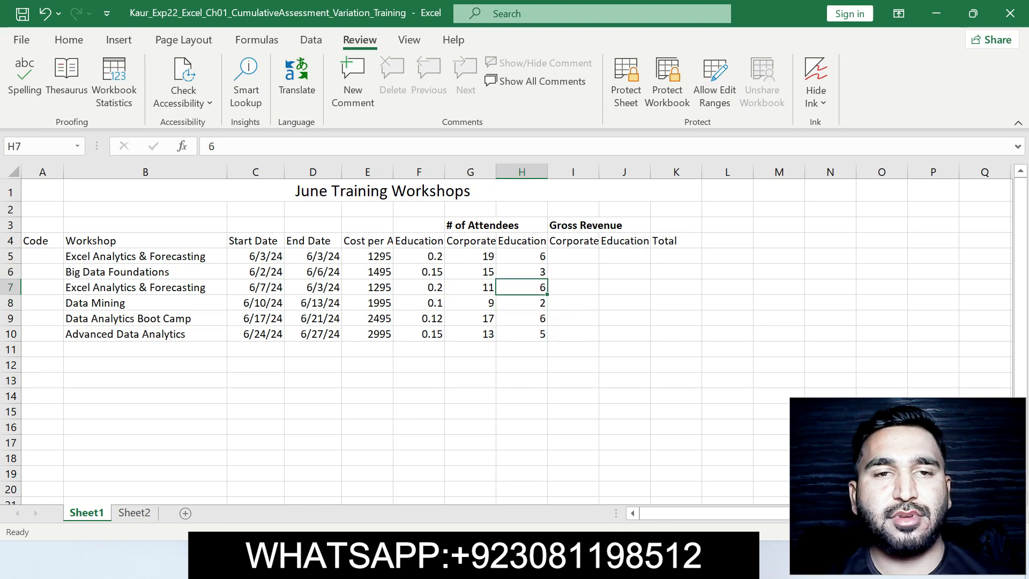
{"action": "key", "text": "BackSpace"}
{"action": "type", "text": "10"}
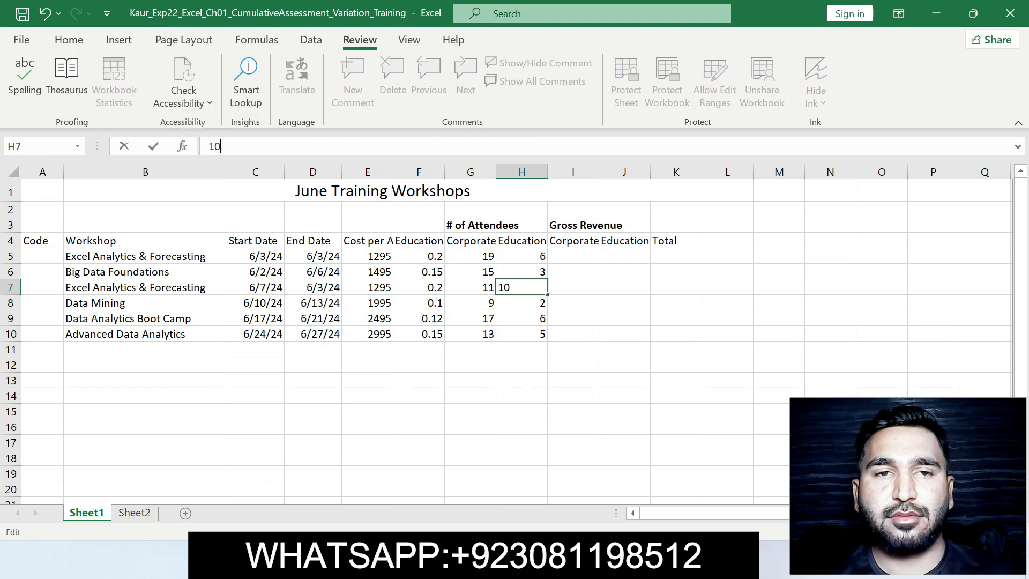
{"action": "key", "text": "Return"}
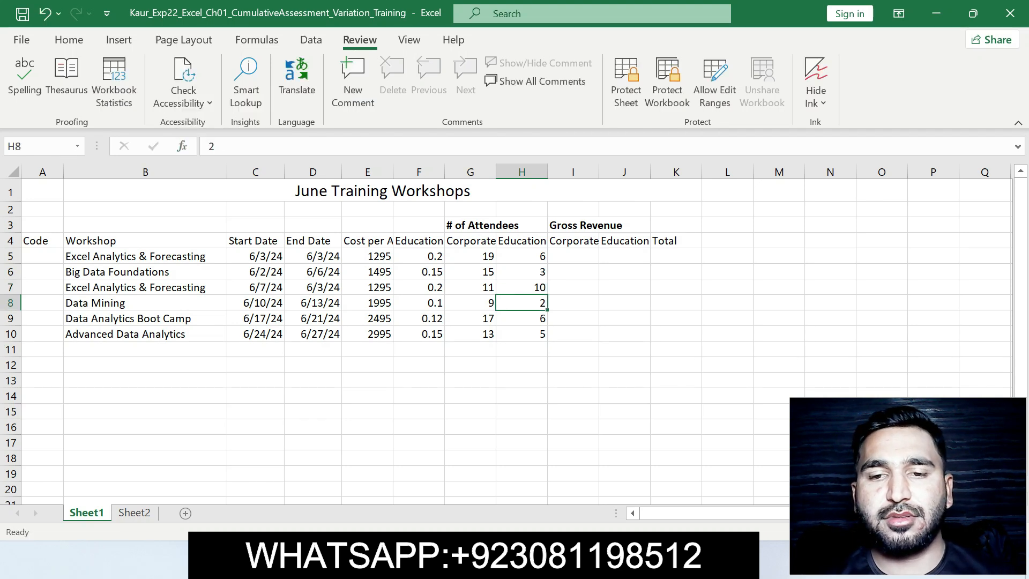
Switch to the Word instructions, undo the step 5 highlighting, and highlight the step 6 text in yellow.
{"action": "key", "text": "alt+Tab"}
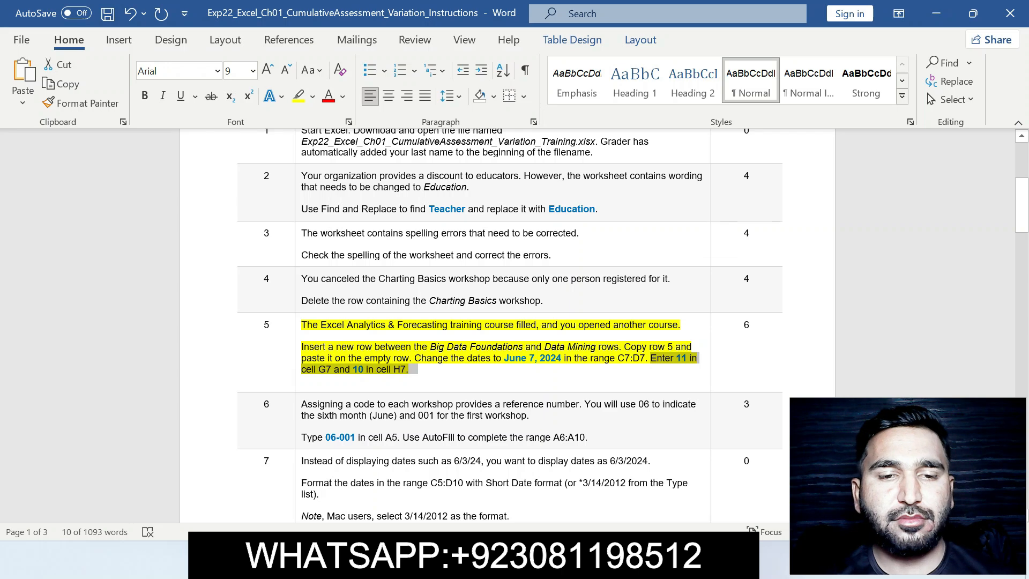
{"action": "key", "text": "ctrl+z"}
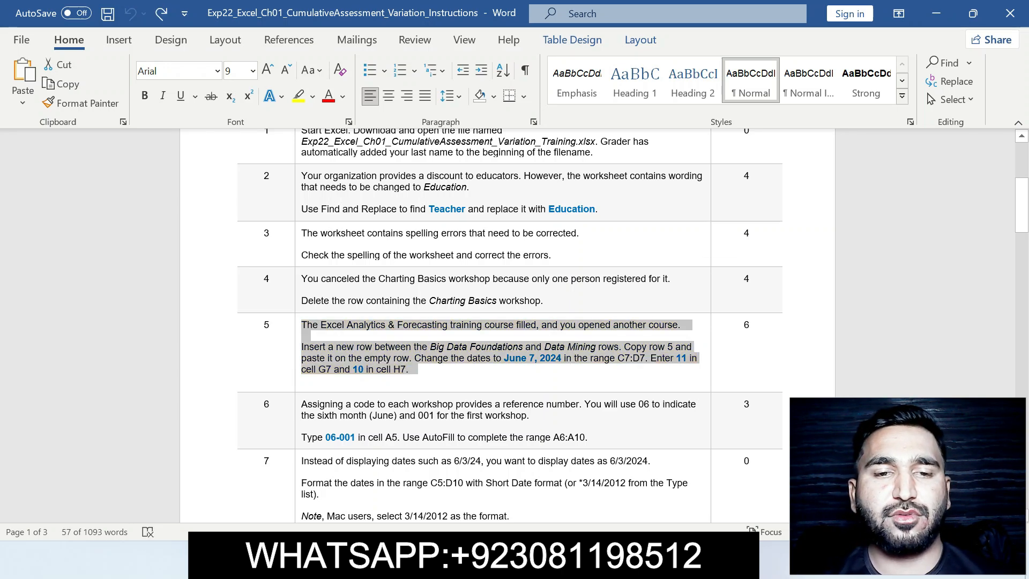
{"action": "left_click_drag", "start_coordinate": [302, 404], "coordinate": [587, 438]}
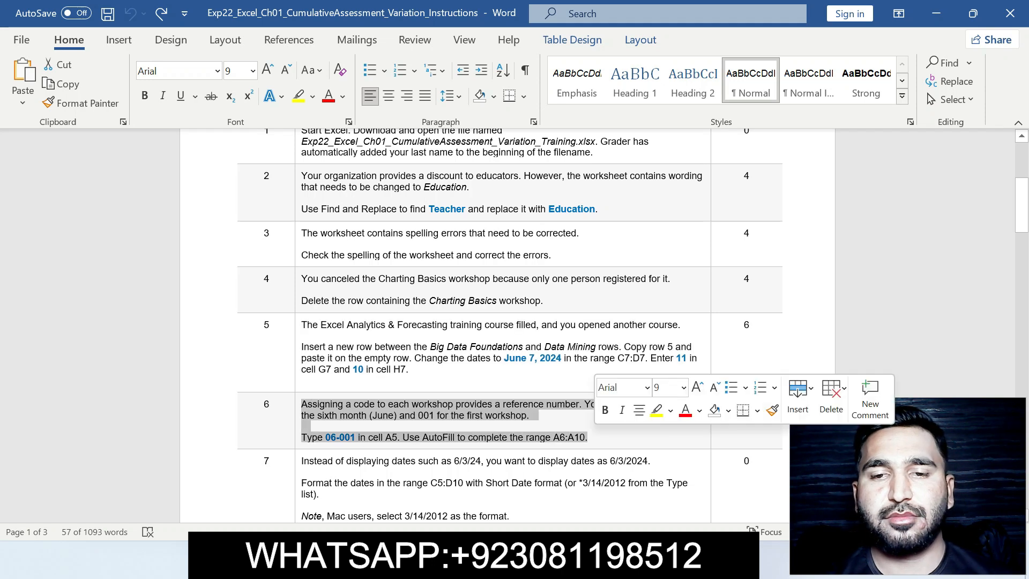
{"action": "left_click", "coordinate": [662, 411]}
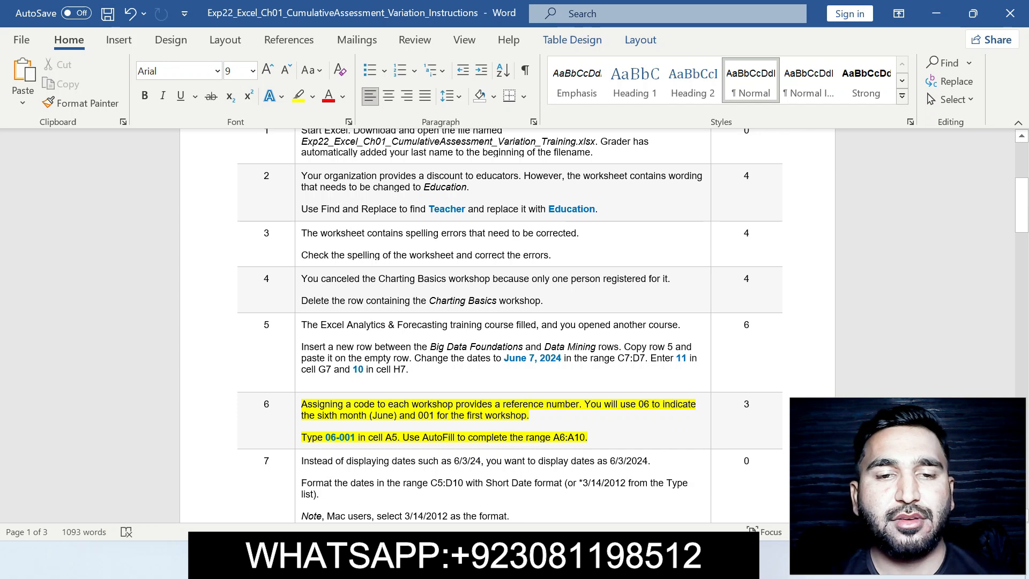
Copy the code 06-001 from Word's step 6 and paste it into cell A5 of the Excel worksheet.
{"action": "left_click_drag", "start_coordinate": [325, 437], "coordinate": [358, 437]}
{"action": "key", "text": "ctrl+c"}
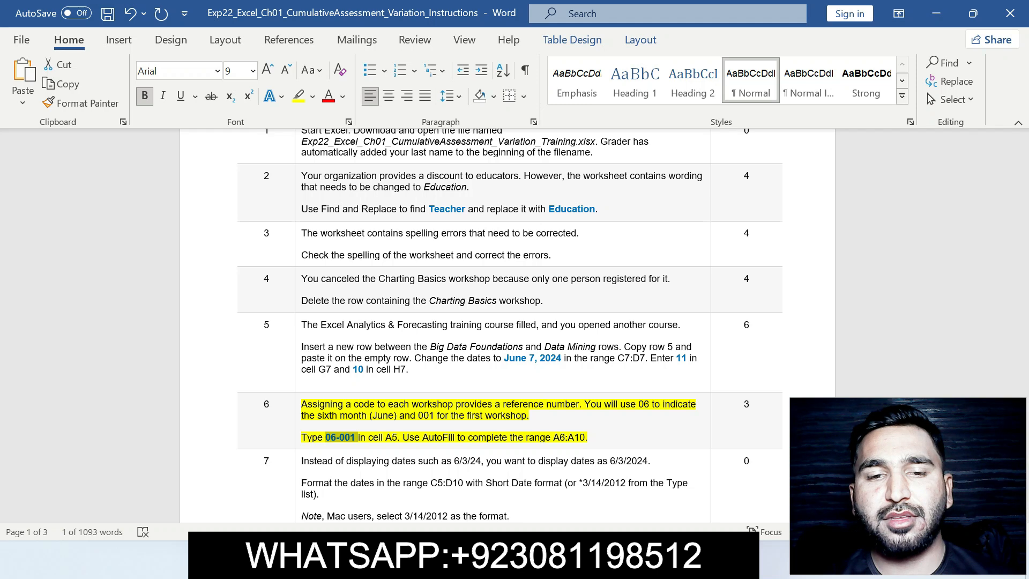
{"action": "key", "text": "alt+Tab"}
{"action": "left_click", "coordinate": [42, 256]}
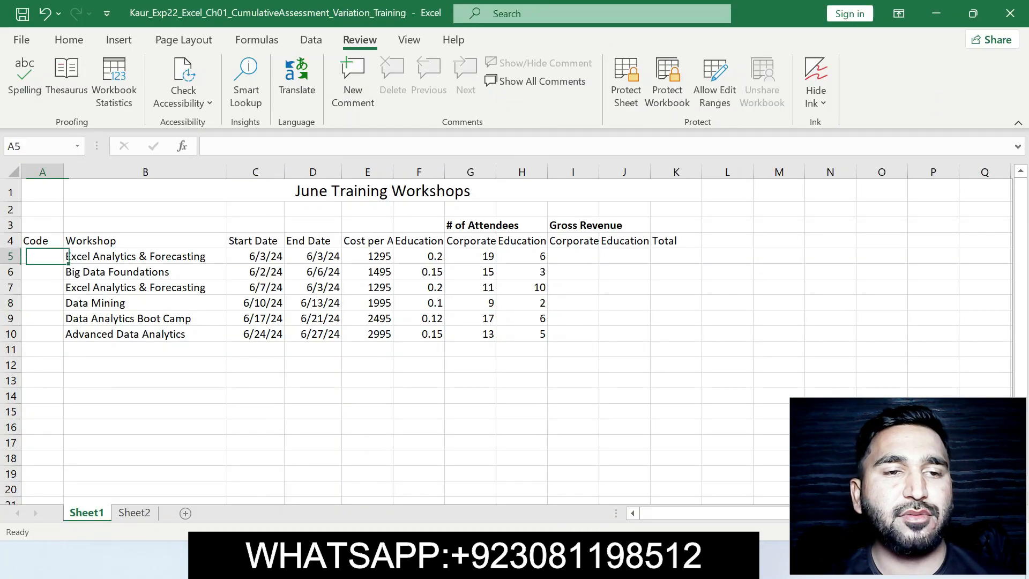
{"action": "left_click", "coordinate": [246, 146]}
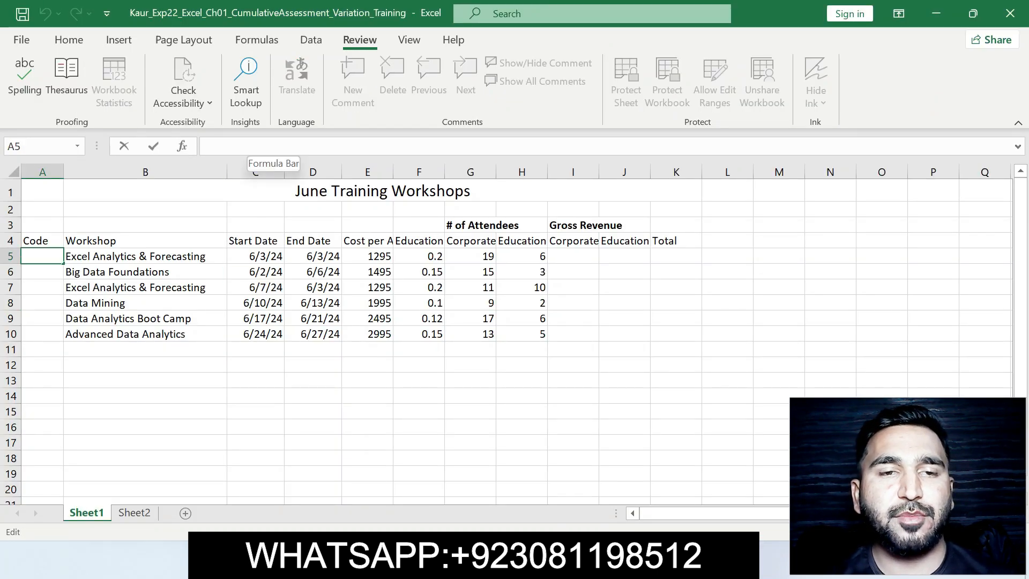
{"action": "key", "text": "ctrl+v"}
{"action": "key", "text": "Return"}
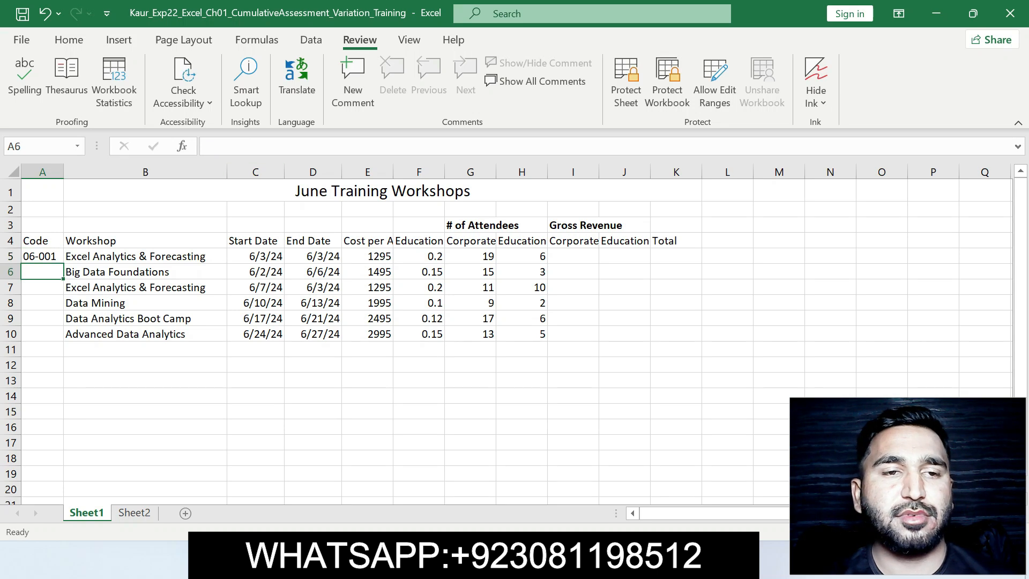
Check the AutoFill instruction in Word's step 6, and in Excel AutoFill the code from A5 through the range A6:A10.
{"action": "left_click", "coordinate": [43, 257]}
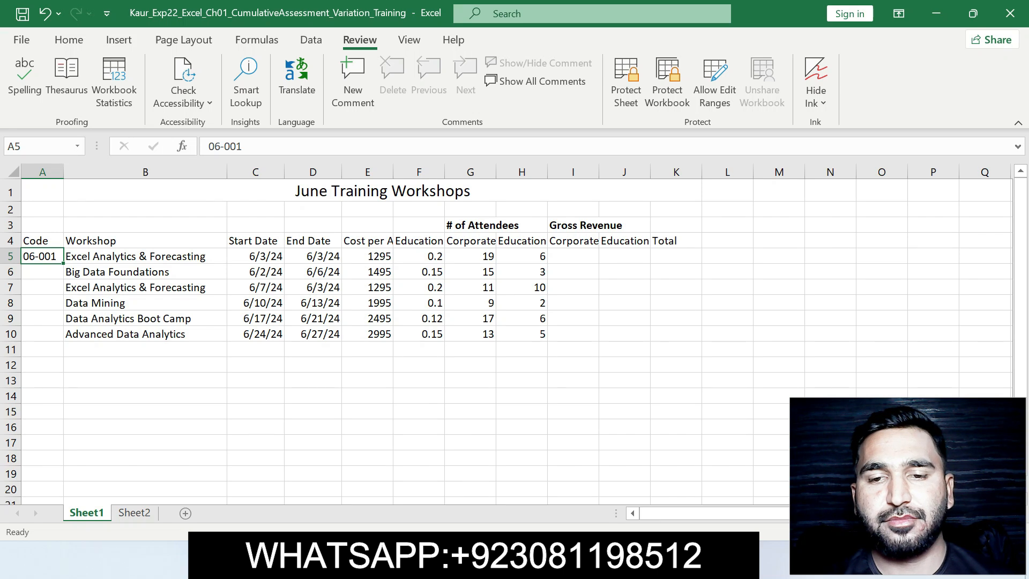
{"action": "key", "text": "alt+Tab"}
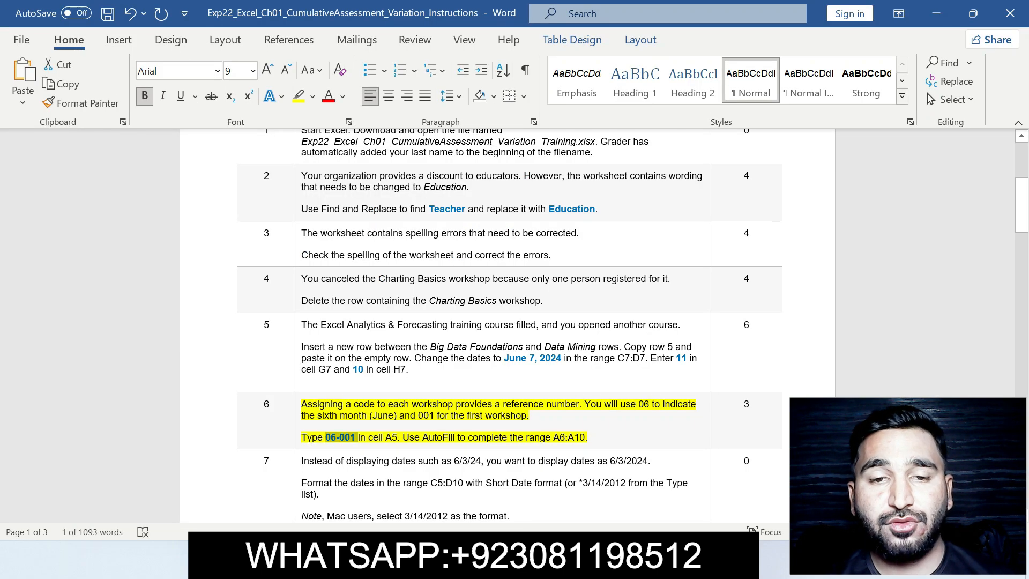
{"action": "left_click_drag", "start_coordinate": [403, 437], "coordinate": [589, 437]}
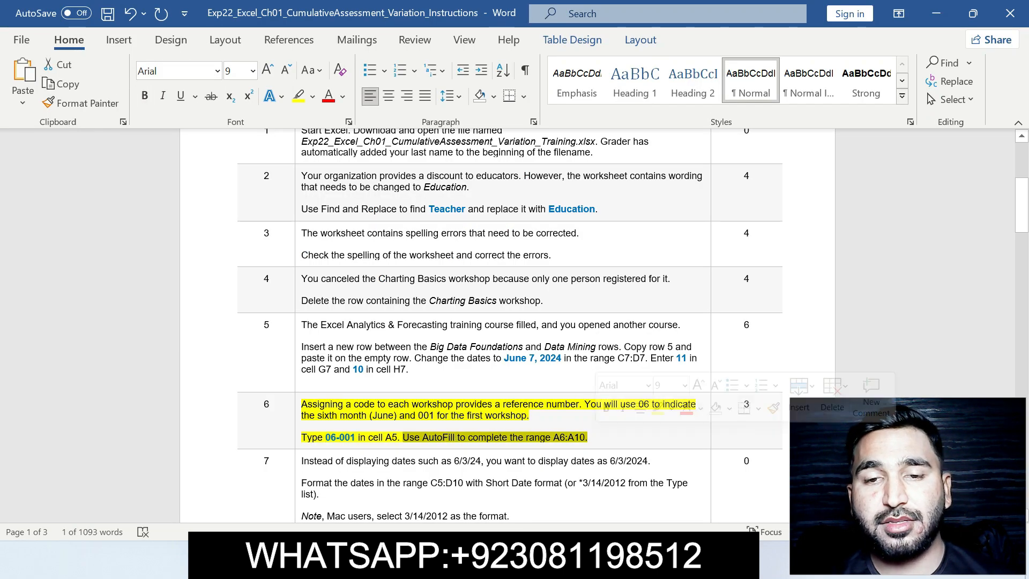
{"action": "left_click", "coordinate": [590, 437]}
{"action": "key", "text": "alt+Tab"}
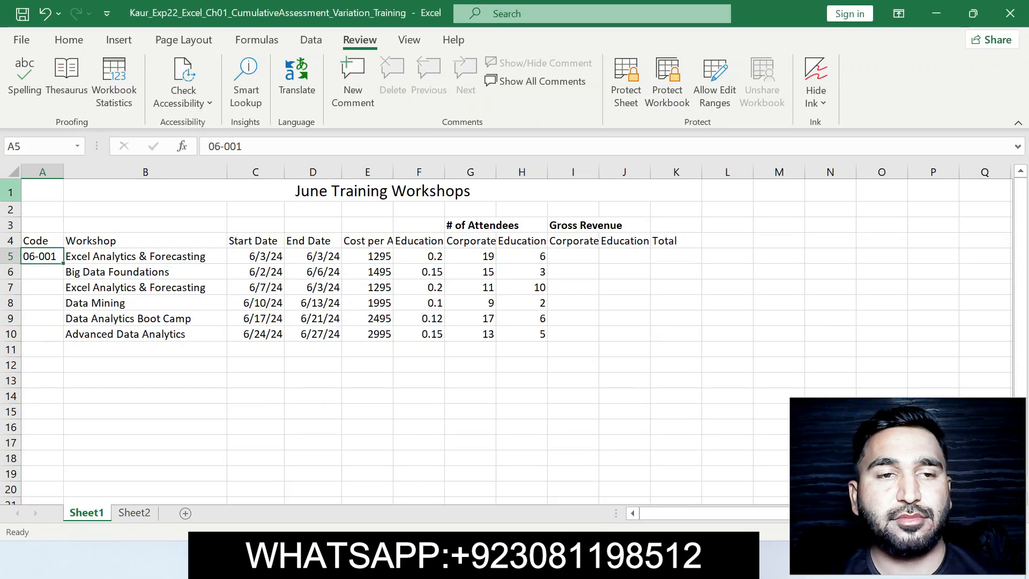
{"action": "left_click_drag", "start_coordinate": [64, 263], "coordinate": [63, 344]}
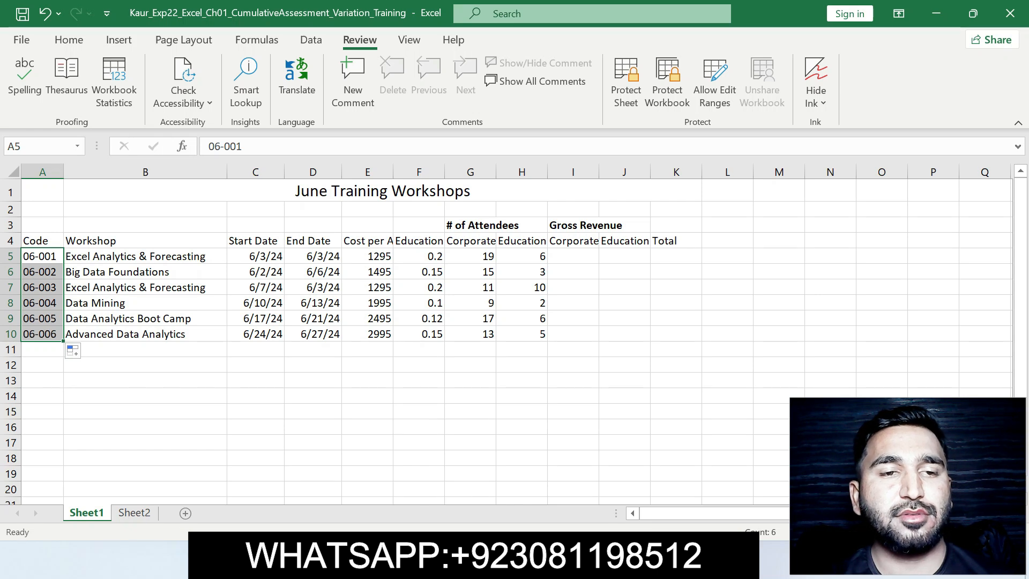
{"action": "left_click", "coordinate": [145, 381]}
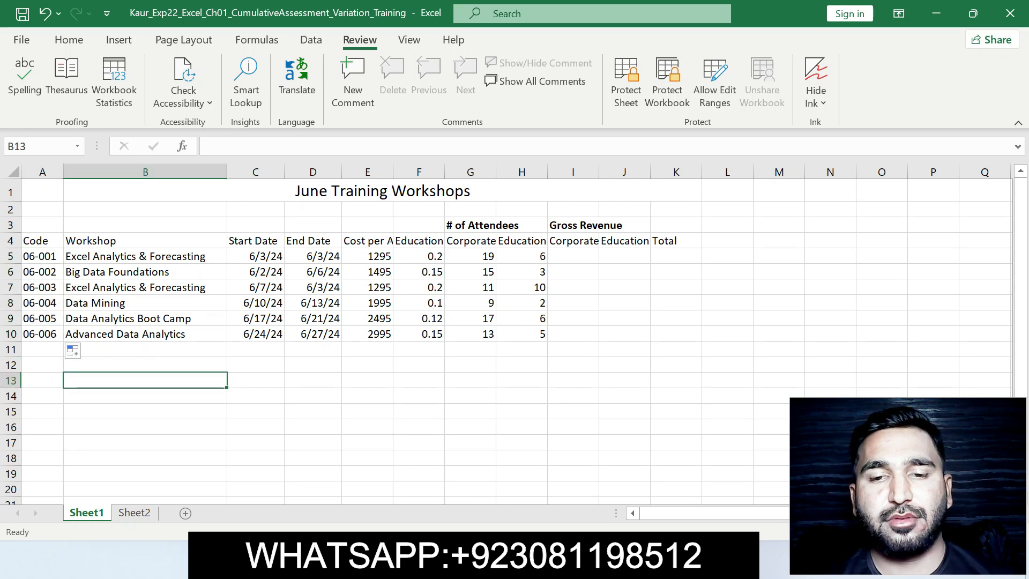
Switch to the Word instructions, undo the step 6 highlighting, and highlight the step 7 text in yellow.
{"action": "key", "text": "alt+Tab"}
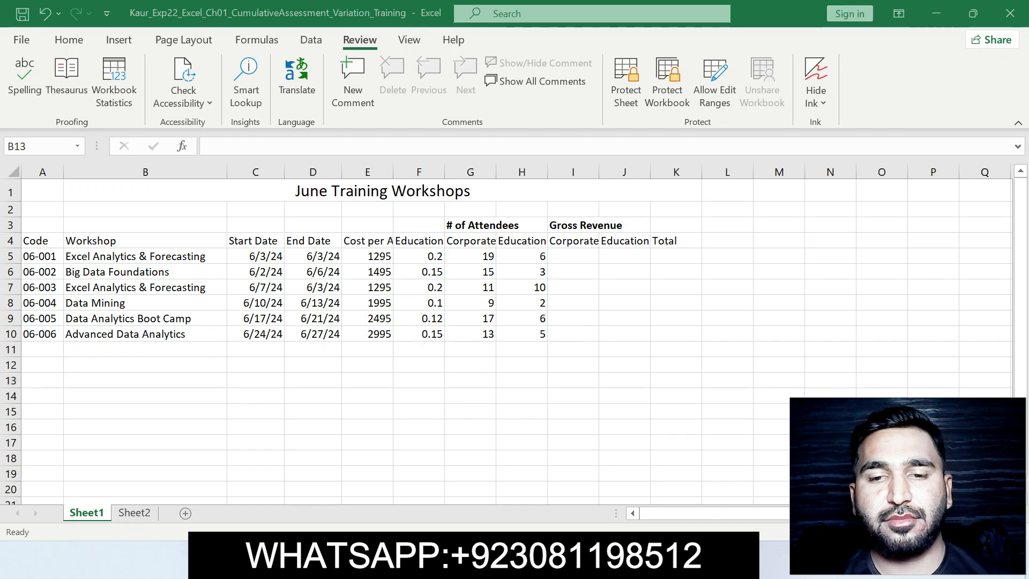
{"action": "key", "text": "ctrl+z"}
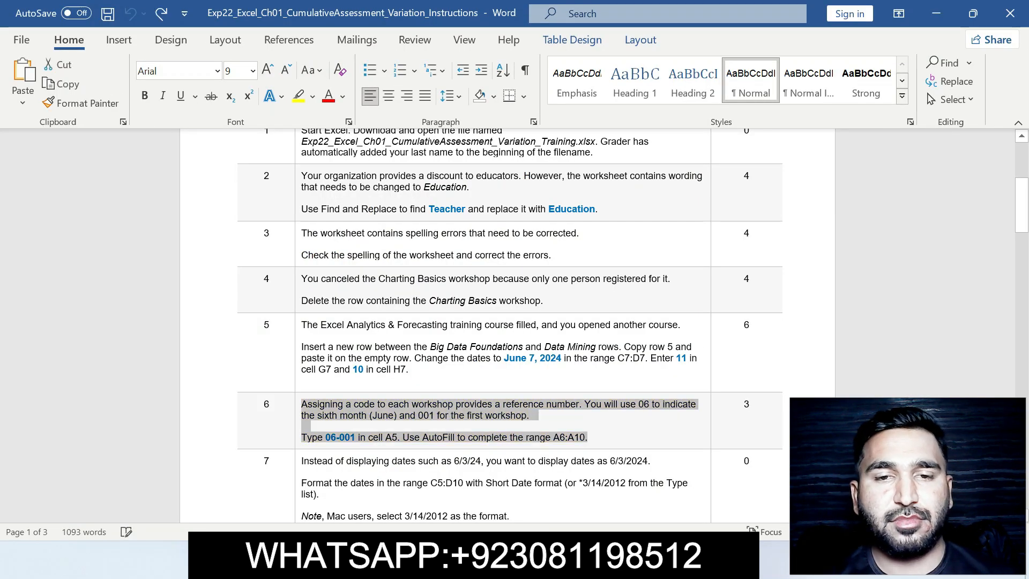
{"action": "left_click", "coordinate": [588, 358]}
{"action": "left_click_drag", "start_coordinate": [1022, 205], "coordinate": [1021, 226]}
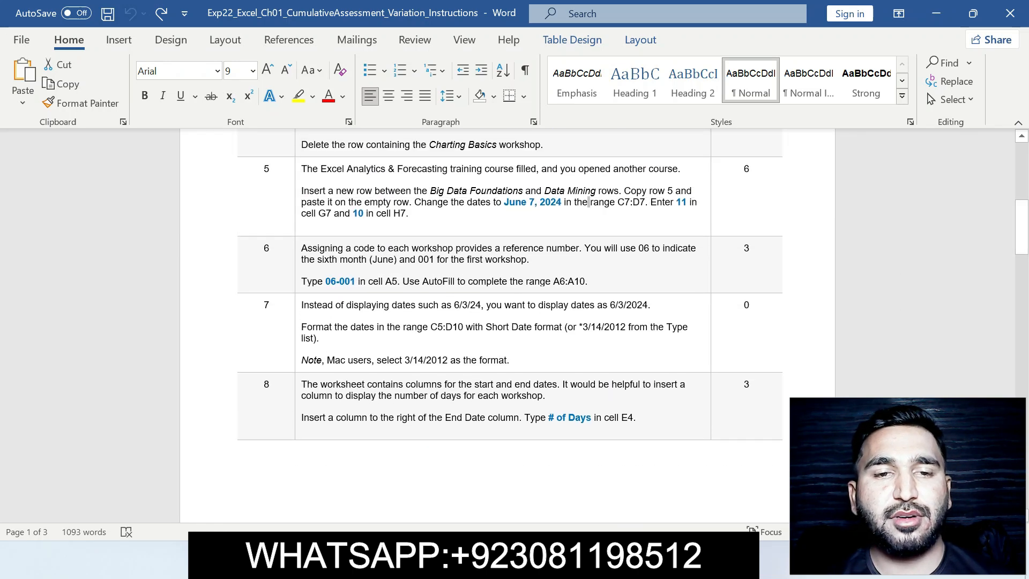
{"action": "mouse_move", "coordinate": [302, 305]}
{"action": "left_mouse_down"}
{"action": "mouse_move", "coordinate": [319, 338]}
{"action": "mouse_move", "coordinate": [510, 360]}
{"action": "left_mouse_up"}
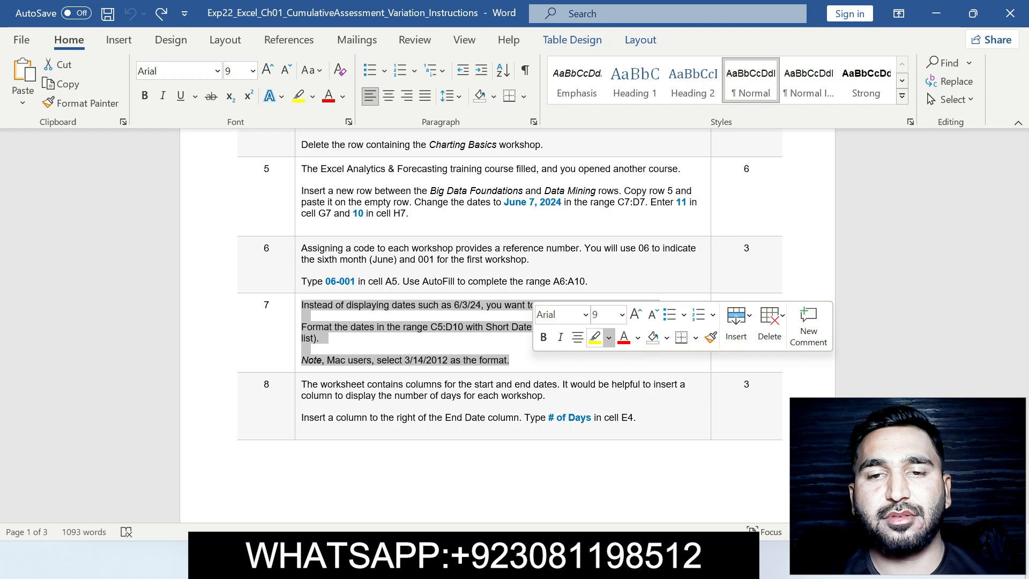
{"action": "left_click", "coordinate": [595, 336]}
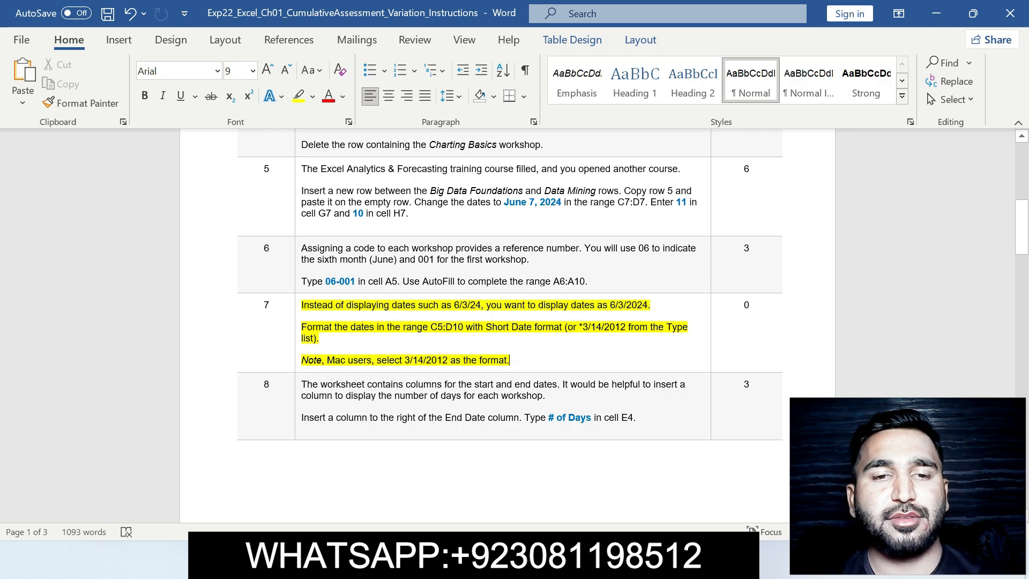
Copy the range reference C5:D10 from Word's step 7, and in Excel format the dates in C5:D10 as Short Date.
{"action": "left_click_drag", "start_coordinate": [431, 327], "coordinate": [466, 327]}
{"action": "key", "text": "ctrl+c"}
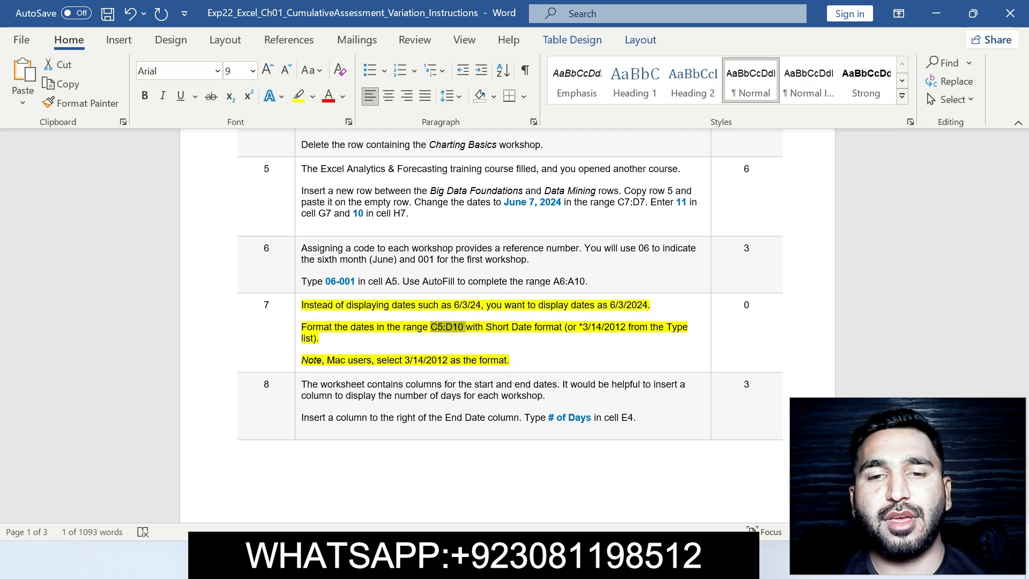
{"action": "key", "text": "alt+Tab"}
{"action": "left_click", "coordinate": [33, 146]}
{"action": "key", "text": "ctrl+v"}
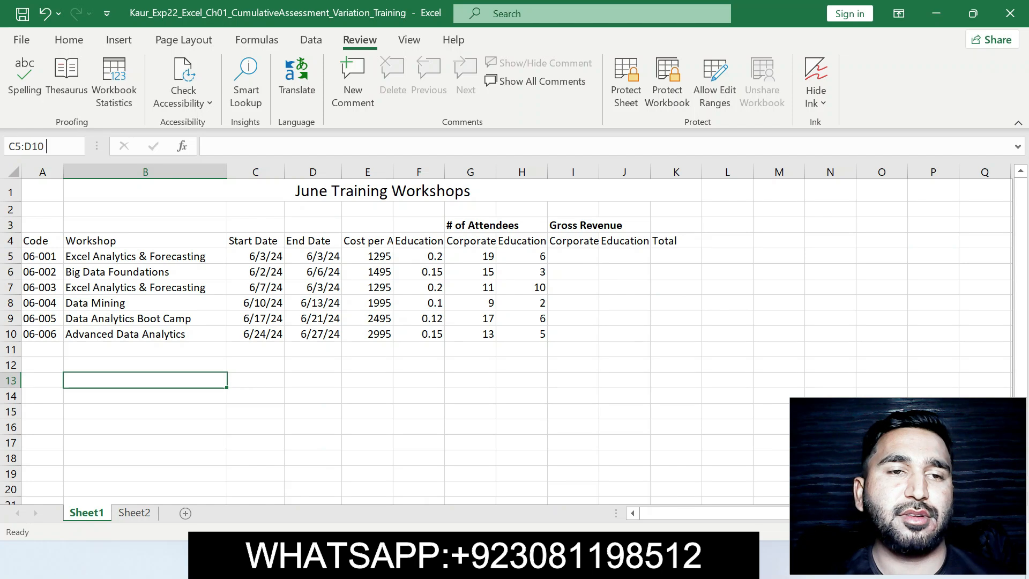
{"action": "key", "text": "Return"}
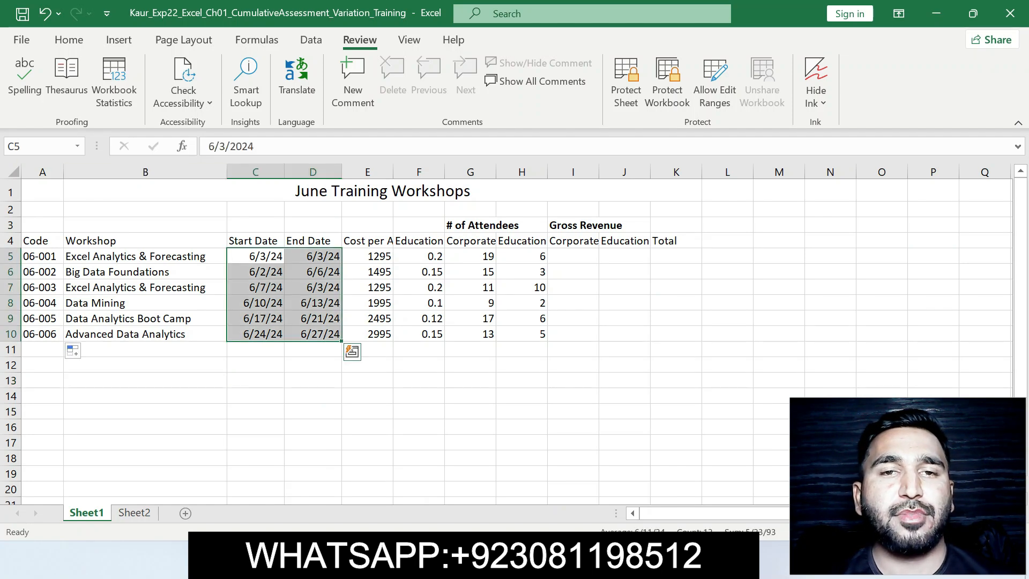
{"action": "left_click", "coordinate": [69, 39]}
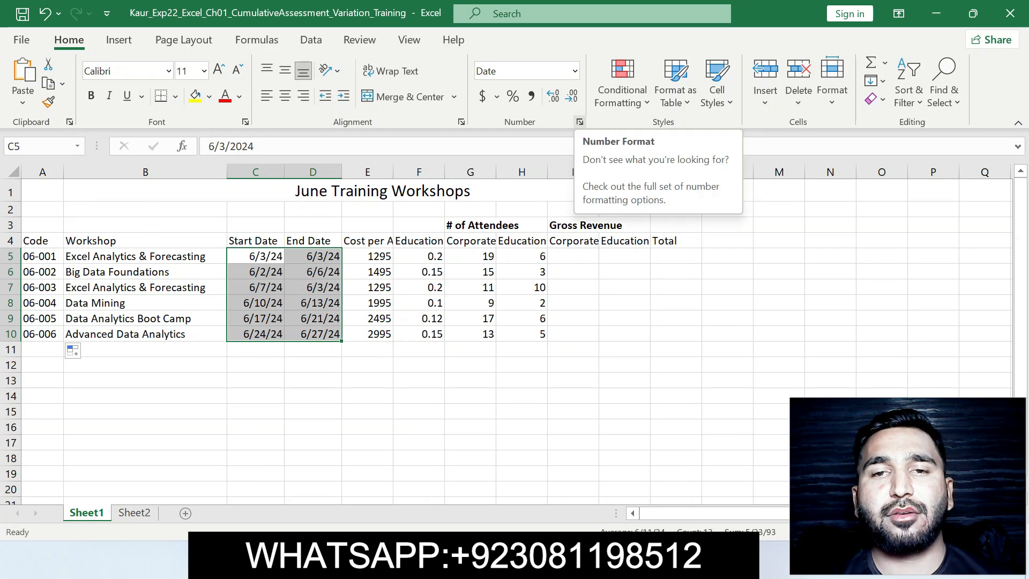
{"action": "left_click", "coordinate": [580, 122]}
{"action": "left_click", "coordinate": [841, 50]}
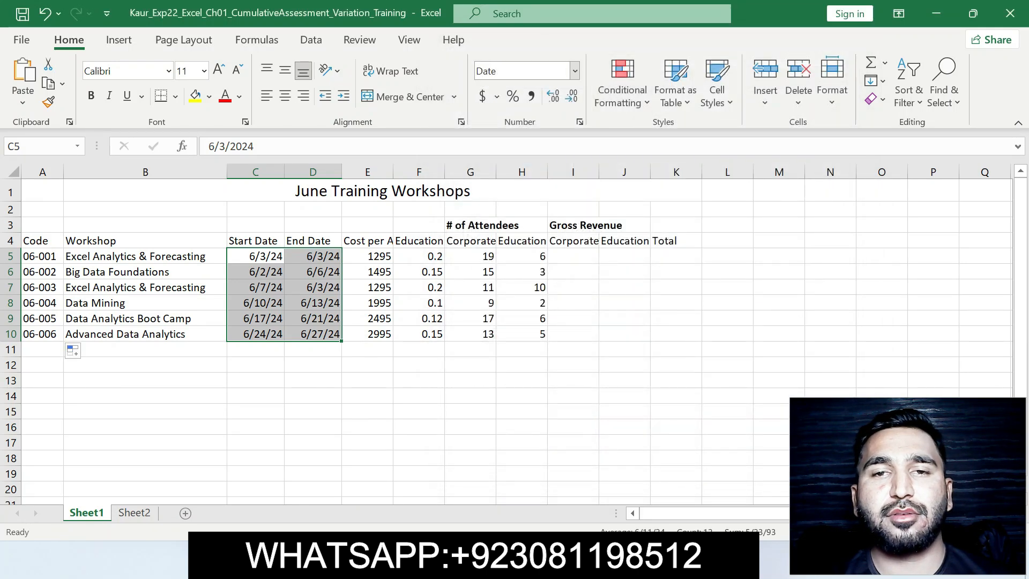
{"action": "left_click", "coordinate": [575, 71]}
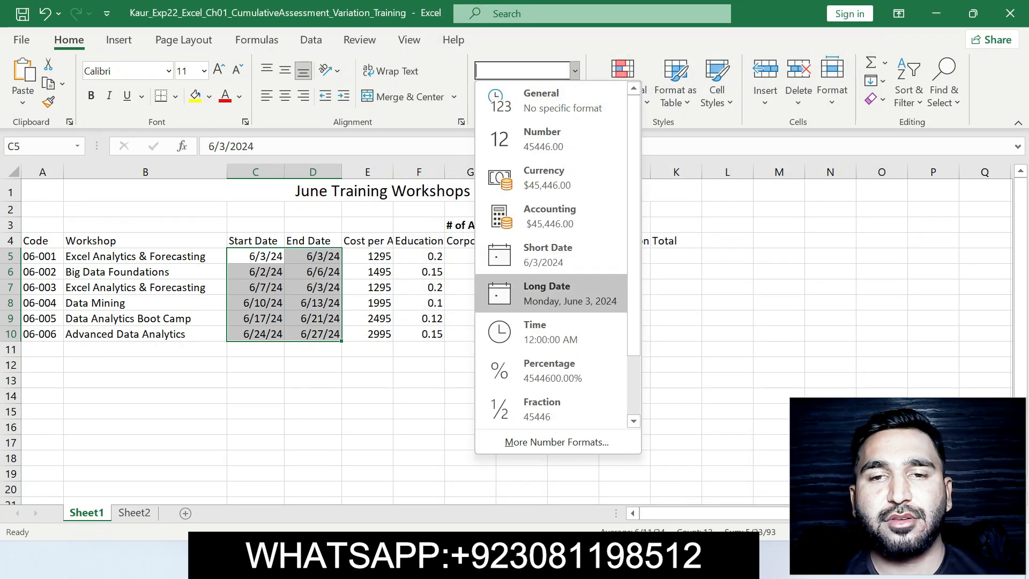
{"action": "left_click", "coordinate": [548, 254]}
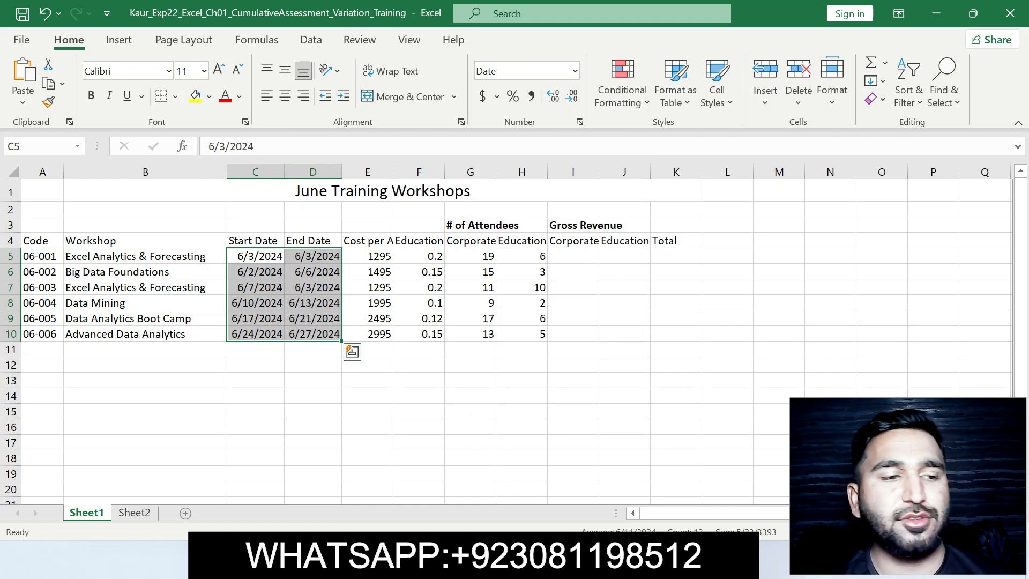
{"action": "left_click", "coordinate": [313, 397]}
Switch to the Word instructions, undo the step 7 highlighting, and highlight the step 8 text in yellow.
{"action": "key", "text": "alt+Tab"}
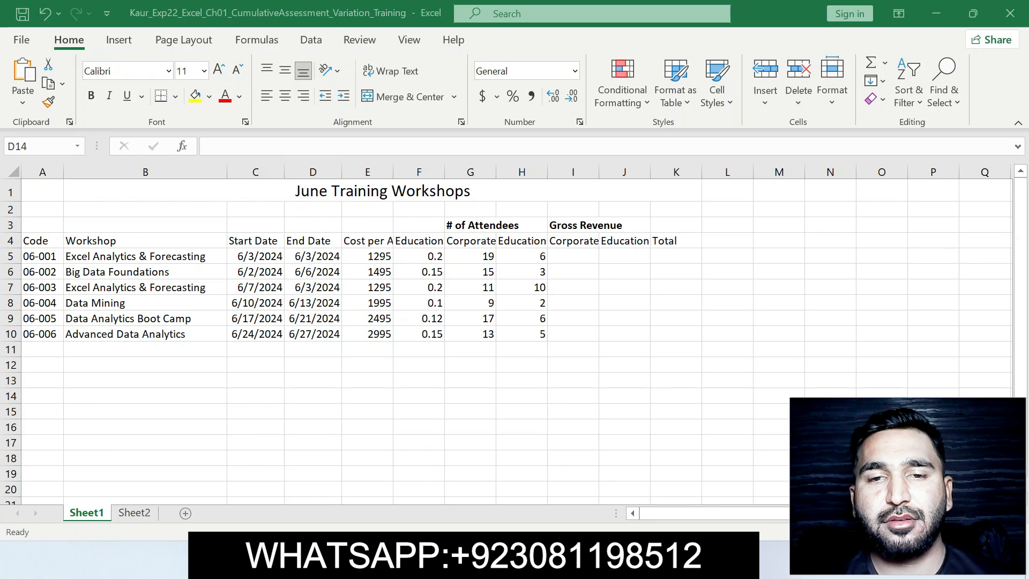
{"action": "key", "text": "alt+Tab"}
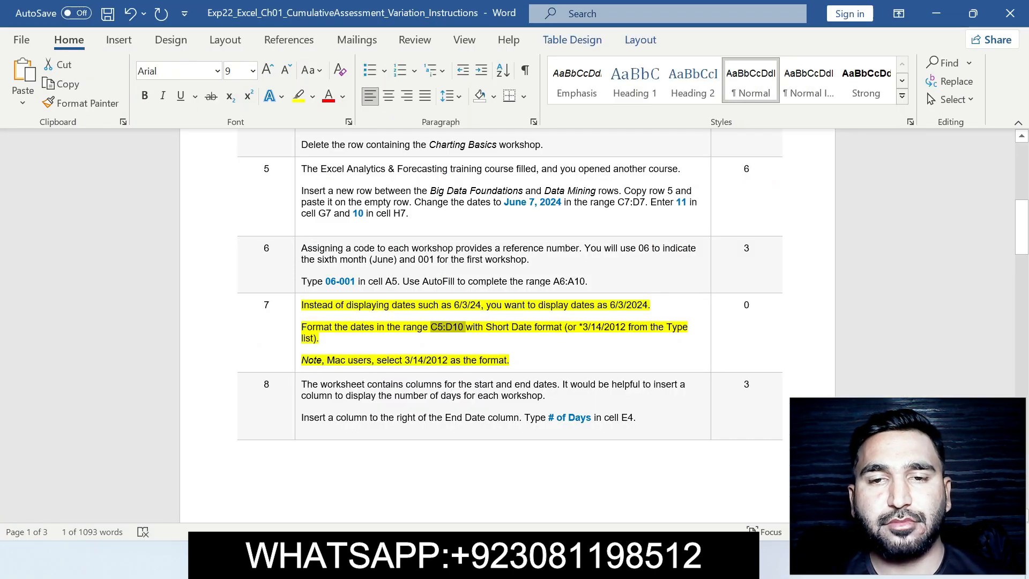
{"action": "key", "text": "ctrl+z"}
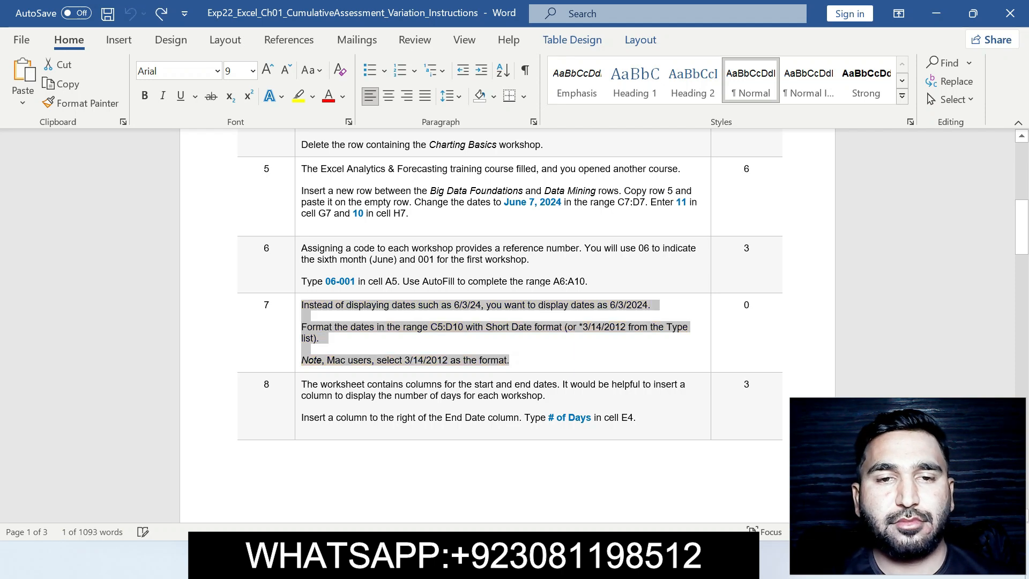
{"action": "left_click", "coordinate": [537, 349]}
{"action": "left_click_drag", "start_coordinate": [302, 384], "coordinate": [633, 418]}
{"action": "left_click", "coordinate": [689, 391]}
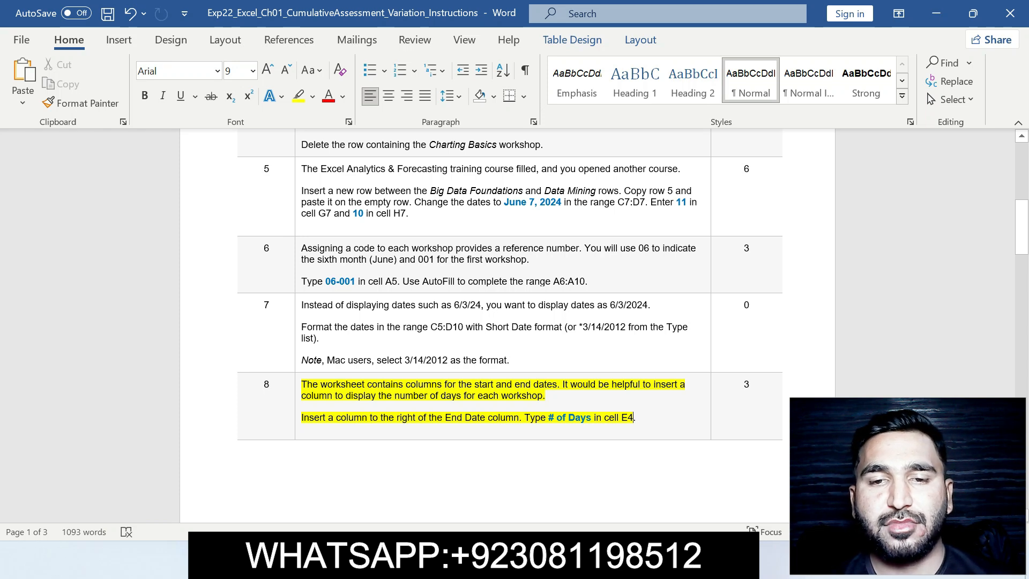
Check the column instruction in Word's step 8, and in Excel insert a new column directly after the End Date column.
{"action": "left_click_drag", "start_coordinate": [549, 418], "coordinate": [593, 418]}
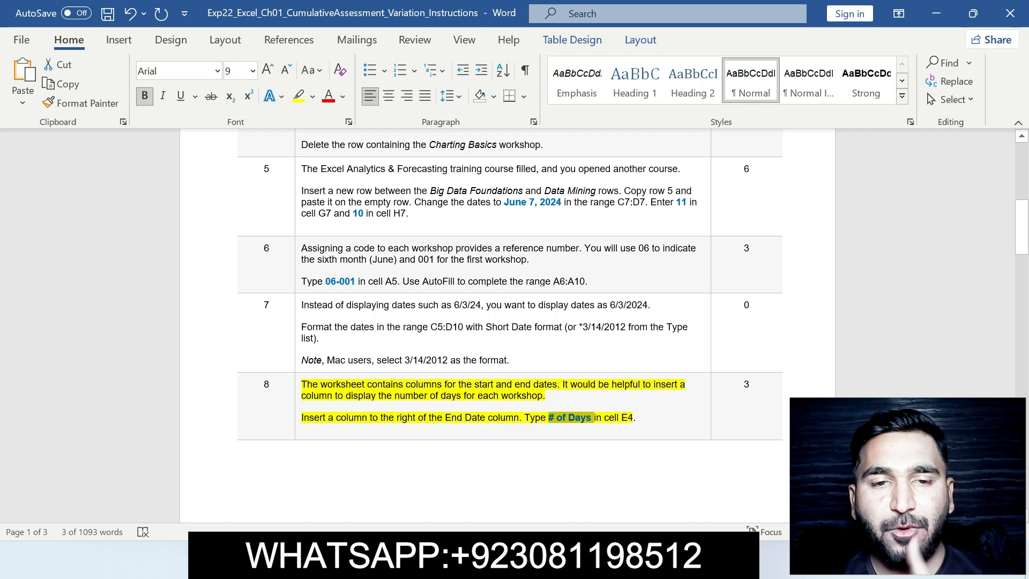
{"action": "left_click_drag", "start_coordinate": [302, 418], "coordinate": [520, 418]}
{"action": "key", "text": "alt+Tab"}
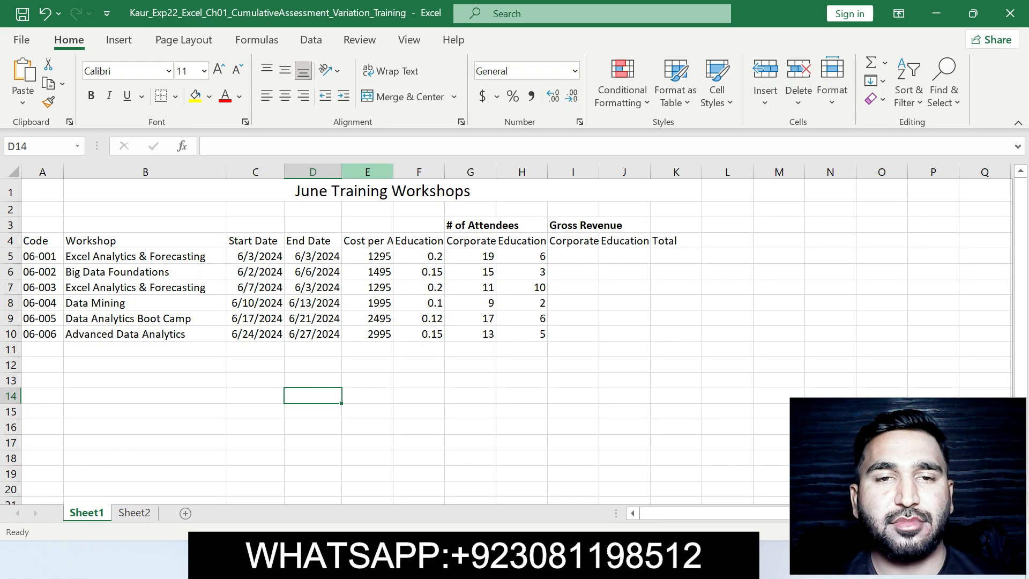
{"action": "left_click", "coordinate": [356, 172]}
{"action": "right_click", "coordinate": [354, 173]}
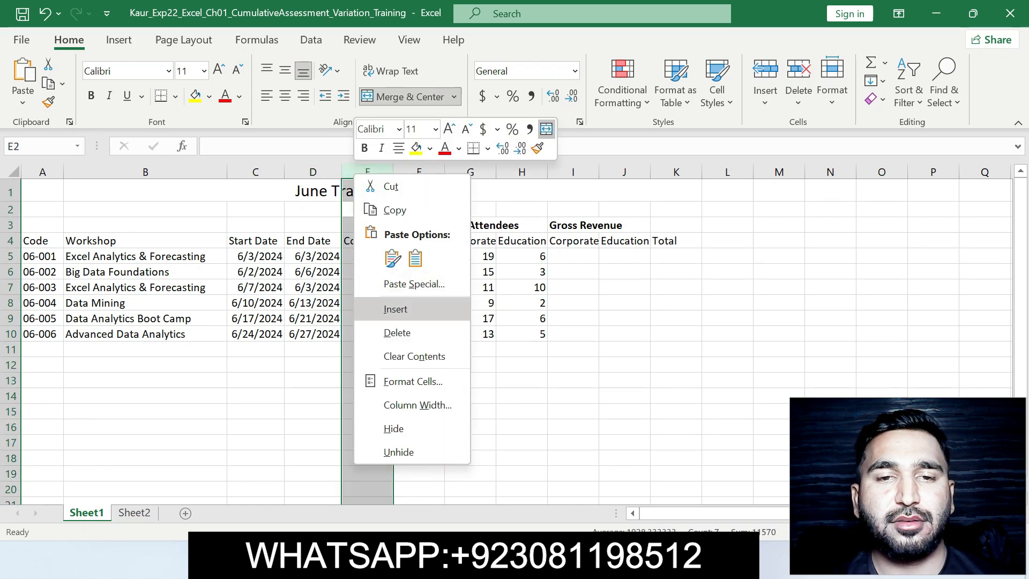
{"action": "left_click", "coordinate": [396, 310]}
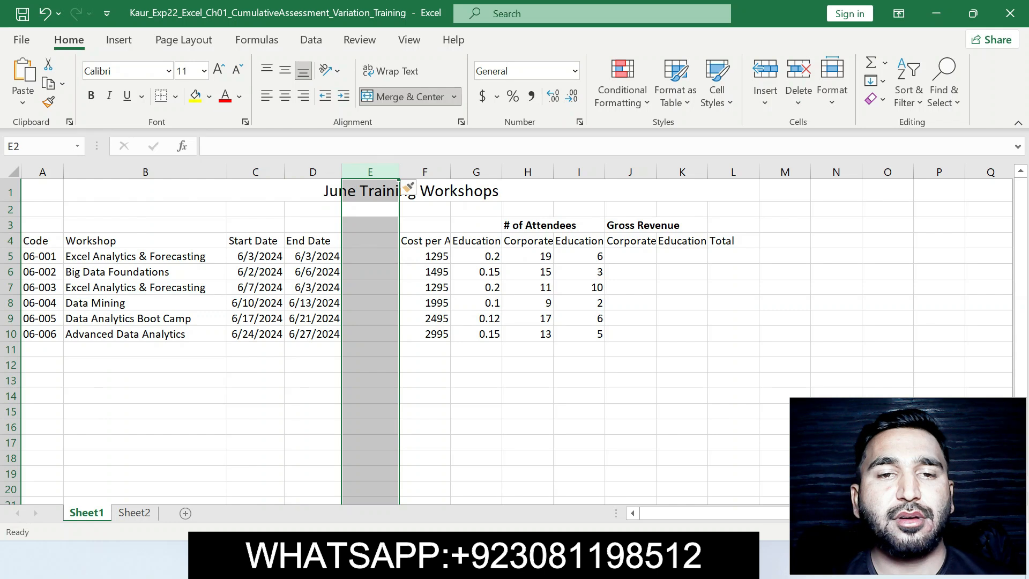
Enter the heading # of Days in cell E4 of the new column.
{"action": "left_click", "coordinate": [370, 241]}
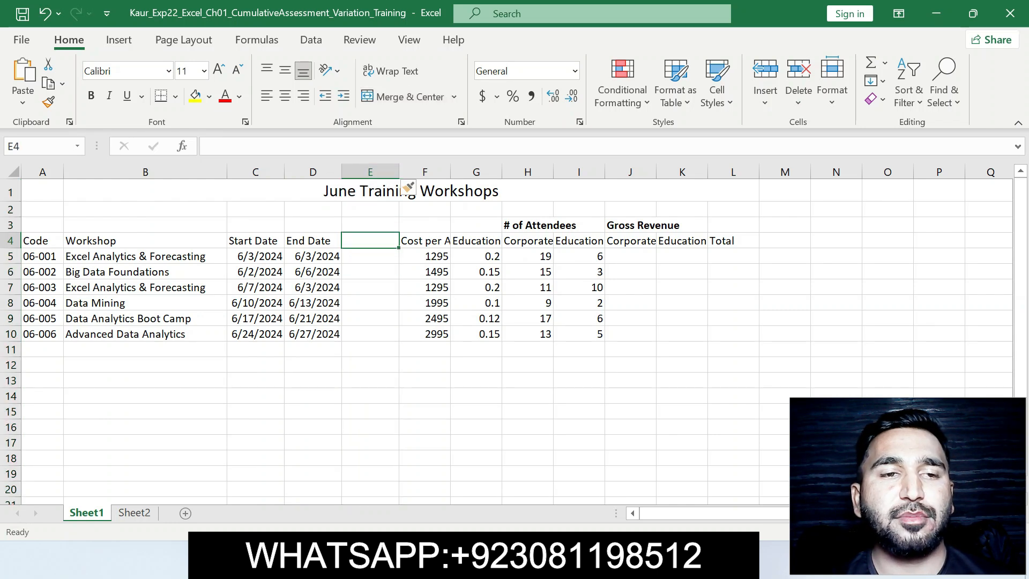
{"action": "type", "text": "# of Days"}
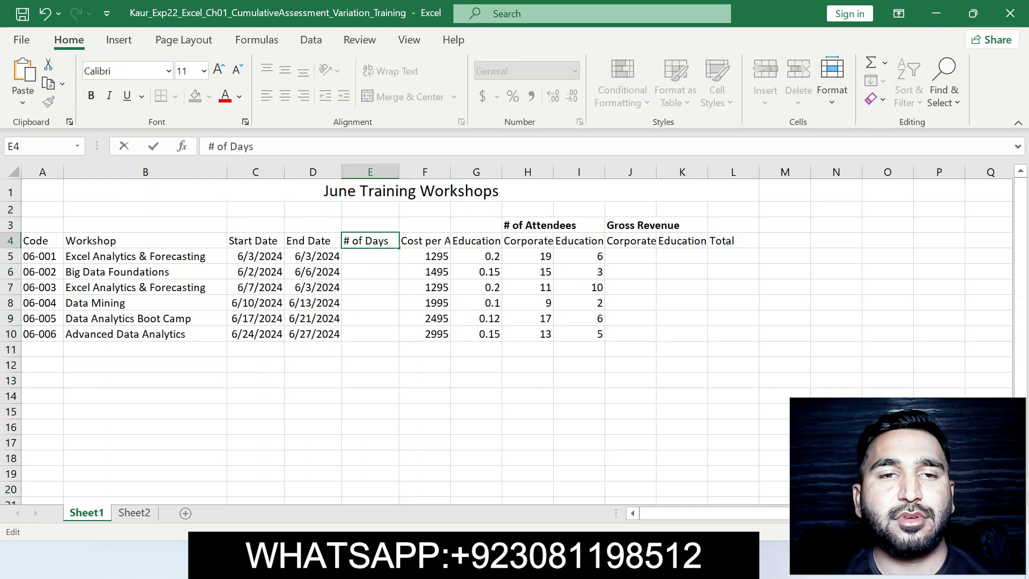
{"action": "key", "text": "Return"}
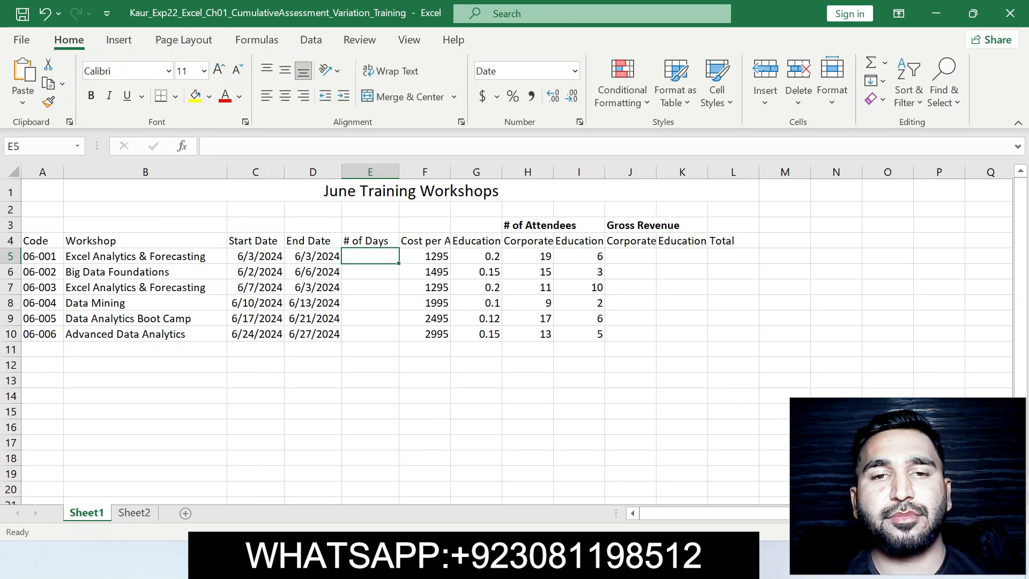
Switch to the Word instructions, undo the step 8 highlighting, and highlight the step 9 text in yellow.
{"action": "key", "text": "alt+Tab"}
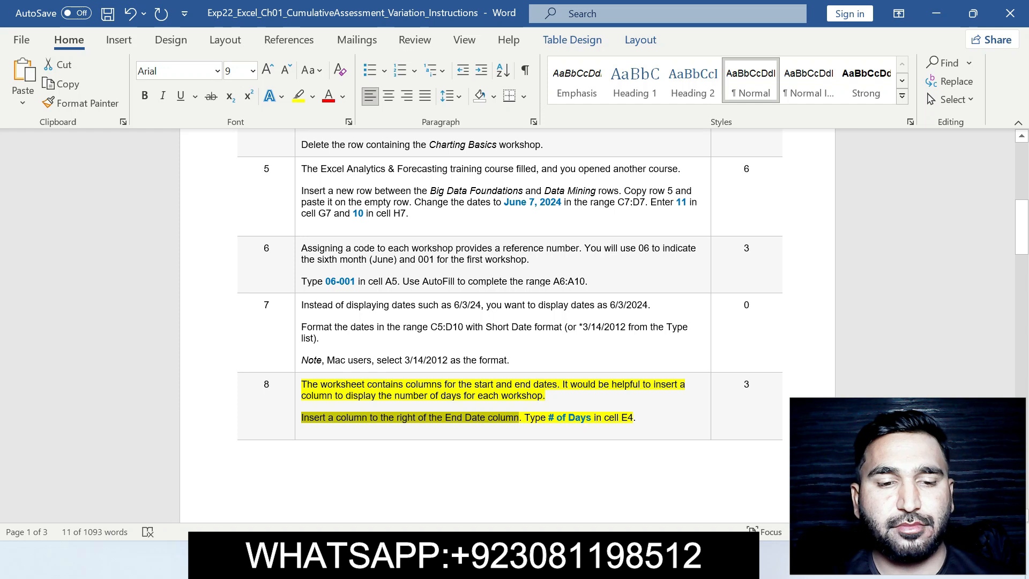
{"action": "key", "text": "ctrl+z"}
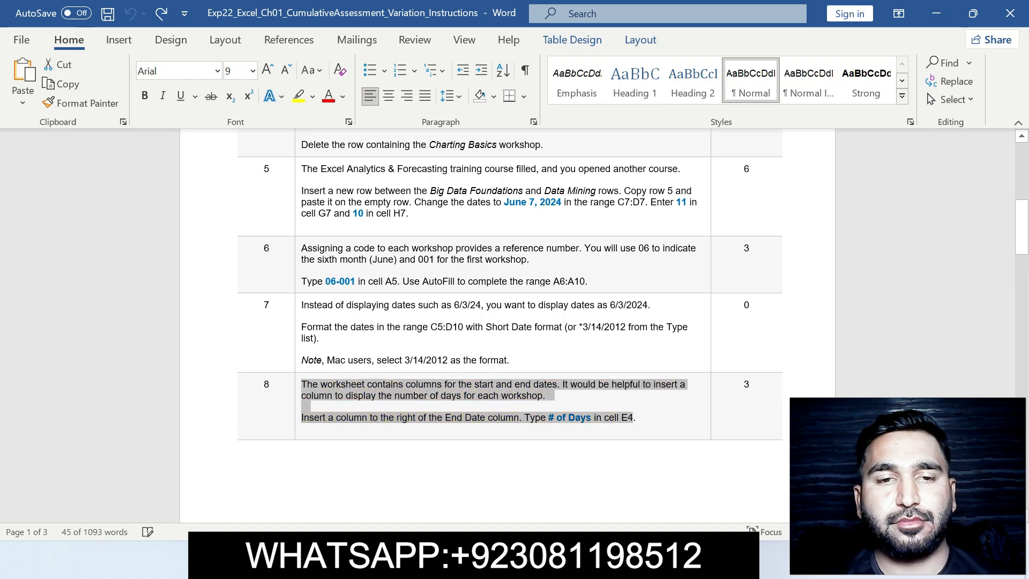
{"action": "left_click_drag", "start_coordinate": [1023, 231], "coordinate": [1022, 288]}
{"action": "left_click_drag", "start_coordinate": [302, 314], "coordinate": [616, 359]}
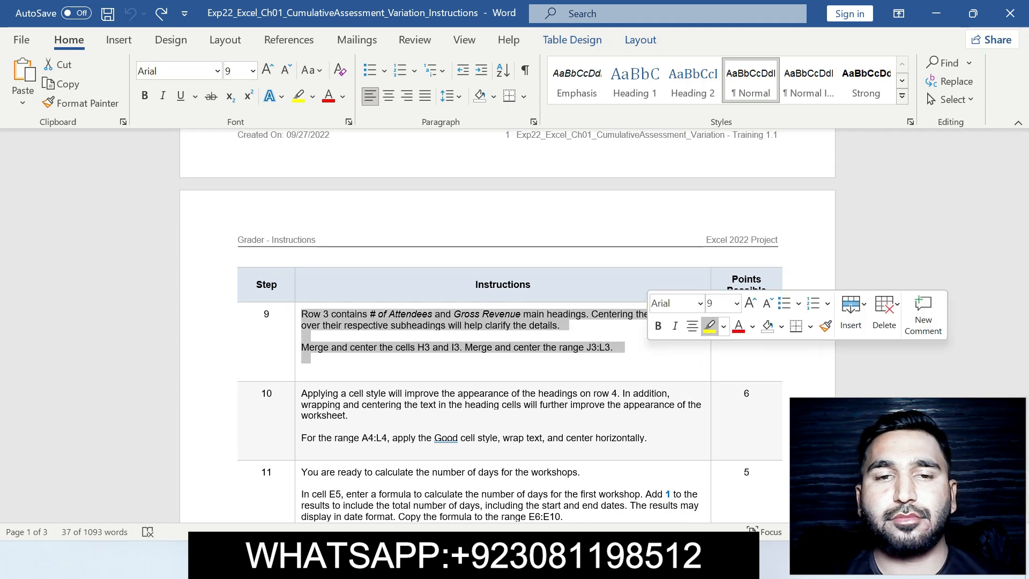
{"action": "left_click", "coordinate": [707, 327]}
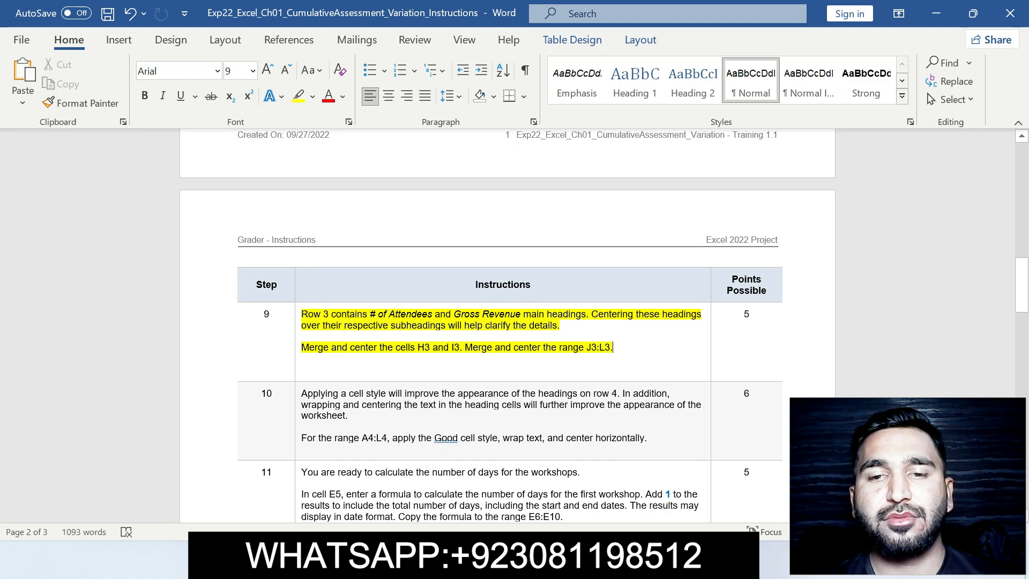
Check the first merge instruction in Word's step 9, and in Excel try to merge and center cells H3:I3.
{"action": "left_click_drag", "start_coordinate": [314, 347], "coordinate": [460, 348]}
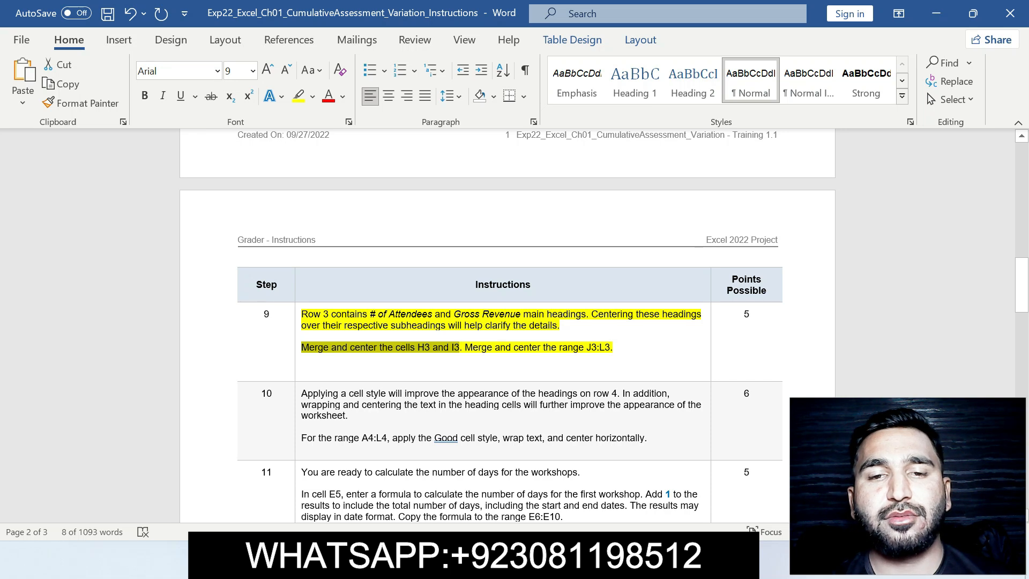
{"action": "key", "text": "alt+Tab"}
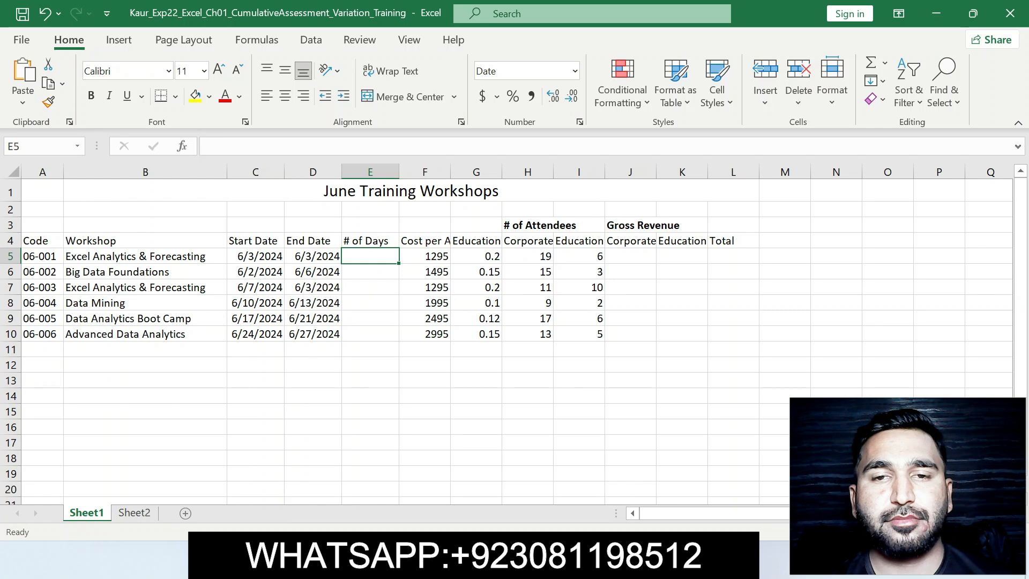
{"action": "left_click", "coordinate": [528, 225]}
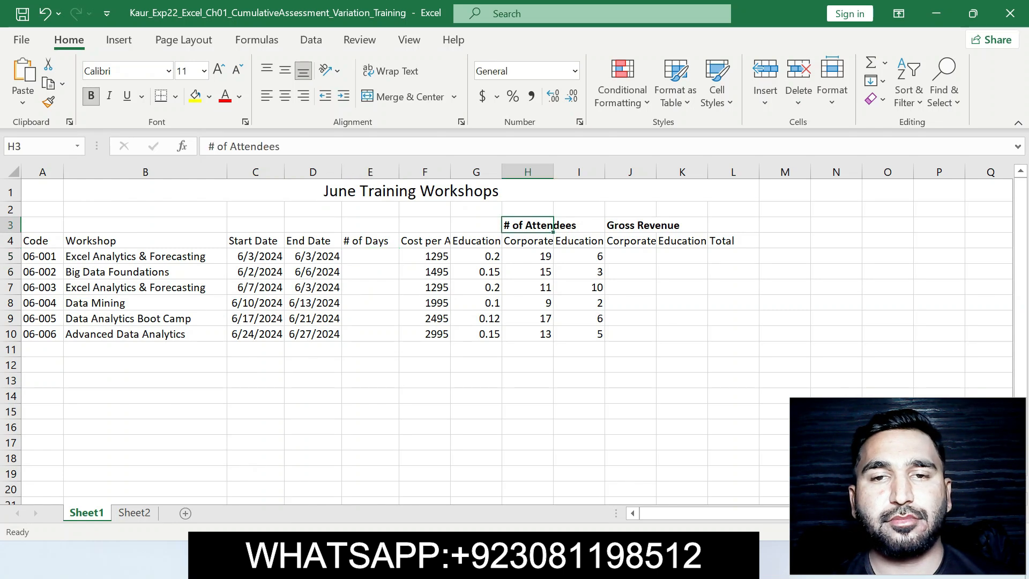
{"action": "left_click", "coordinate": [40, 146]}
{"action": "left_click", "coordinate": [26, 146]}
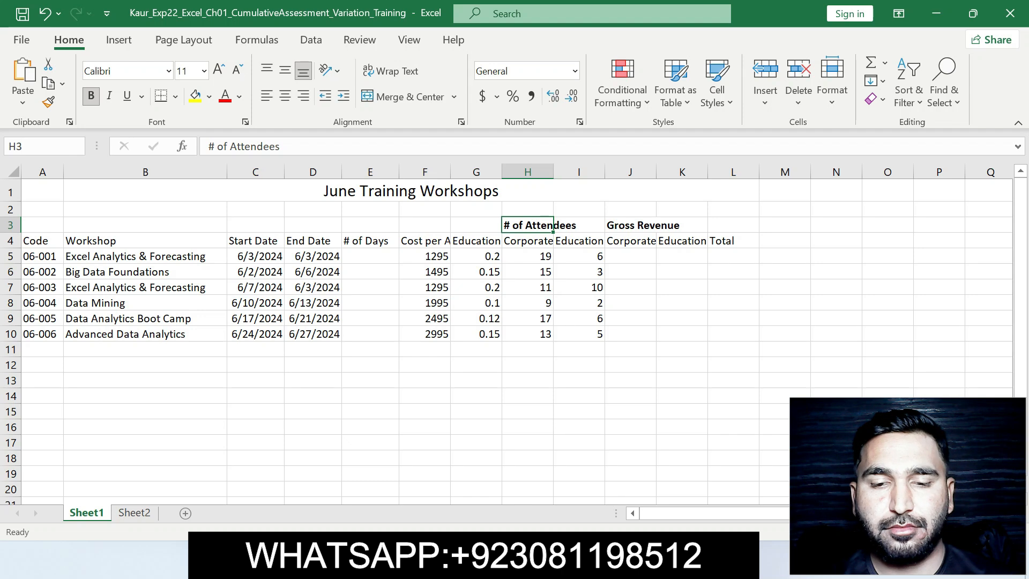
{"action": "type", "text": ":"}
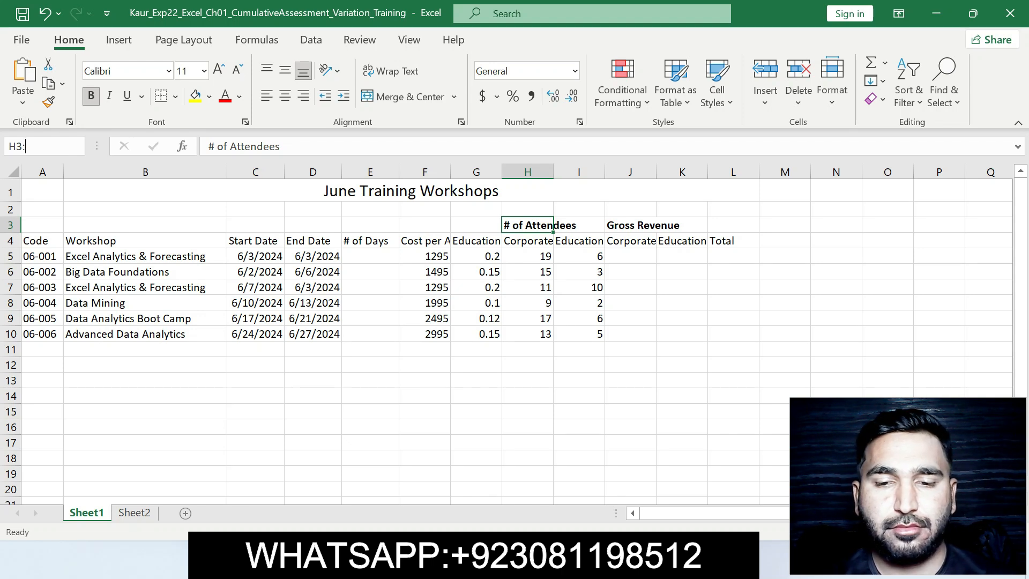
{"action": "type", "text": "I3"}
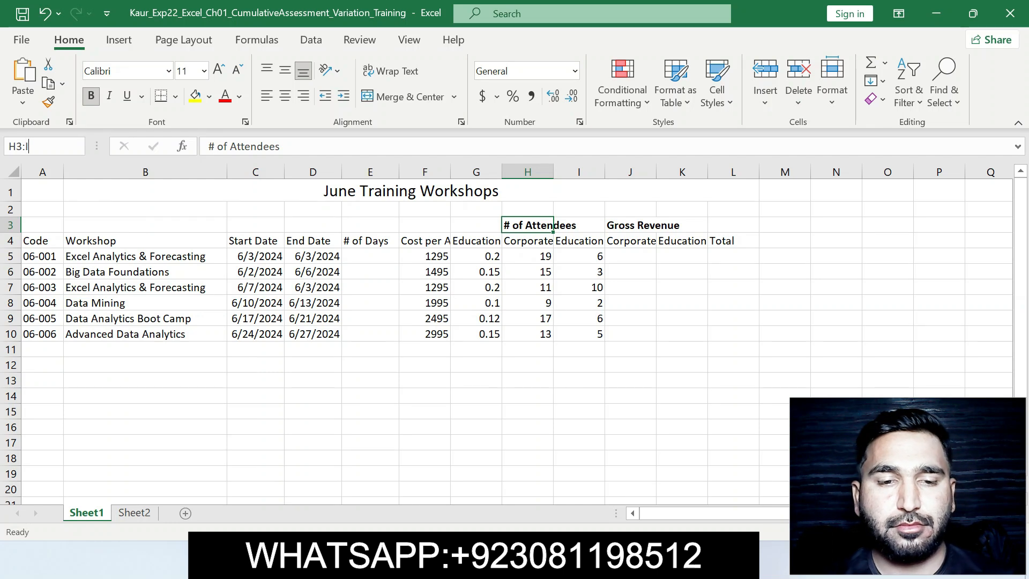
{"action": "key", "text": "Return"}
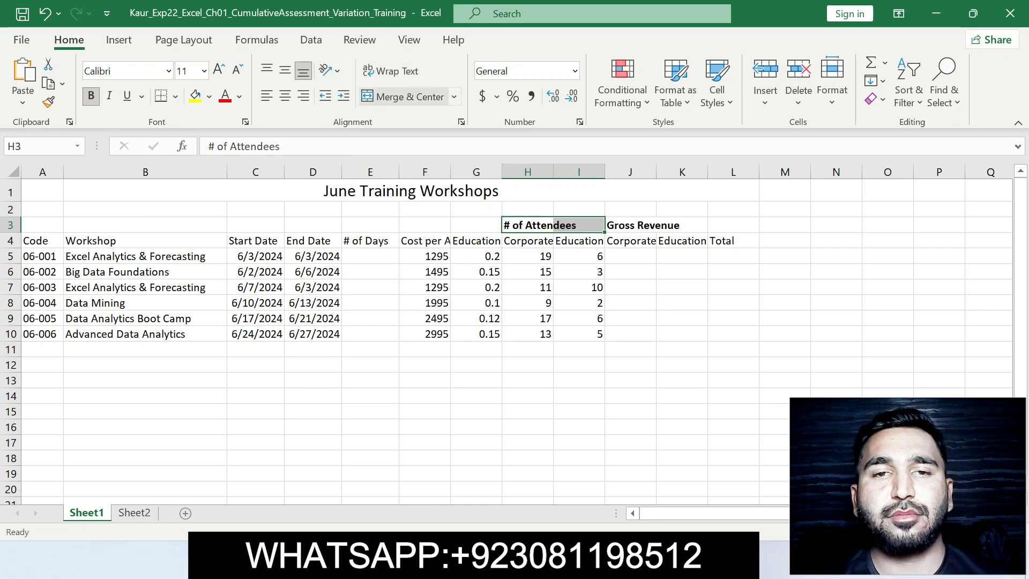
{"action": "left_click", "coordinate": [403, 97]}
{"action": "left_click", "coordinate": [454, 96]}
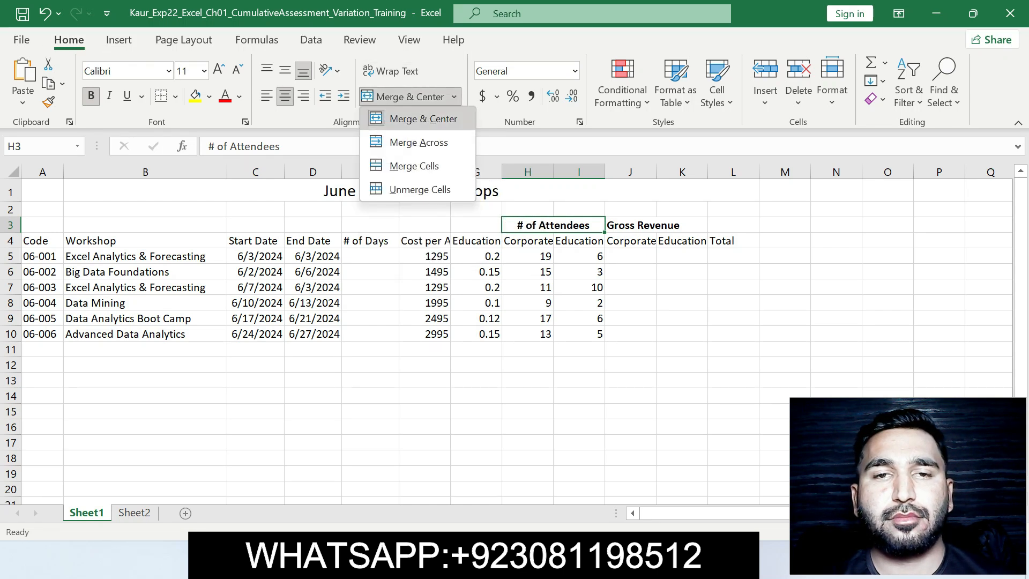
{"action": "left_click", "coordinate": [423, 118]}
{"action": "left_click", "coordinate": [579, 365]}
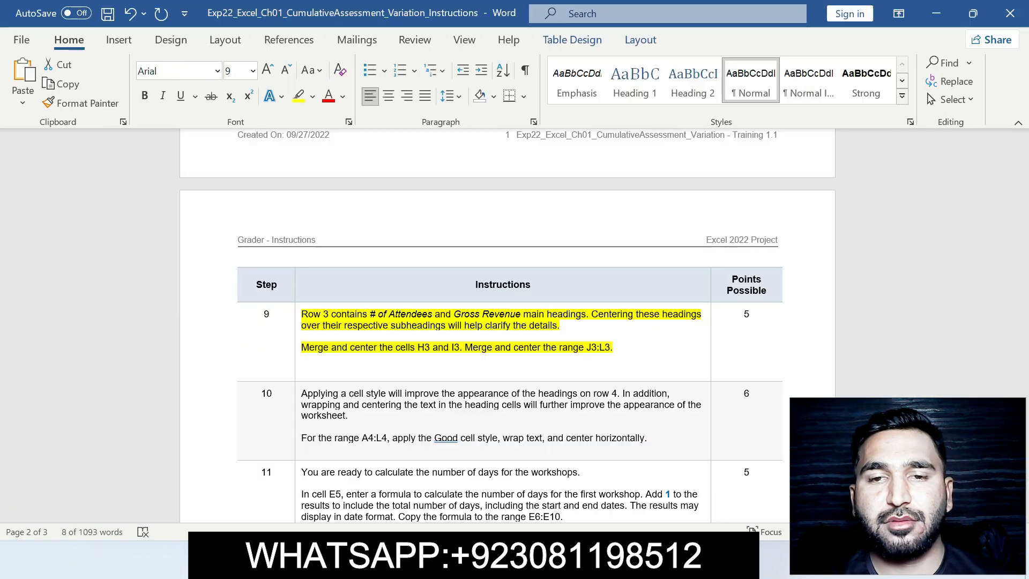
Copy the range reference J3:L3 from Word's step 9, and in Excel merge and center the Gross Revenue heading across J3:L3.
{"action": "key", "text": "alt+Tab"}
{"action": "left_click_drag", "start_coordinate": [587, 347], "coordinate": [610, 347]}
{"action": "key", "text": "ctrl+c"}
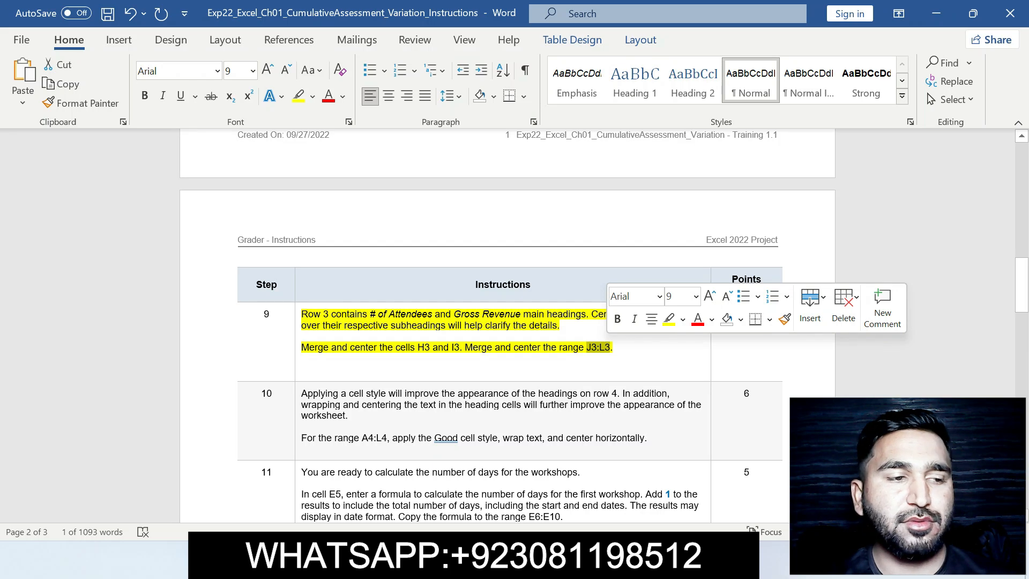
{"action": "key", "text": "alt+Tab"}
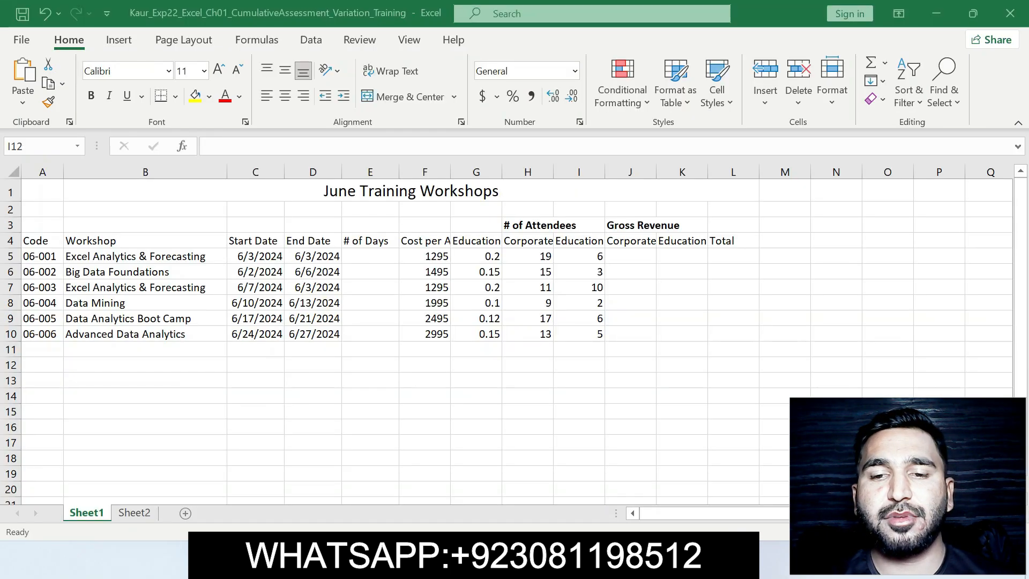
{"action": "left_click", "coordinate": [37, 146]}
{"action": "type", "text": "H3:I3"}
{"action": "left_click", "coordinate": [38, 146]}
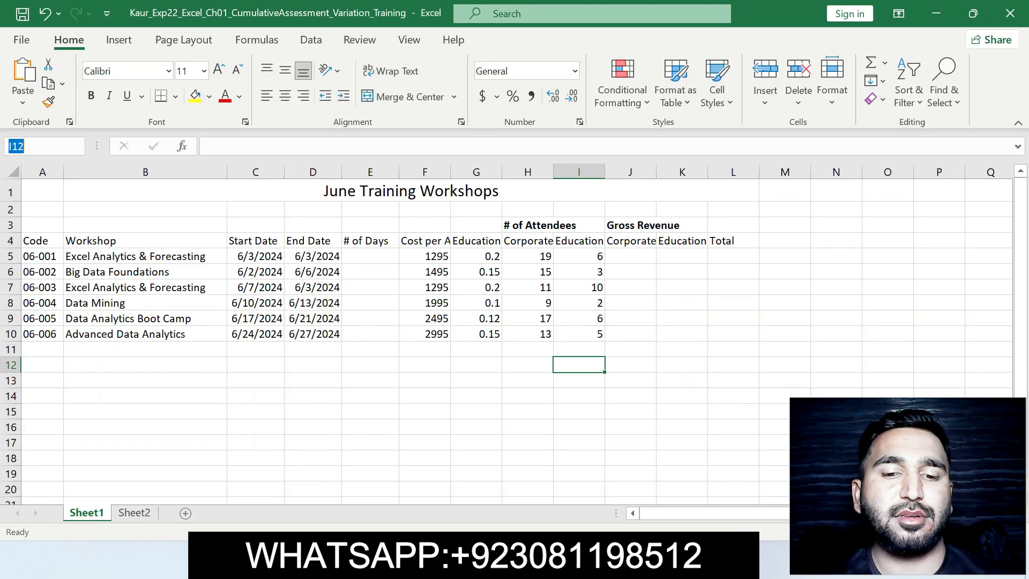
{"action": "key", "text": "ctrl+v"}
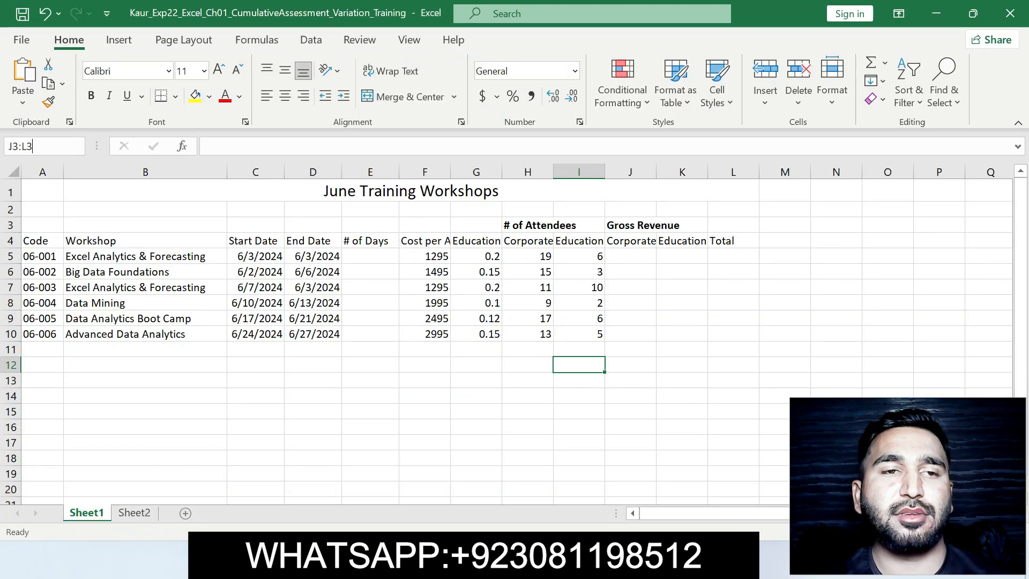
{"action": "key", "text": "Return"}
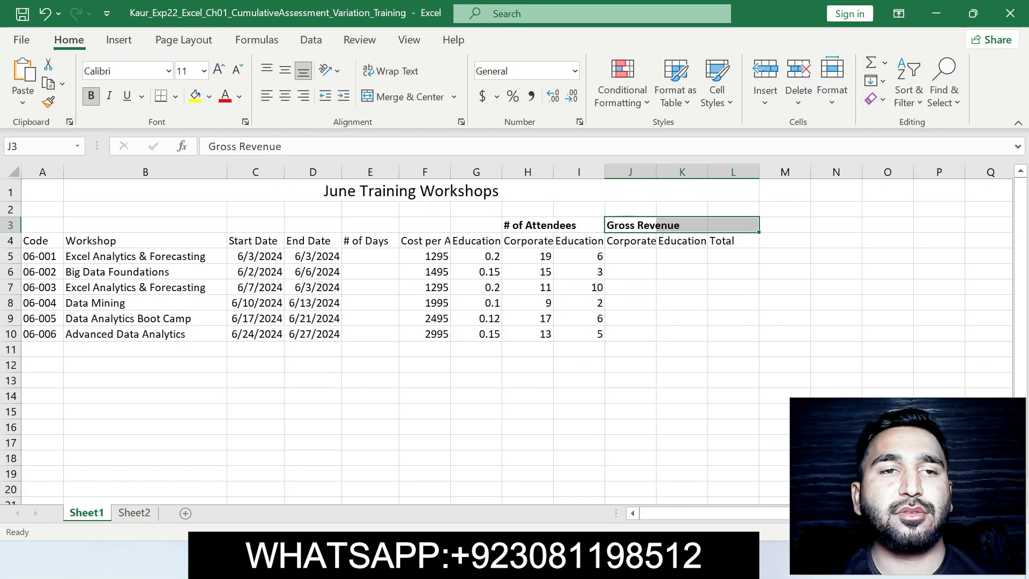
{"action": "left_click", "coordinate": [453, 97]}
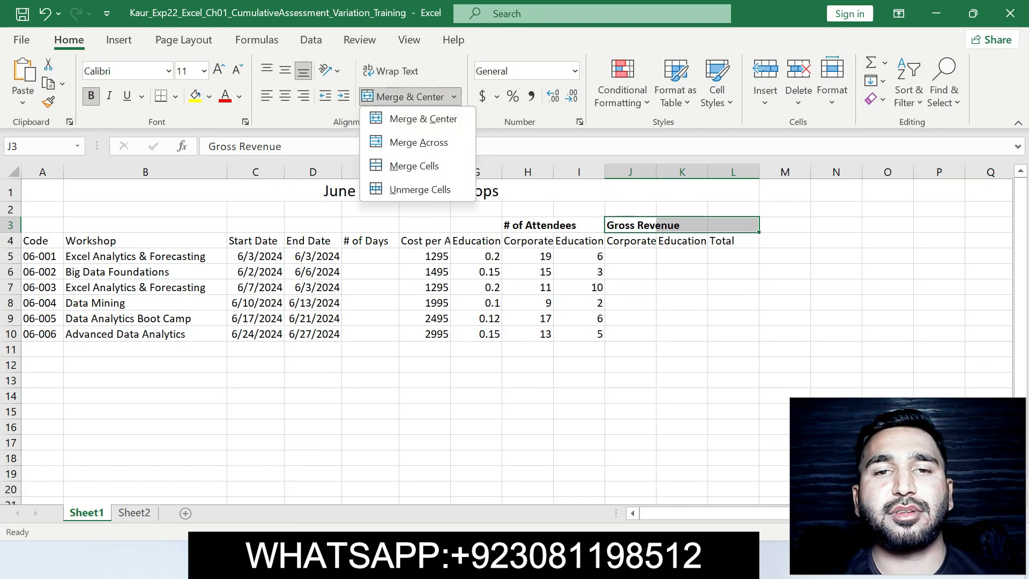
{"action": "left_click", "coordinate": [423, 119]}
{"action": "left_click", "coordinate": [682, 303]}
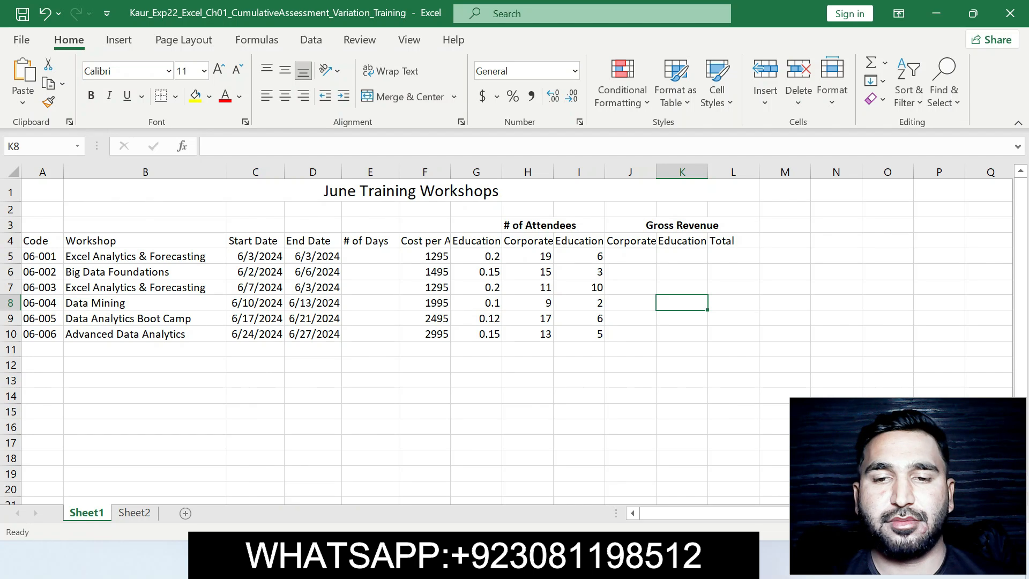
Switch to the Word instructions, undo the step 9 highlighting, and highlight the step 10 text in yellow.
{"action": "key", "text": "alt+Tab"}
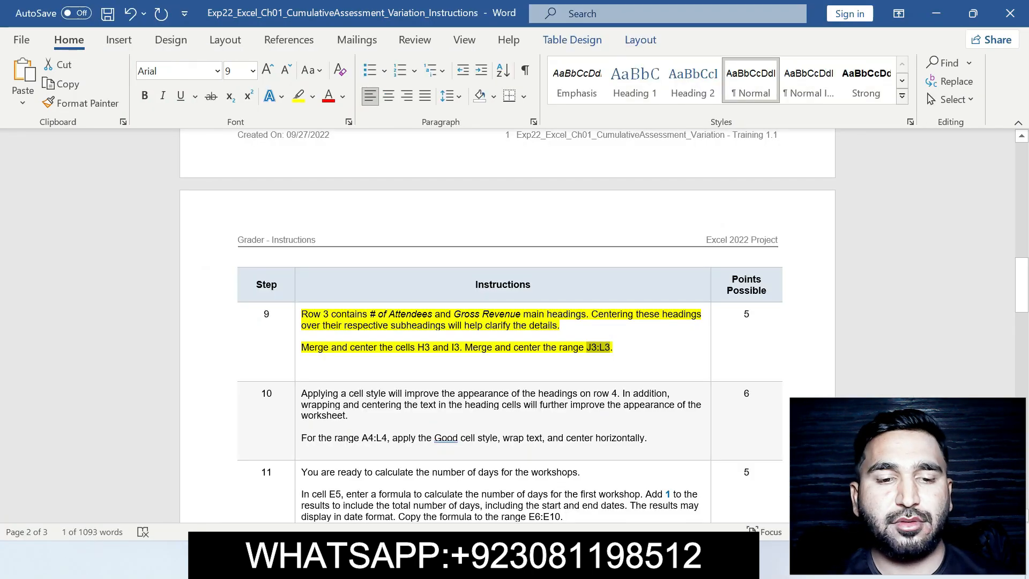
{"action": "key", "text": "ctrl+z"}
{"action": "mouse_move", "coordinate": [1022, 283]}
{"action": "left_mouse_down"}
{"action": "mouse_move", "coordinate": [1022, 320]}
{"action": "mouse_move", "coordinate": [1021, 304]}
{"action": "left_mouse_up"}
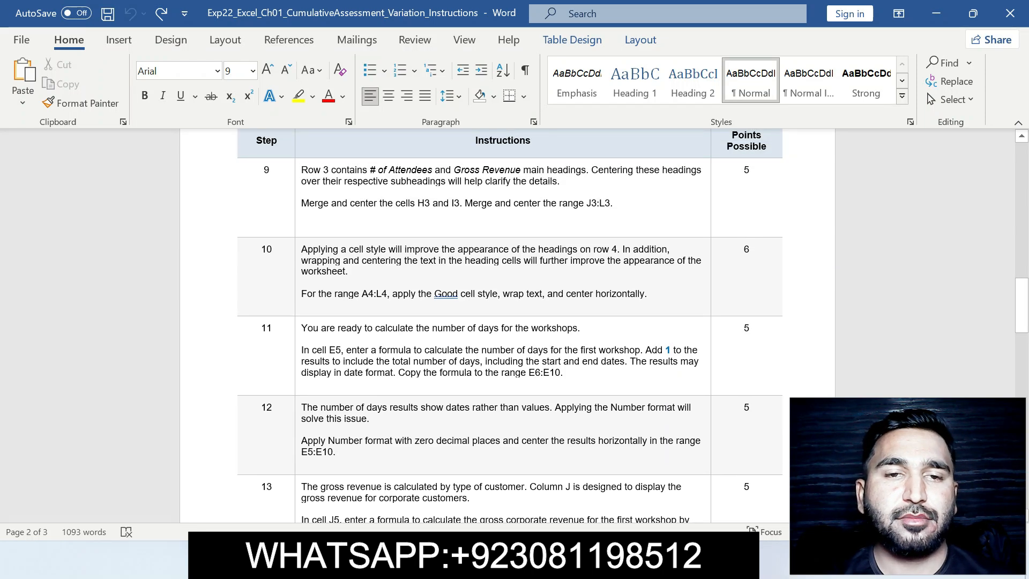
{"action": "left_click_drag", "start_coordinate": [301, 249], "coordinate": [654, 294]}
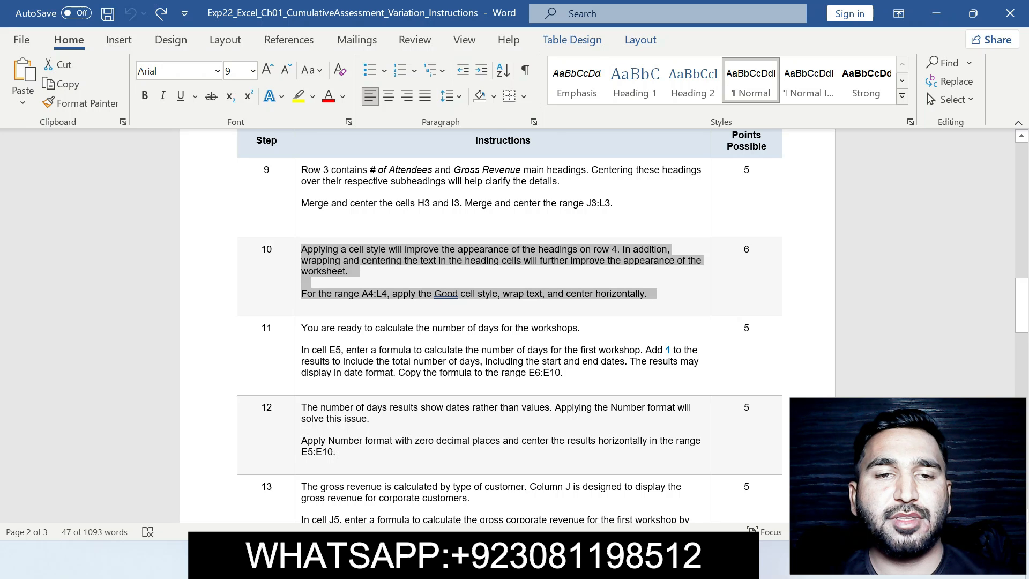
{"action": "left_click", "coordinate": [302, 260]}
{"action": "left_click_drag", "start_coordinate": [301, 250], "coordinate": [654, 293]}
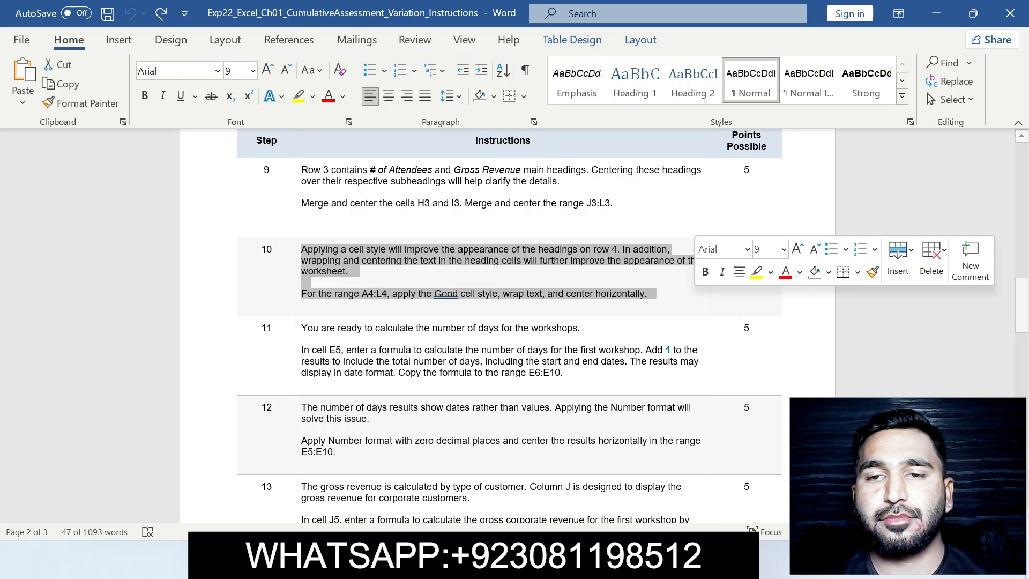
{"action": "left_click", "coordinate": [756, 272]}
{"action": "left_click", "coordinate": [649, 294]}
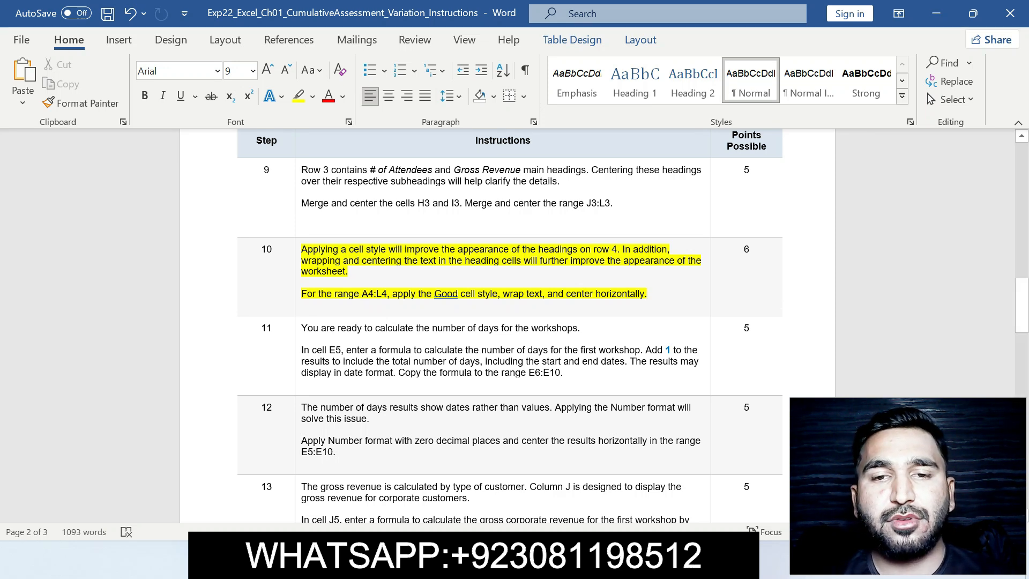
Copy the range reference A4:L4 from Word's step 10, and in Excel apply the Good cell style to A4:L4.
{"action": "left_click_drag", "start_coordinate": [362, 293], "coordinate": [387, 294]}
{"action": "key", "text": "ctrl+c"}
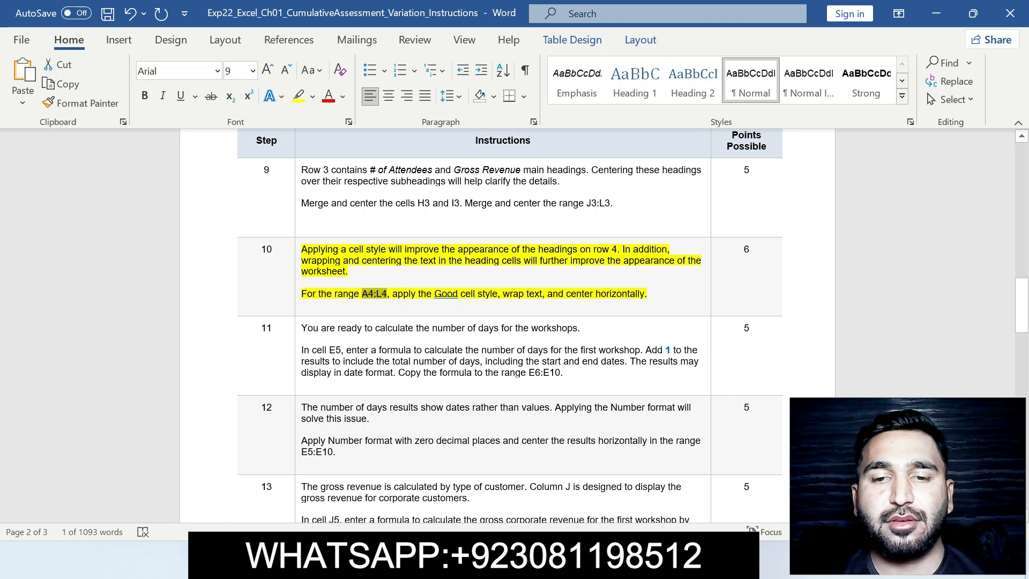
{"action": "key", "text": "alt+Tab"}
{"action": "left_click", "coordinate": [40, 146]}
{"action": "key", "text": "ctrl+v"}
{"action": "key", "text": "Return"}
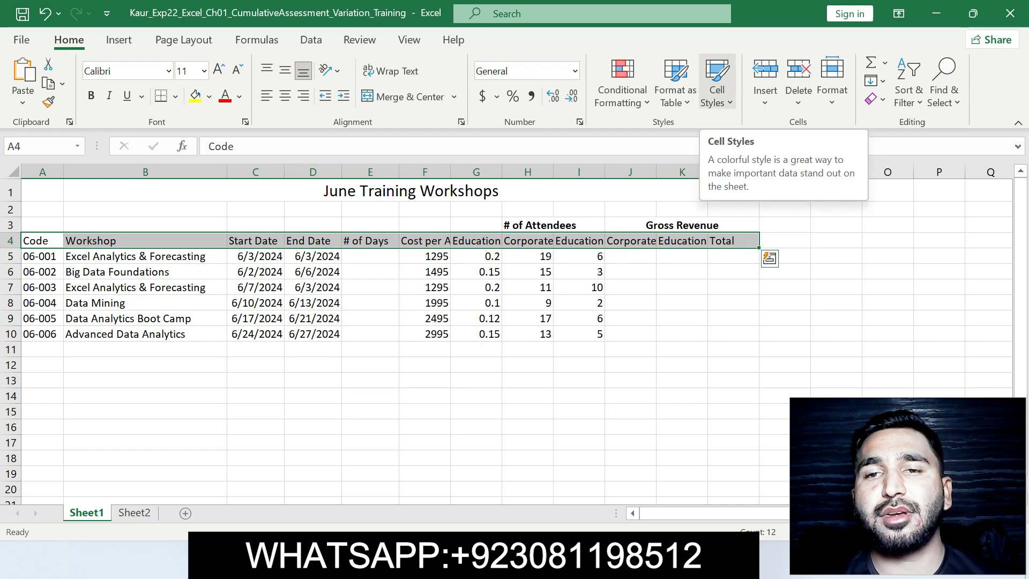
{"action": "left_click", "coordinate": [718, 83]}
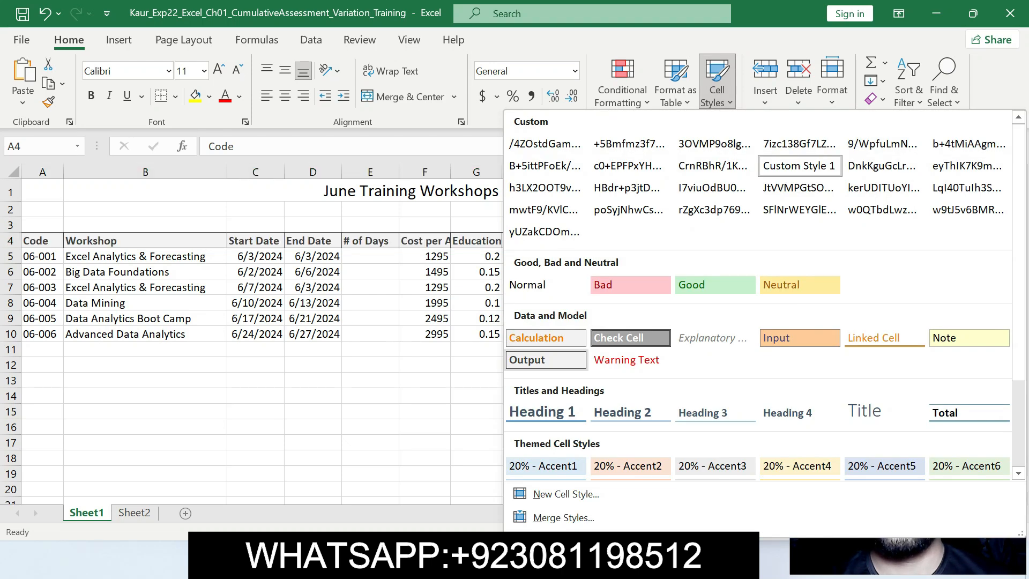
{"action": "left_click", "coordinate": [799, 166]}
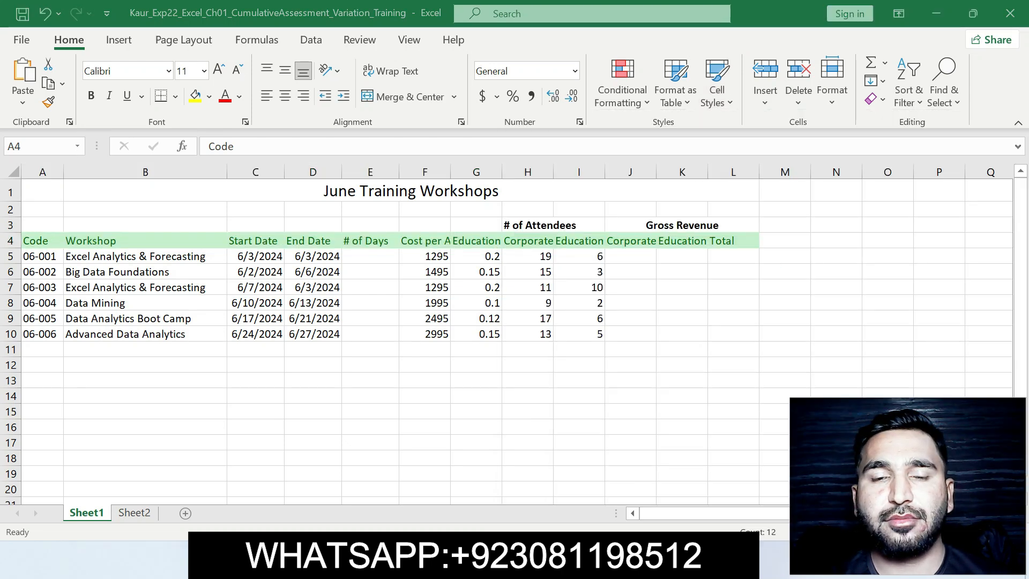
Check the remaining formatting instruction in Word's step 10, and in Excel wrap the text and center A4:L4 horizontally.
{"action": "key", "text": "alt+Tab"}
{"action": "left_click_drag", "start_coordinate": [504, 293], "coordinate": [642, 294]}
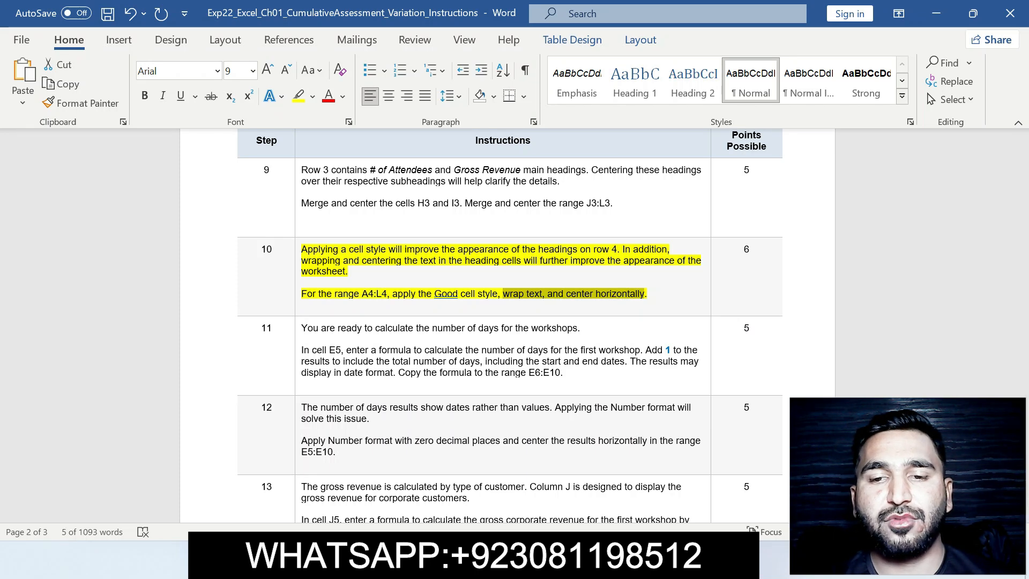
{"action": "key", "text": "alt+Tab"}
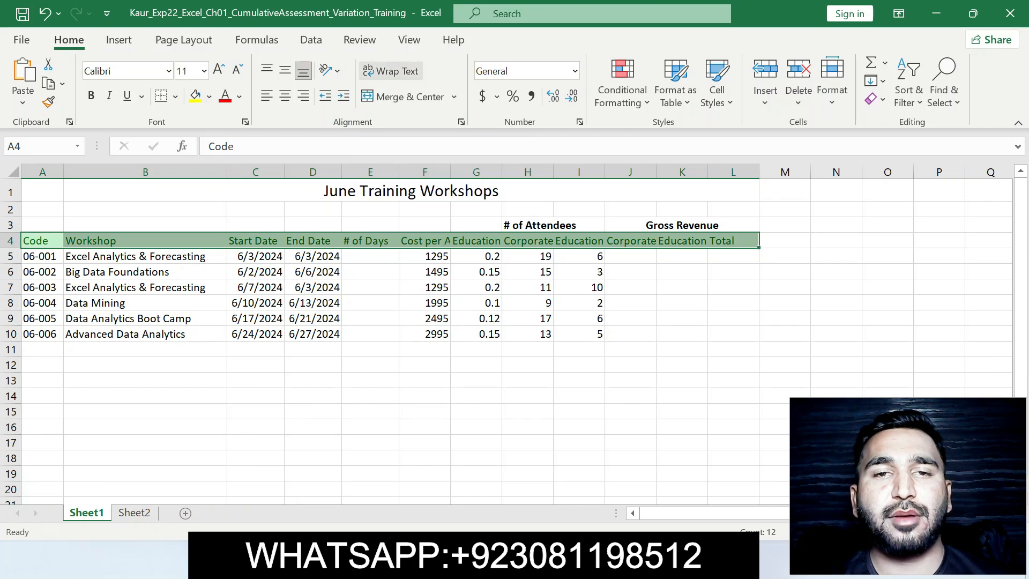
{"action": "left_click", "coordinate": [390, 71]}
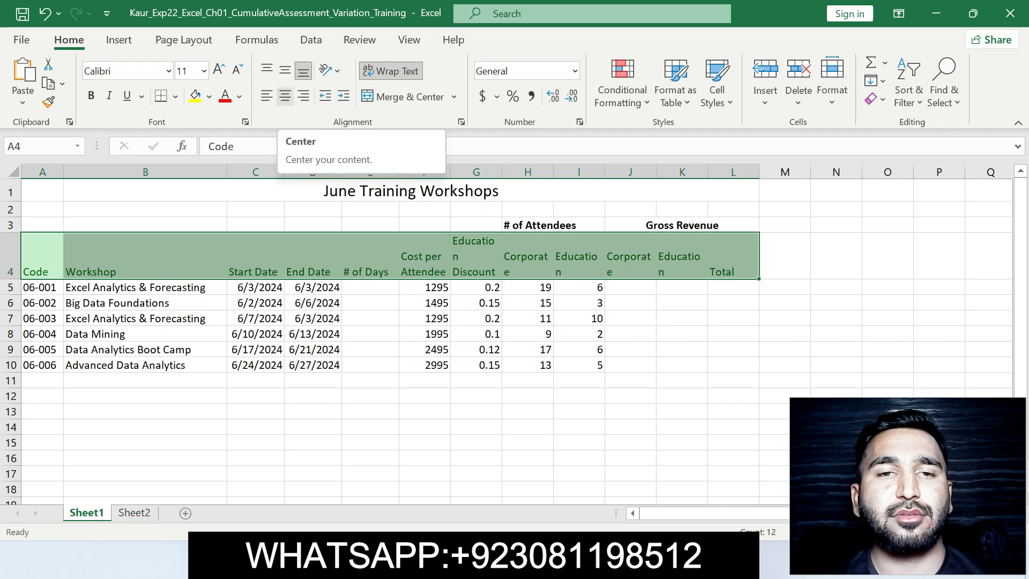
{"action": "left_click", "coordinate": [285, 96]}
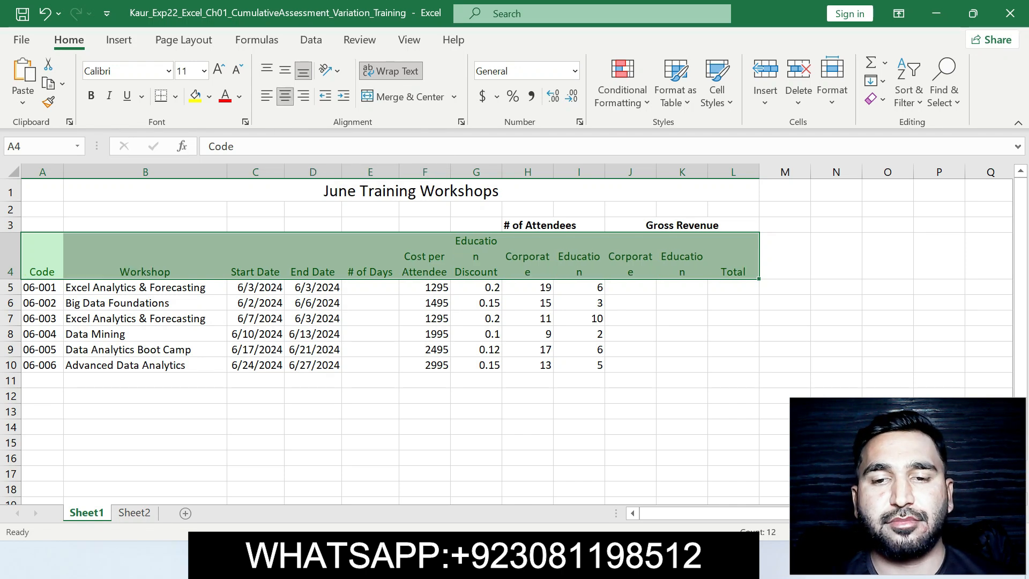
Switch to the Edge browser and view the overall score and assignment results on the Pearson course Results page.
{"action": "key", "text": "alt+Tab"}
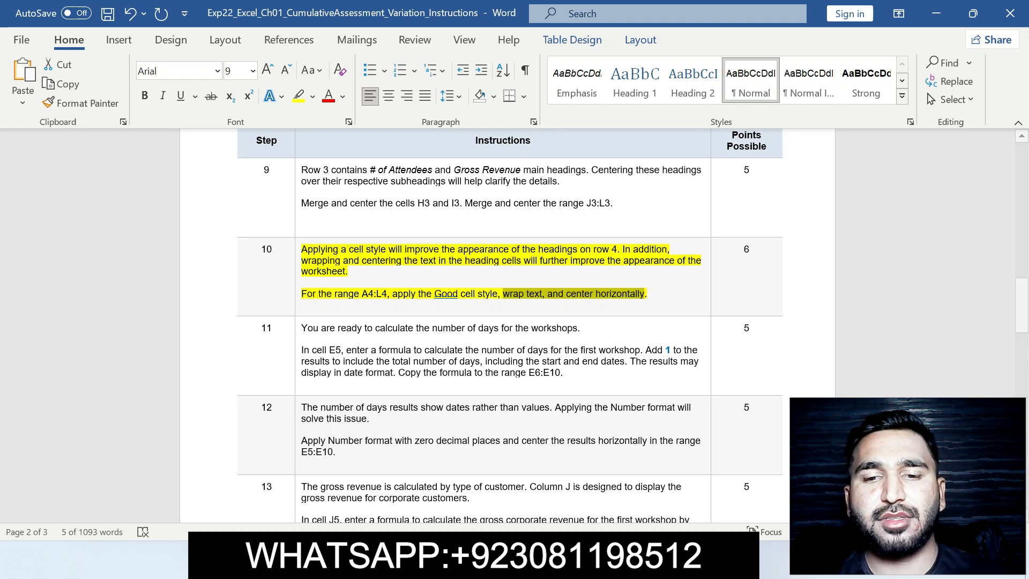
{"action": "mouse_move", "coordinate": [585, 558]}
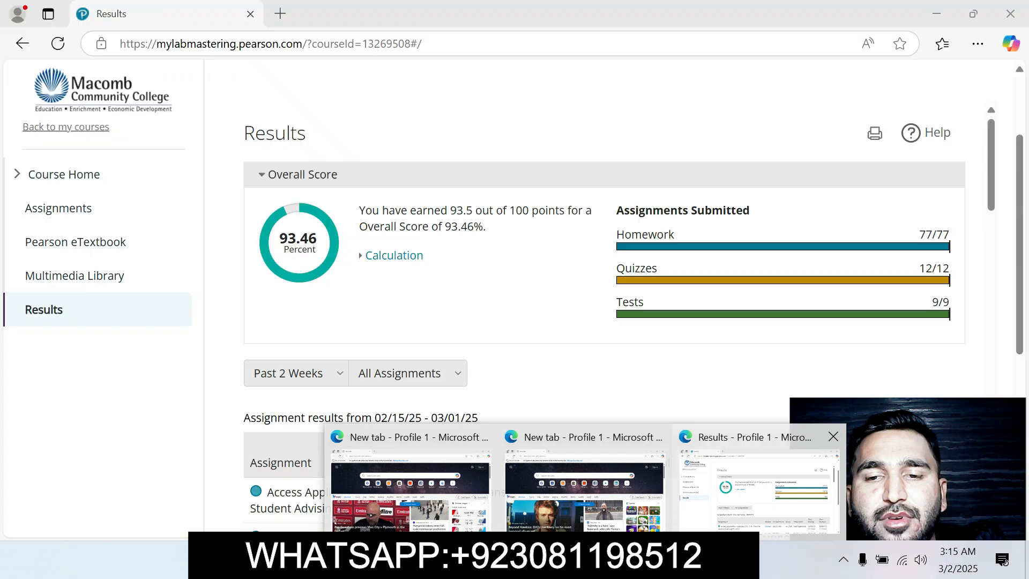
{"action": "left_click", "coordinate": [759, 491]}
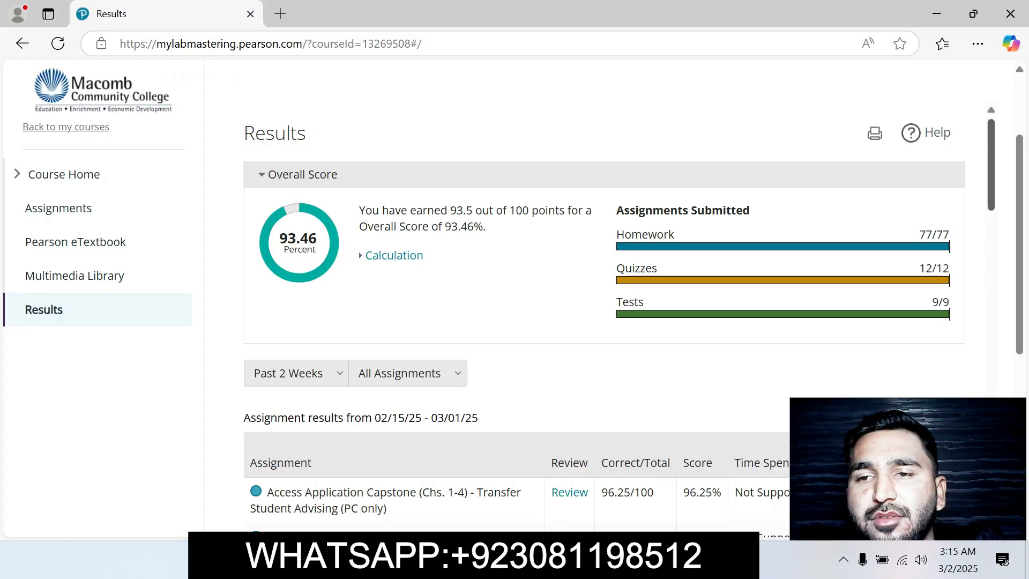
{"action": "scroll", "coordinate": [590, 321], "scroll_direction": "down", "scroll_amount": 2}
{"action": "scroll", "coordinate": [589, 321], "scroll_direction": "up", "scroll_amount": 2}
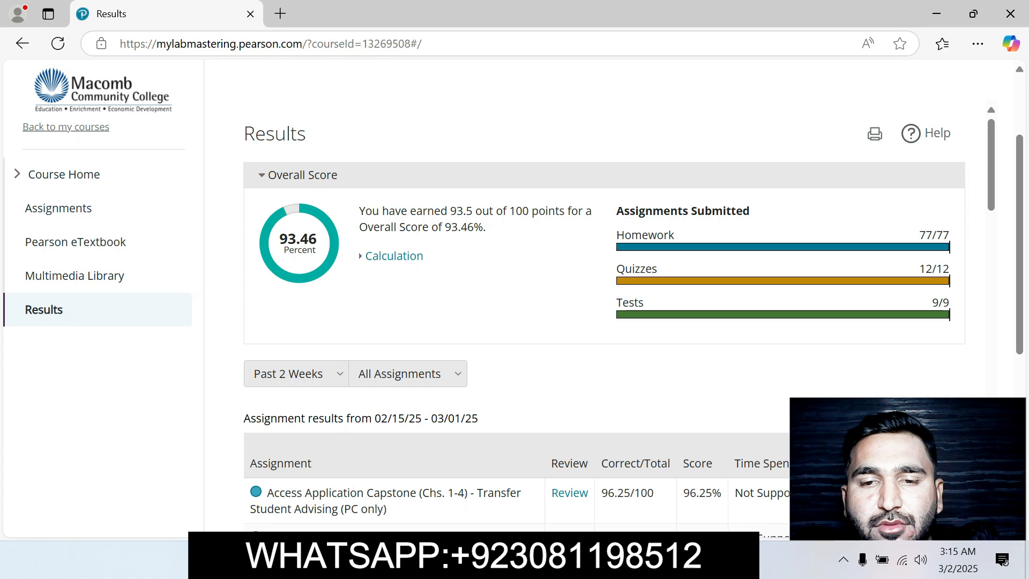
Return to the Word instructions and highlight the step 11 text in yellow.
{"action": "left_click", "coordinate": [623, 559]}
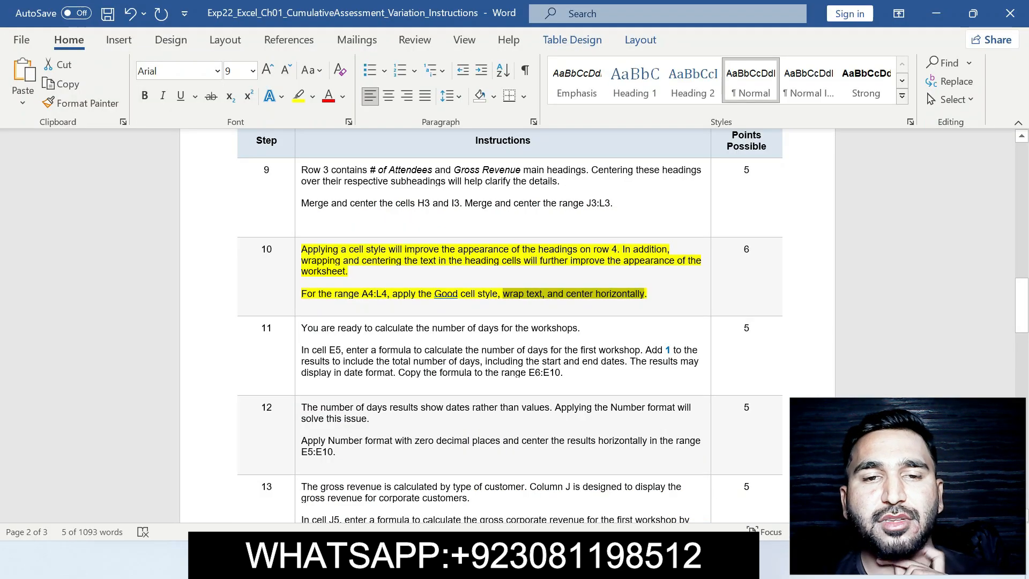
{"action": "left_click_drag", "start_coordinate": [301, 328], "coordinate": [561, 373]}
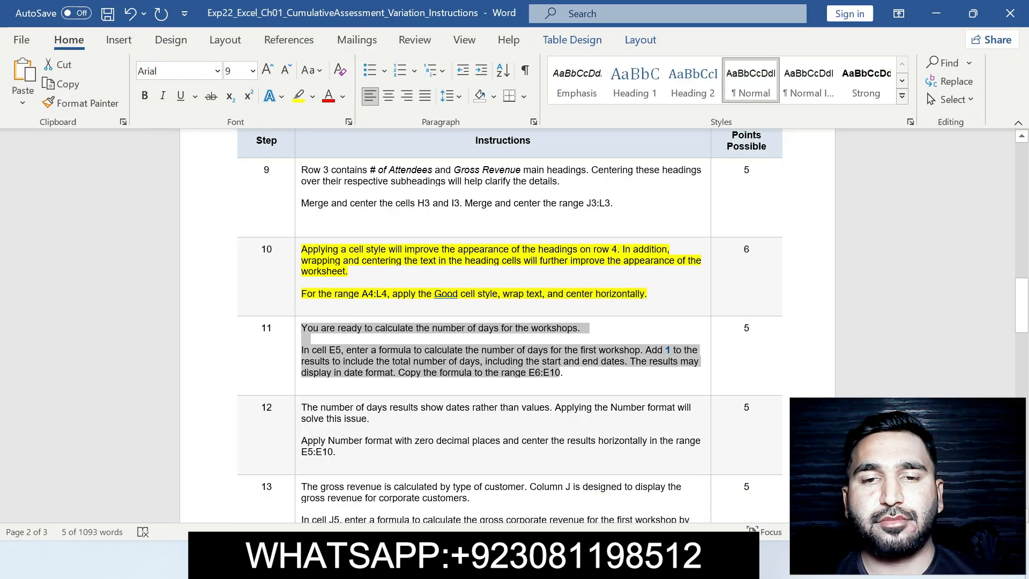
{"action": "left_click", "coordinate": [636, 344]}
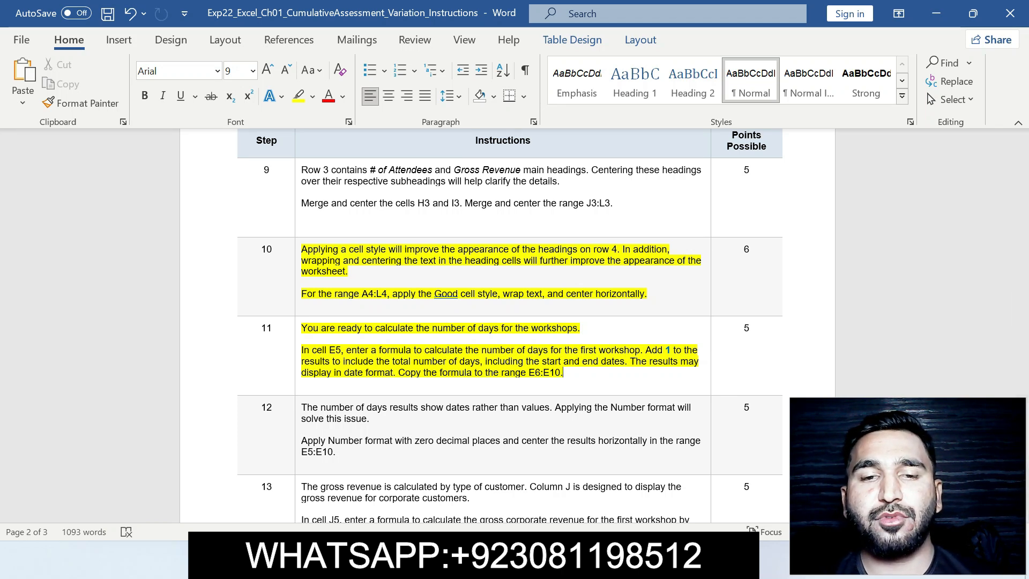
Switch to Excel and enter the formula =(D5-C5)+1 in cell E5 to calculate the first workshop's number of days.
{"action": "key", "text": "alt+Tab"}
{"action": "left_click", "coordinate": [371, 288]}
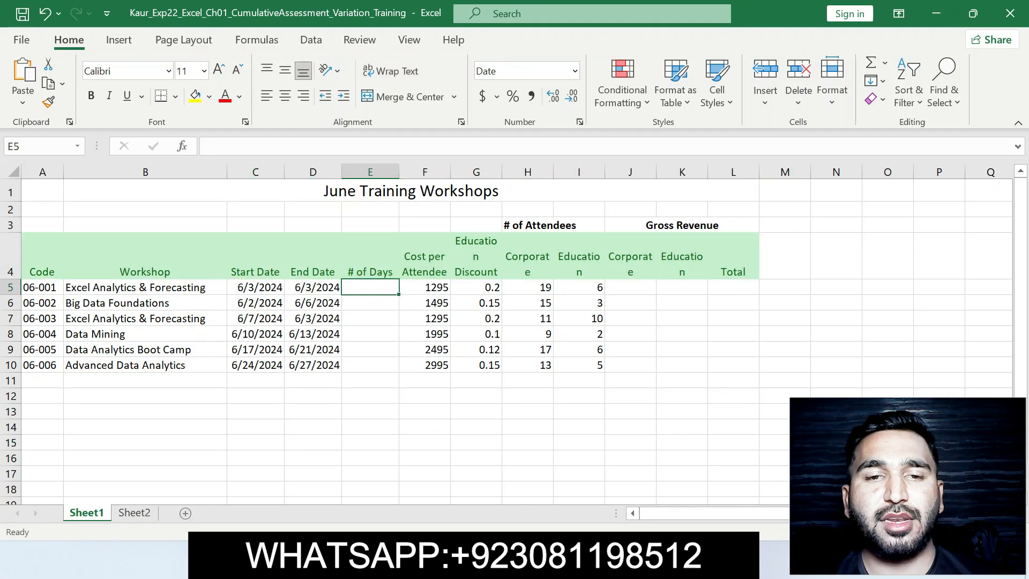
{"action": "type", "text": "="}
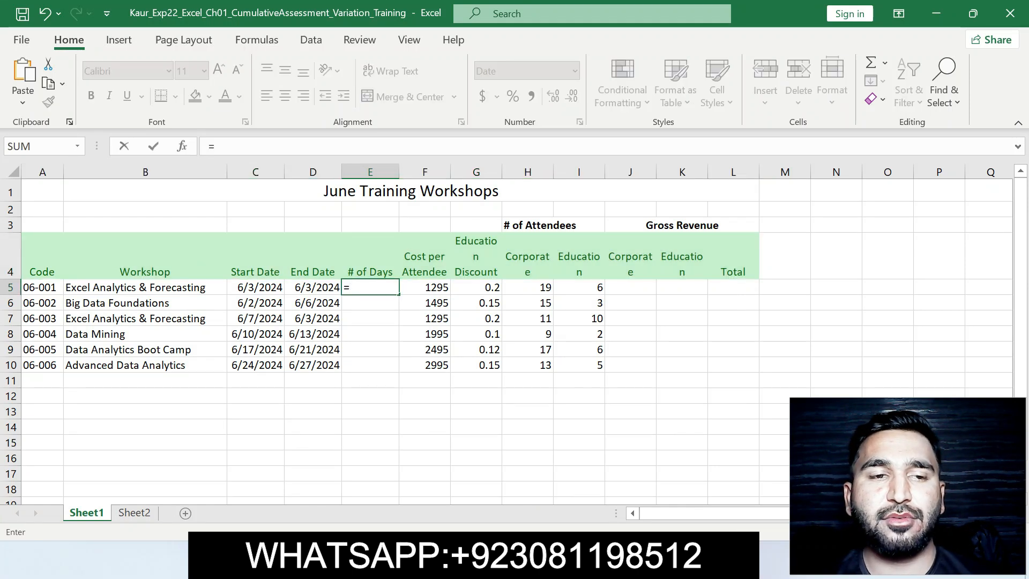
{"action": "type", "text": "("}
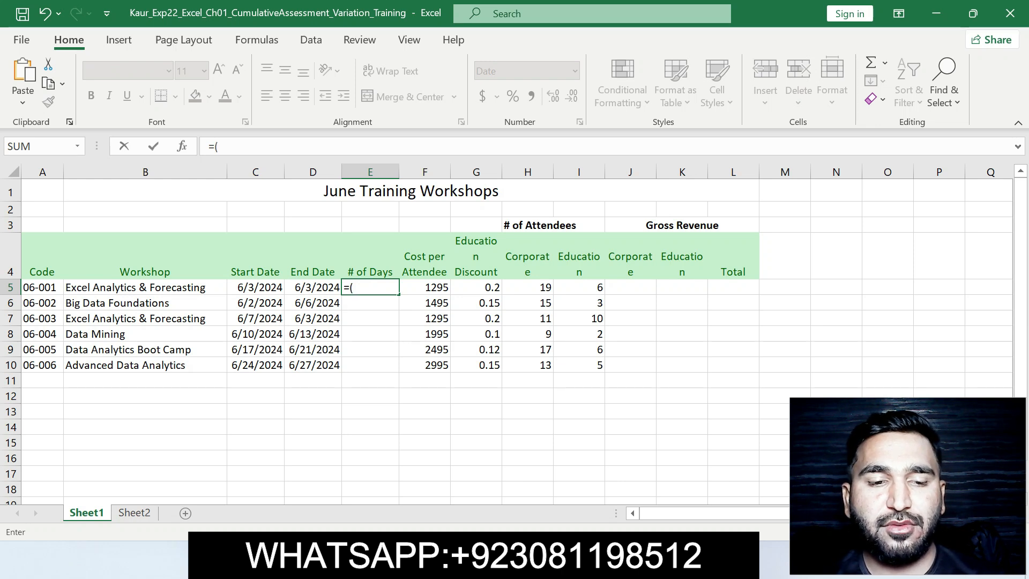
{"action": "key", "text": "Left"}
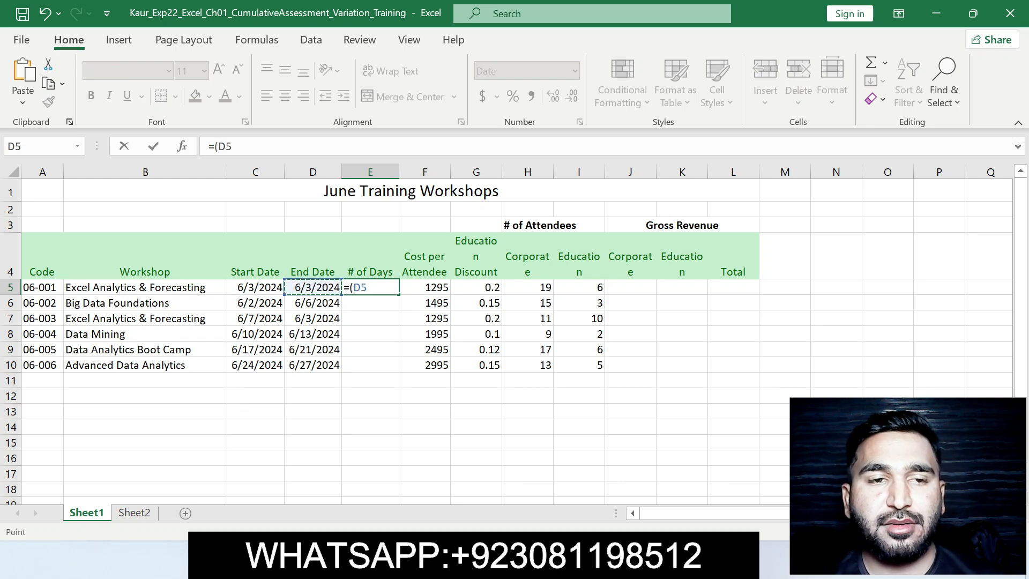
{"action": "type", "text": "-"}
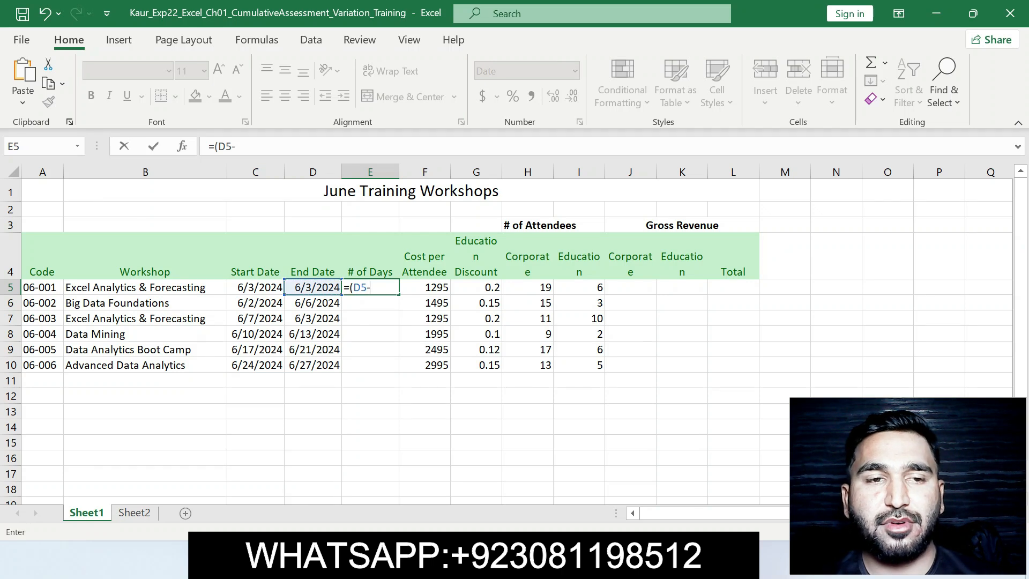
{"action": "key", "text": "Left"}
{"action": "key", "text": "Left"}
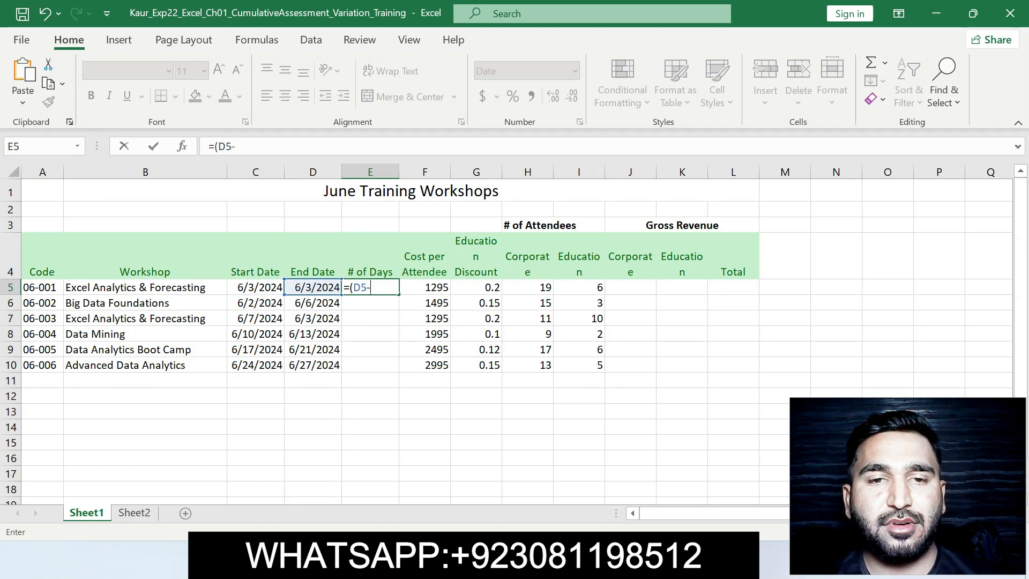
{"action": "type", "text": ")"}
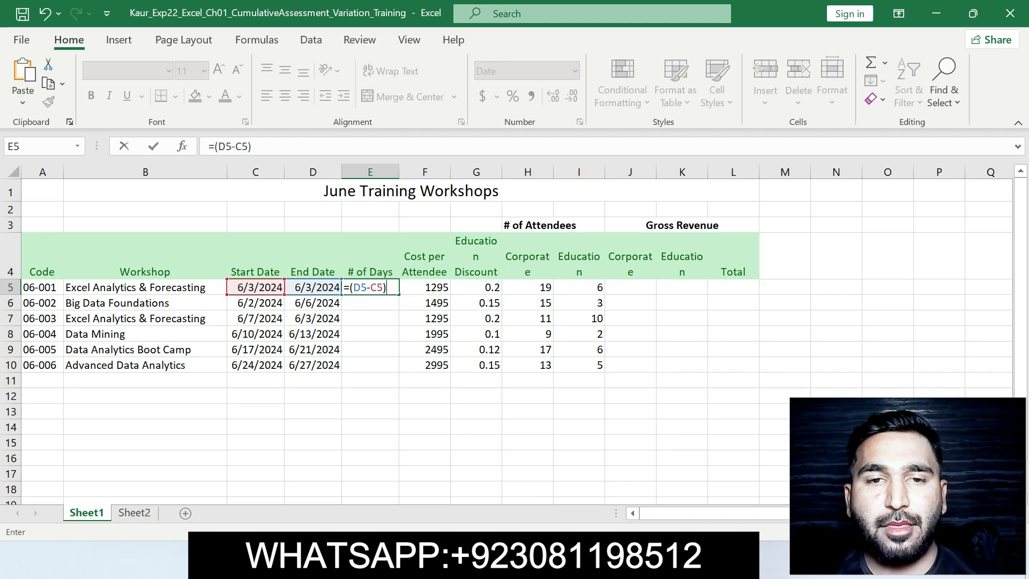
{"action": "type", "text": "="}
{"action": "key", "text": "BackSpace"}
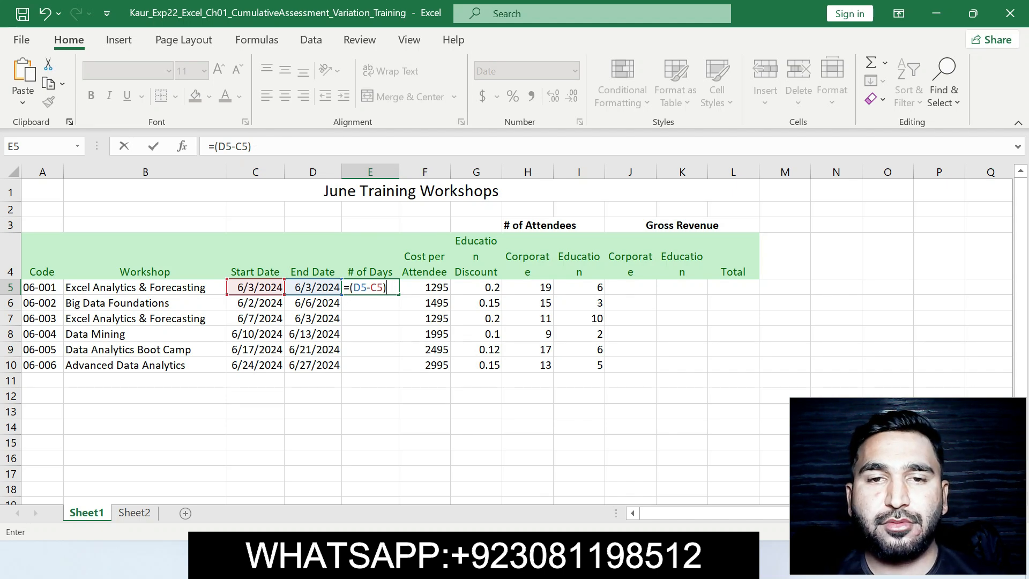
{"action": "type", "text": "+"}
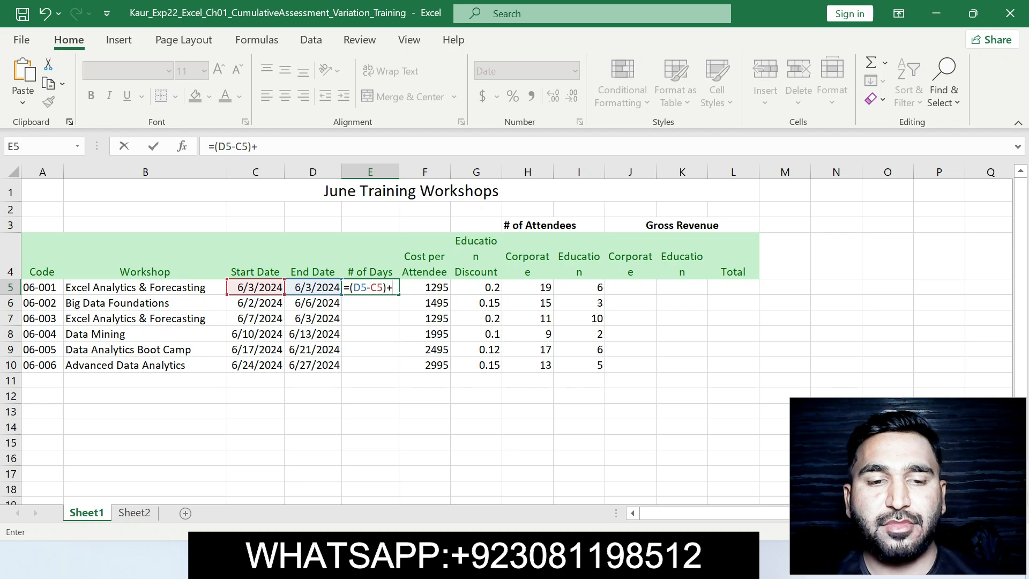
{"action": "type", "text": "1"}
{"action": "key", "text": "Return"}
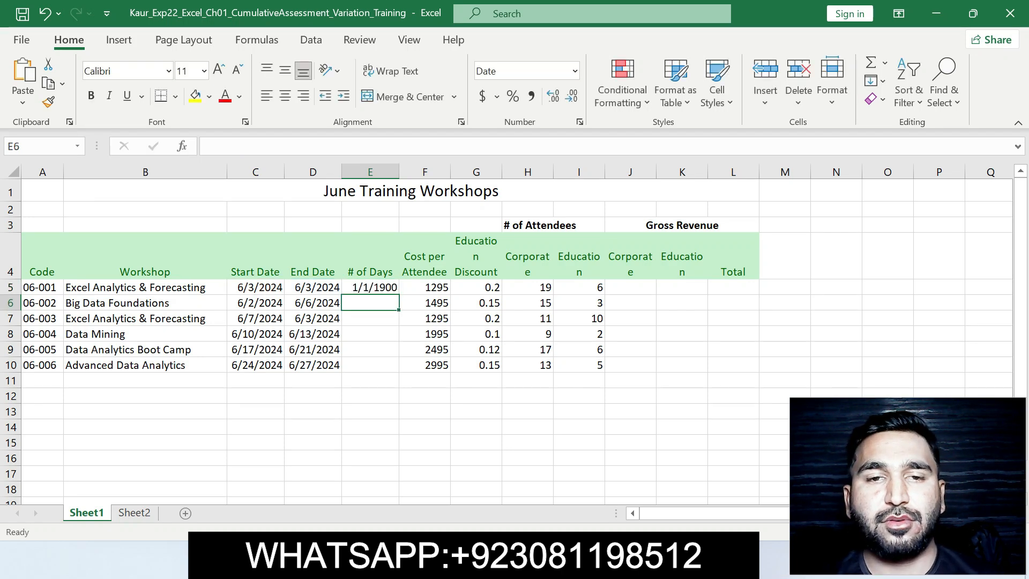
Check the copy instruction in Word's step 11, and in Excel fill the formula from E5 down through E11.
{"action": "left_click", "coordinate": [370, 287]}
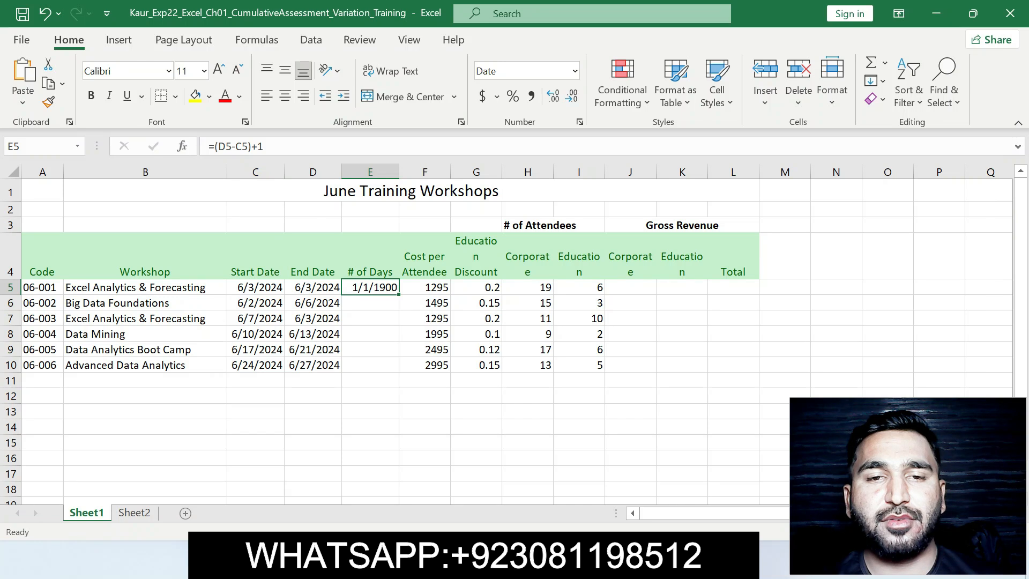
{"action": "key", "text": "alt+Tab"}
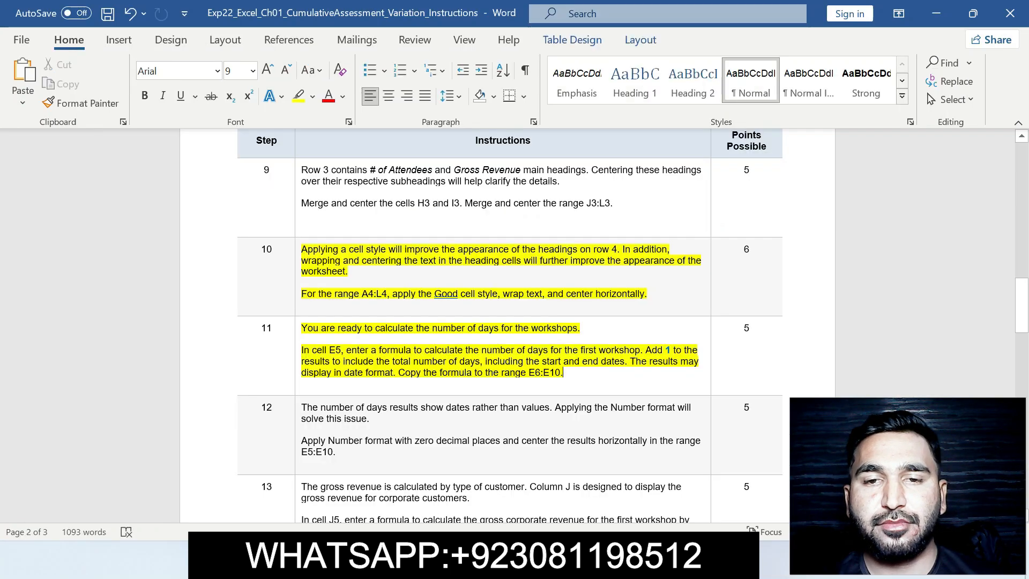
{"action": "left_click_drag", "start_coordinate": [647, 362], "coordinate": [572, 374]}
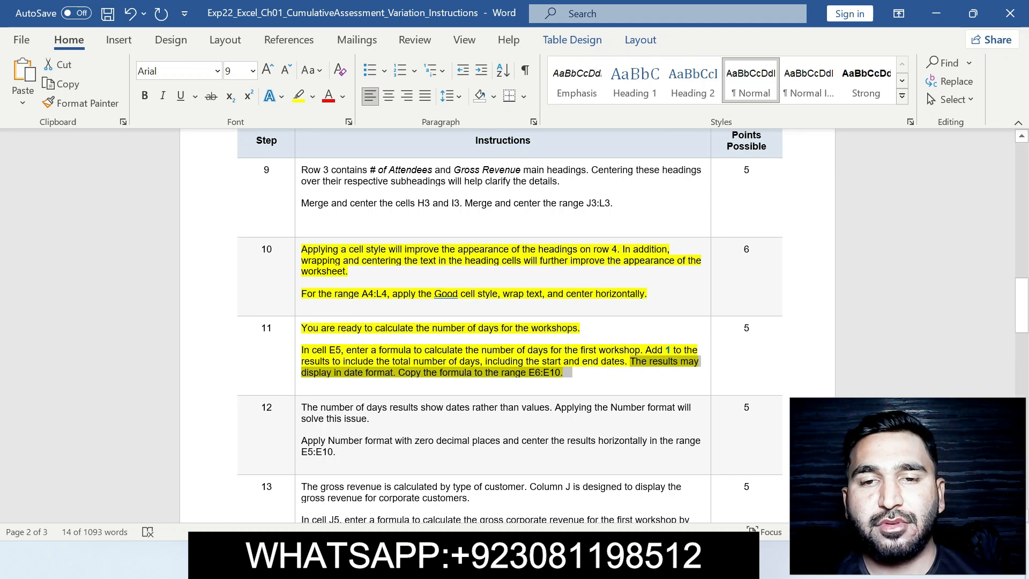
{"action": "key", "text": "alt+Tab"}
{"action": "left_click_drag", "start_coordinate": [399, 295], "coordinate": [398, 386]}
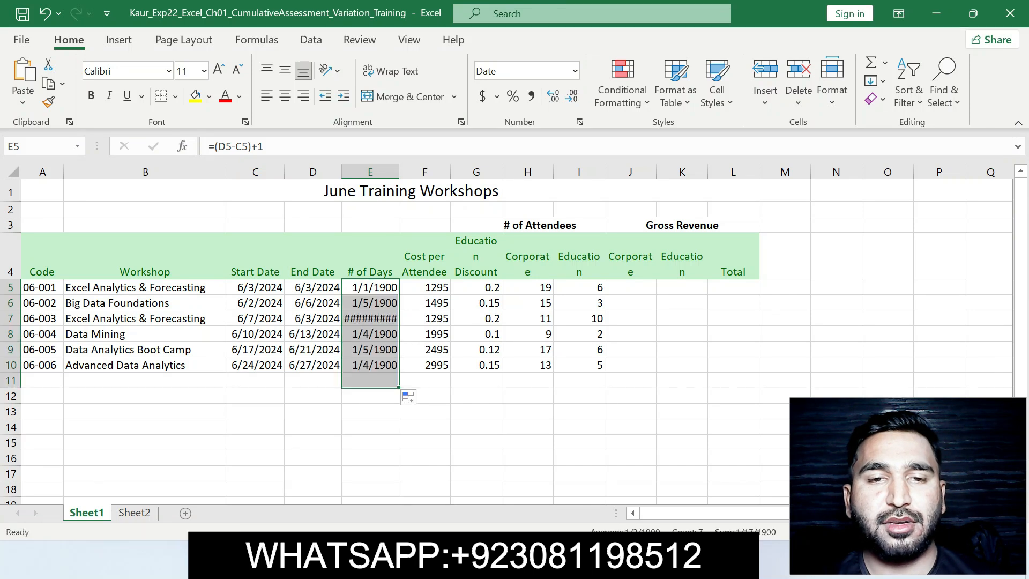
Clear the extra formula from E11 and autofit the width of column E.
{"action": "left_click", "coordinate": [370, 381]}
{"action": "key", "text": "Delete"}
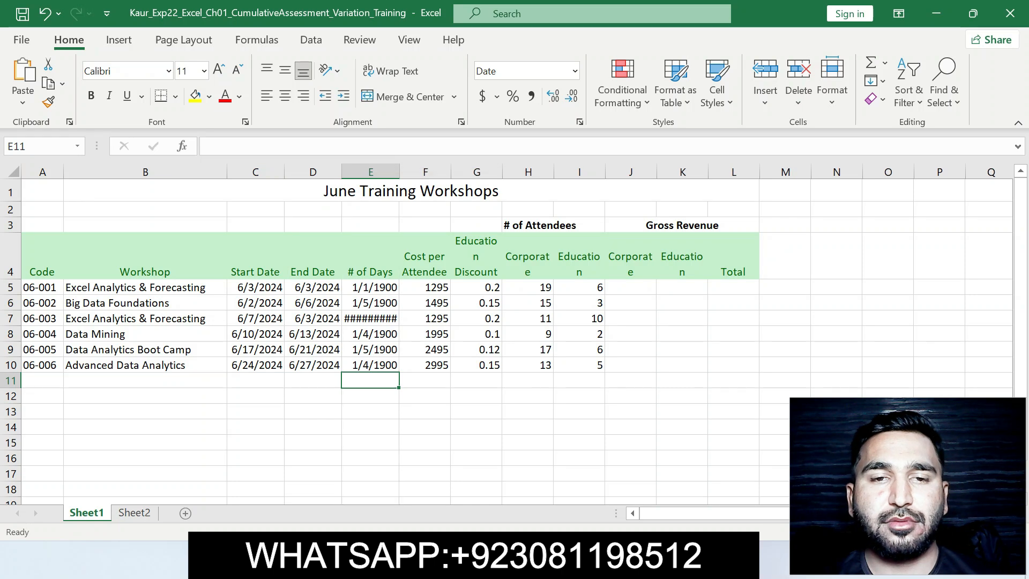
{"action": "double_click", "coordinate": [399, 171]}
{"action": "left_click", "coordinate": [469, 412]}
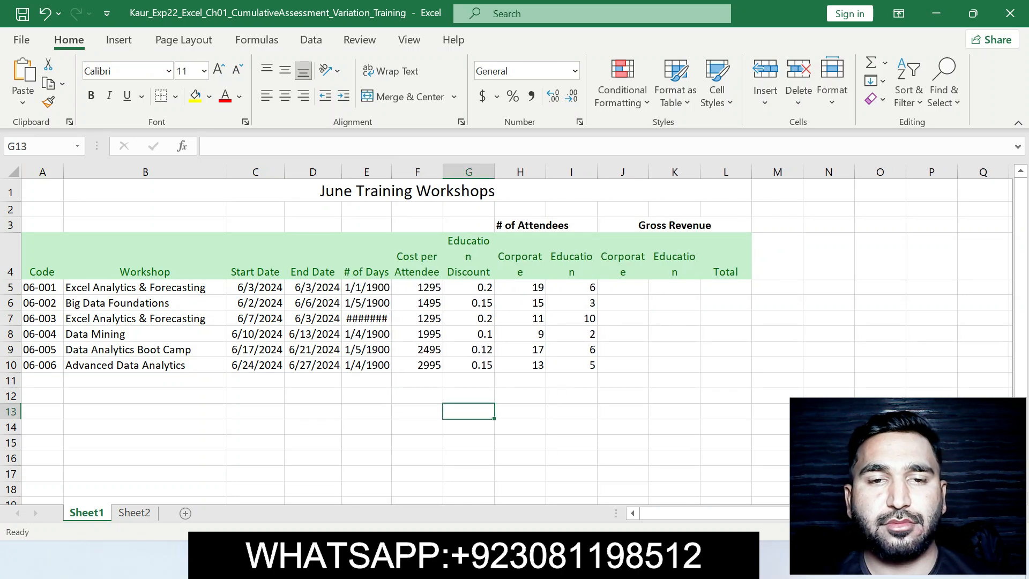
Switch to Word, undo the yellow highlighting on steps 10 and 11, and highlight the step 12 text in yellow.
{"action": "key", "text": "alt+Tab"}
{"action": "key", "text": "ctrl+z"}
{"action": "key", "text": "ctrl+z"}
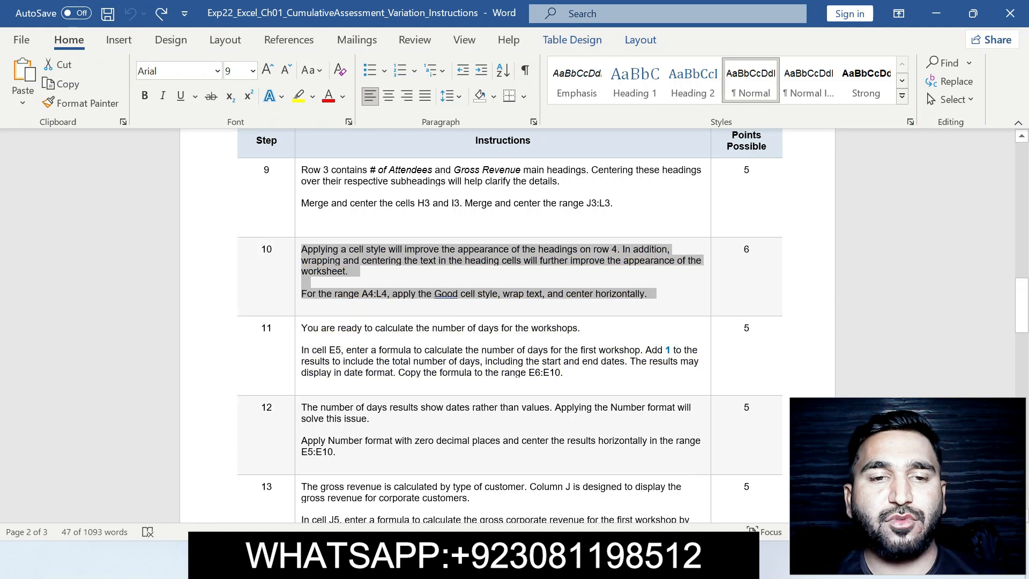
{"action": "left_click_drag", "start_coordinate": [303, 407], "coordinate": [344, 453]}
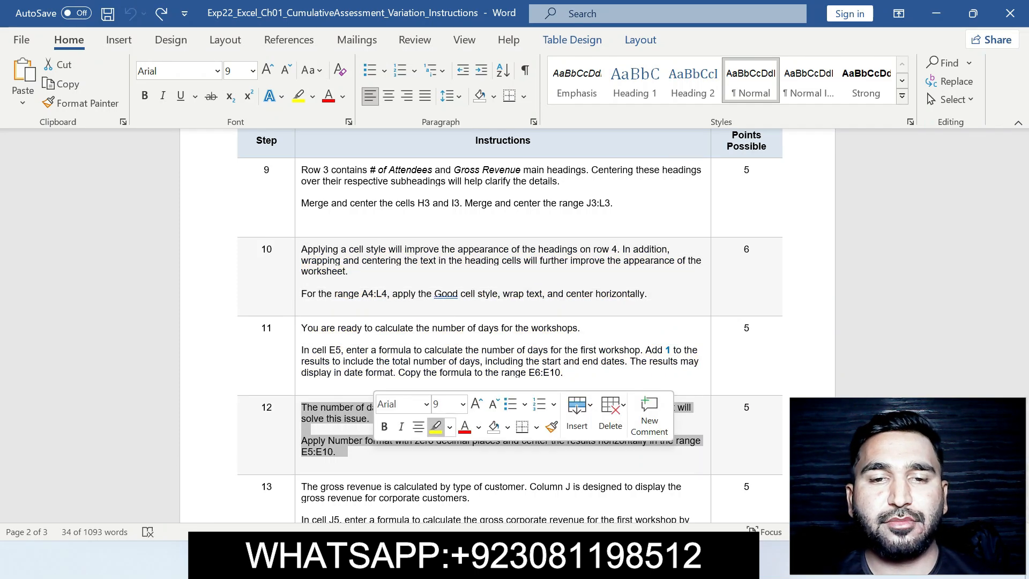
{"action": "left_click", "coordinate": [435, 427]}
Copy the range reference E5:E10 from Word's step 12, and in Excel apply the Number format with zero decimal places to E5:E10.
{"action": "scroll", "coordinate": [509, 322], "scroll_direction": "down", "scroll_amount": 3}
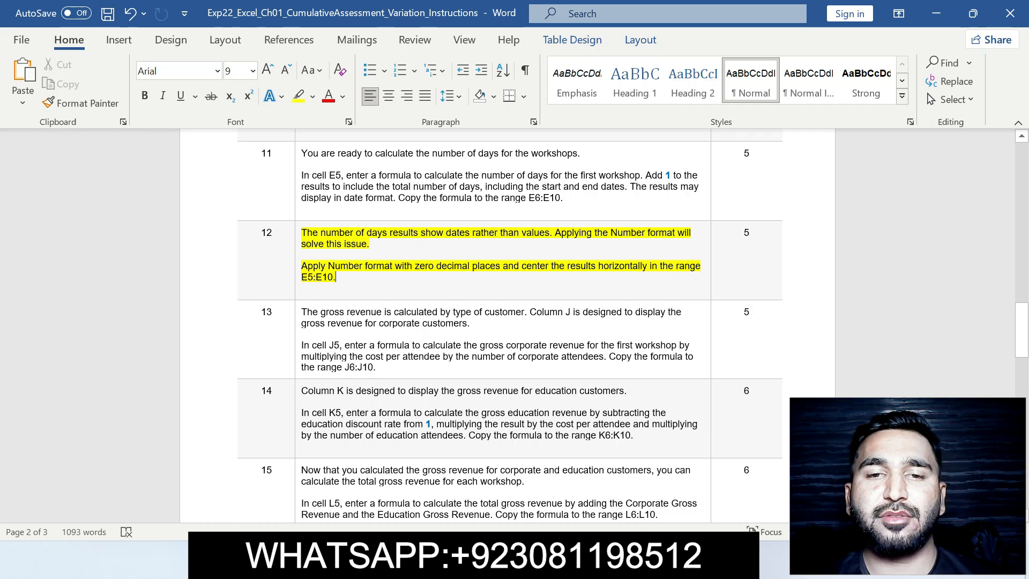
{"action": "left_click_drag", "start_coordinate": [302, 277], "coordinate": [333, 276]}
{"action": "key", "text": "ctrl+c"}
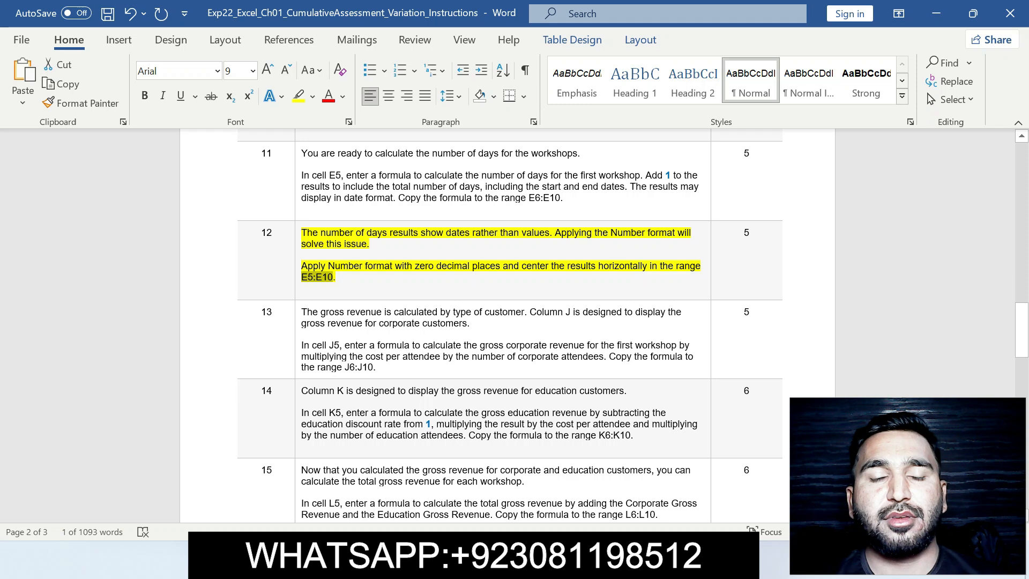
{"action": "key", "text": "alt+Tab"}
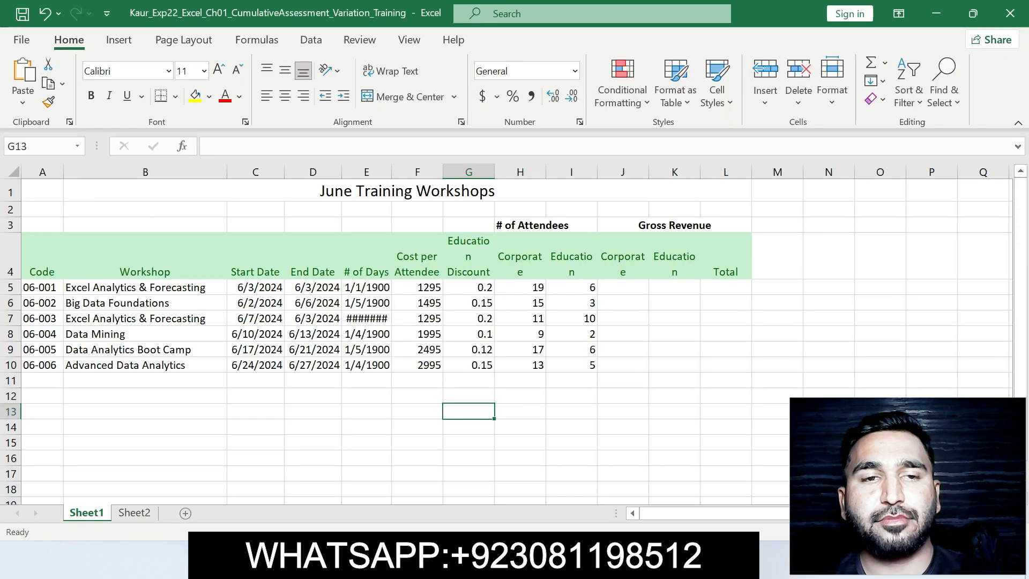
{"action": "left_click", "coordinate": [35, 146]}
{"action": "key", "text": "ctrl+v"}
{"action": "key", "text": "Return"}
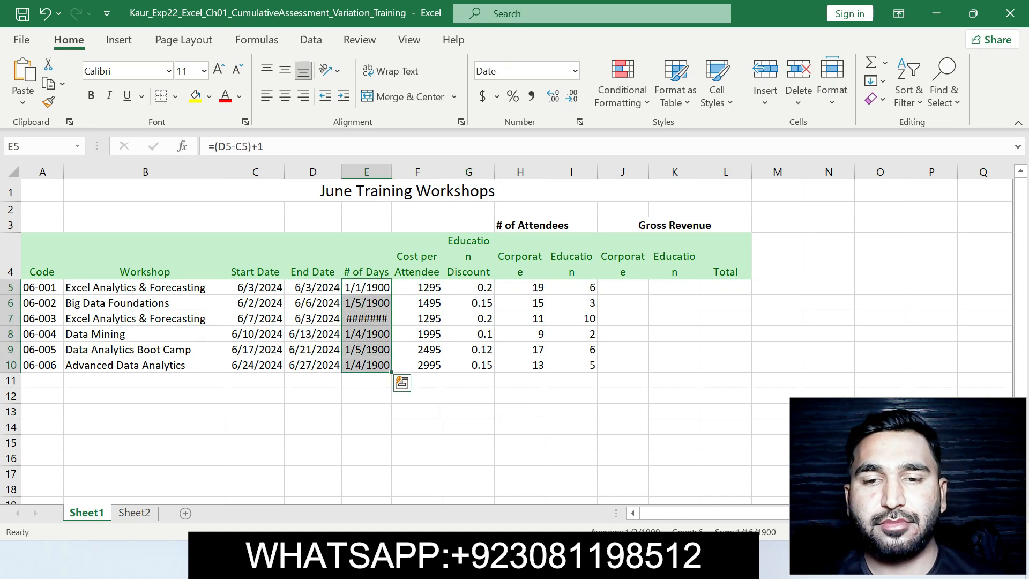
{"action": "key", "text": "alt+Tab"}
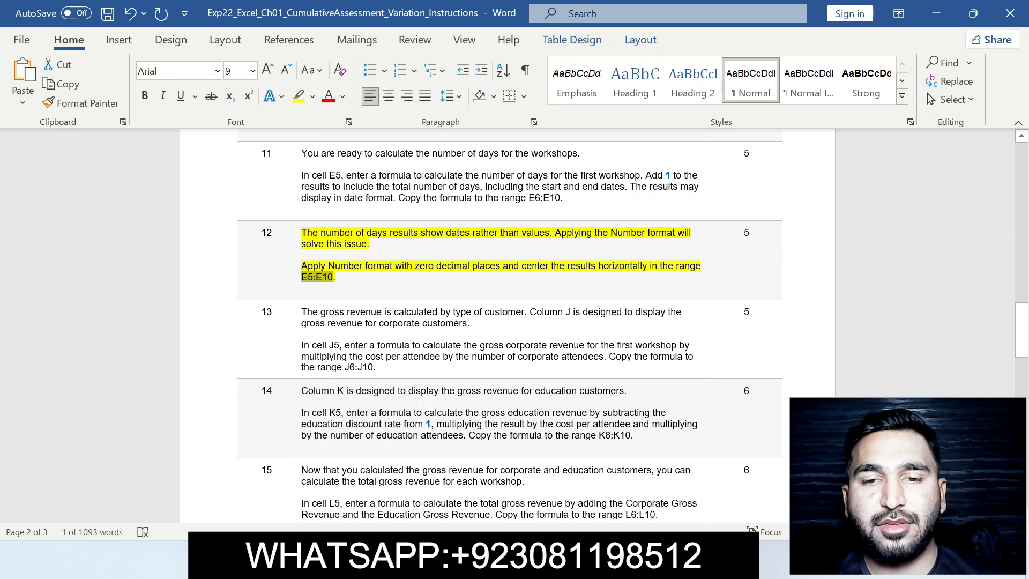
{"action": "key", "text": "alt+Tab"}
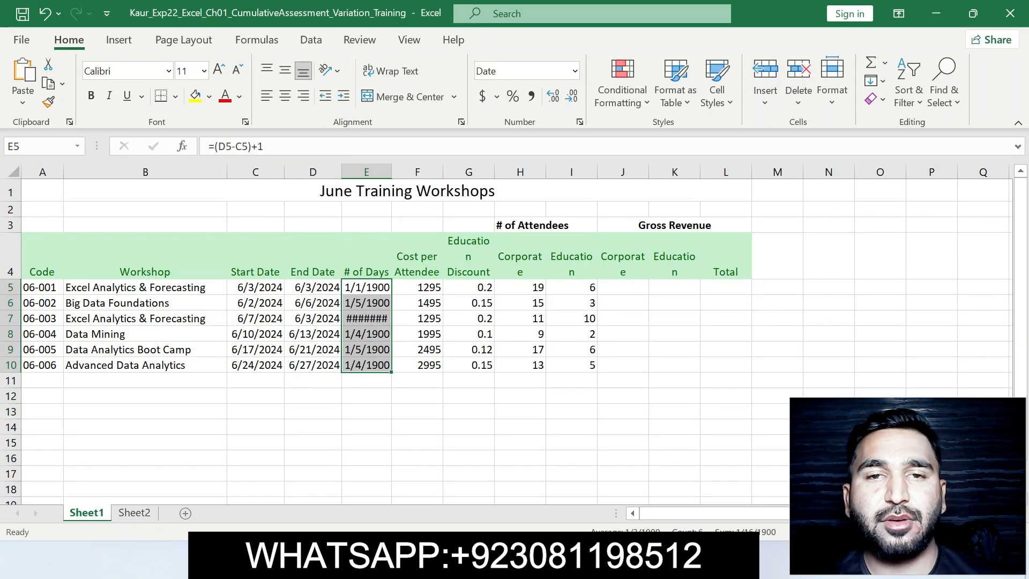
{"action": "key", "text": "ctrl+1"}
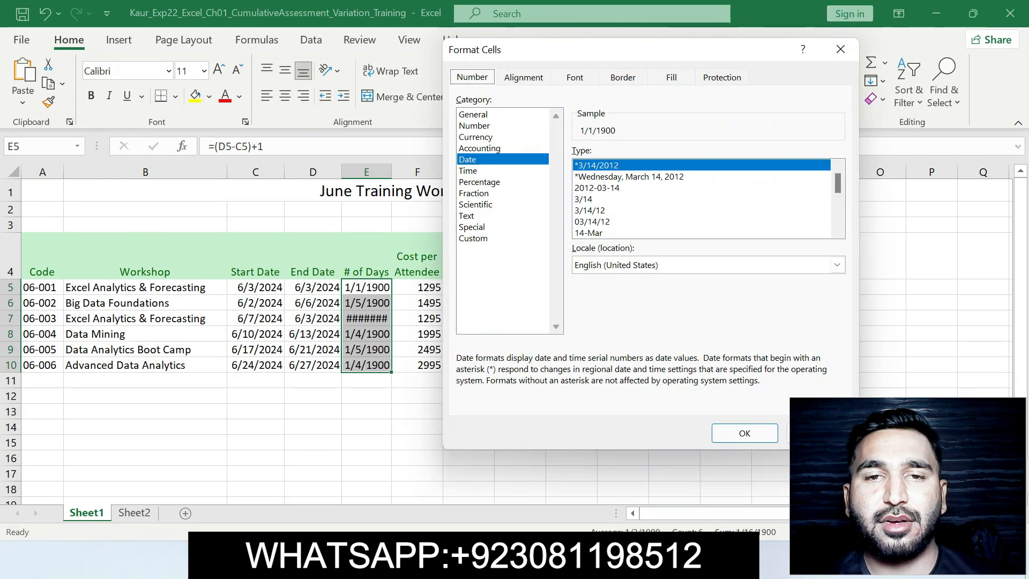
{"action": "left_click", "coordinate": [475, 126]}
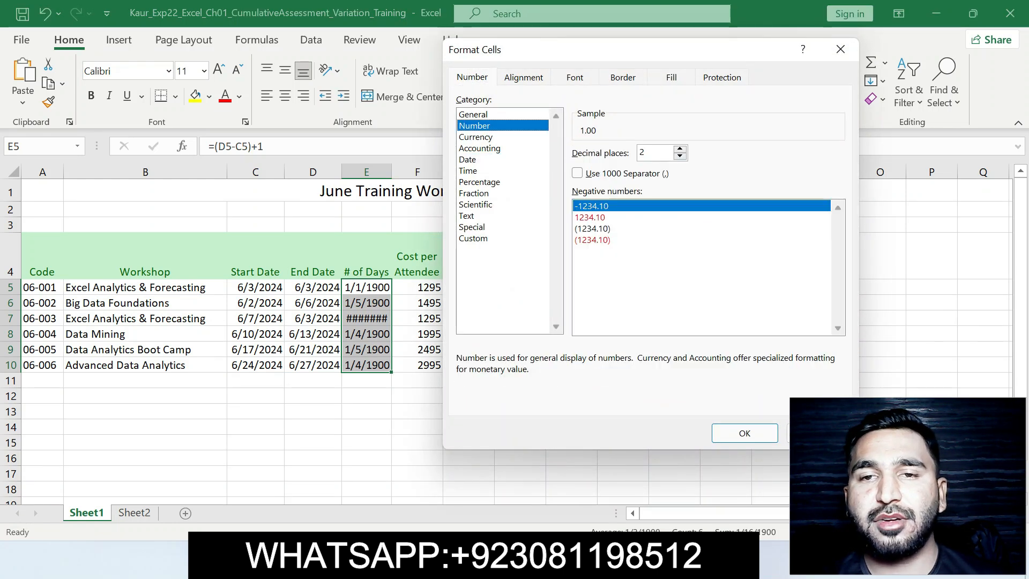
{"action": "left_click", "coordinate": [680, 156]}
{"action": "left_click", "coordinate": [680, 156]}
{"action": "left_click", "coordinate": [745, 433]}
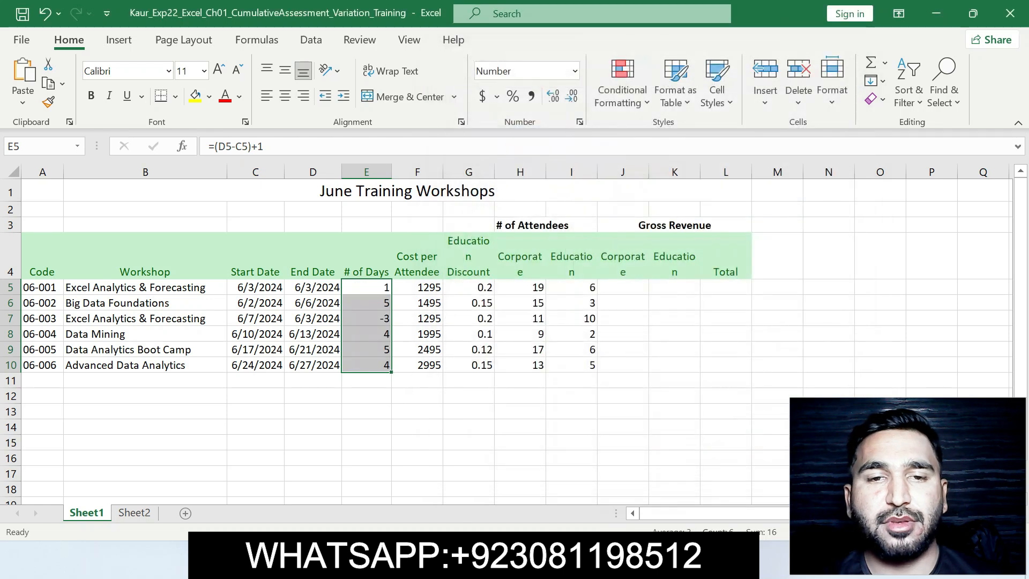
Check the alignment instruction in Word's step 12, and in Excel center E5:E10 horizontally.
{"action": "key", "text": "alt+Tab"}
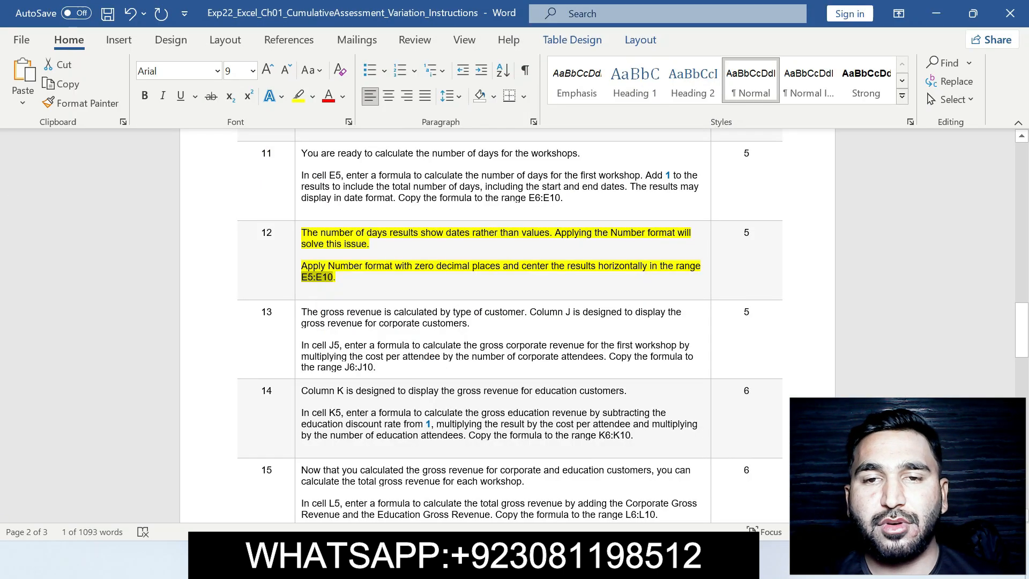
{"action": "key", "text": "alt+Tab"}
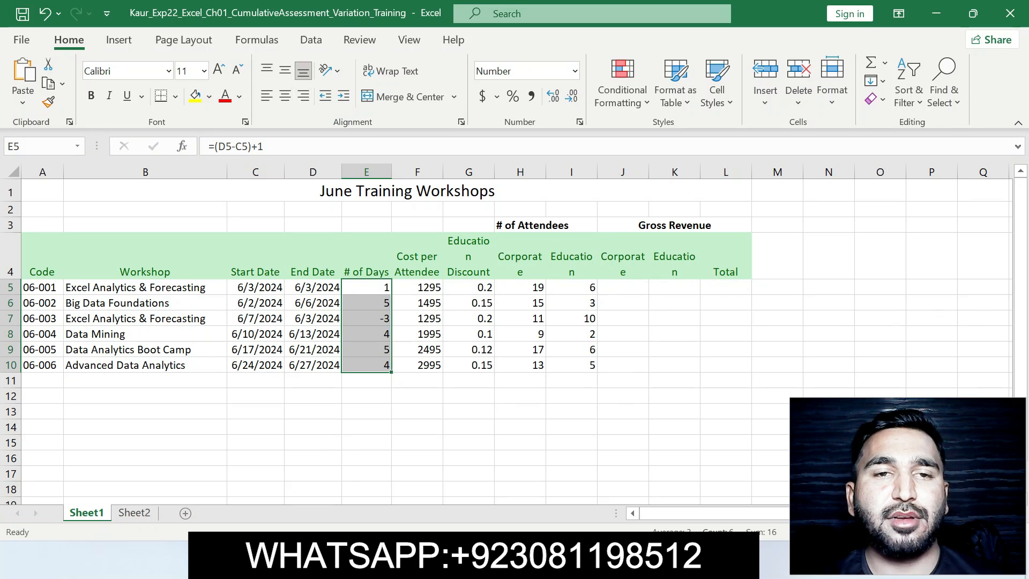
{"action": "left_click", "coordinate": [285, 96]}
Return to Word, undo the yellow highlighting on step 12, and highlight the step 13 text in yellow.
{"action": "key", "text": "alt+Tab"}
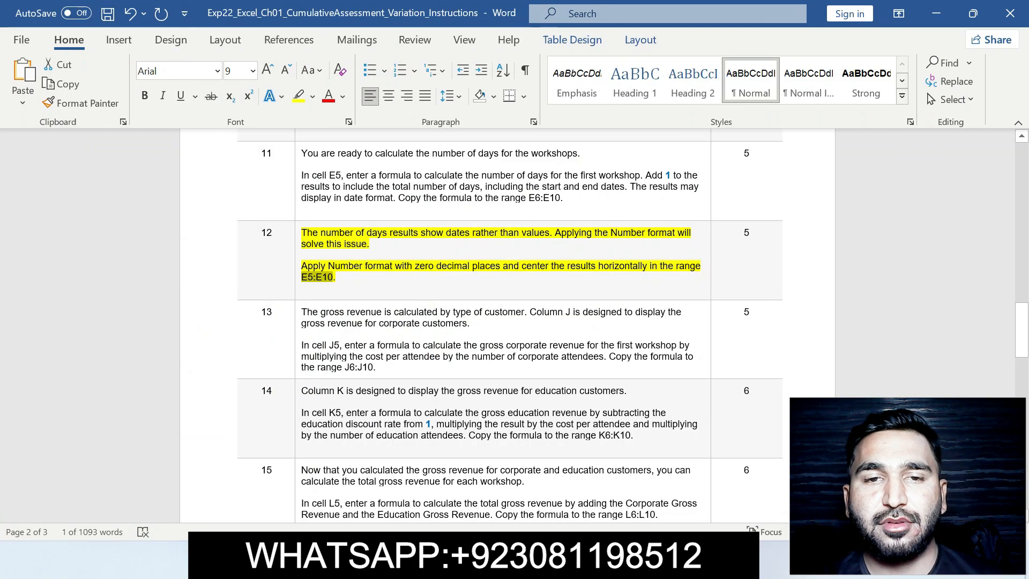
{"action": "key", "text": "ctrl+z"}
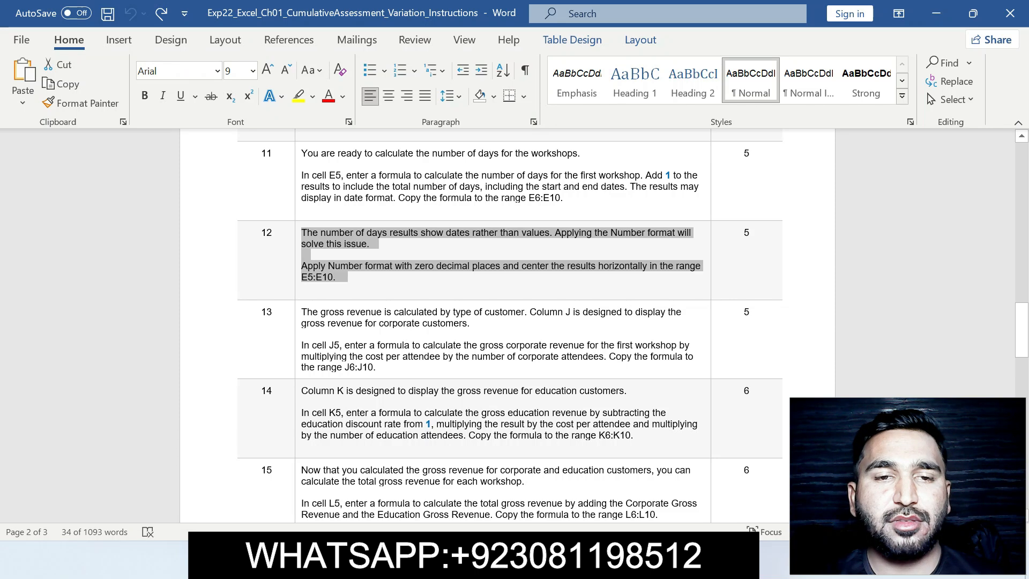
{"action": "left_click_drag", "start_coordinate": [302, 312], "coordinate": [410, 368]}
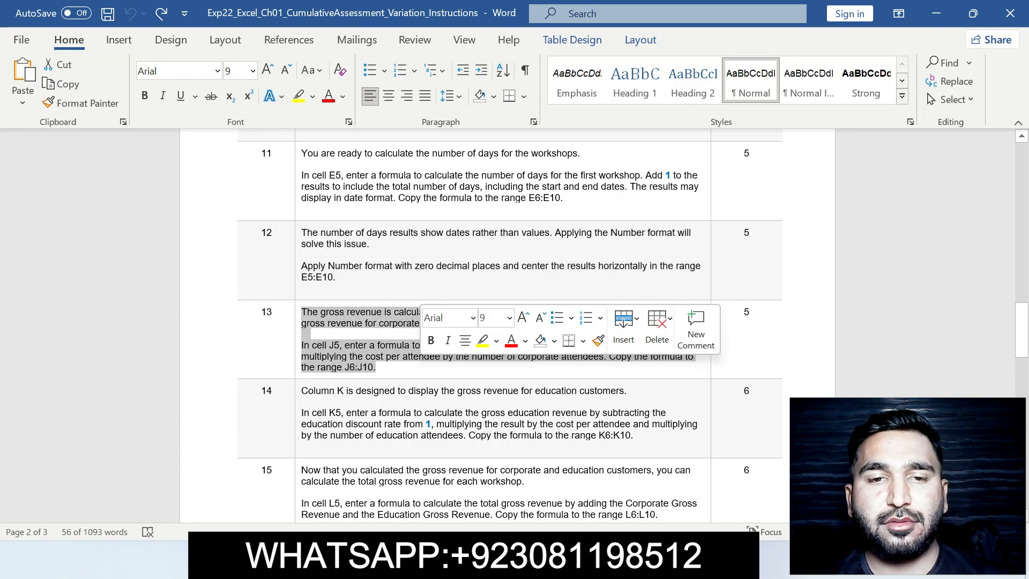
{"action": "left_click", "coordinate": [483, 341]}
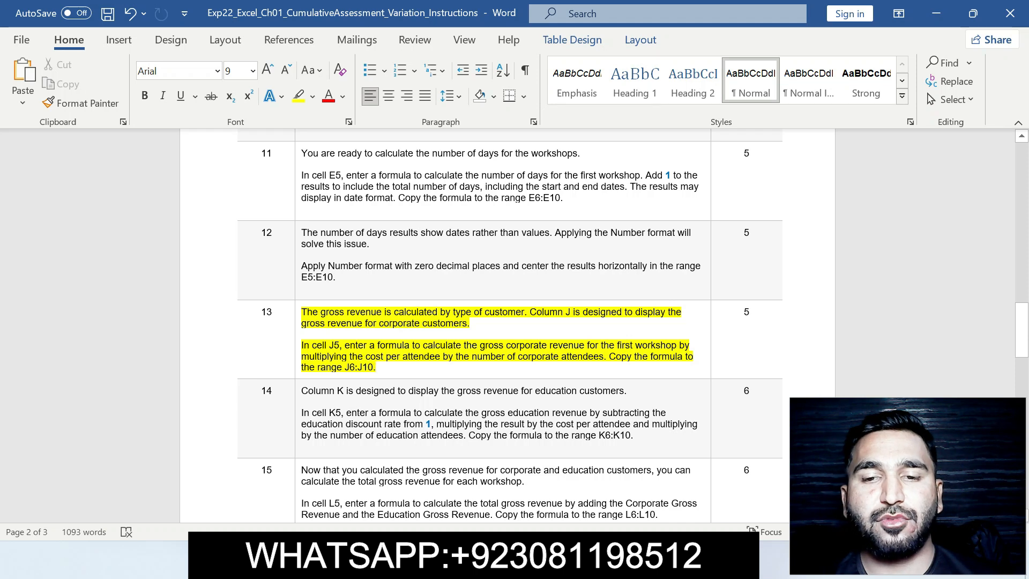
Switch to Excel and enter the formula =F5*H5 in J5 to calculate the first workshop's corporate gross revenue.
{"action": "key", "text": "alt+Tab"}
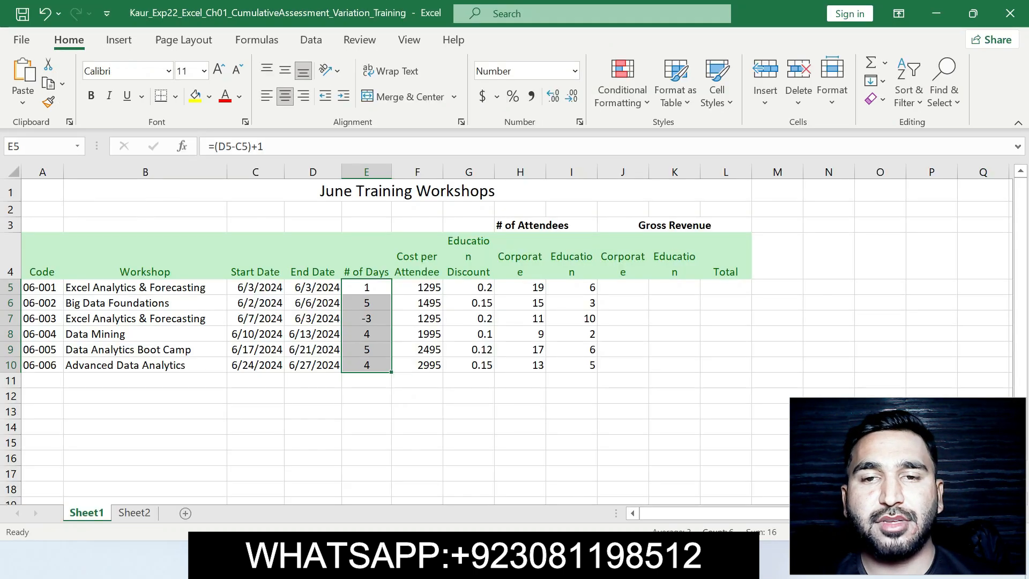
{"action": "left_click", "coordinate": [623, 287]}
{"action": "type", "text": "="}
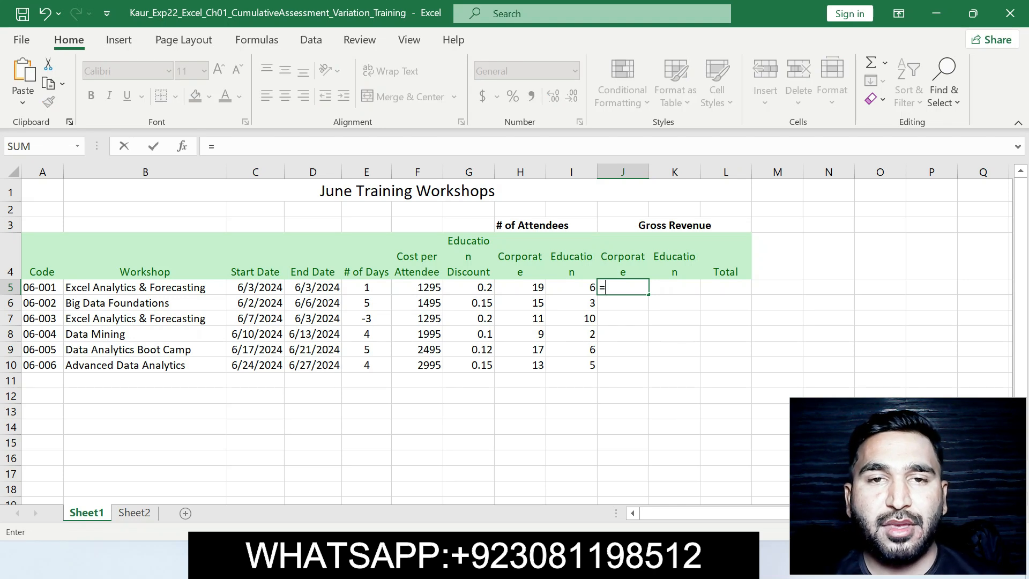
{"action": "left_click", "coordinate": [417, 287]}
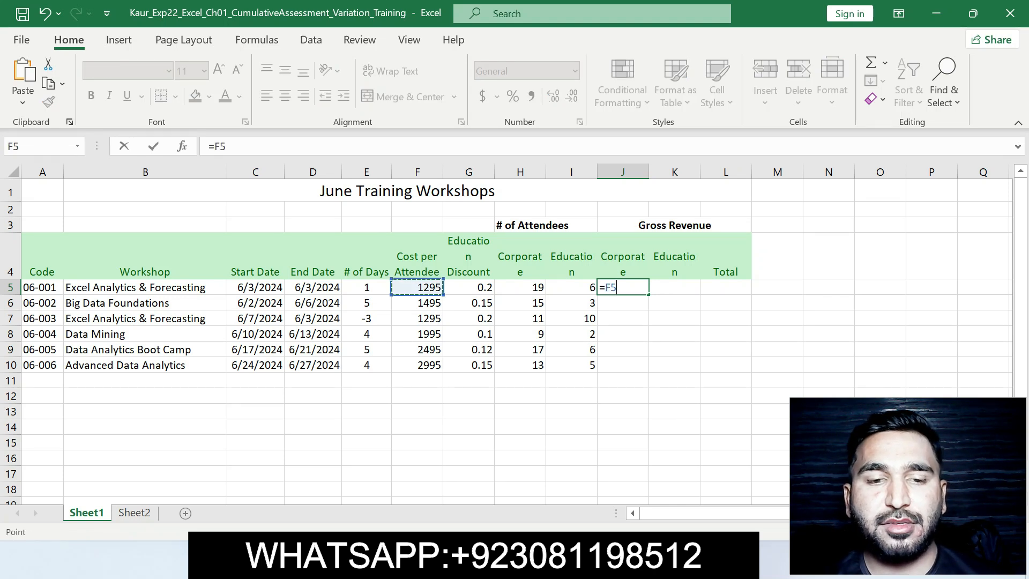
{"action": "type", "text": "*"}
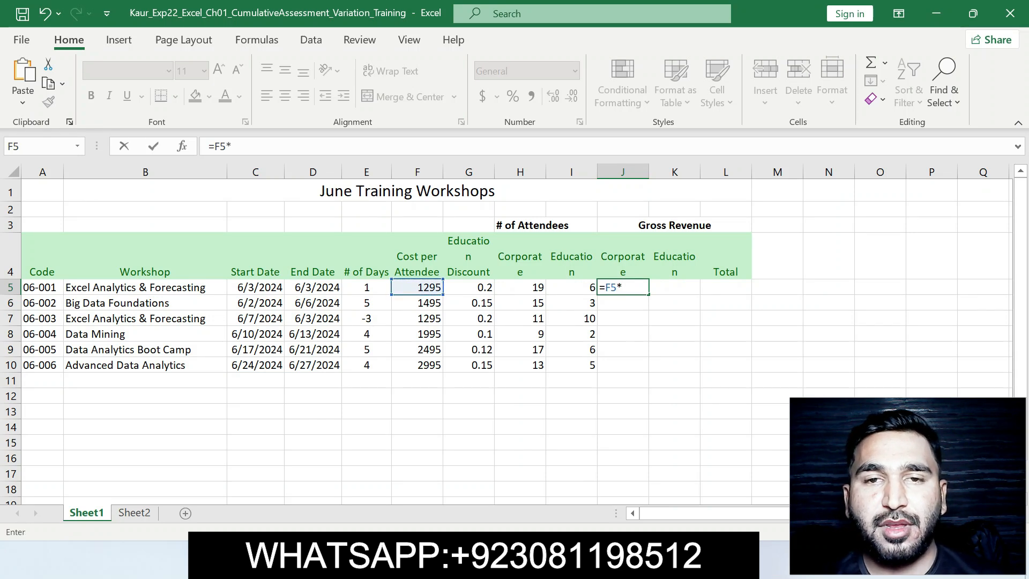
{"action": "left_click", "coordinate": [521, 288]}
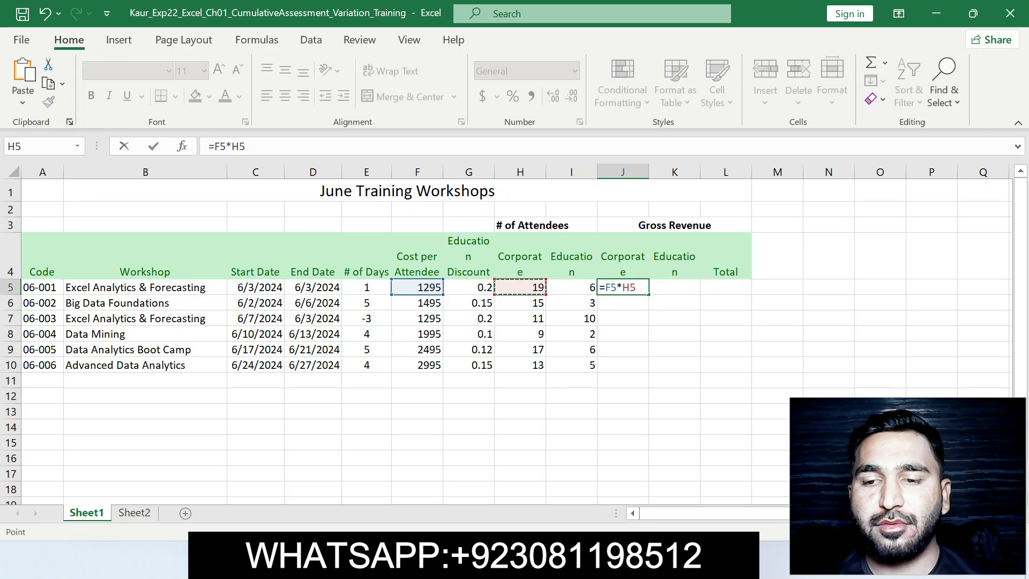
{"action": "key", "text": "Return"}
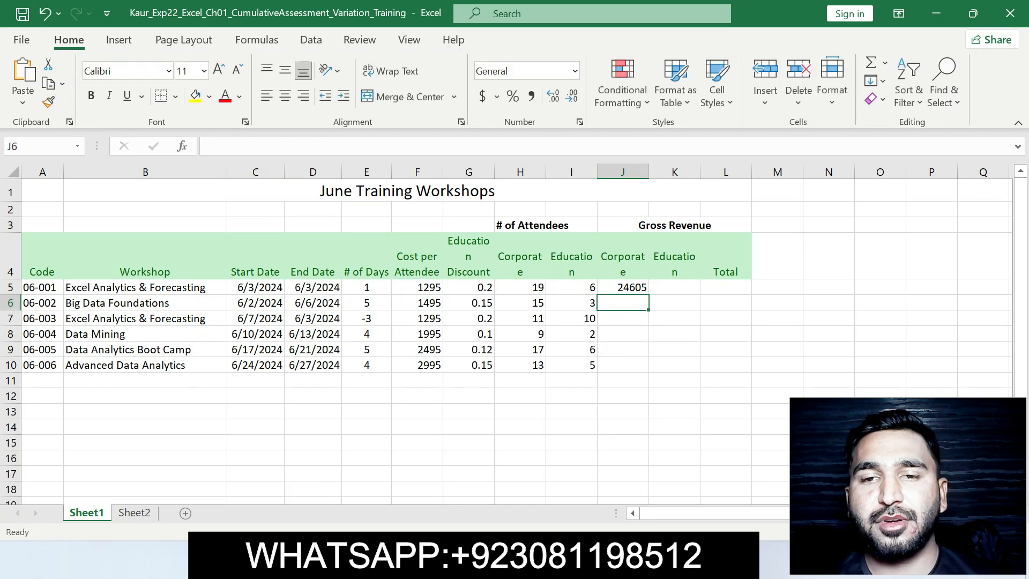
Check the copy instruction in Word's step 13, and in Excel copy the J5 formula down to J6:J10.
{"action": "left_click", "coordinate": [623, 288]}
{"action": "key", "text": "alt+Tab"}
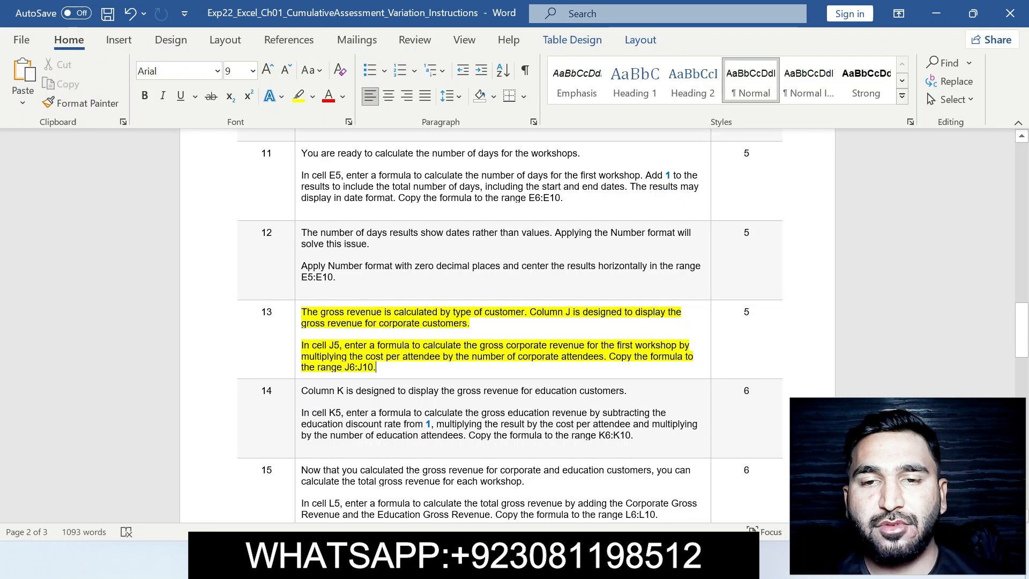
{"action": "left_click_drag", "start_coordinate": [609, 357], "coordinate": [376, 368]}
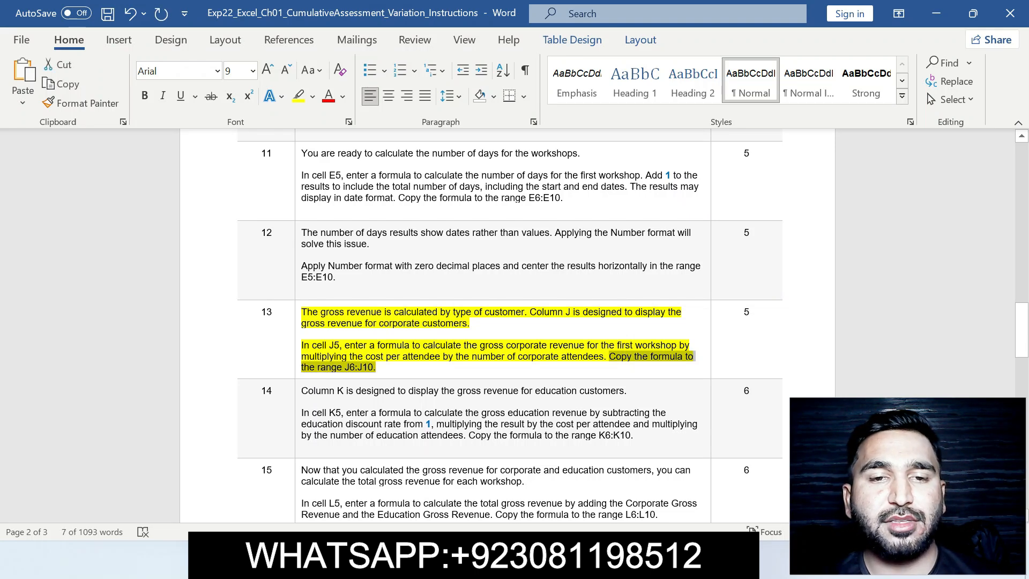
{"action": "key", "text": "alt+Tab"}
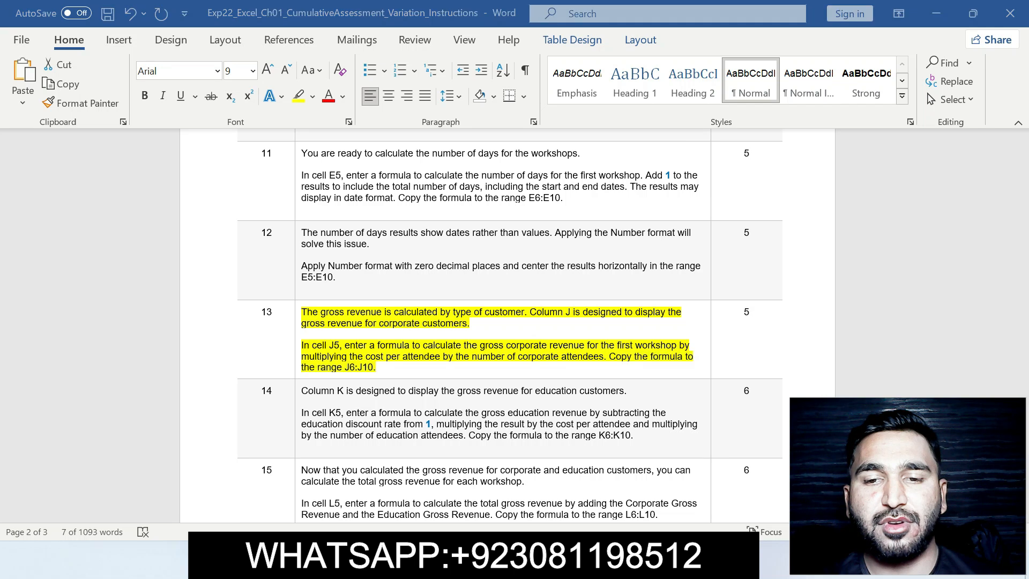
{"action": "left_click_drag", "start_coordinate": [649, 294], "coordinate": [641, 369]}
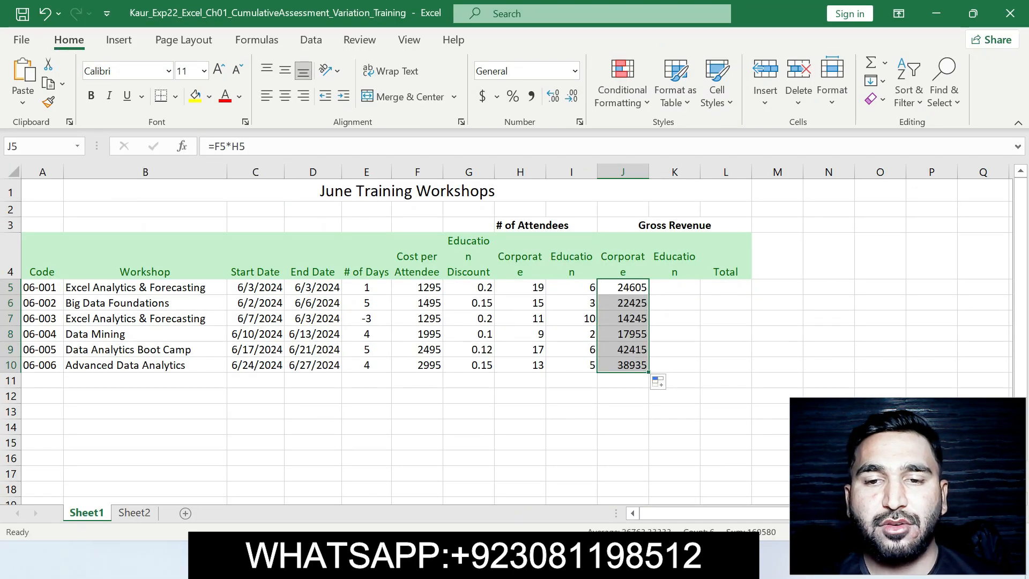
Return to Word and highlight the K5 formula paragraph of step 14 in yellow.
{"action": "key", "text": "alt+Tab"}
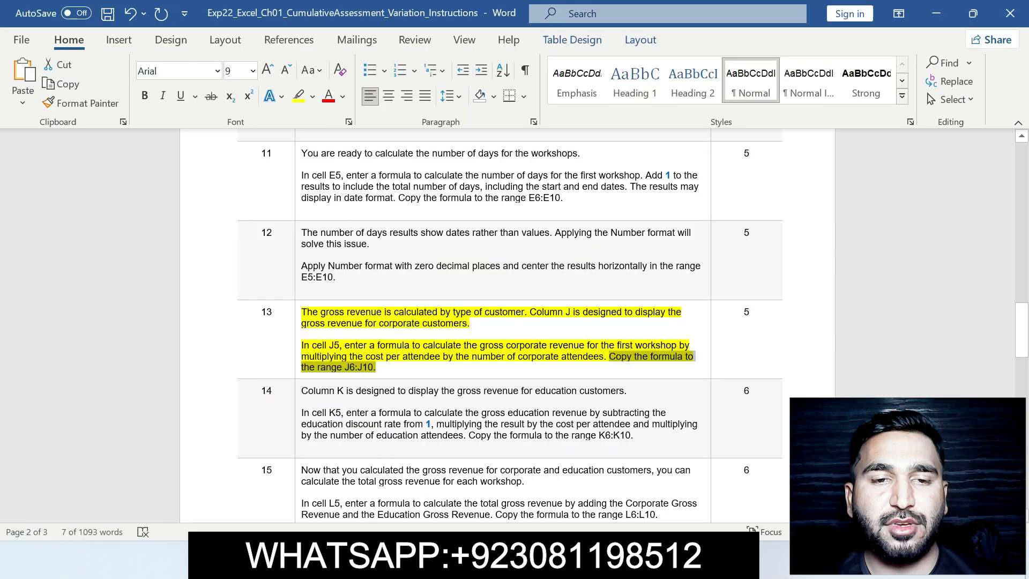
{"action": "left_click_drag", "start_coordinate": [302, 413], "coordinate": [641, 435]}
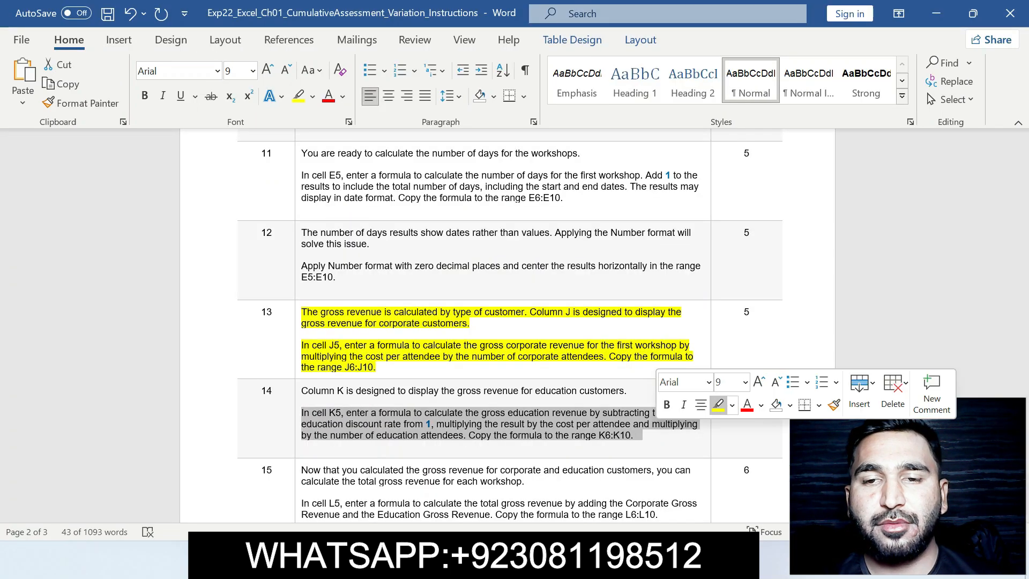
{"action": "left_click", "coordinate": [719, 406]}
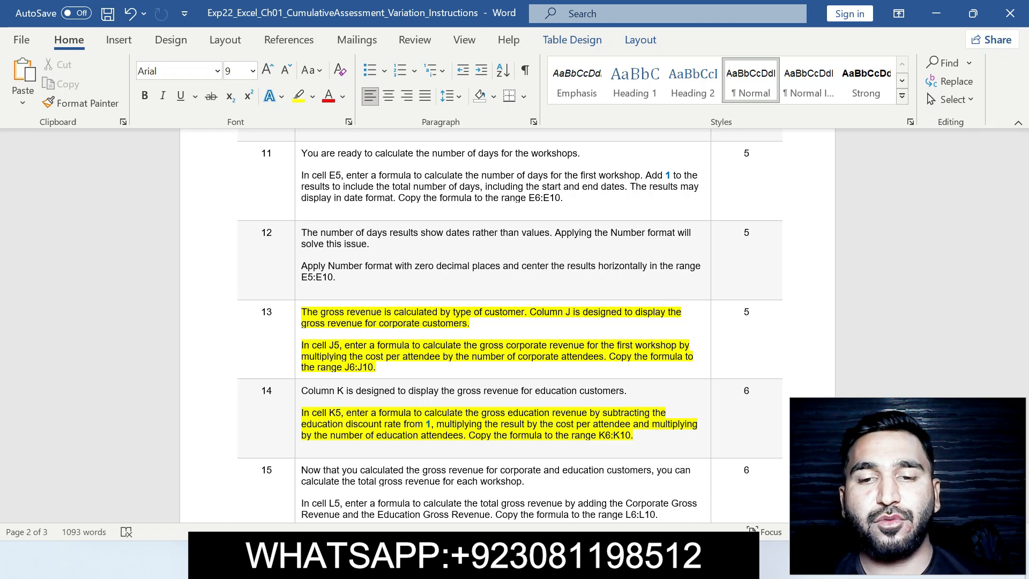
Switch to Excel and enter =(1-G5)*F5*I5 in K5 for the education gross revenue, rechecking Word's step 14 while building the formula.
{"action": "mouse_move", "coordinate": [656, 564]}
{"action": "left_click", "coordinate": [655, 488]}
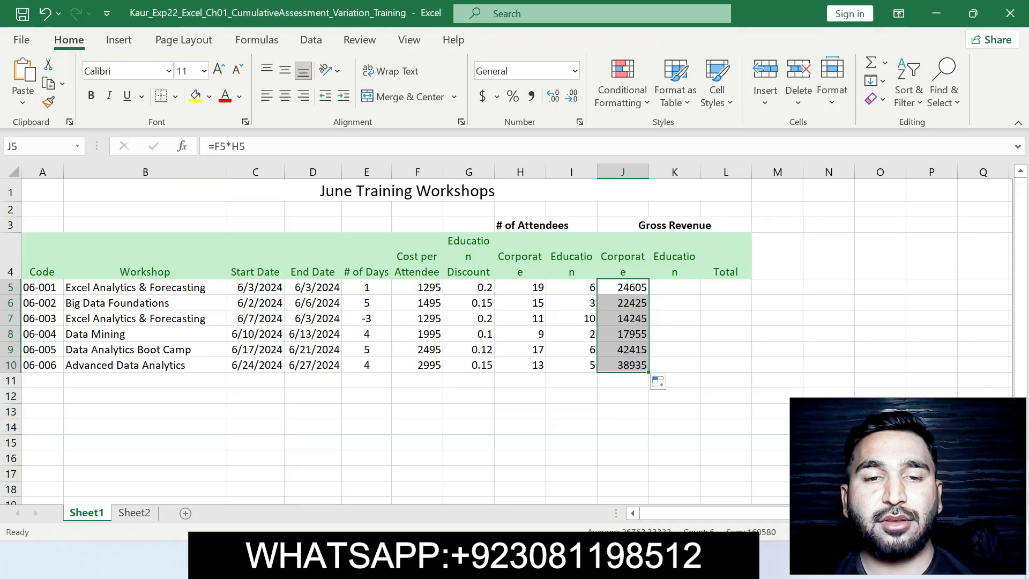
{"action": "left_click", "coordinate": [674, 288]}
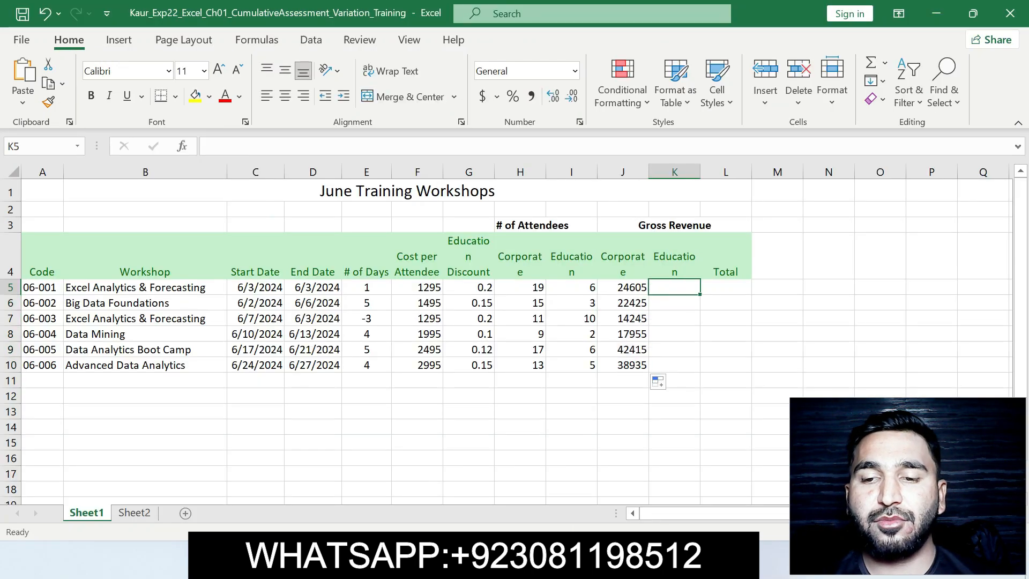
{"action": "type", "text": "="}
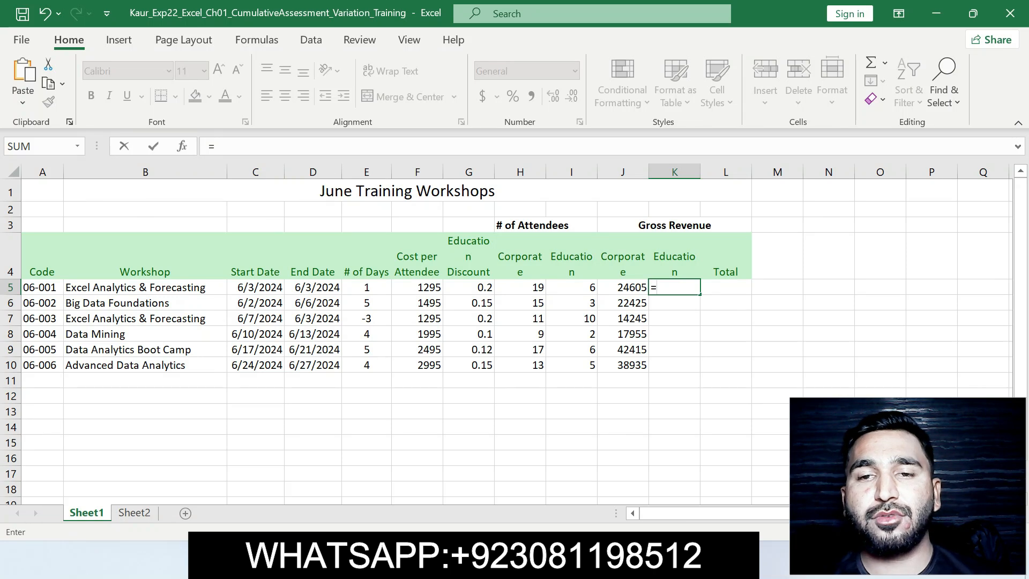
{"action": "key", "text": "alt+Tab"}
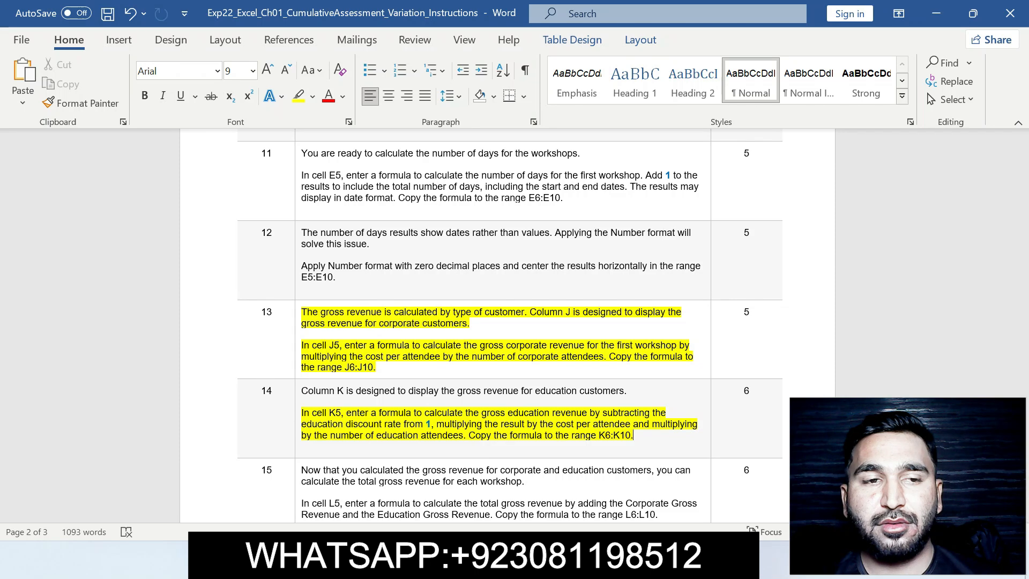
{"action": "key", "text": "alt+Tab"}
{"action": "type", "text": "(1-"}
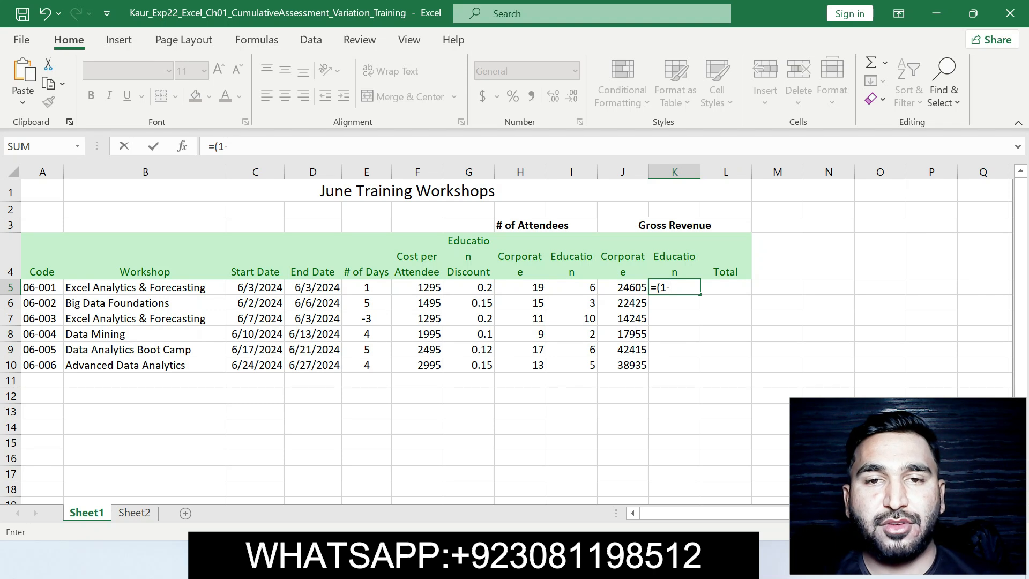
{"action": "left_click", "coordinate": [469, 287]}
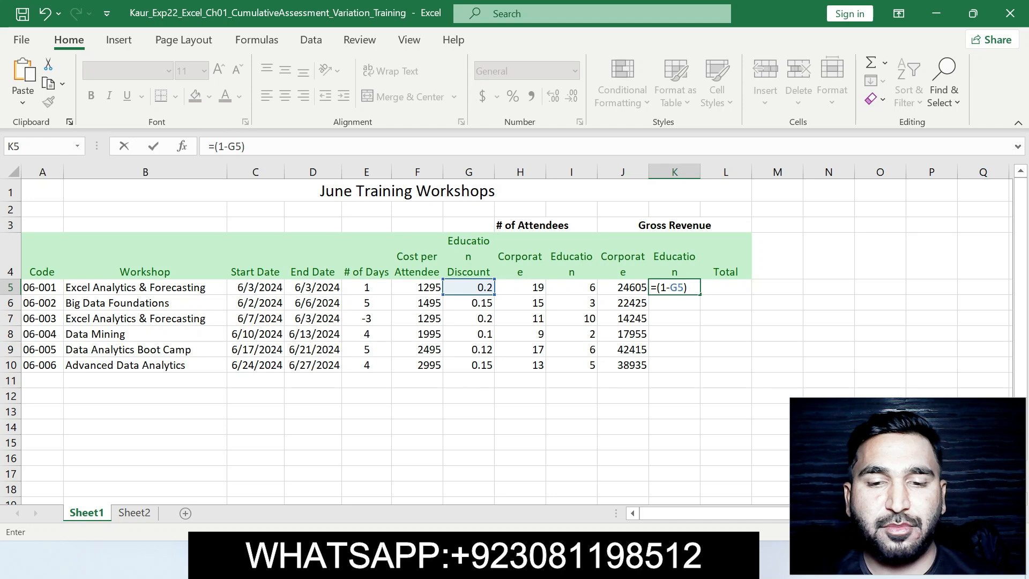
{"action": "type", "text": "*"}
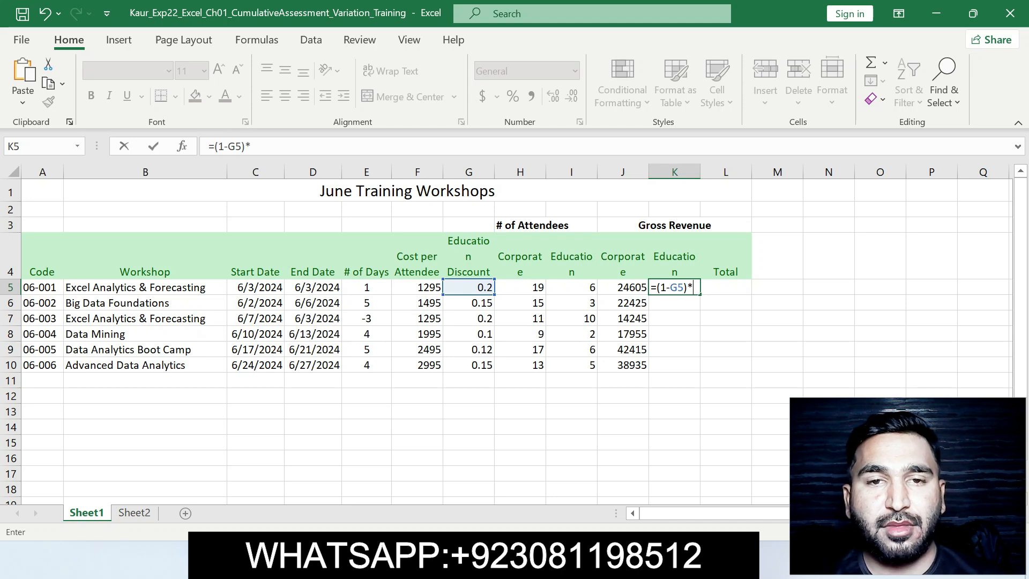
{"action": "left_click", "coordinate": [417, 288]}
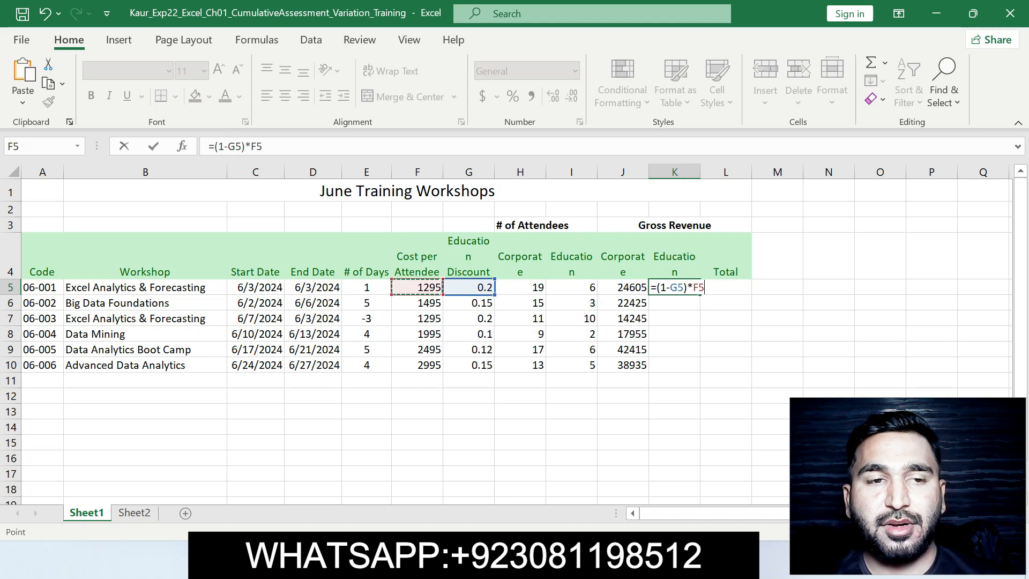
{"action": "type", "text": "*"}
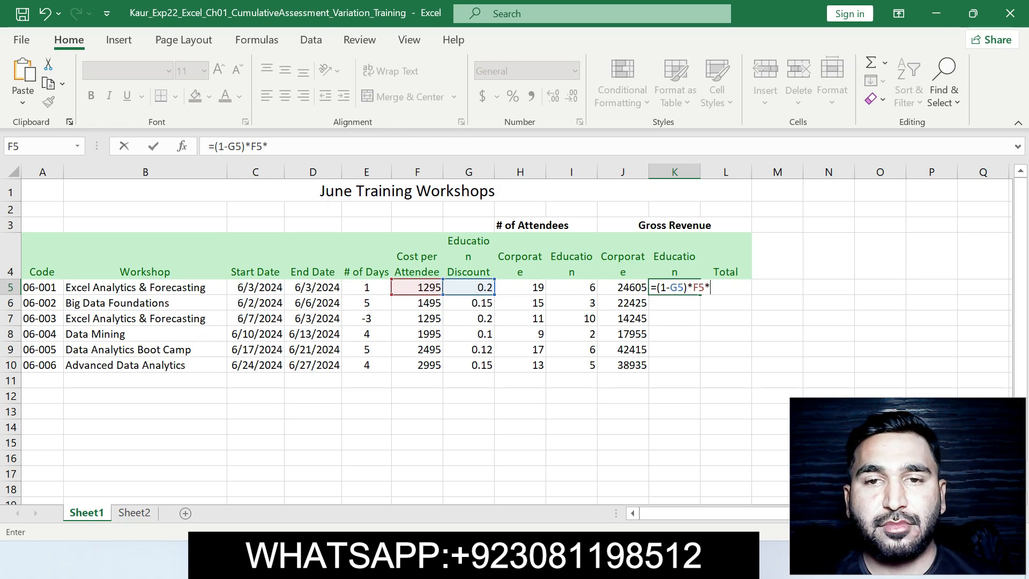
{"action": "left_click", "coordinate": [572, 287]}
{"action": "key", "text": "Return"}
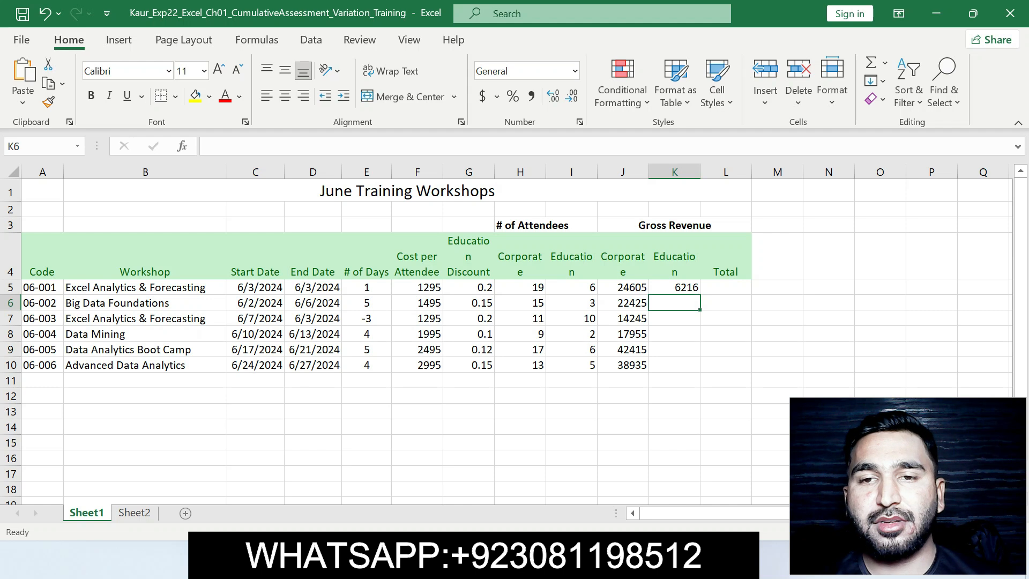
Review the formula and copy instructions in Word's step 14, and in Excel copy the K5 formula down to K6:K10.
{"action": "left_click", "coordinate": [675, 288]}
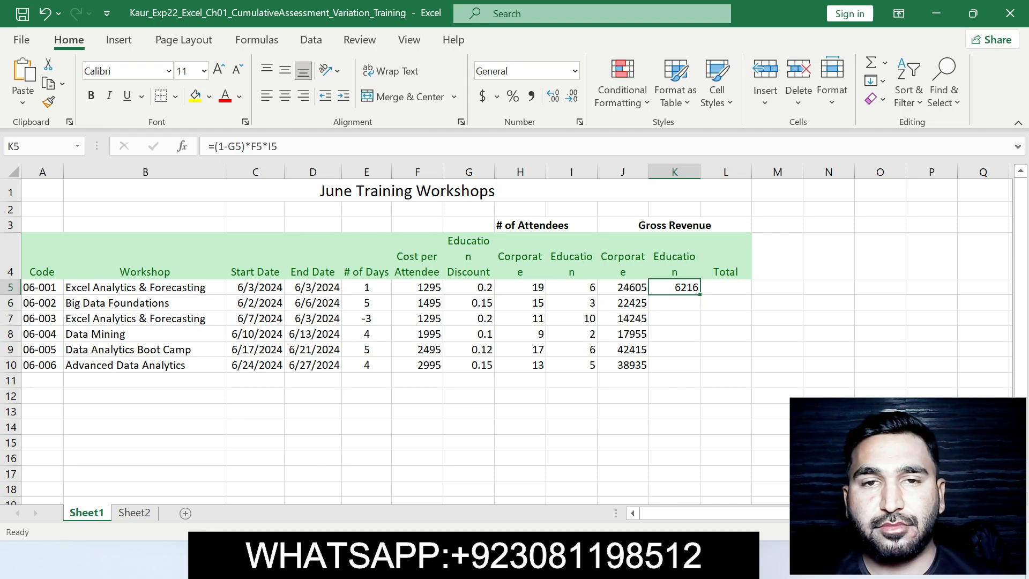
{"action": "key", "text": "alt+Tab"}
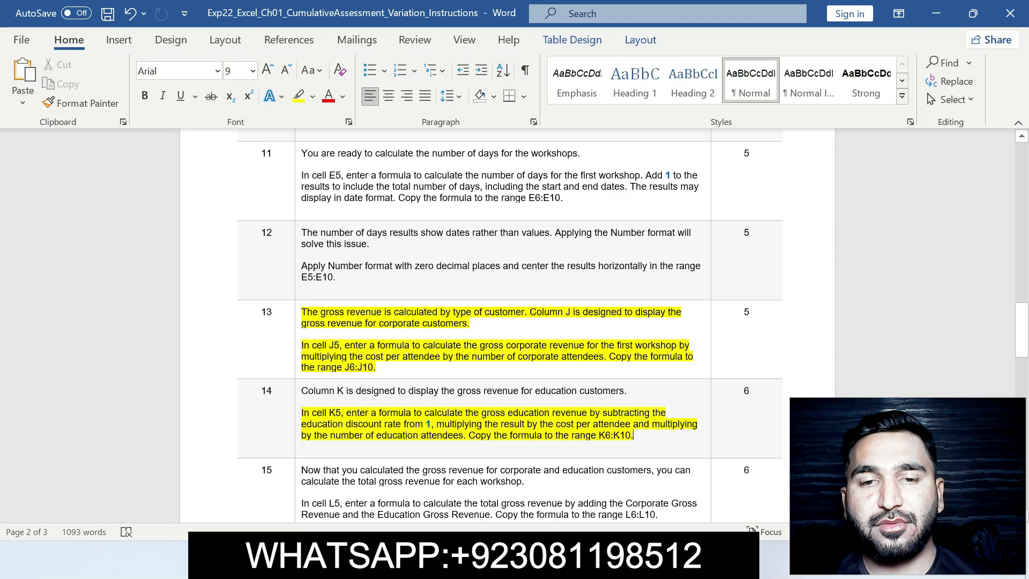
{"action": "left_click_drag", "start_coordinate": [474, 412], "coordinate": [590, 412]}
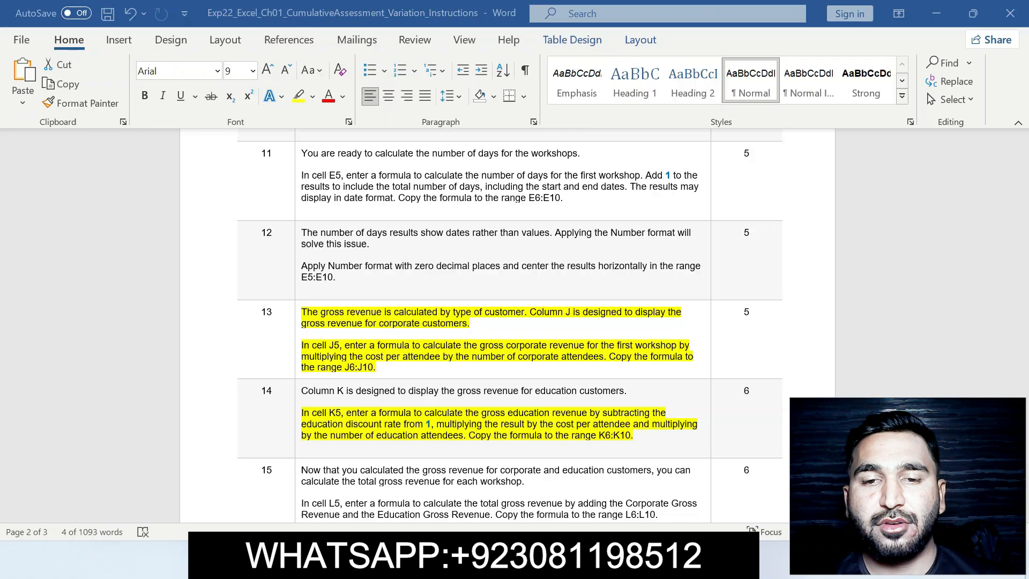
{"action": "left_click_drag", "start_coordinate": [421, 435], "coordinate": [633, 435]}
{"action": "key", "text": "alt+Tab"}
{"action": "left_click_drag", "start_coordinate": [700, 294], "coordinate": [695, 370]}
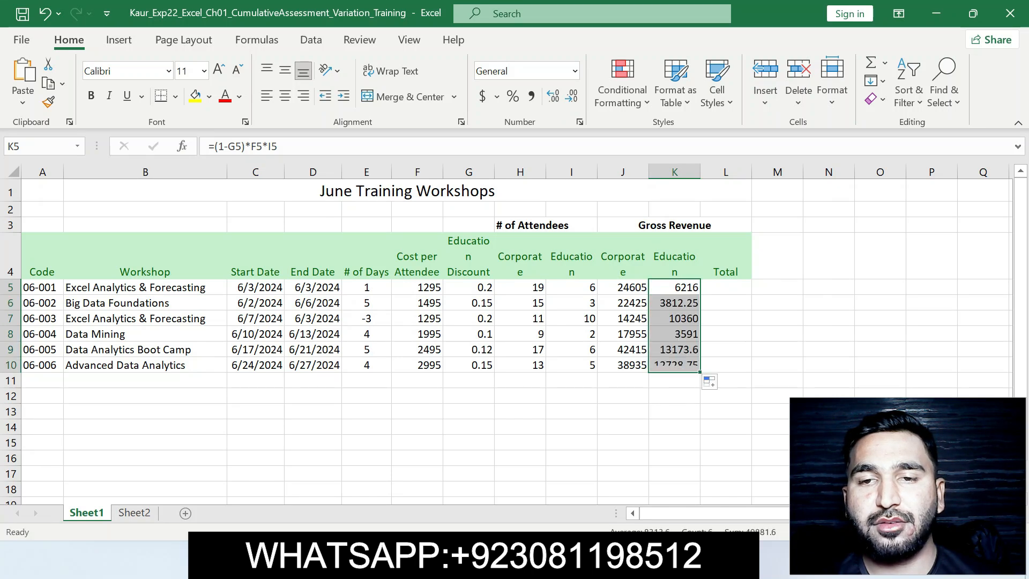
Return to Word and highlight the first line of the L5 formula instruction in step 15 in yellow.
{"action": "key", "text": "alt+Tab"}
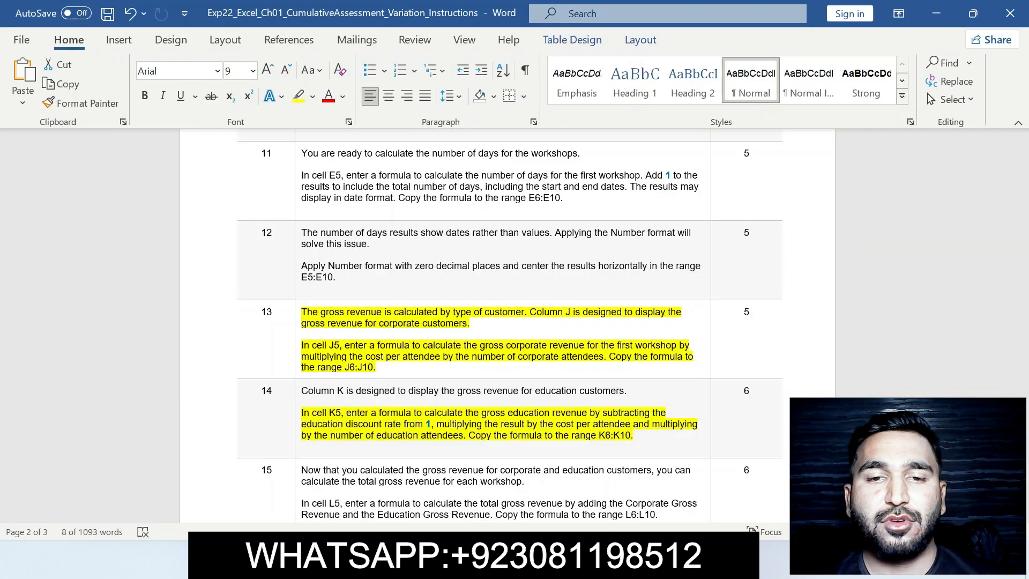
{"action": "left_click_drag", "start_coordinate": [1022, 329], "coordinate": [1022, 365]}
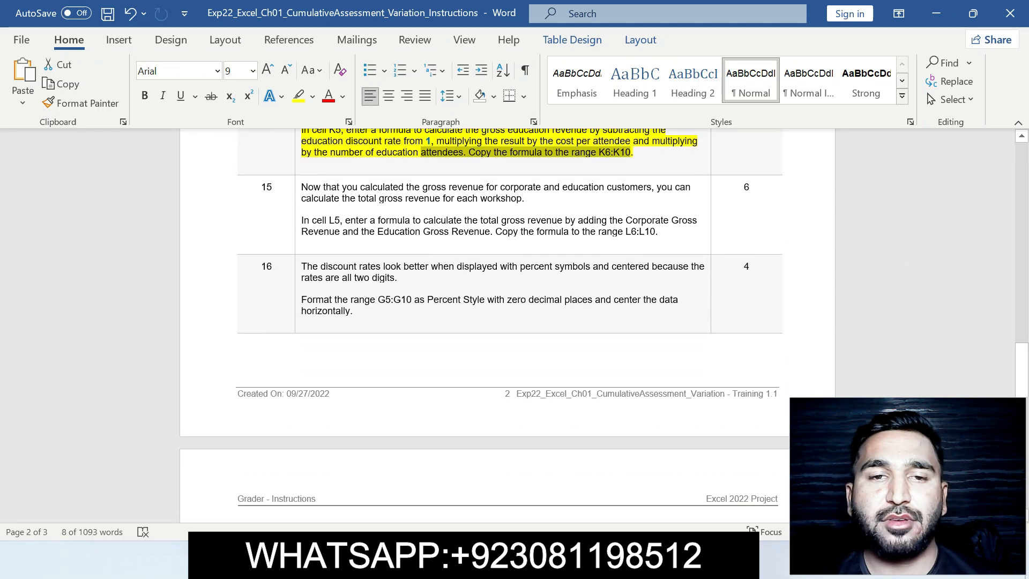
{"action": "left_click_drag", "start_coordinate": [301, 185], "coordinate": [677, 230]}
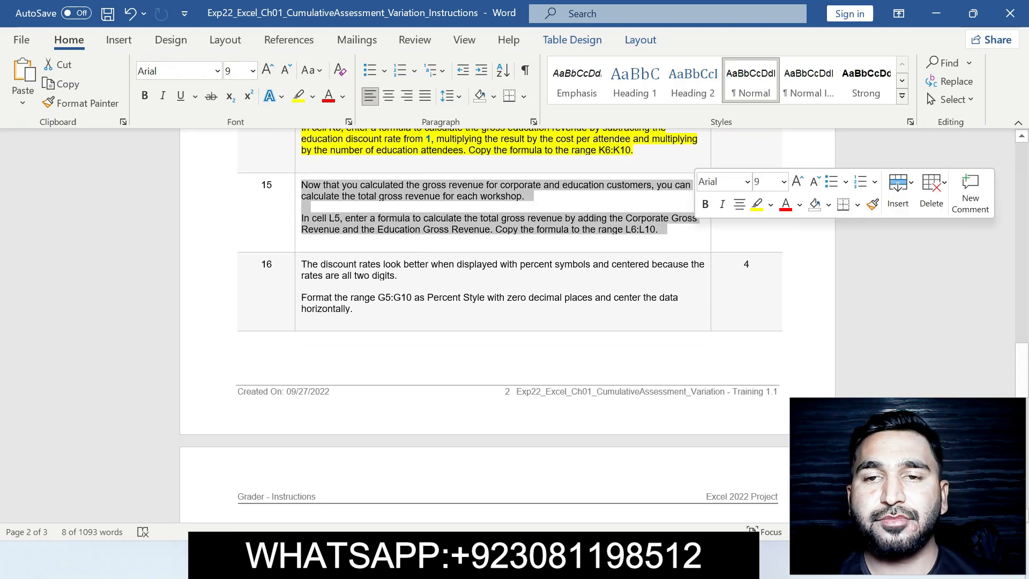
{"action": "left_click", "coordinate": [757, 206]}
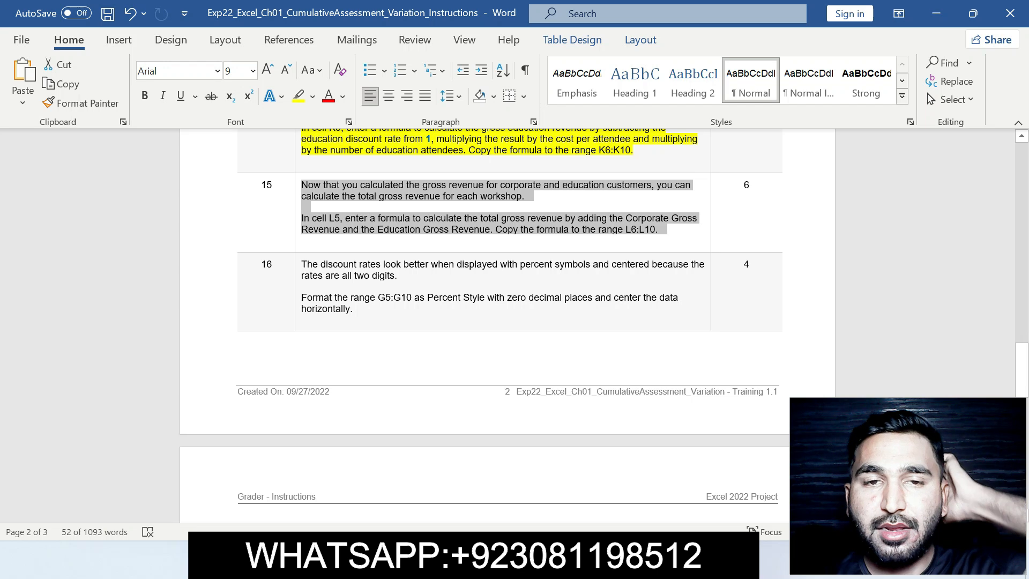
{"action": "left_click", "coordinate": [312, 219]}
{"action": "left_click_drag", "start_coordinate": [302, 218], "coordinate": [668, 231]}
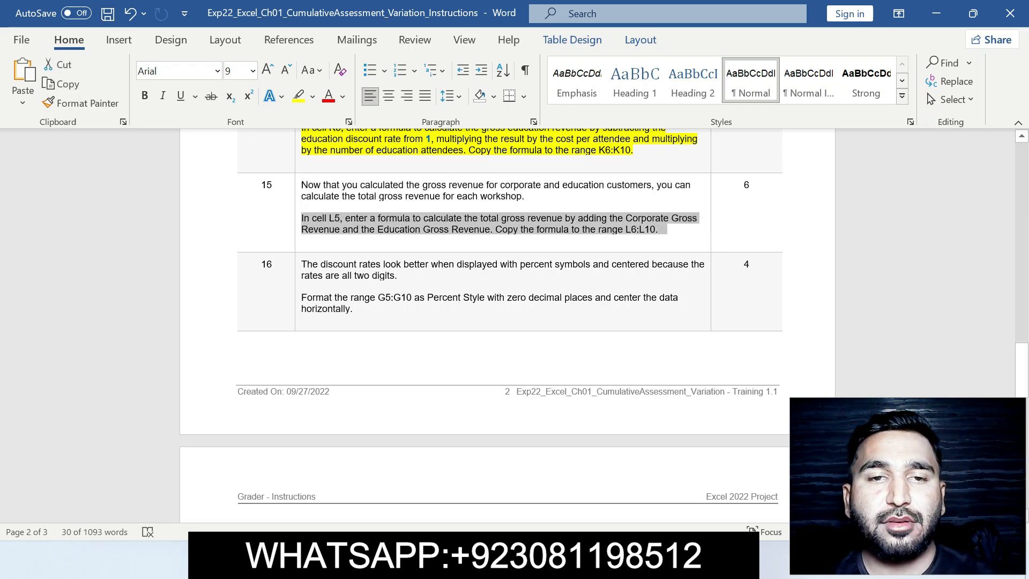
{"action": "left_click", "coordinate": [302, 240]}
{"action": "left_click_drag", "start_coordinate": [301, 218], "coordinate": [697, 218]}
{"action": "left_click", "coordinate": [747, 196]}
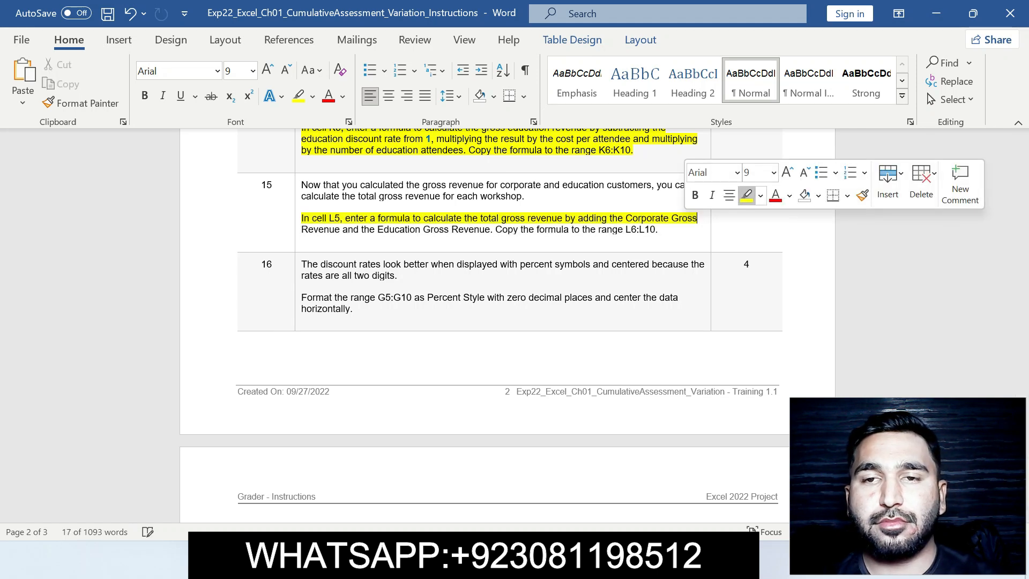
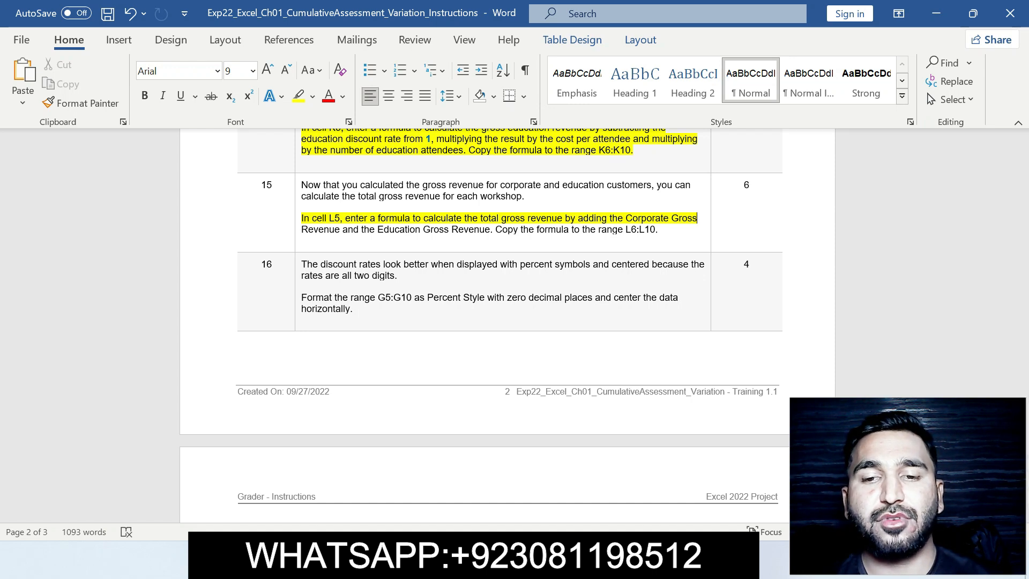
Switch to Excel and enter =J5+K5 in L5 for the total gross revenue, rechecking Word's step 15 while building the formula.
{"action": "key", "text": "alt+Tab"}
{"action": "left_click", "coordinate": [726, 287]}
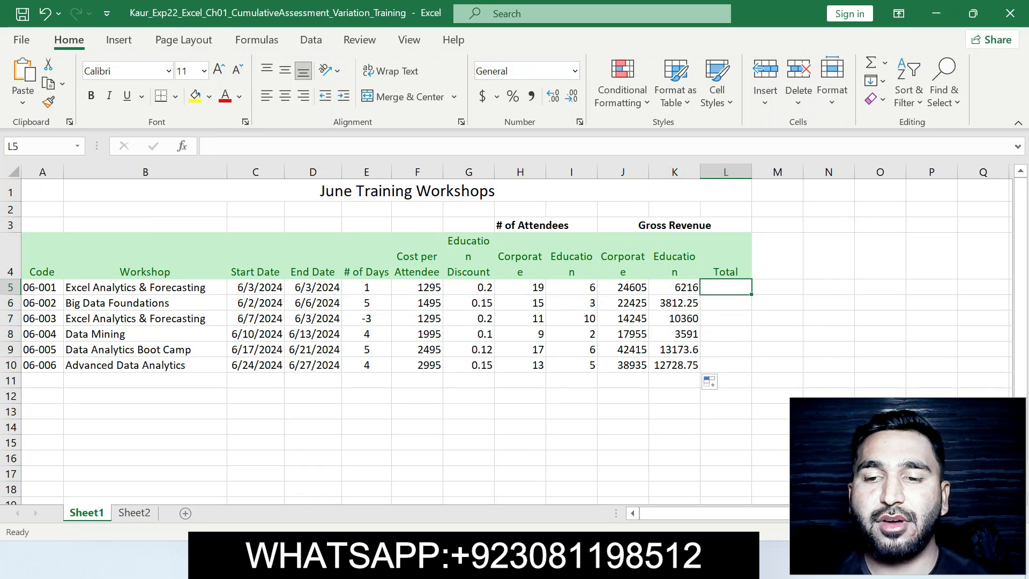
{"action": "type", "text": "="}
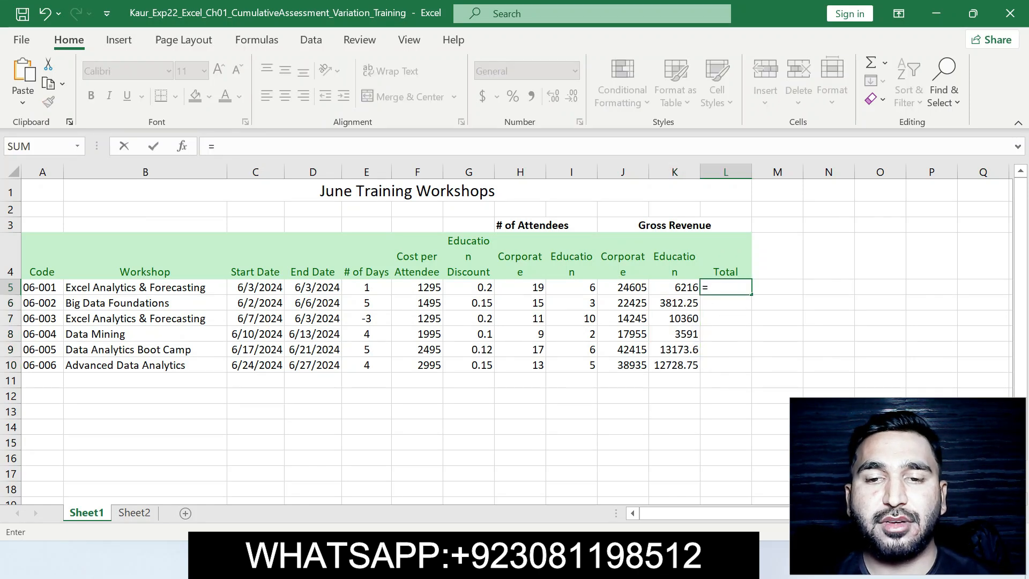
{"action": "key", "text": "alt+Tab"}
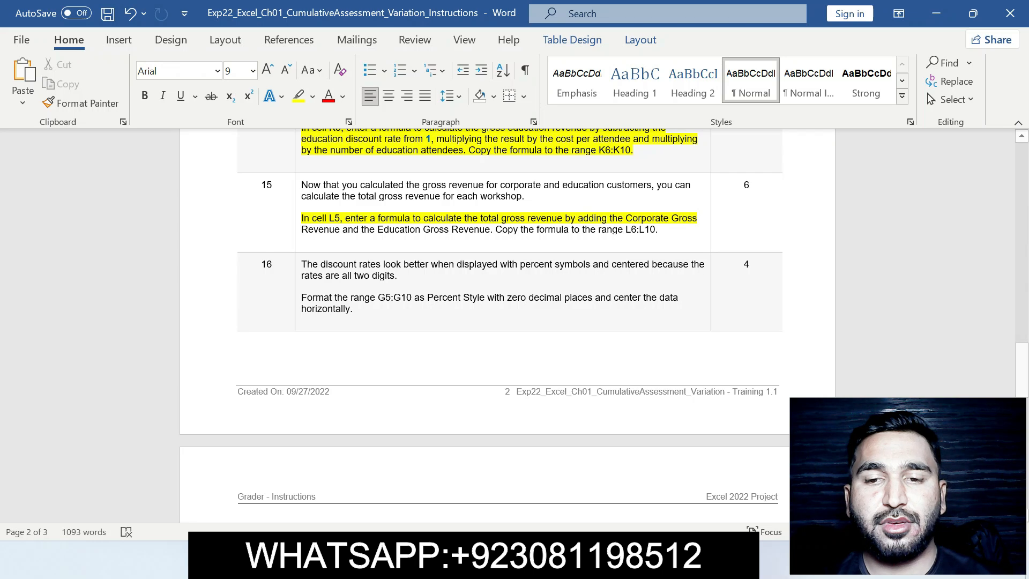
{"action": "key", "text": "alt+Tab"}
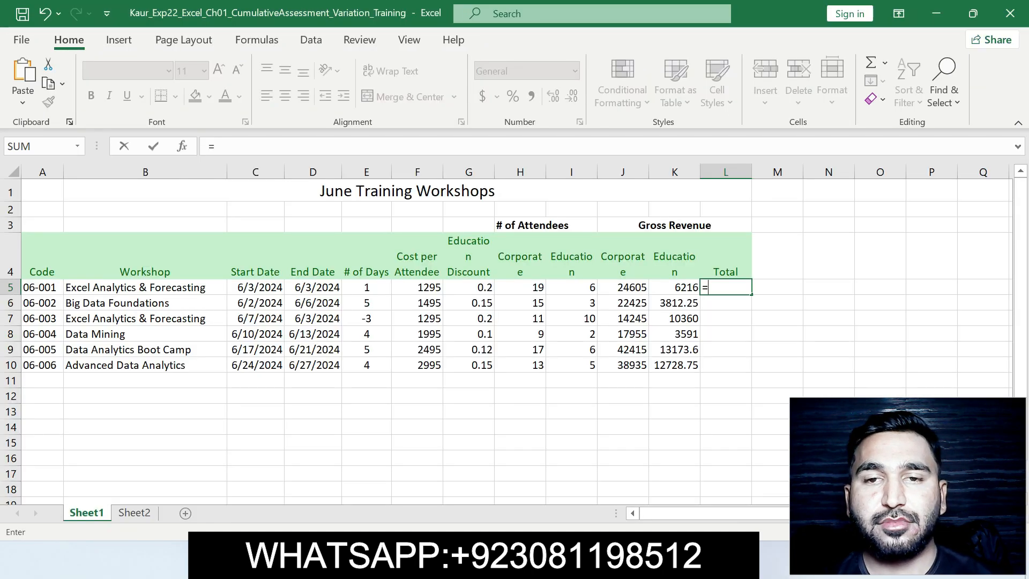
{"action": "left_click", "coordinate": [623, 287]}
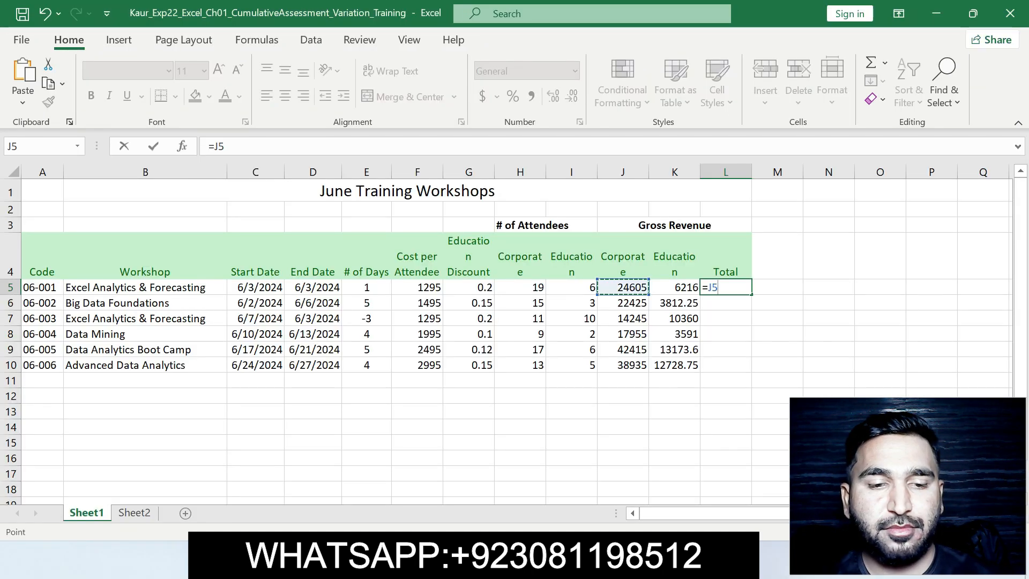
{"action": "type", "text": "+"}
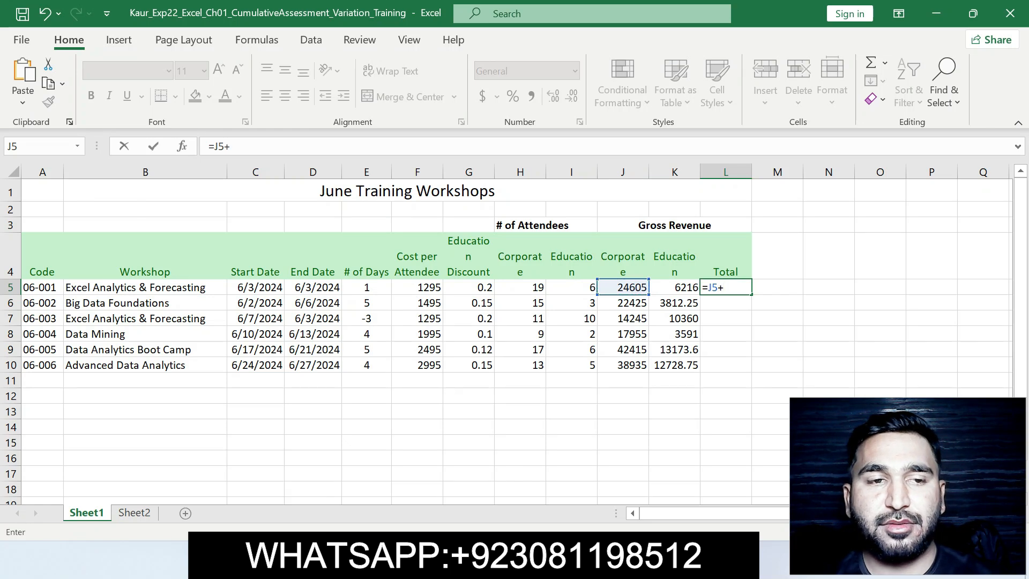
{"action": "left_click", "coordinate": [675, 288]}
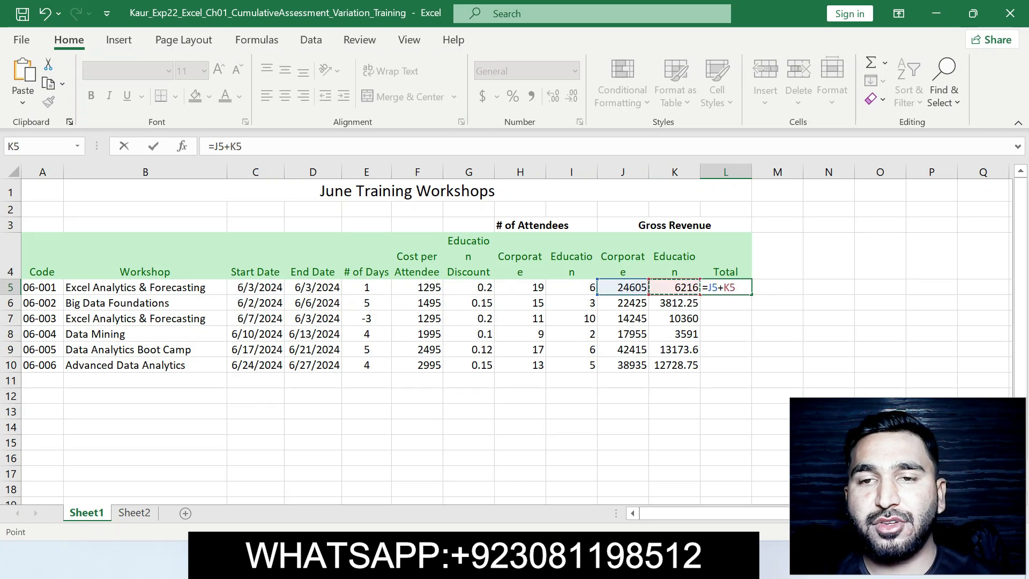
{"action": "key", "text": "Return"}
{"action": "left_click", "coordinate": [726, 287]}
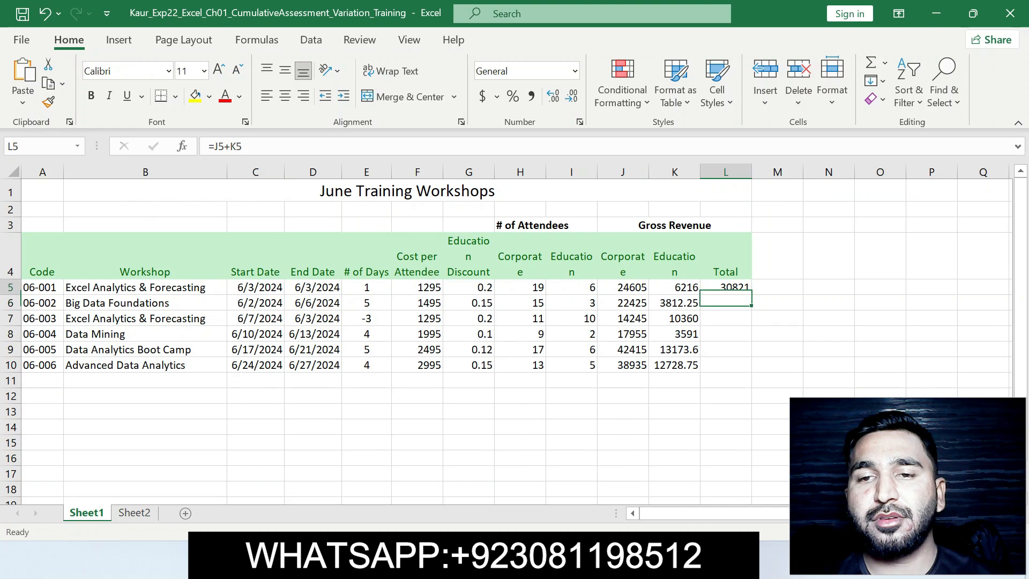
Review the formula and copy instructions in Word's step 15, and in Excel copy the L5 formula down to L6:L10.
{"action": "key", "text": "alt+Tab"}
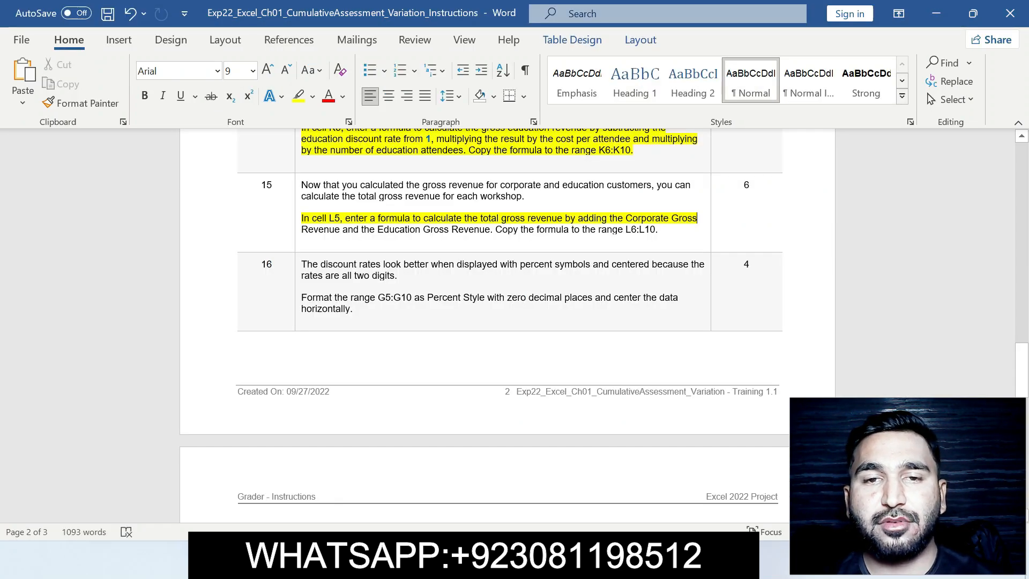
{"action": "left_click_drag", "start_coordinate": [464, 218], "coordinate": [626, 219]}
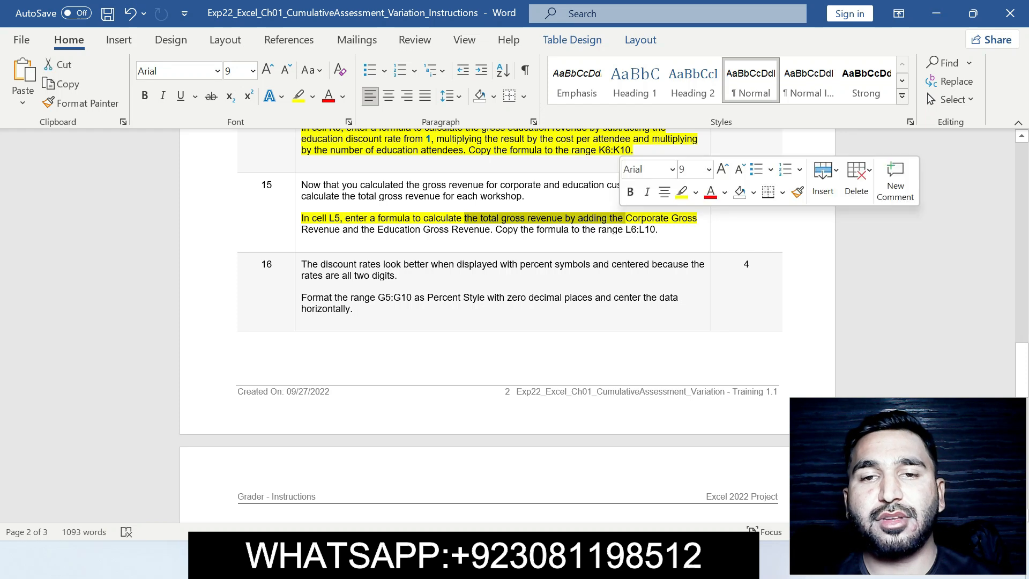
{"action": "left_click_drag", "start_coordinate": [496, 229], "coordinate": [655, 229]}
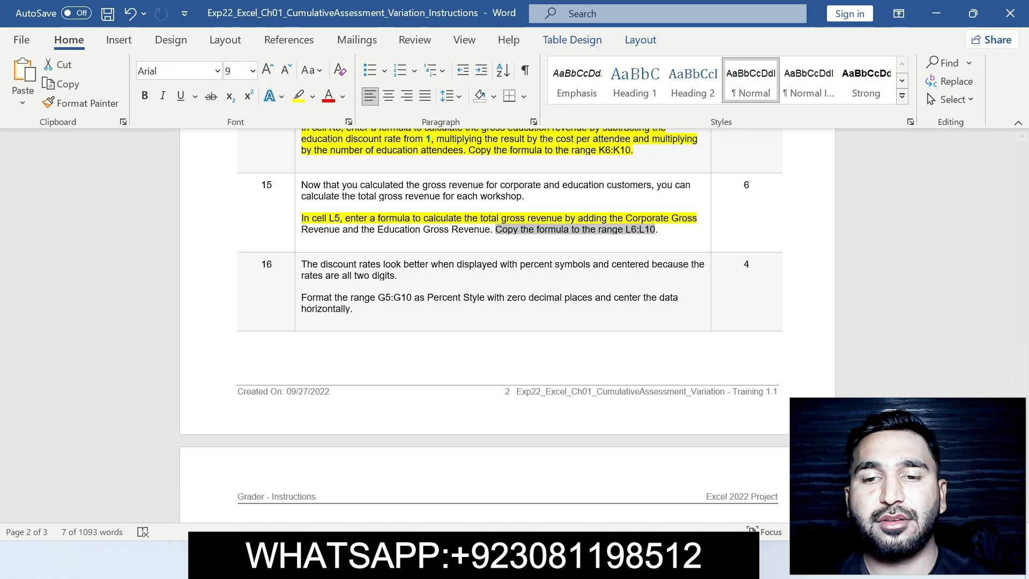
{"action": "key", "text": "alt+Tab"}
{"action": "left_click_drag", "start_coordinate": [751, 294], "coordinate": [752, 370]}
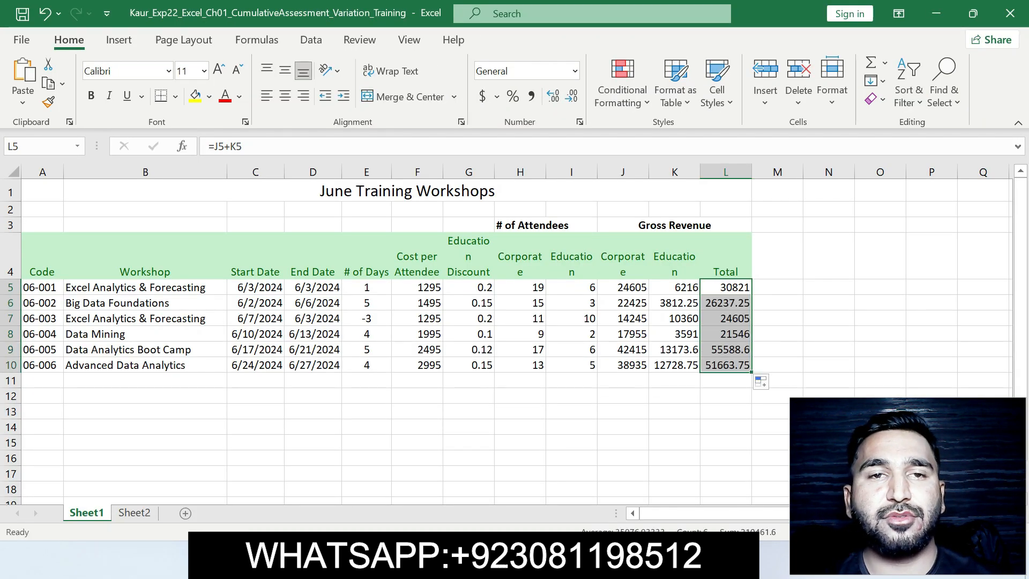
Return to Word, undo the yellow highlights in steps 14 and 15, and highlight both paragraphs of step 16 in yellow.
{"action": "key", "text": "alt+Tab"}
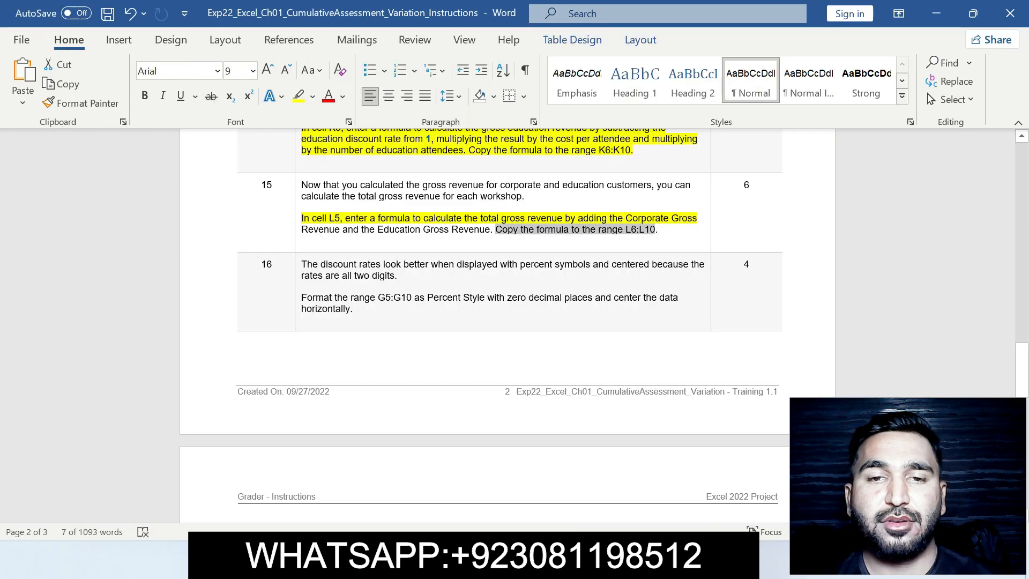
{"action": "key", "text": "ctrl+z"}
{"action": "key", "text": "ctrl+z"}
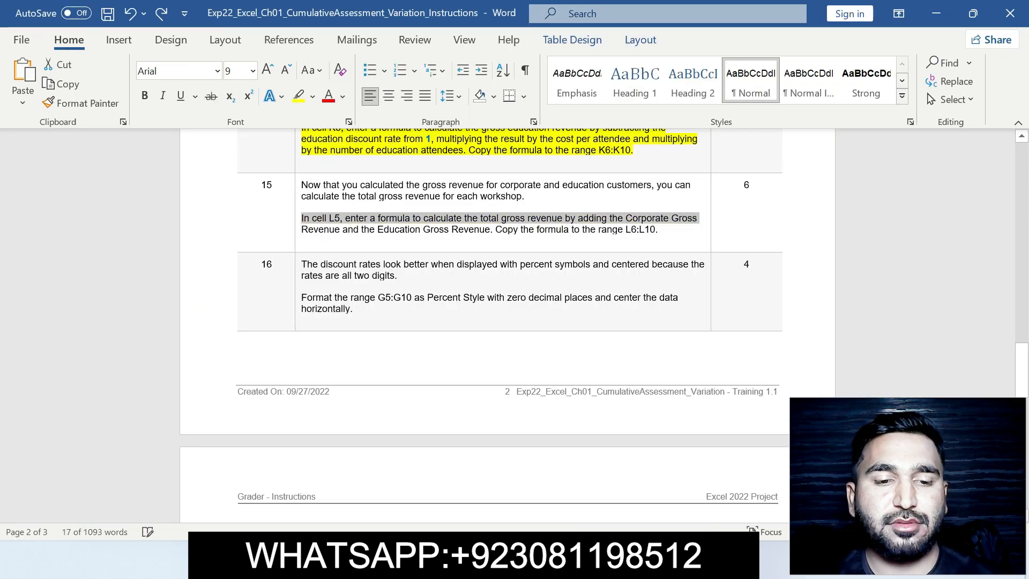
{"action": "left_click", "coordinate": [355, 309]}
{"action": "left_click_drag", "start_coordinate": [301, 264], "coordinate": [463, 310]}
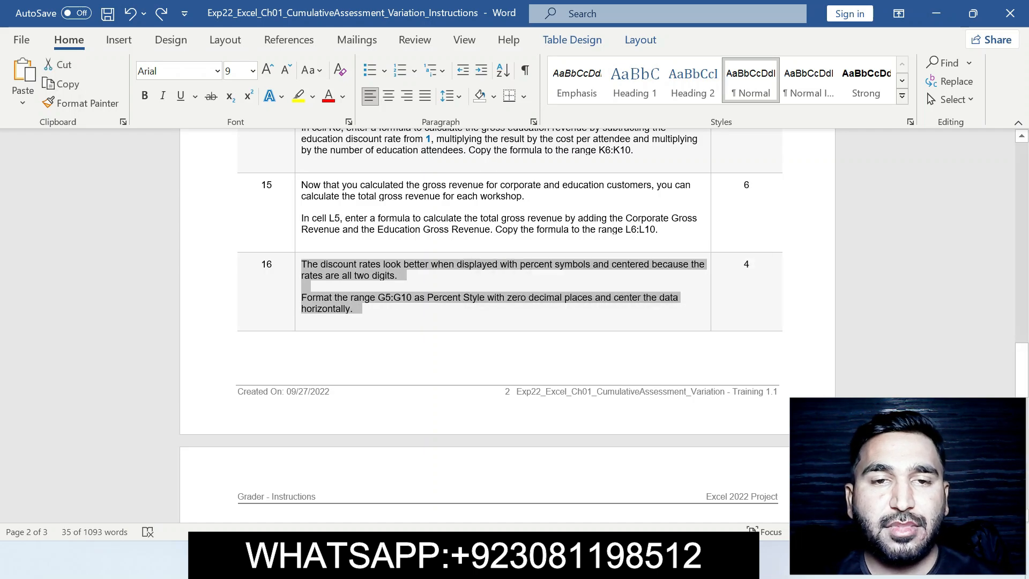
{"action": "left_click", "coordinate": [354, 309]}
{"action": "left_click_drag", "start_coordinate": [301, 265], "coordinate": [379, 312]}
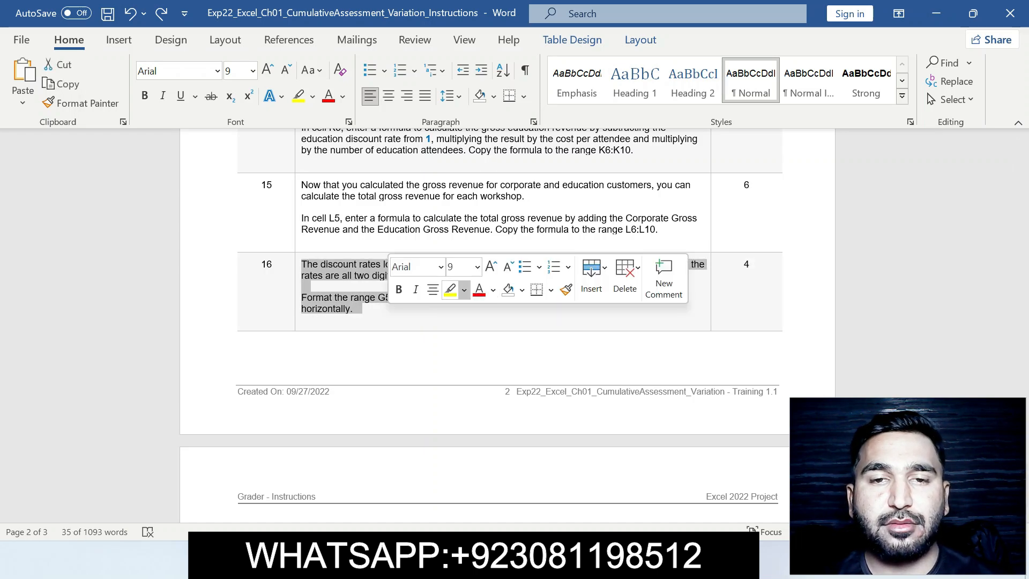
{"action": "left_click", "coordinate": [450, 290]}
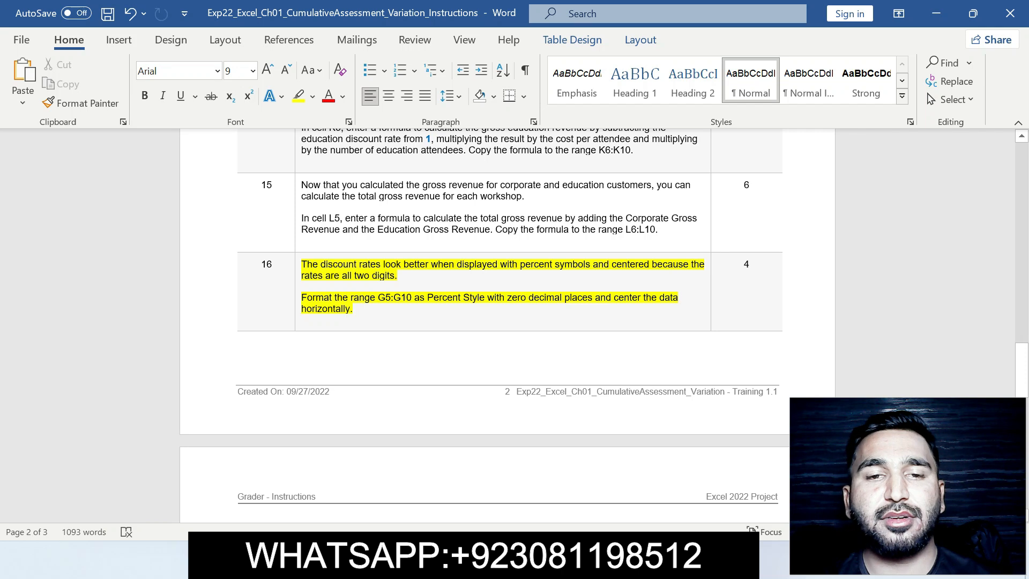
Check the range and number format in Word's step 16, and in Excel format G5:G10 as Percentage with zero decimal places.
{"action": "left_click_drag", "start_coordinate": [378, 298], "coordinate": [413, 299]}
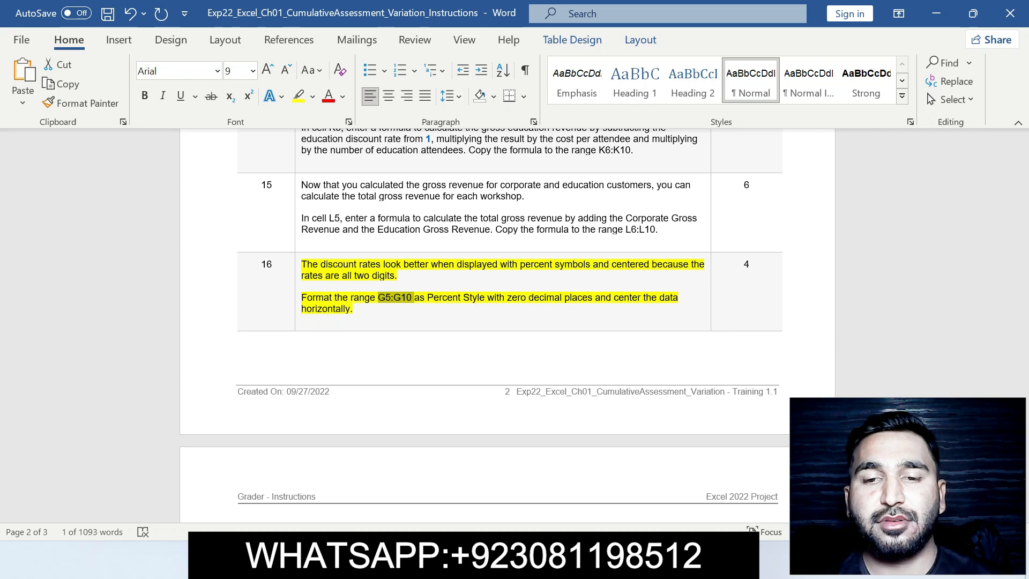
{"action": "left_click", "coordinate": [656, 560]}
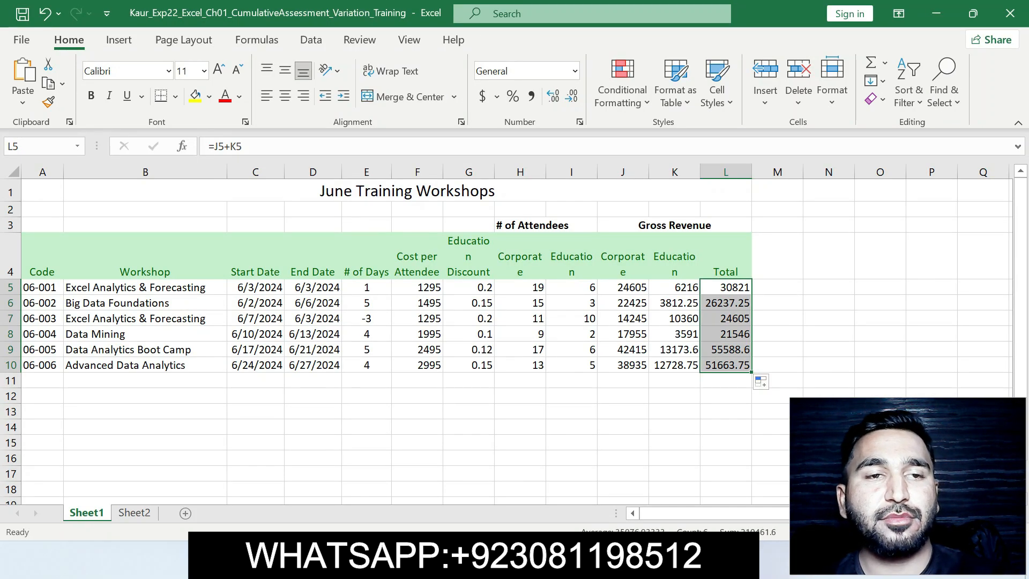
{"action": "left_click", "coordinate": [27, 146]}
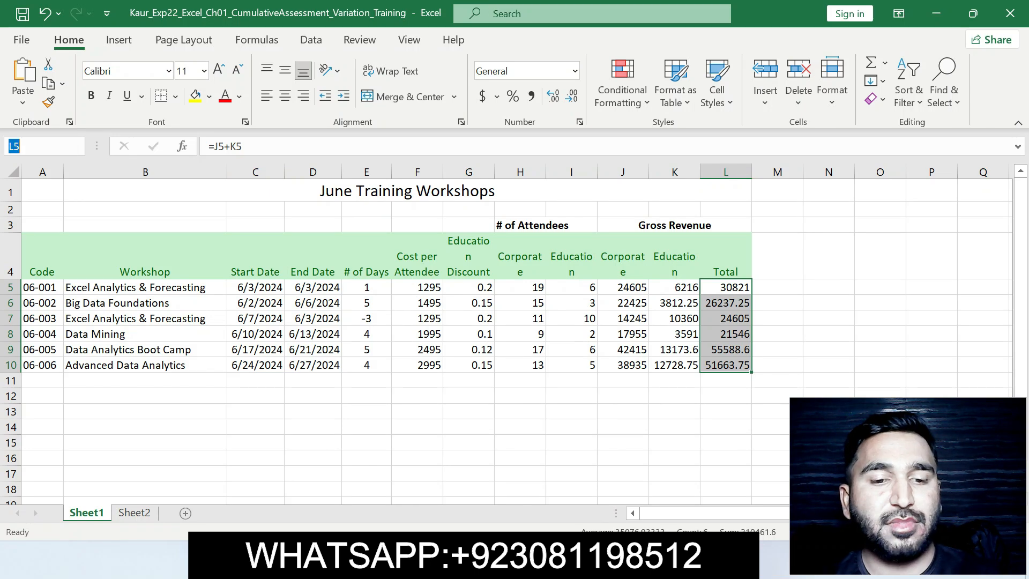
{"action": "type", "text": "G5:G10"}
{"action": "key", "text": "Return"}
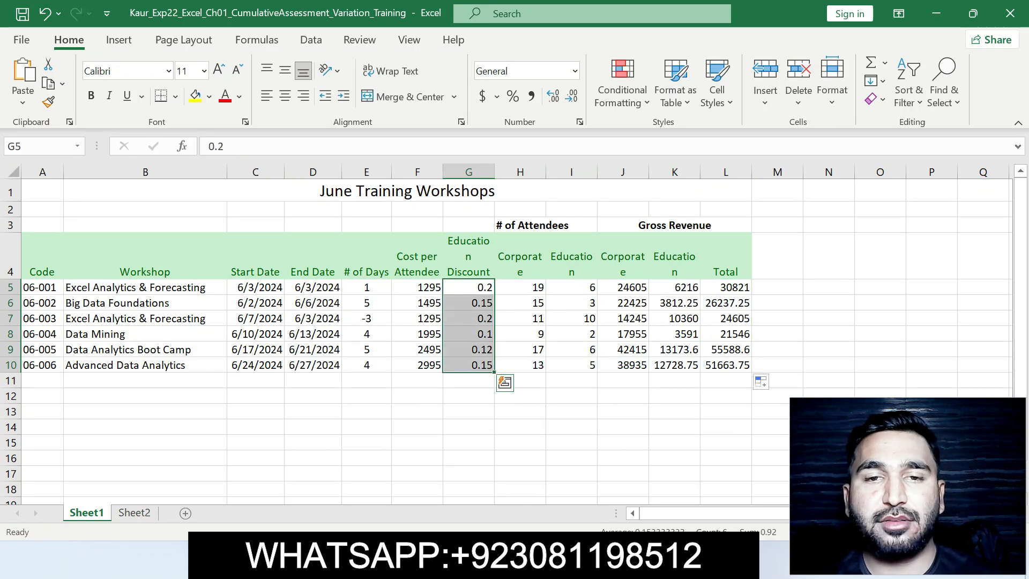
{"action": "key", "text": "alt+Tab"}
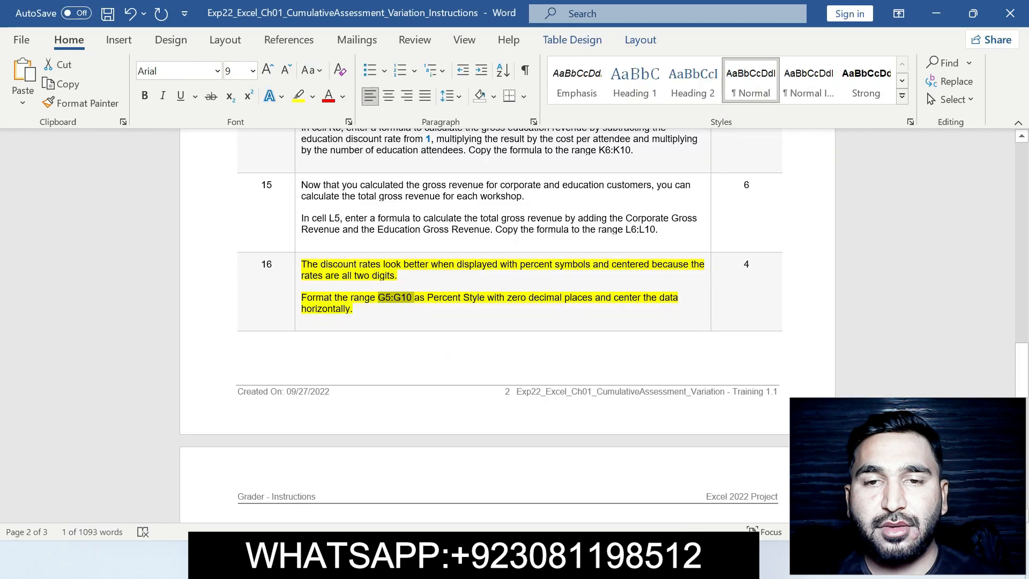
{"action": "left_click_drag", "start_coordinate": [428, 298], "coordinate": [592, 298]}
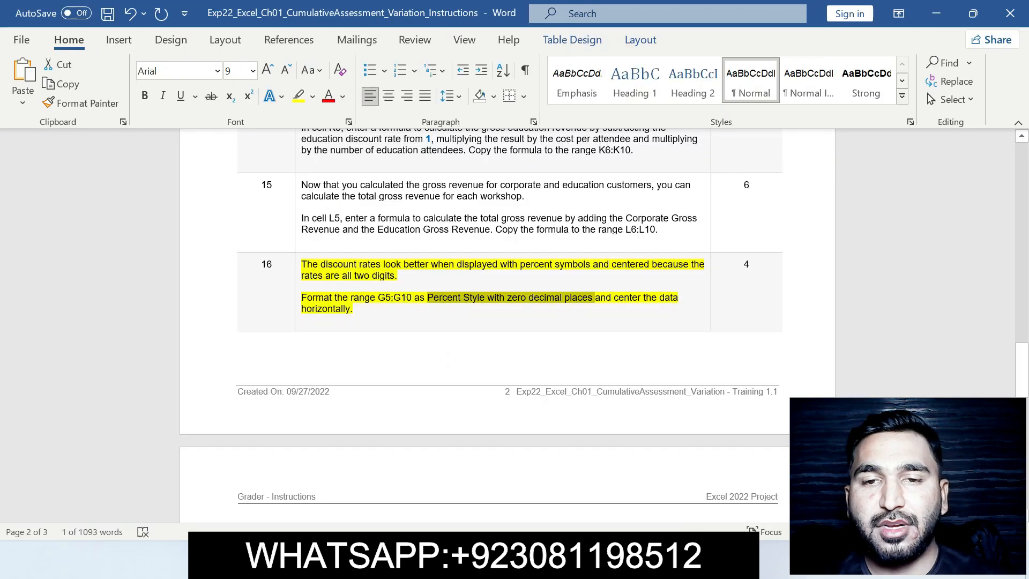
{"action": "key", "text": "alt+Tab"}
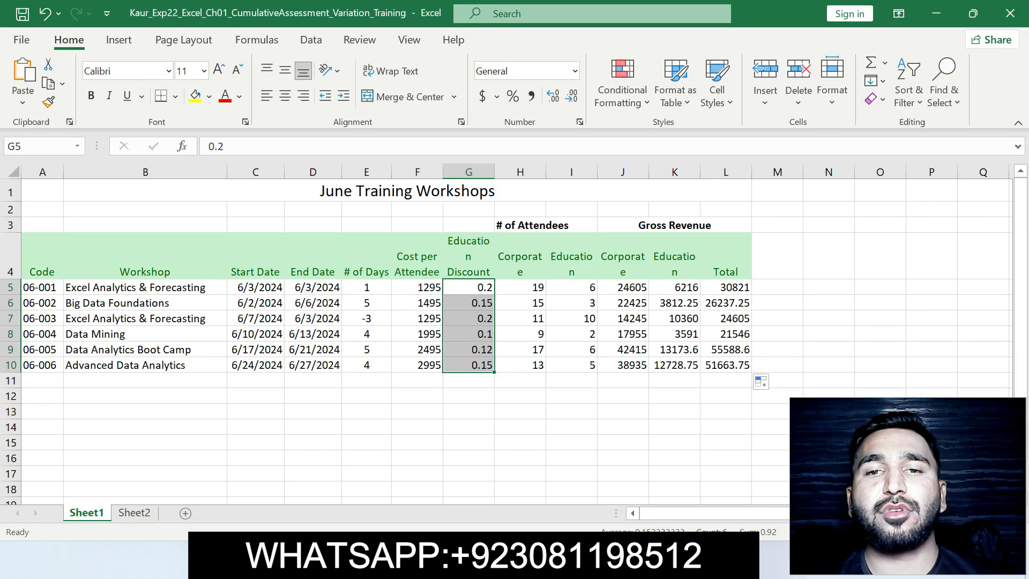
{"action": "key", "text": "ctrl+1"}
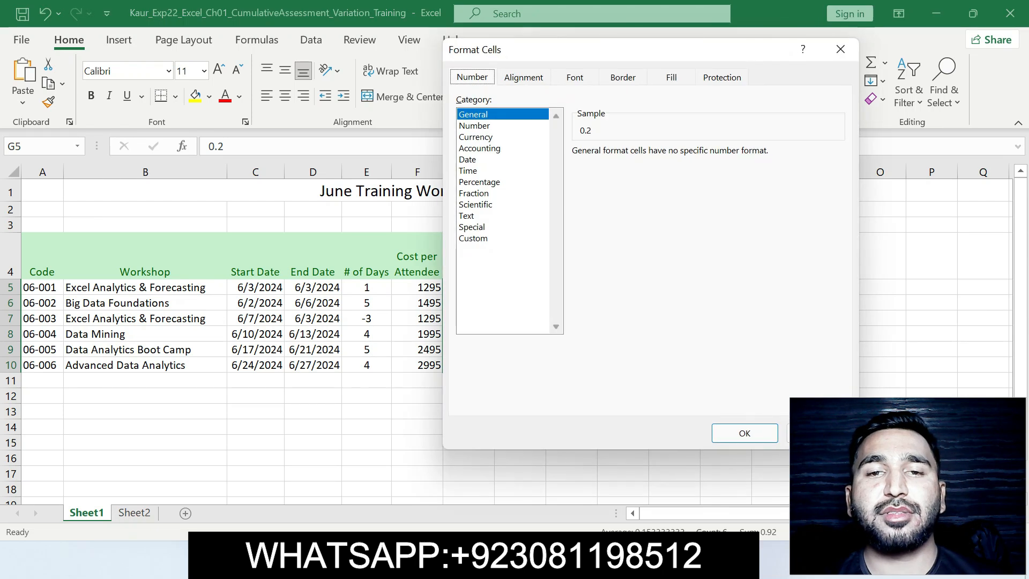
{"action": "left_click", "coordinate": [479, 183]}
{"action": "left_click", "coordinate": [679, 157]}
{"action": "left_click", "coordinate": [680, 156]}
{"action": "key", "text": "Return"}
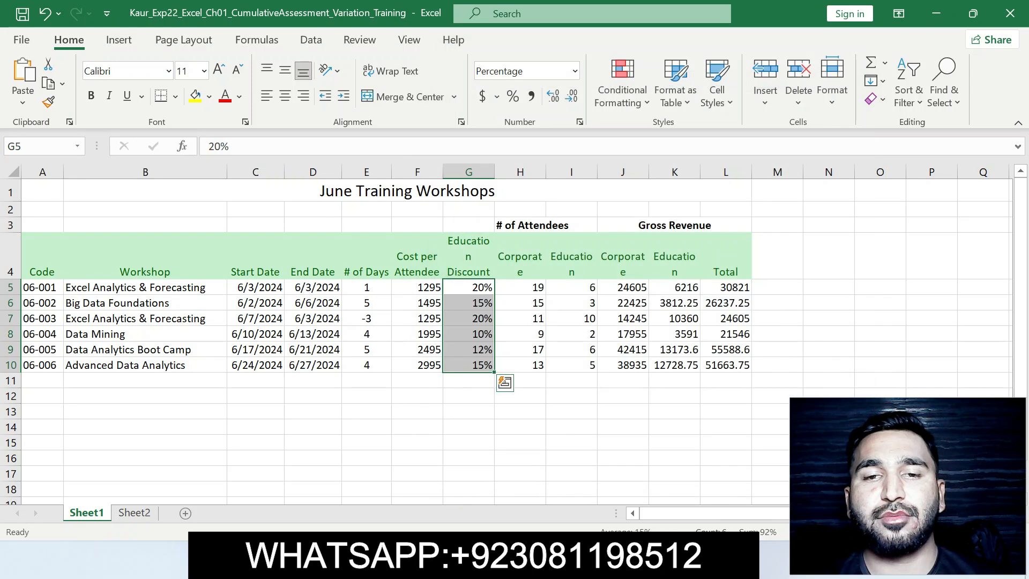
Check the alignment instruction in Word's step 16, and in Excel center the discount rates in G5:G10 horizontally.
{"action": "key", "text": "alt+Tab"}
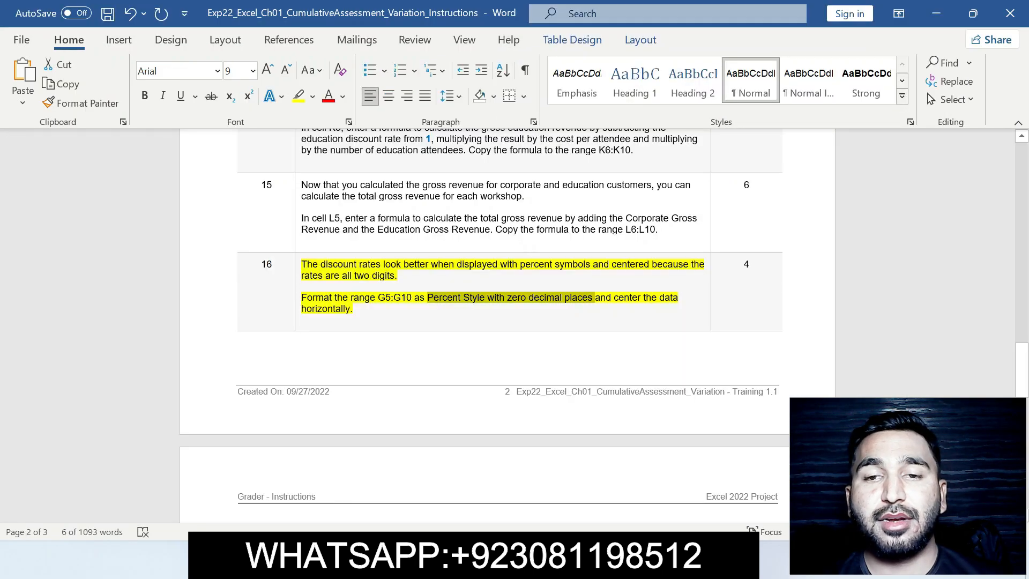
{"action": "left_click_drag", "start_coordinate": [614, 298], "coordinate": [358, 310]}
{"action": "key", "text": "alt+Tab"}
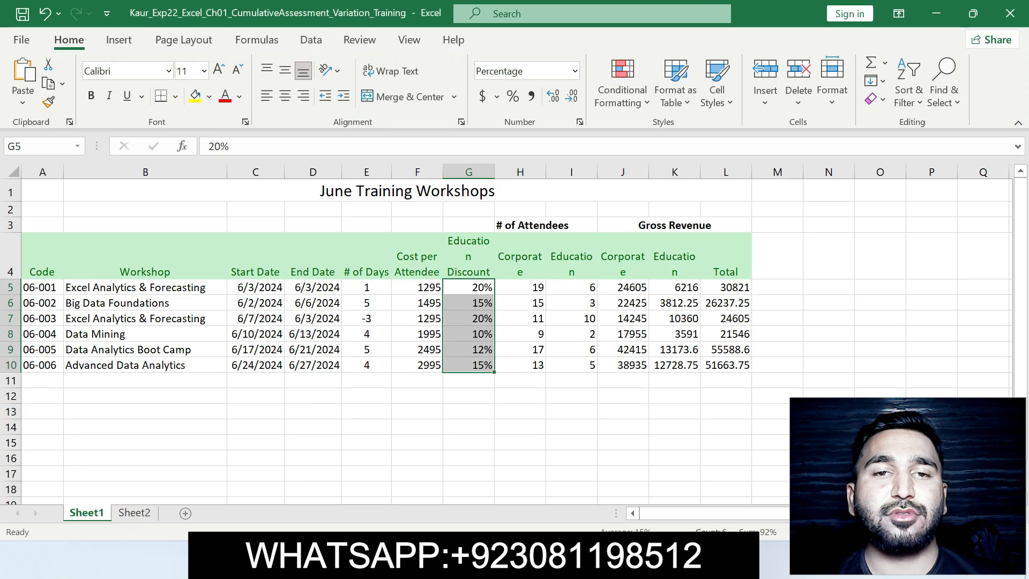
{"action": "left_click", "coordinate": [285, 96]}
Return to Word, undo the step 16 highlight, and highlight the number format instruction in step 17 in yellow.
{"action": "key", "text": "alt+Tab"}
{"action": "key", "text": "ctrl+z"}
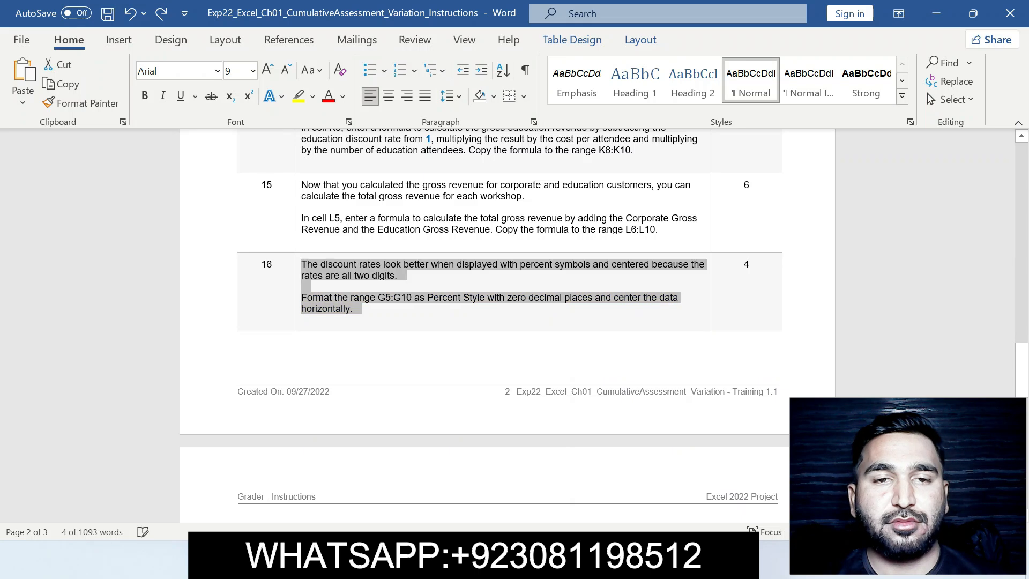
{"action": "left_click_drag", "start_coordinate": [1022, 370], "coordinate": [1022, 407]}
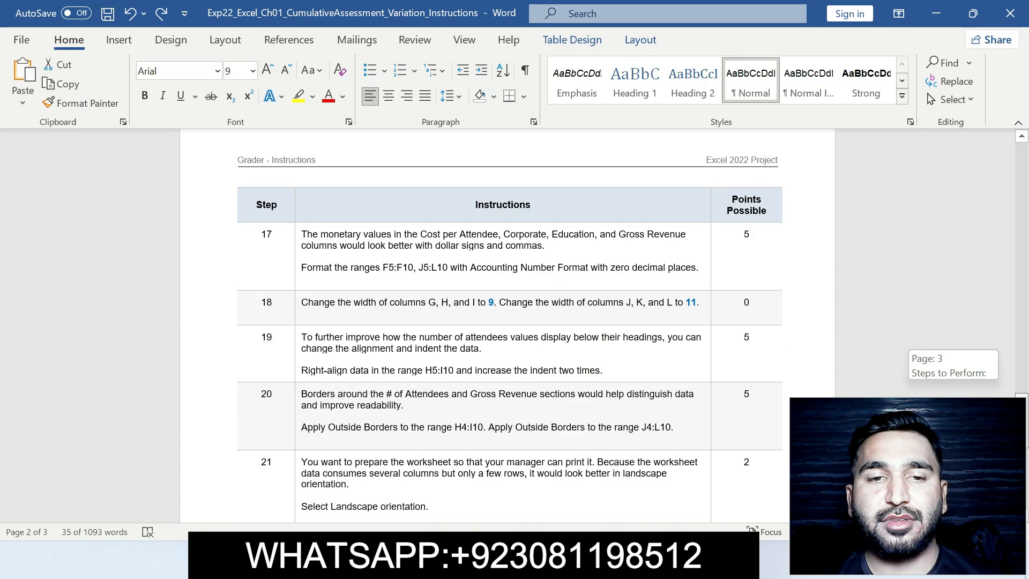
{"action": "left_click_drag", "start_coordinate": [302, 236], "coordinate": [707, 236]}
{"action": "left_click", "coordinate": [715, 218]}
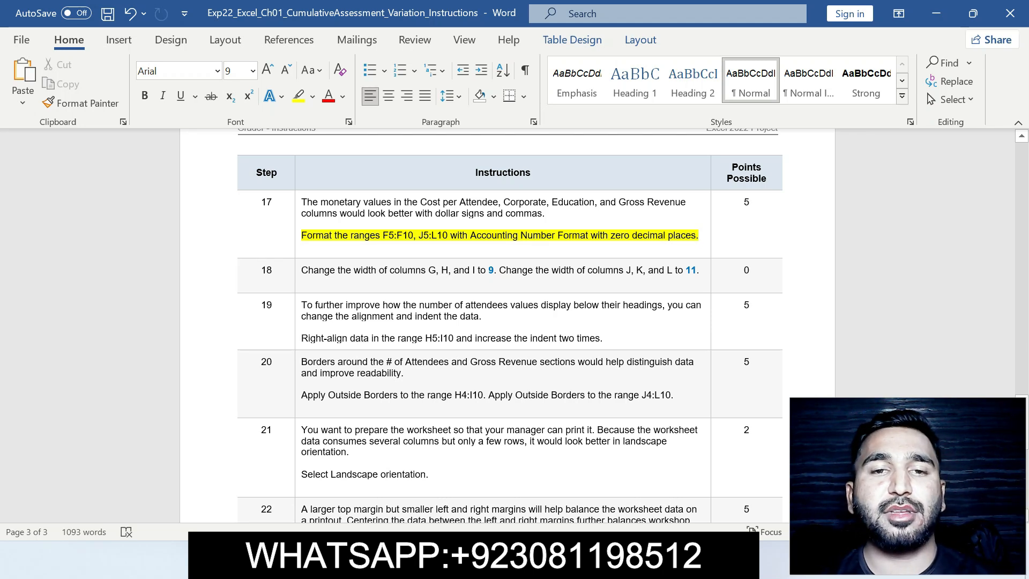
Copy the range F5:F10 from Word's step 17, and in Excel apply Accounting Number Format to that range.
{"action": "left_click_drag", "start_coordinate": [383, 235], "coordinate": [413, 234]}
{"action": "key", "text": "ctrl+c"}
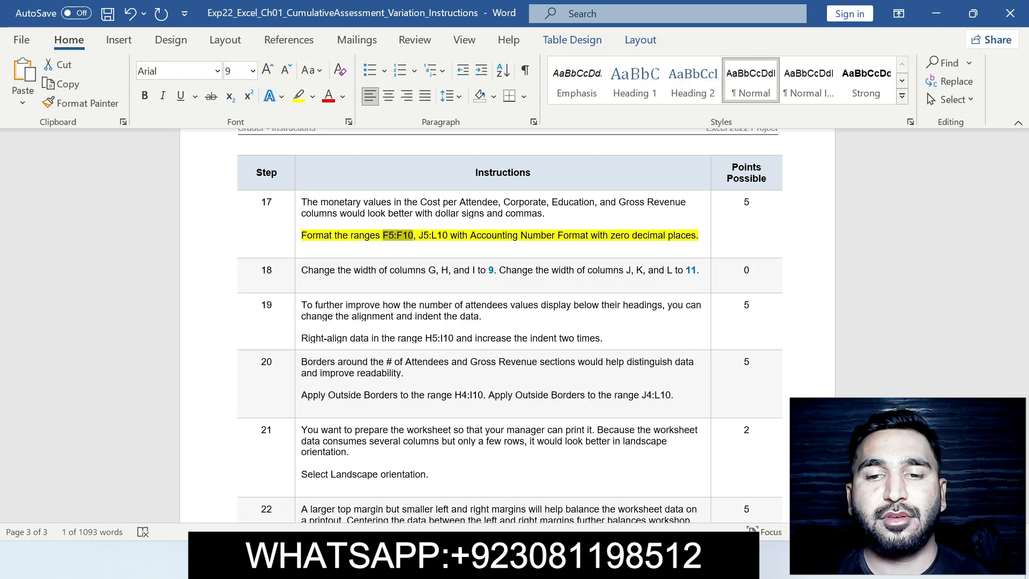
{"action": "key", "text": "alt+Tab"}
{"action": "left_click", "coordinate": [43, 146]}
{"action": "key", "text": "ctrl+v"}
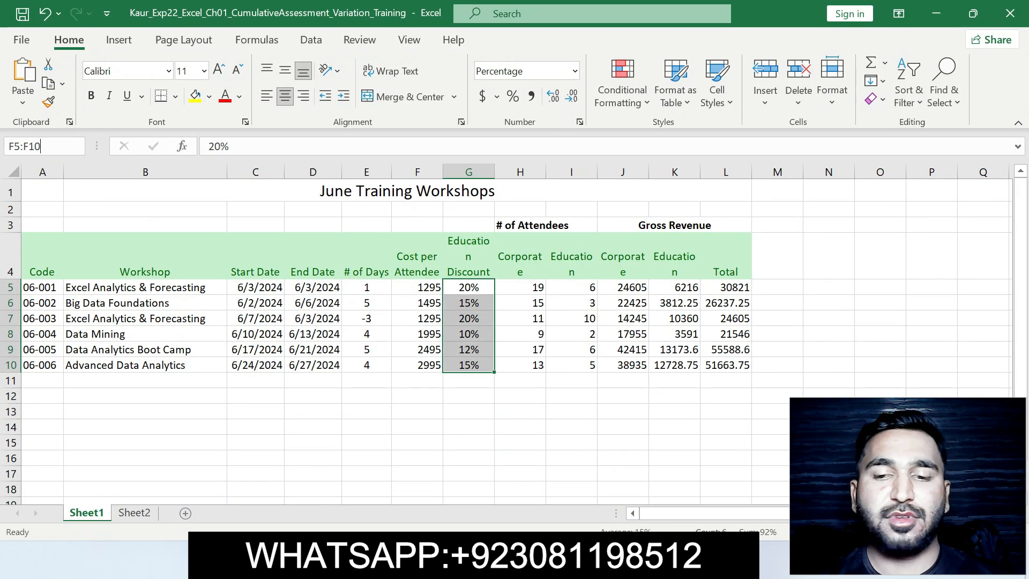
{"action": "key", "text": "Return"}
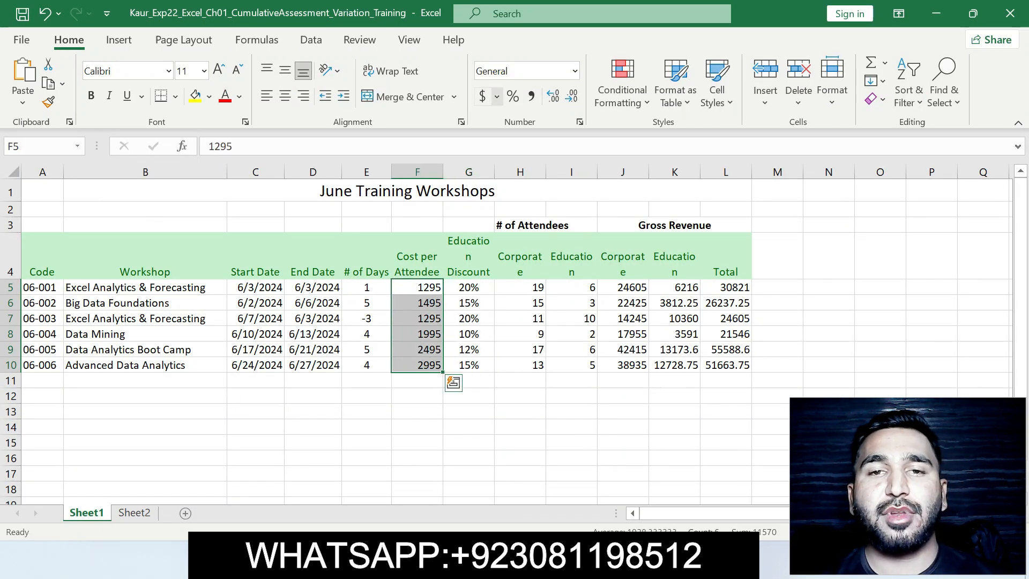
{"action": "left_click", "coordinate": [483, 96]}
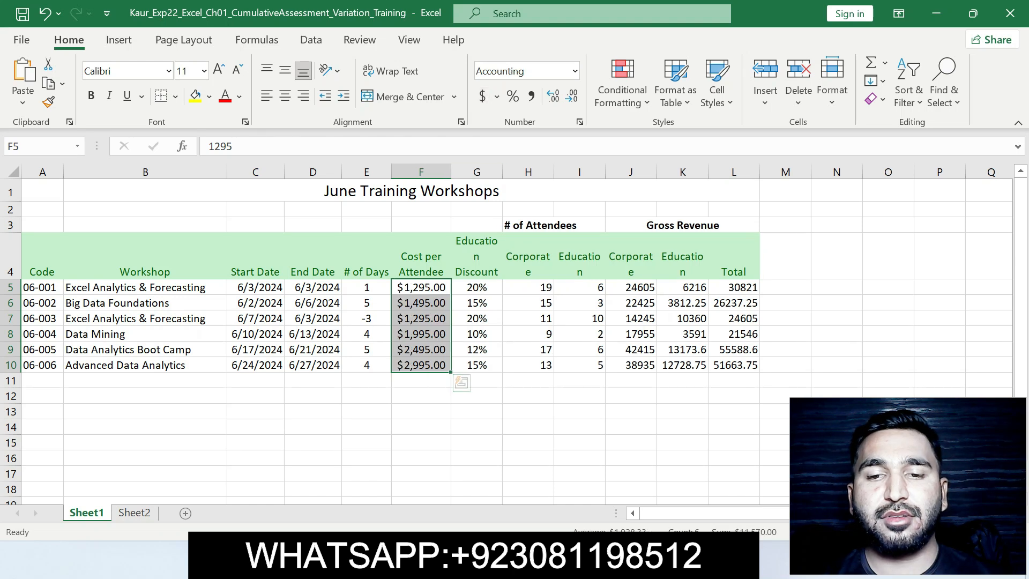
Check the decimal places required in Word's step 17, and in Excel set the Accounting format of F5:F10 to zero decimal places.
{"action": "key", "text": "alt+Tab"}
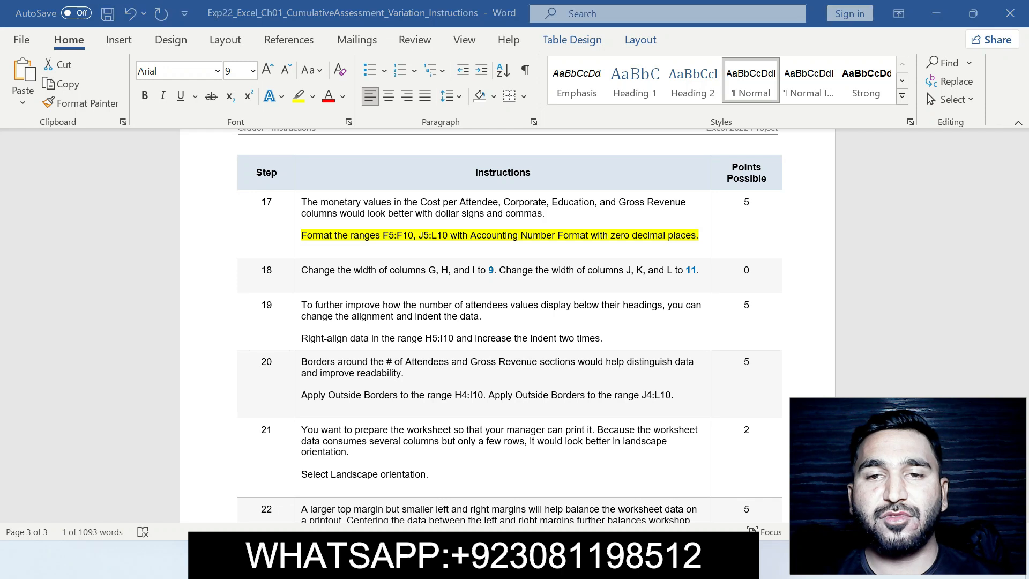
{"action": "key", "text": "alt+Tab"}
{"action": "left_click", "coordinate": [580, 122]}
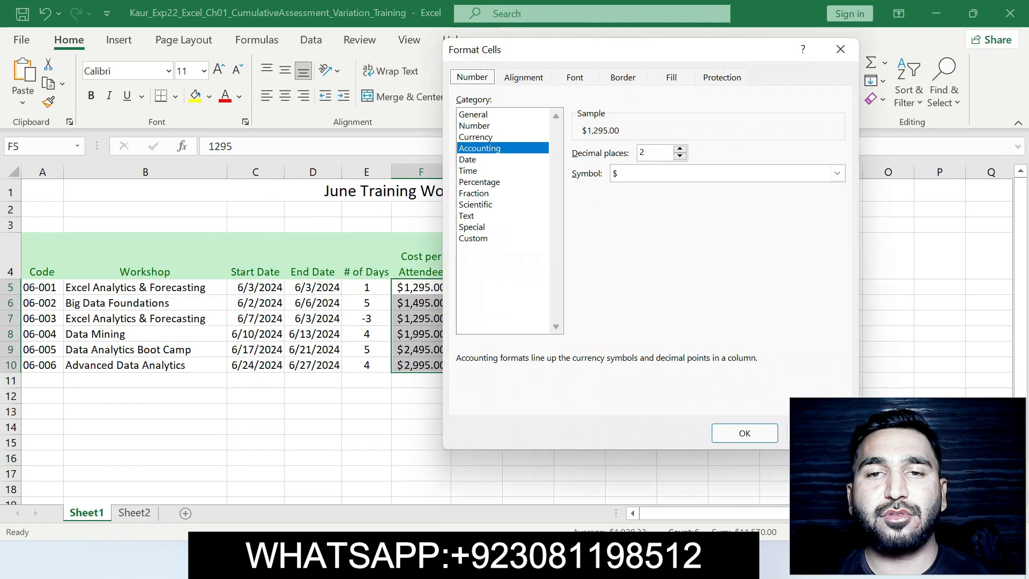
{"action": "left_click", "coordinate": [680, 157]}
{"action": "left_click", "coordinate": [679, 156]}
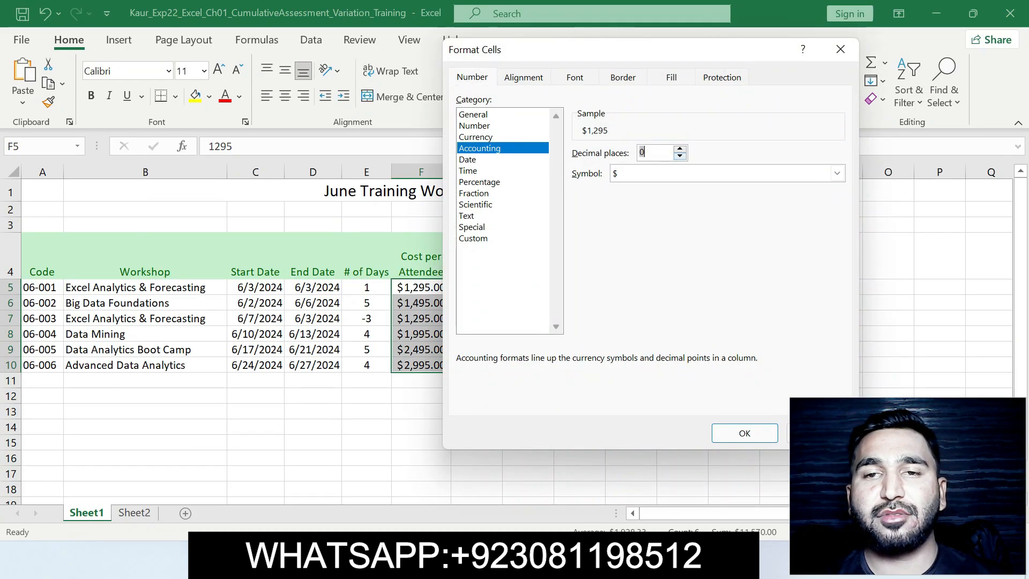
{"action": "left_click", "coordinate": [745, 433]}
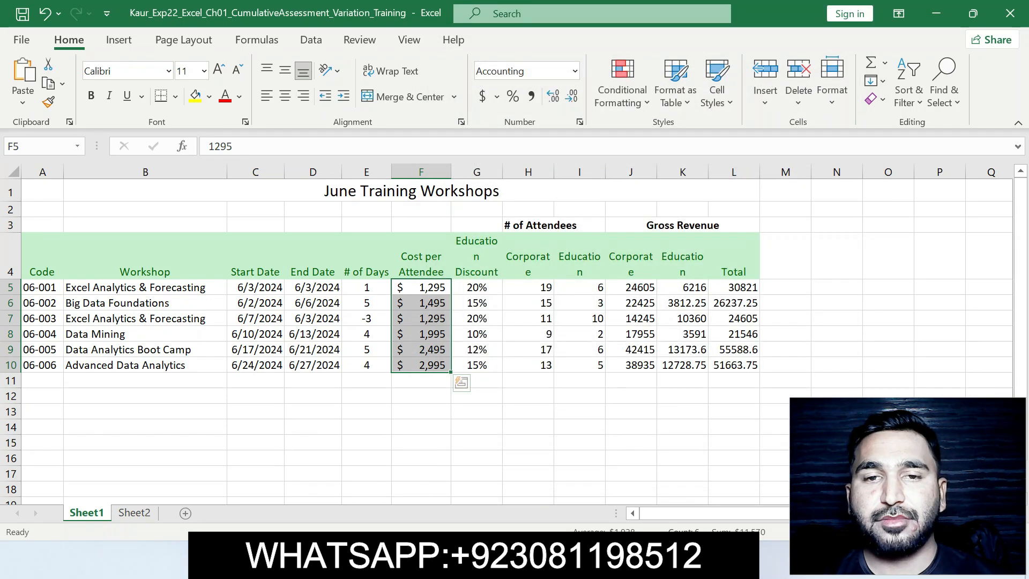
Take the second range from Word's step 17, and in Excel format J5:L10 as Accounting with the $ symbol and zero decimal places.
{"action": "key", "text": "alt+Tab"}
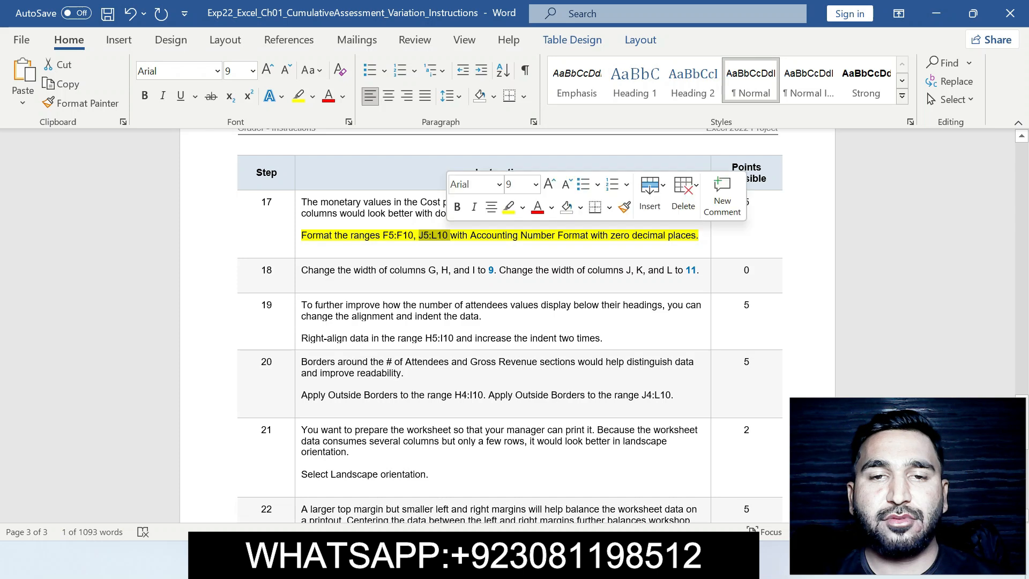
{"action": "key", "text": "alt+Tab"}
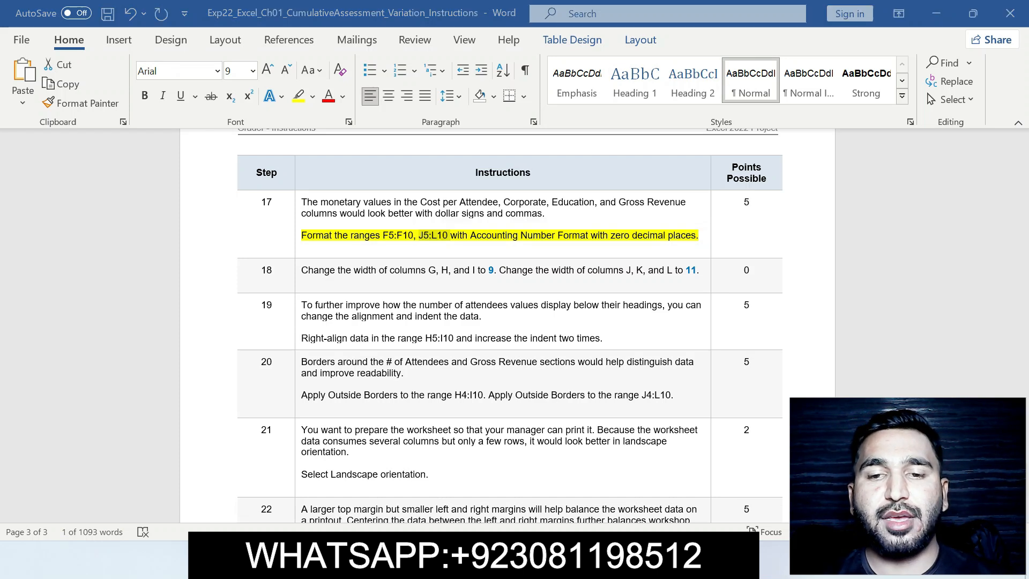
{"action": "left_click", "coordinate": [38, 146]}
{"action": "type", "text": "J5:L10"}
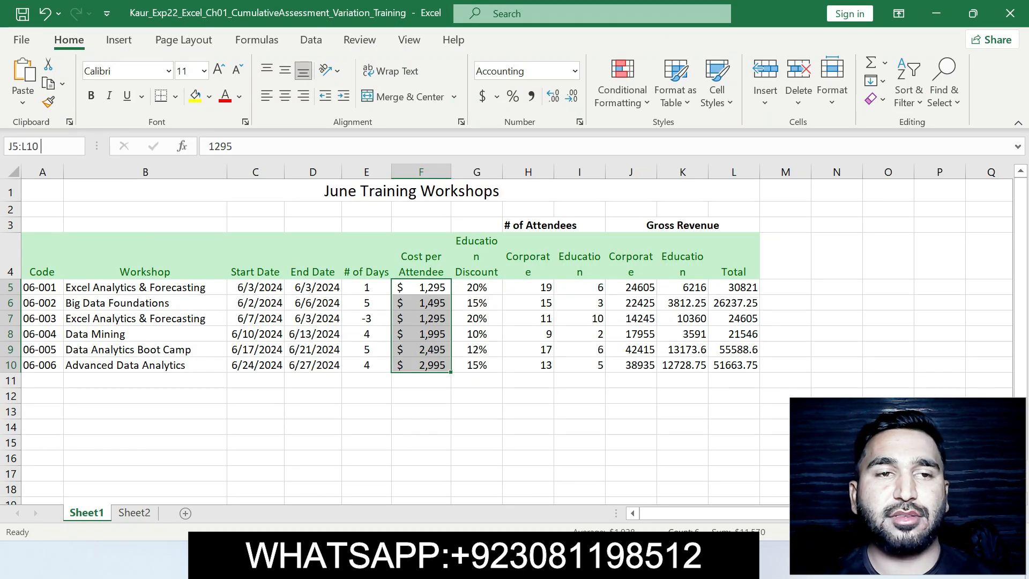
{"action": "key", "text": "Return"}
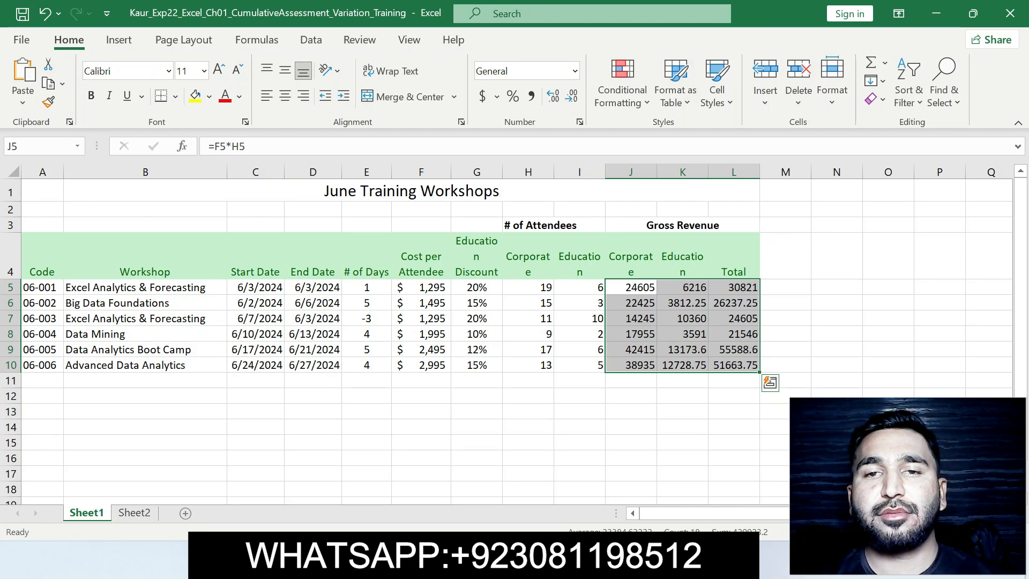
{"action": "left_click", "coordinate": [581, 123]}
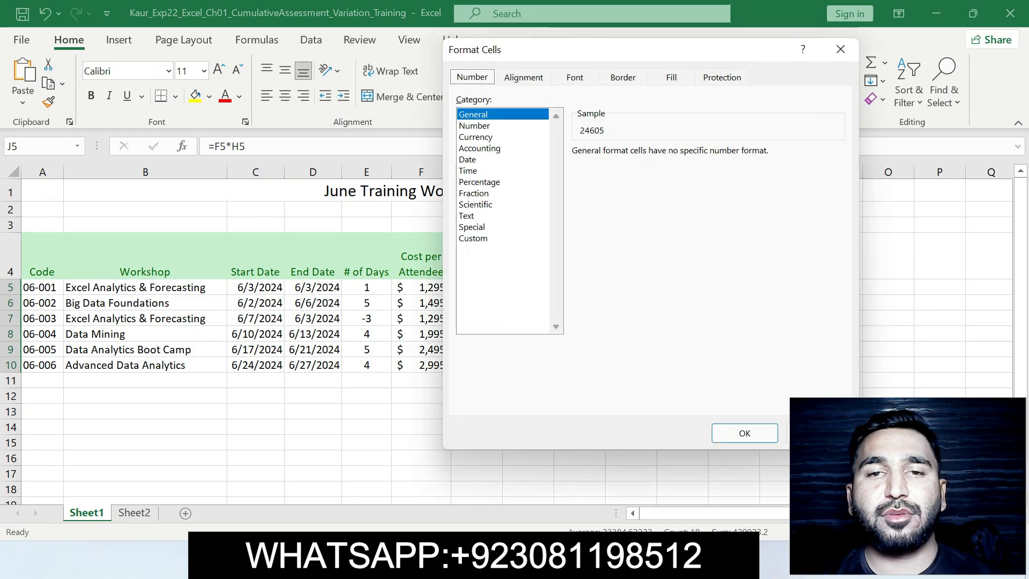
{"action": "left_click", "coordinate": [499, 148]}
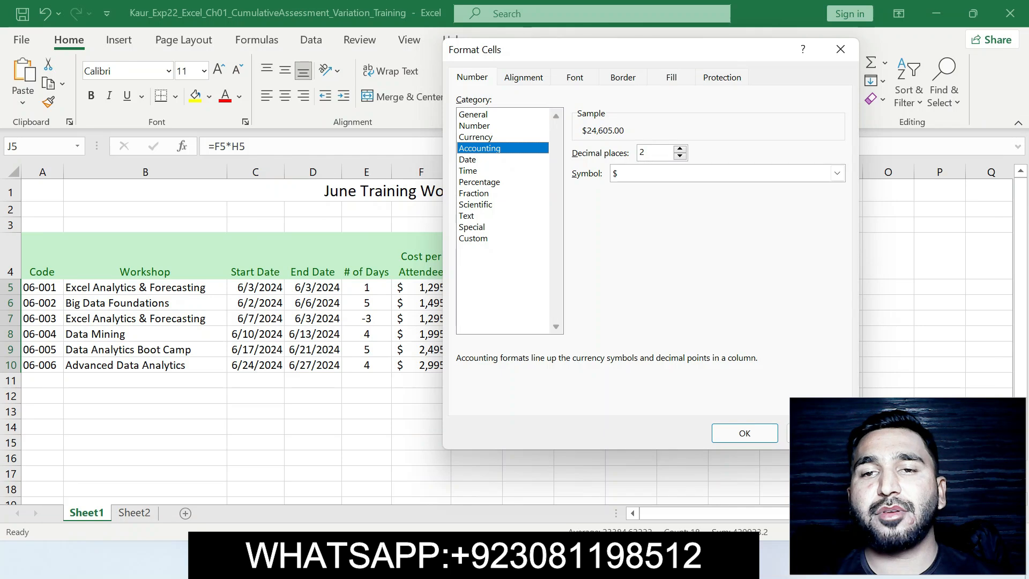
{"action": "left_click", "coordinate": [680, 156]}
{"action": "left_click", "coordinate": [680, 156]}
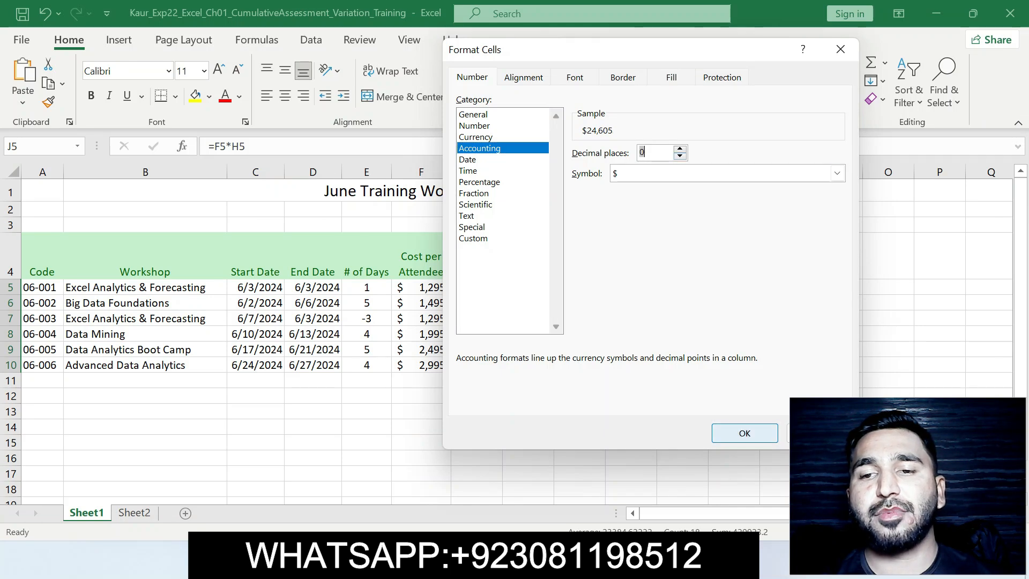
{"action": "left_click", "coordinate": [745, 433]}
{"action": "left_click", "coordinate": [580, 381]}
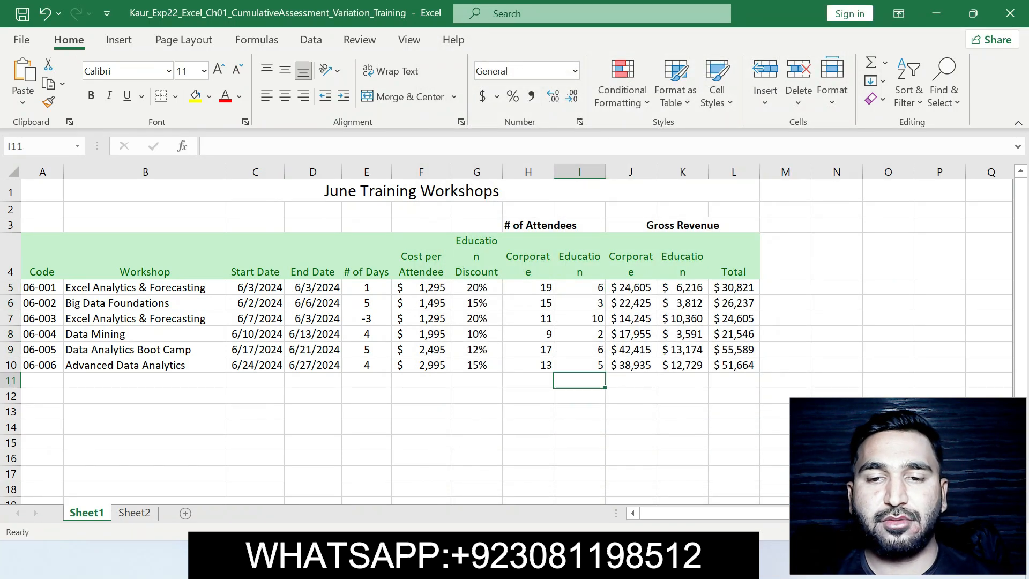
Return to Word, undo the step 17 highlight, and highlight step 18 in yellow from its start through "columns J,".
{"action": "key", "text": "alt+Tab"}
{"action": "key", "text": "ctrl+z"}
{"action": "left_click_drag", "start_coordinate": [302, 270], "coordinate": [637, 270]}
{"action": "left_click", "coordinate": [712, 245]}
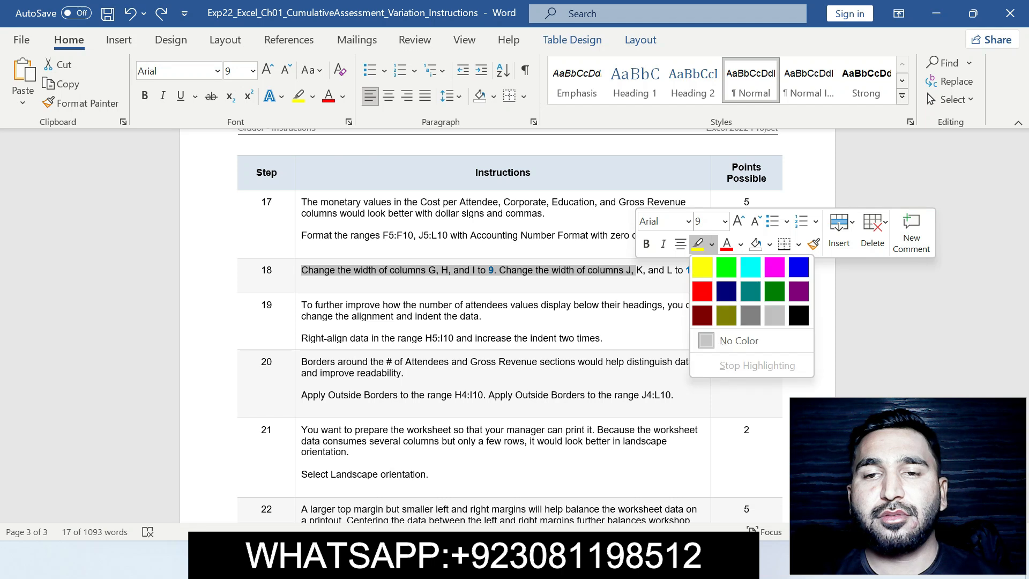
{"action": "left_click", "coordinate": [702, 267]}
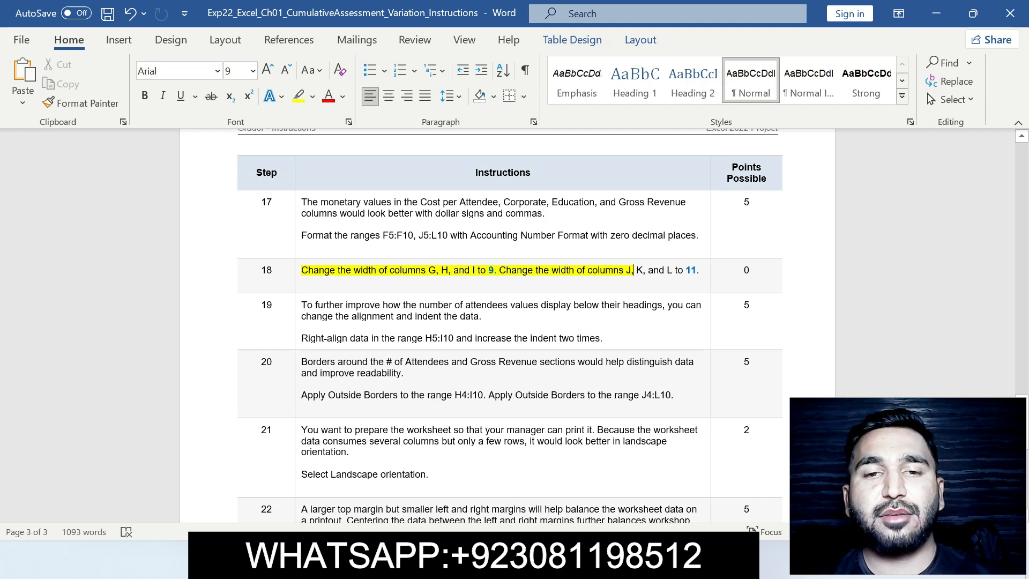
Check the column widths in Word's step 18, and in Excel set the width of columns G, H, and I to 9.
{"action": "key", "text": "alt+Tab"}
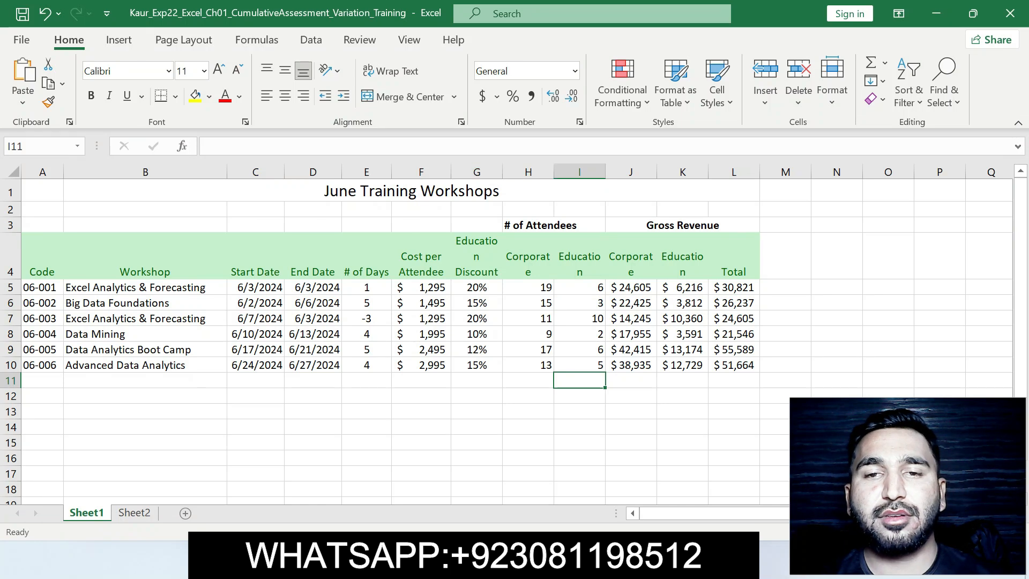
{"action": "key", "text": "alt+Tab"}
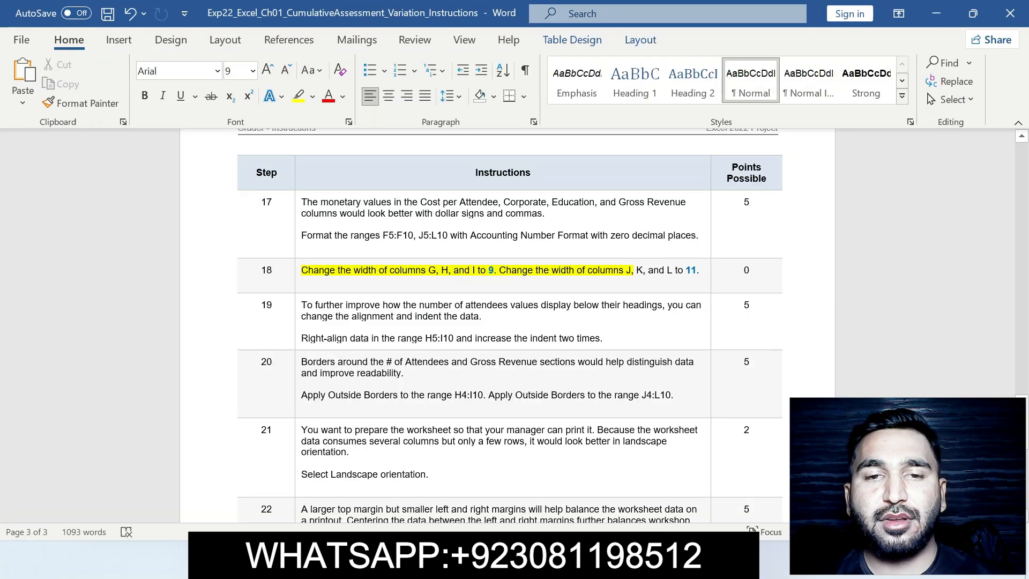
{"action": "key", "text": "alt+Tab"}
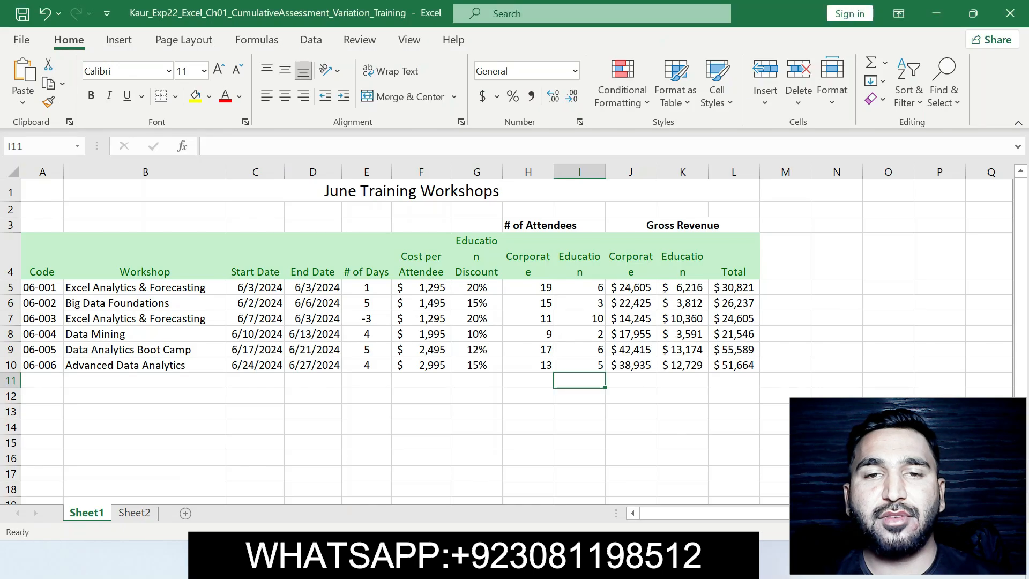
{"action": "left_click", "coordinate": [477, 172]}
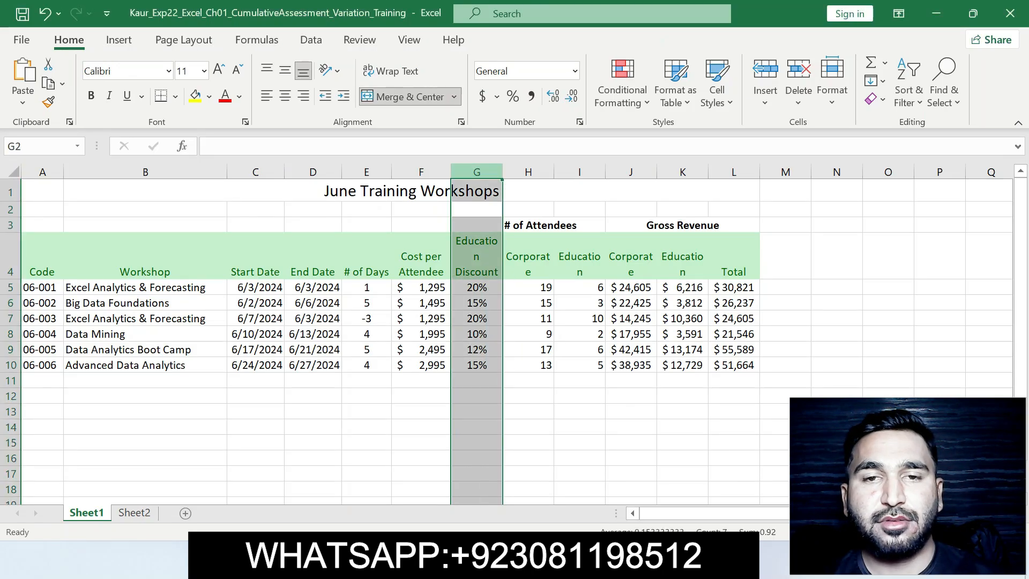
{"action": "left_click", "coordinate": [528, 172], "text": "ctrl"}
{"action": "left_click", "coordinate": [580, 172], "text": "ctrl"}
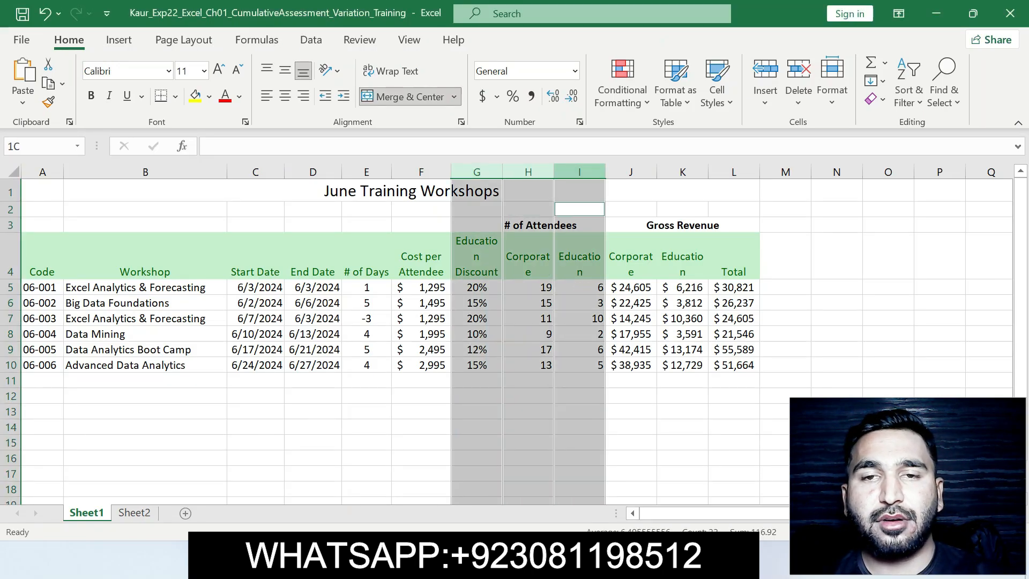
{"action": "right_click", "coordinate": [583, 173]}
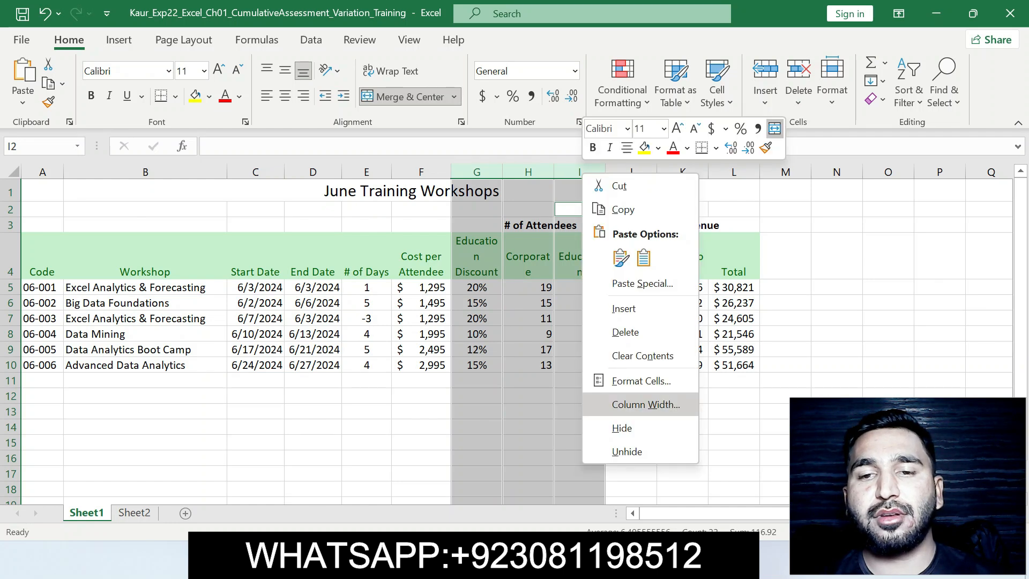
{"action": "left_click", "coordinate": [646, 405]}
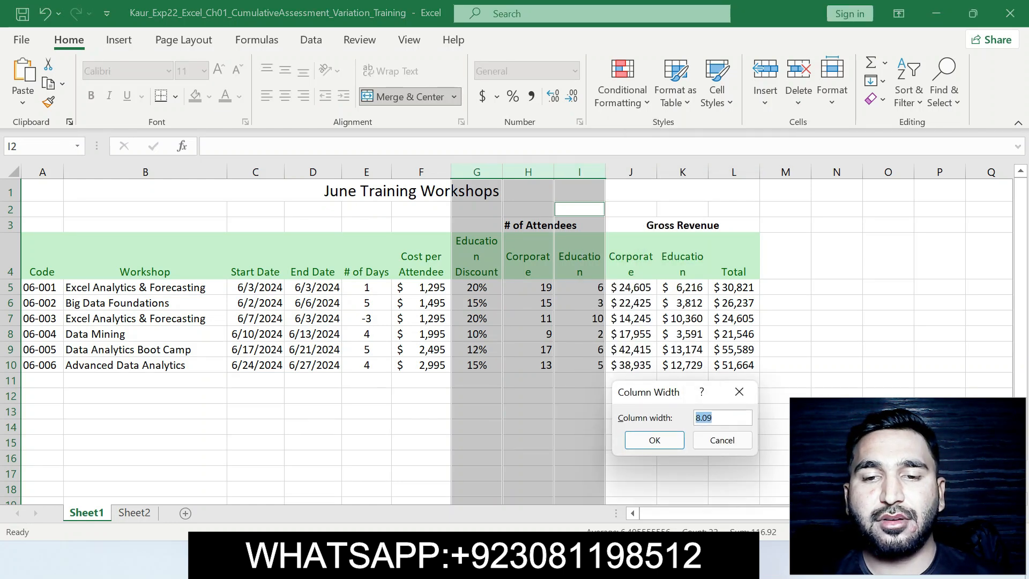
{"action": "key", "text": "alt+Tab"}
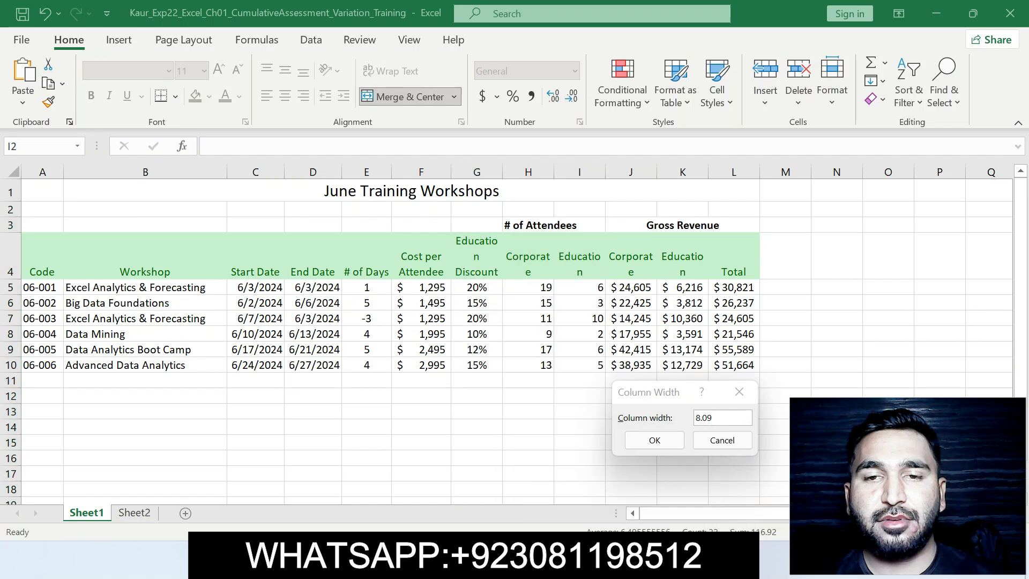
{"action": "key", "text": "alt+Tab"}
{"action": "key", "text": "alt+Tab"}
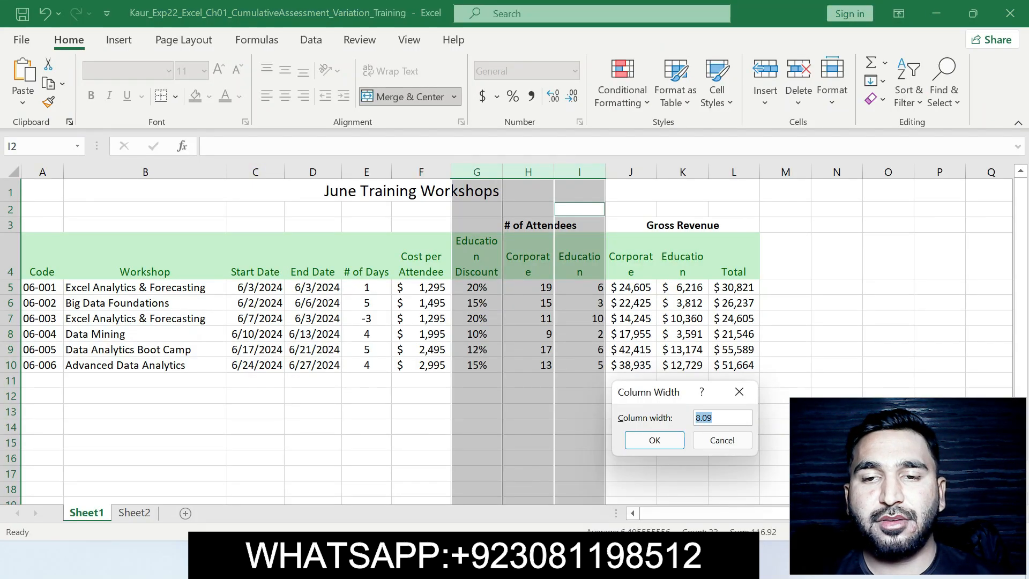
{"action": "type", "text": "9"}
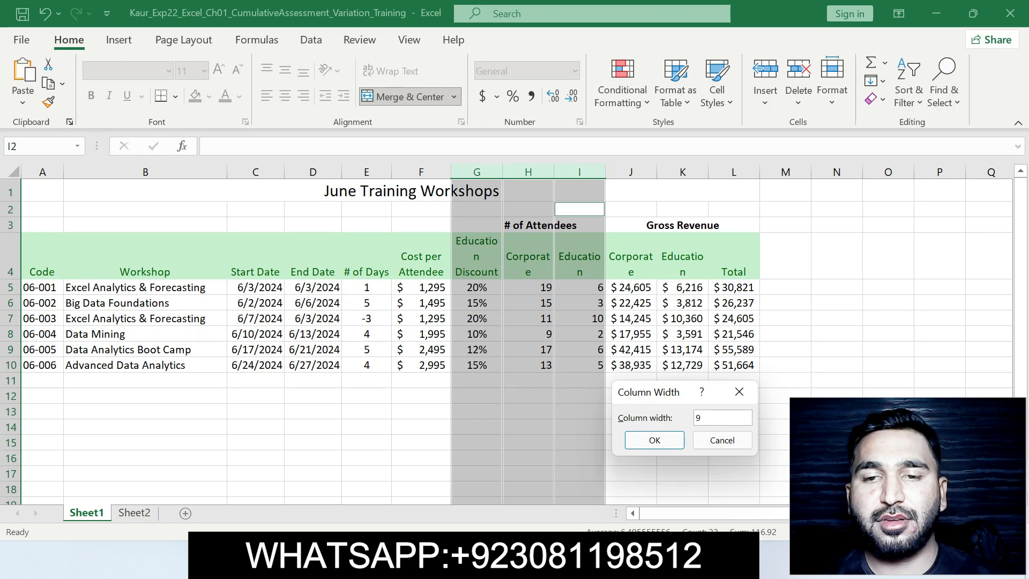
{"action": "key", "text": "Return"}
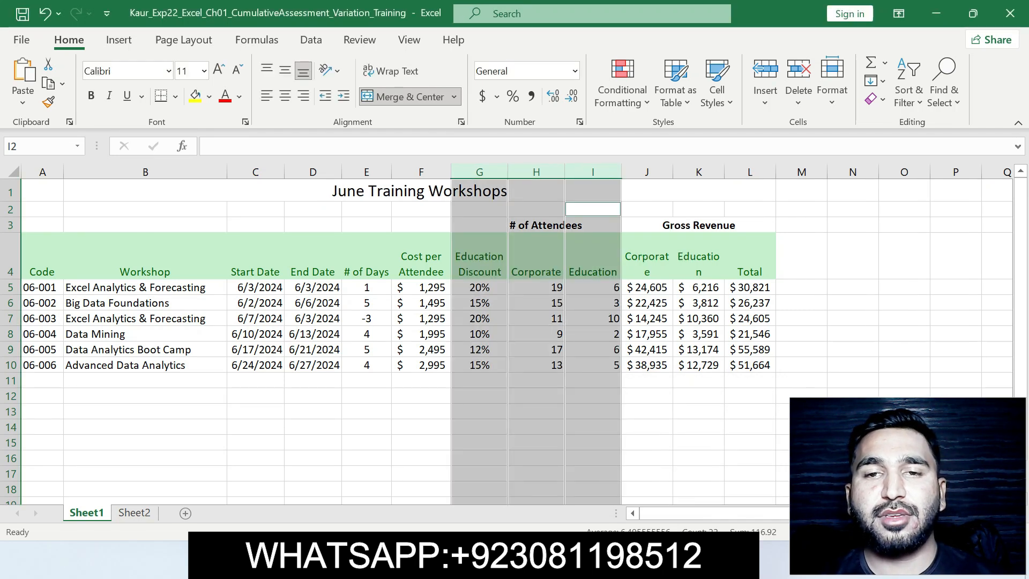
{"action": "left_click", "coordinate": [421, 427]}
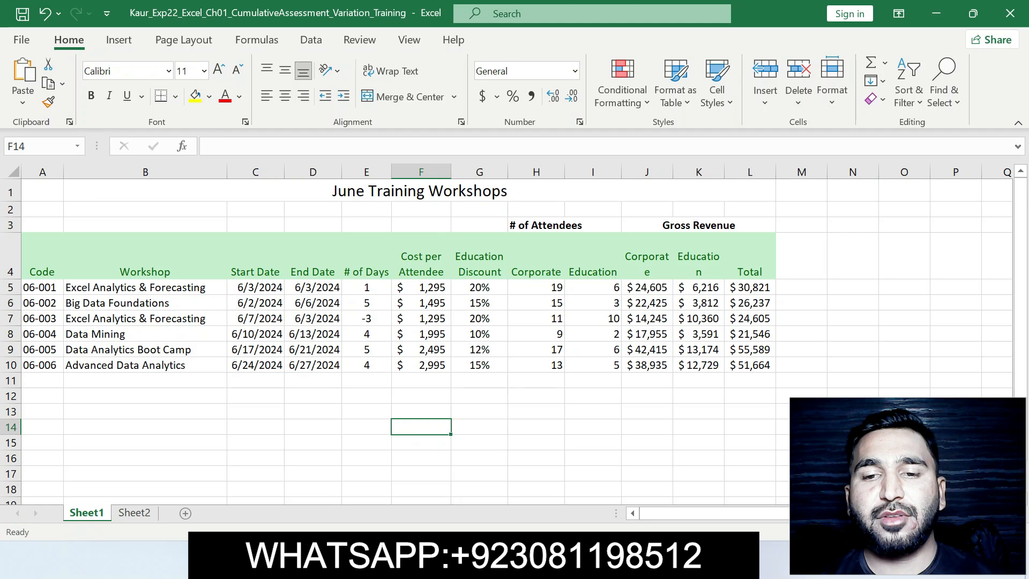
Check the remaining column widths in Word's step 18, and in Excel set the width of columns J, K, and L to 11.
{"action": "key", "text": "alt+Tab"}
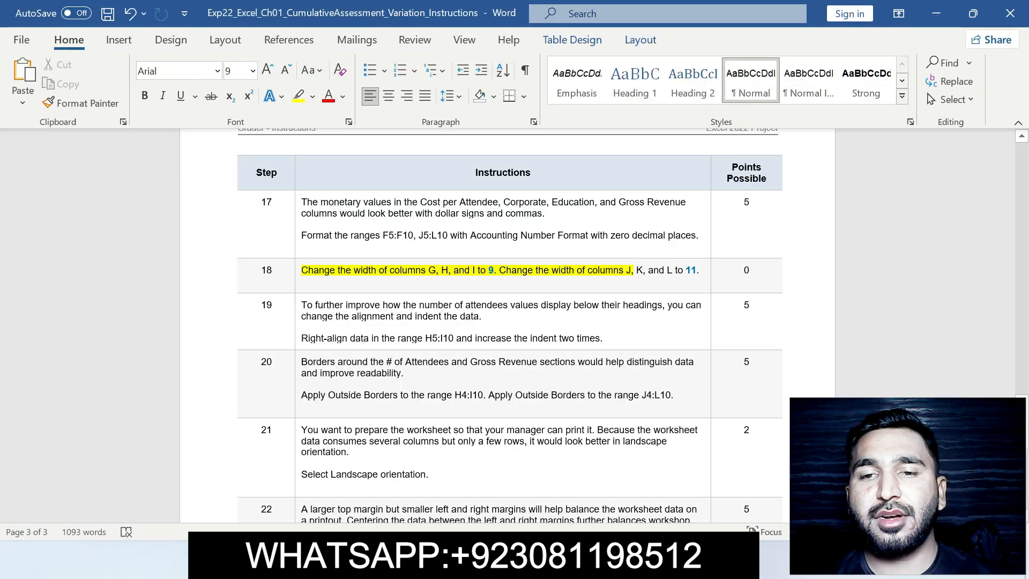
{"action": "left_click_drag", "start_coordinate": [552, 270], "coordinate": [687, 271]}
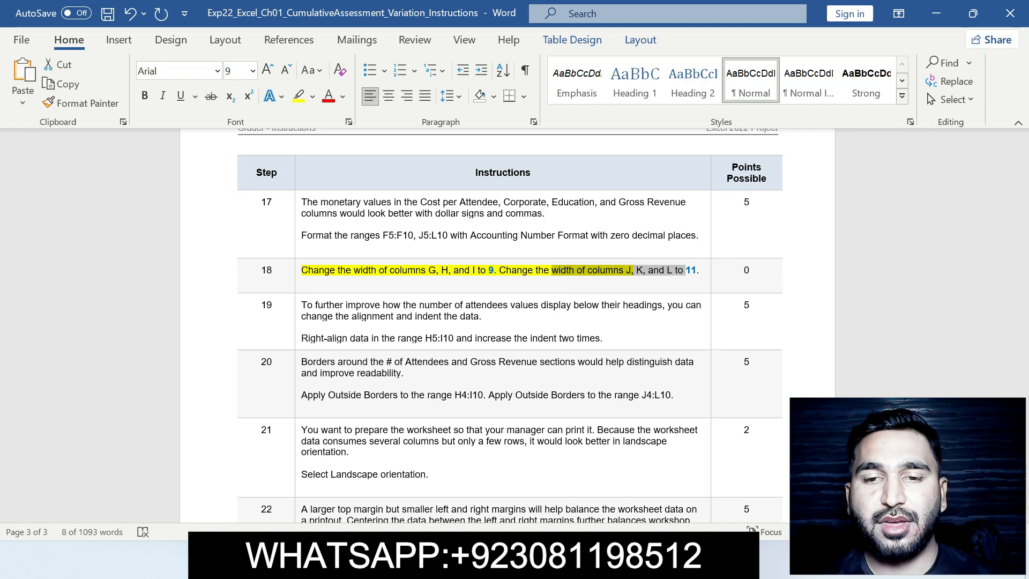
{"action": "key", "text": "alt+Tab"}
{"action": "left_click", "coordinate": [647, 172]}
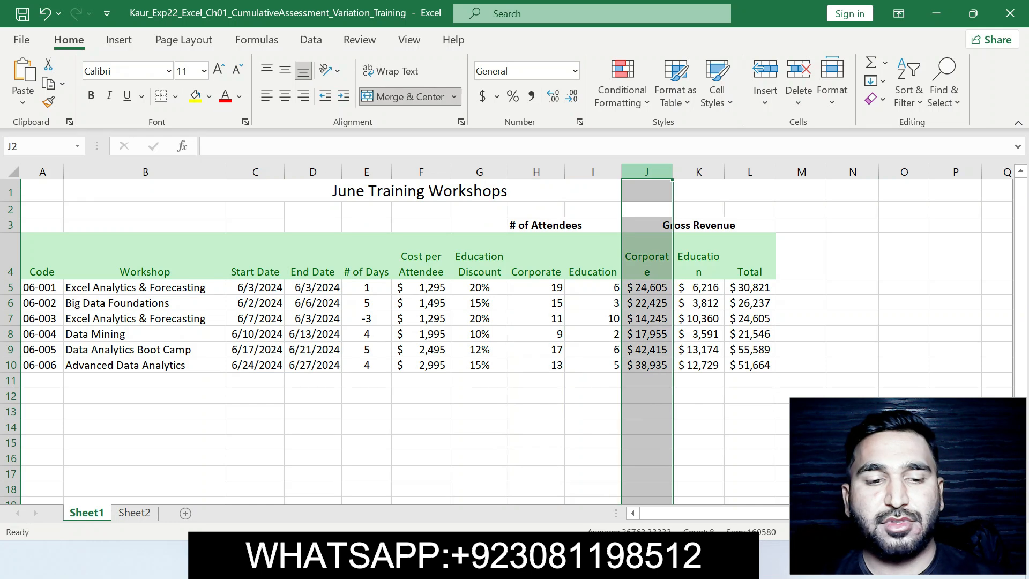
{"action": "left_click", "coordinate": [698, 172], "text": "ctrl"}
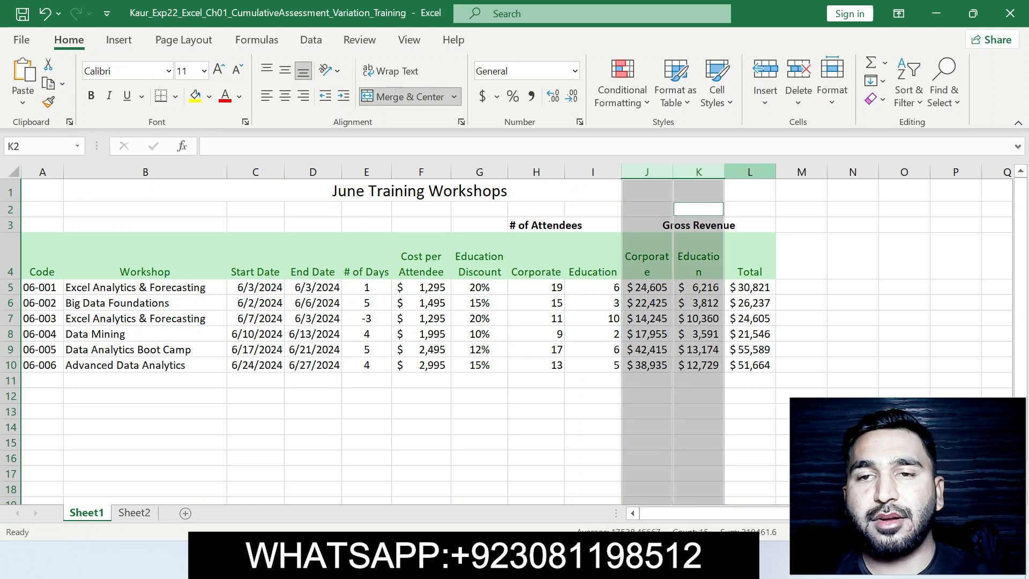
{"action": "left_click", "coordinate": [750, 172], "text": "ctrl"}
{"action": "right_click", "coordinate": [760, 172]}
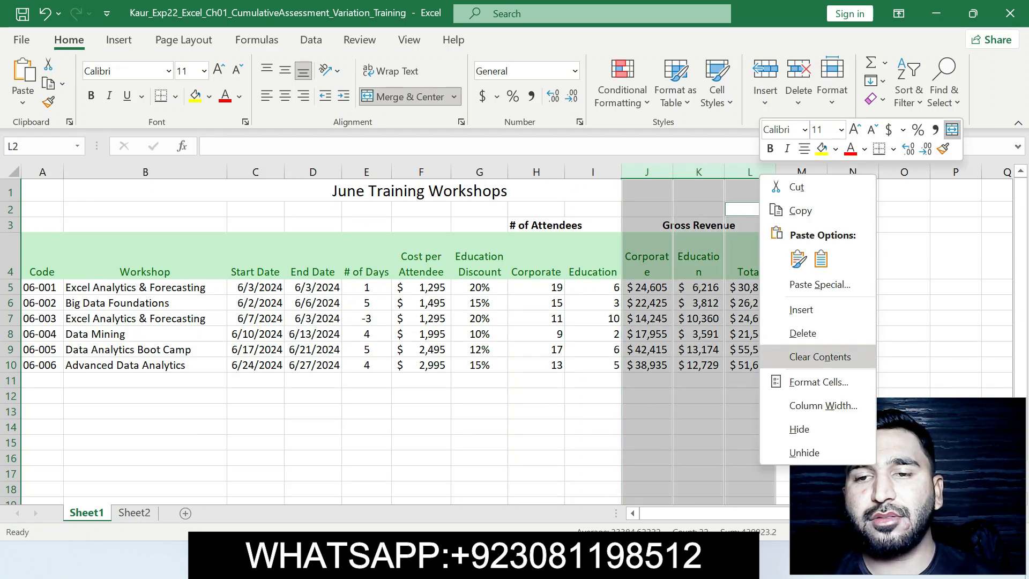
{"action": "left_click", "coordinate": [823, 406]}
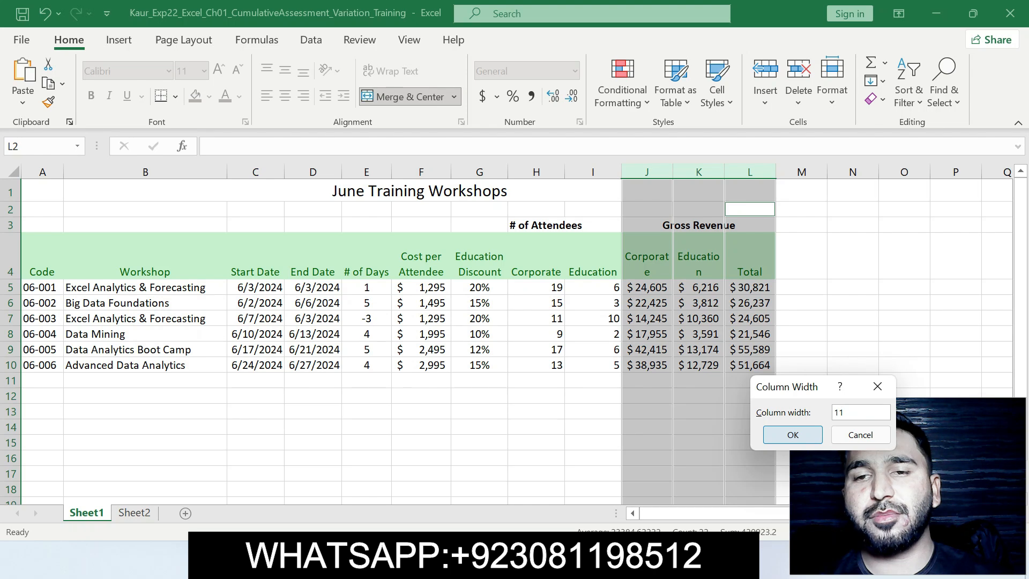
{"action": "key", "text": "Return"}
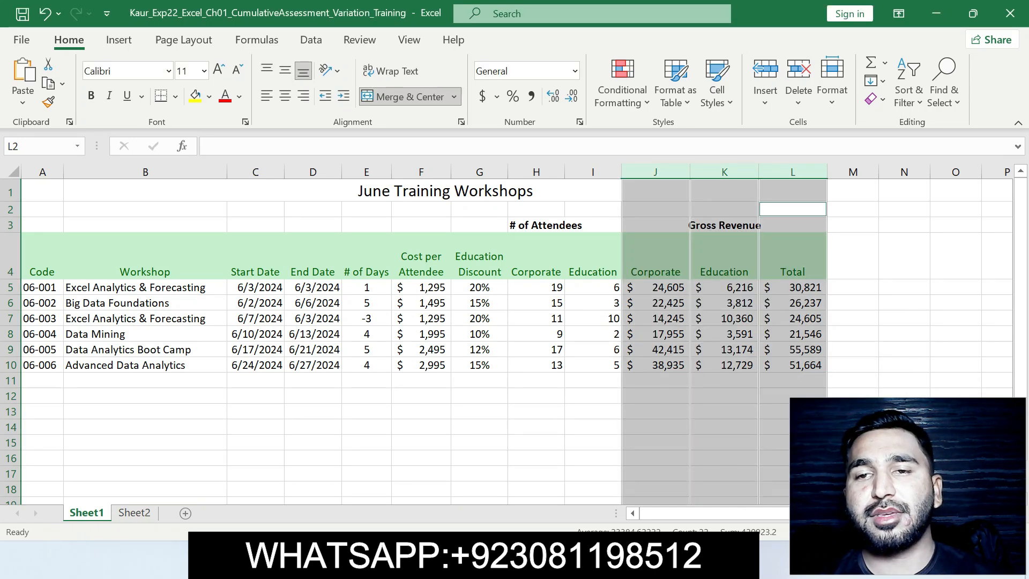
{"action": "left_click", "coordinate": [421, 458]}
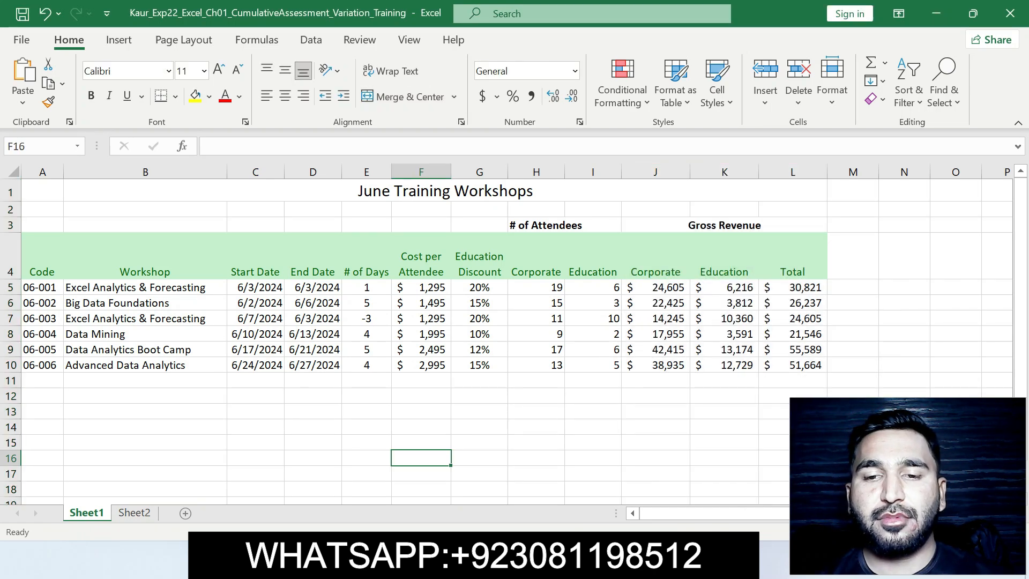
Return to Word, undo the step 18 highlight, and highlight step 19's right-align and indent sentence in yellow.
{"action": "key", "text": "alt+Tab"}
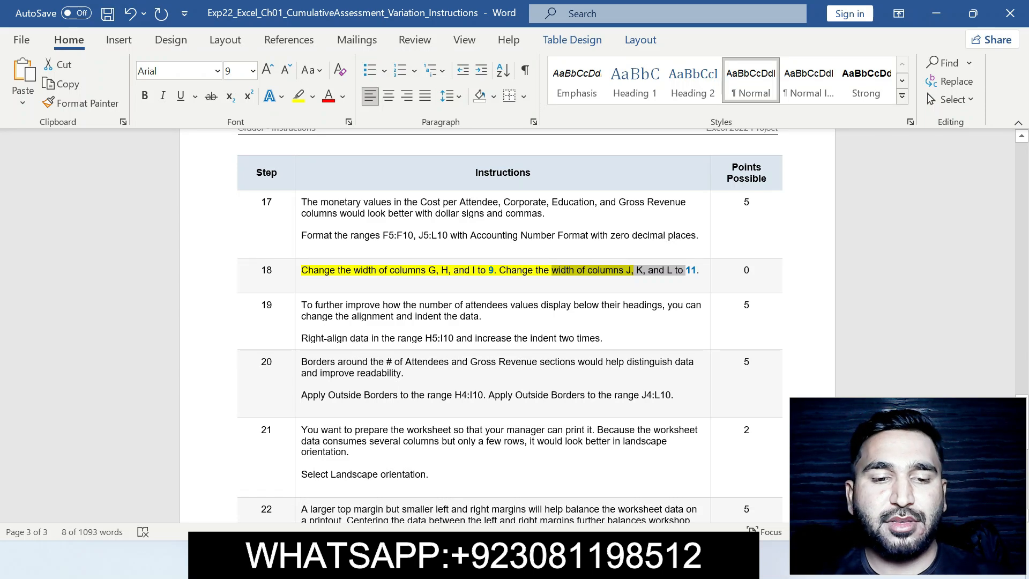
{"action": "key", "text": "ctrl+z"}
{"action": "left_click_drag", "start_coordinate": [303, 327], "coordinate": [602, 339]}
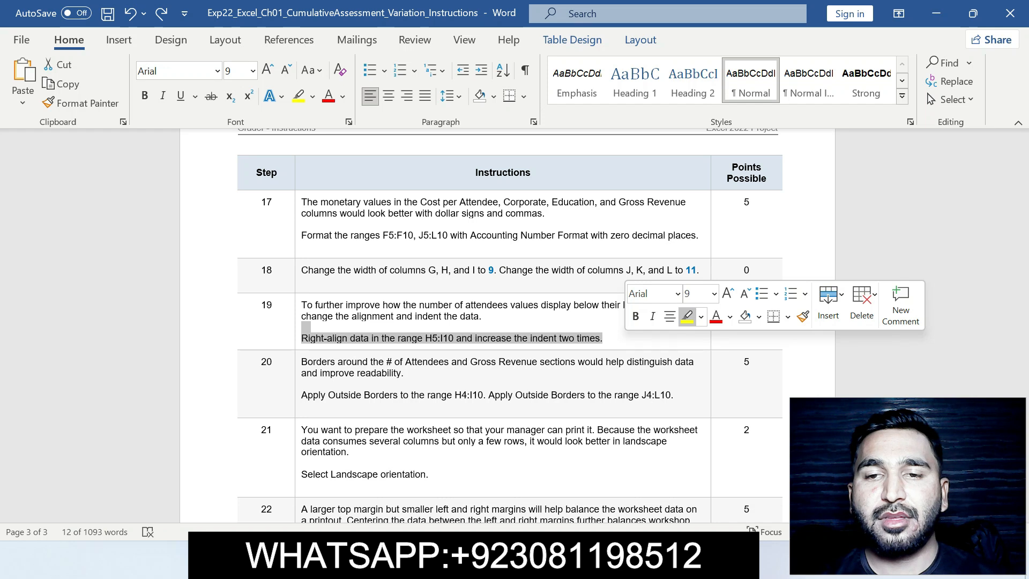
{"action": "left_click", "coordinate": [688, 316]}
{"action": "left_click", "coordinate": [603, 337]}
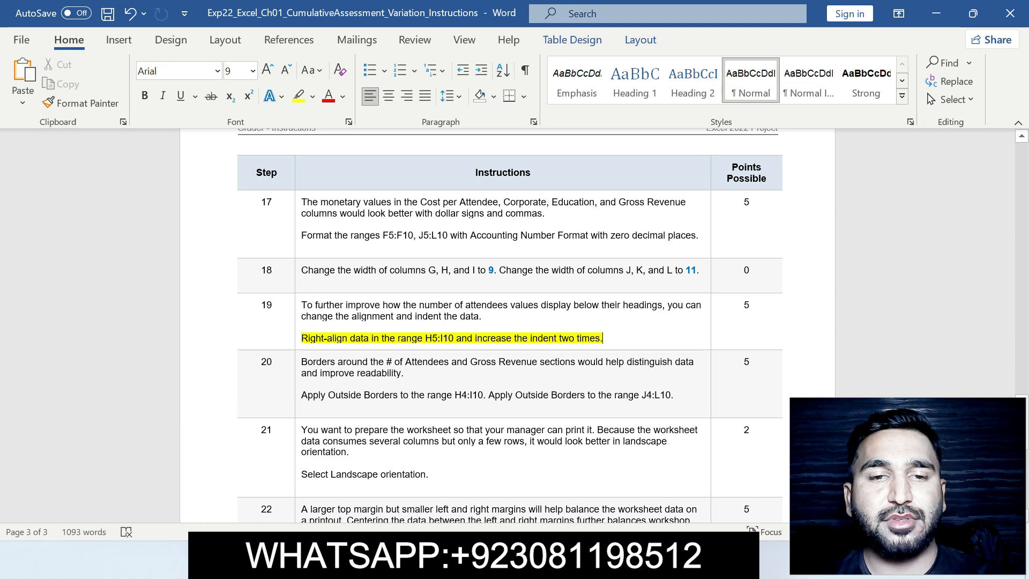
Take the range from Word's step 19, and in Excel right-align H5:I10 and increase its indent two times.
{"action": "left_click_drag", "start_coordinate": [425, 339], "coordinate": [455, 338]}
{"action": "key", "text": "ctrl+c"}
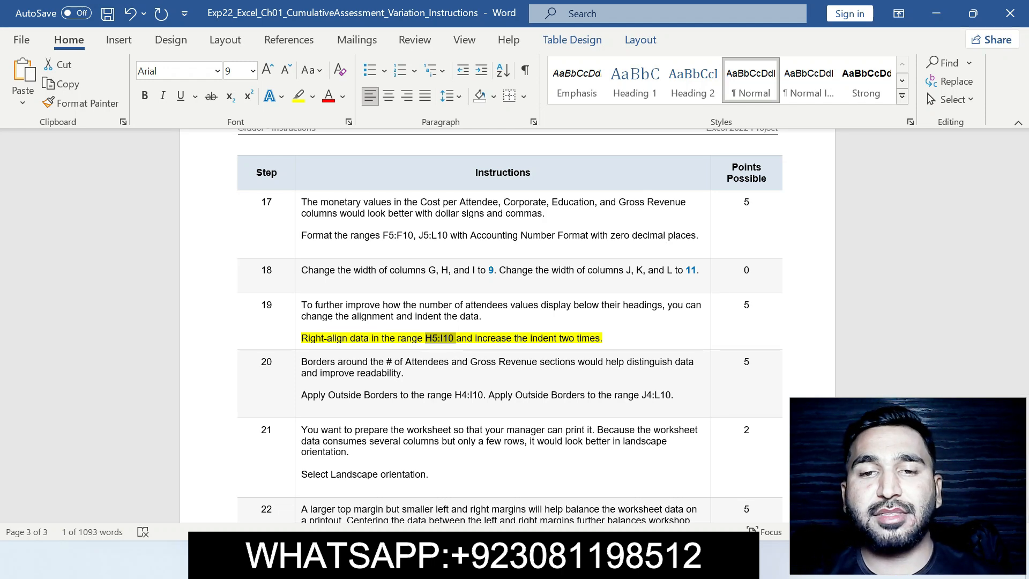
{"action": "key", "text": "alt+Tab"}
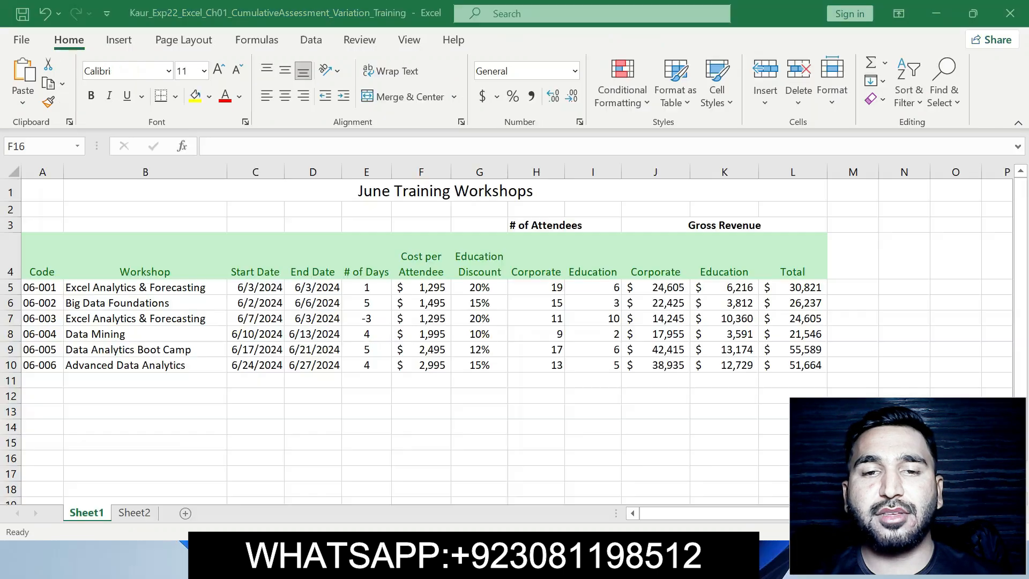
{"action": "left_click", "coordinate": [36, 147]}
{"action": "key", "text": "ctrl+v"}
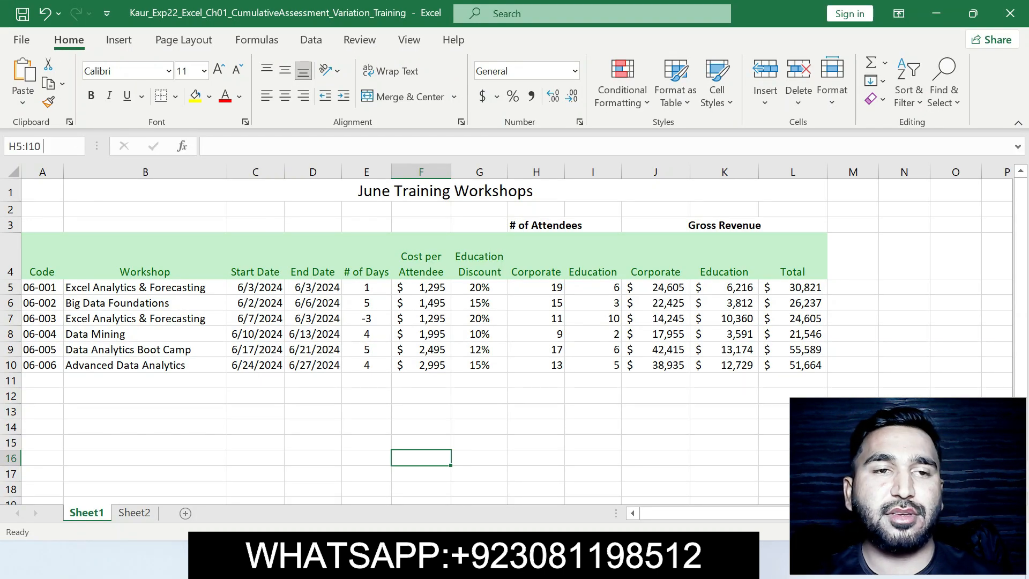
{"action": "key", "text": "Return"}
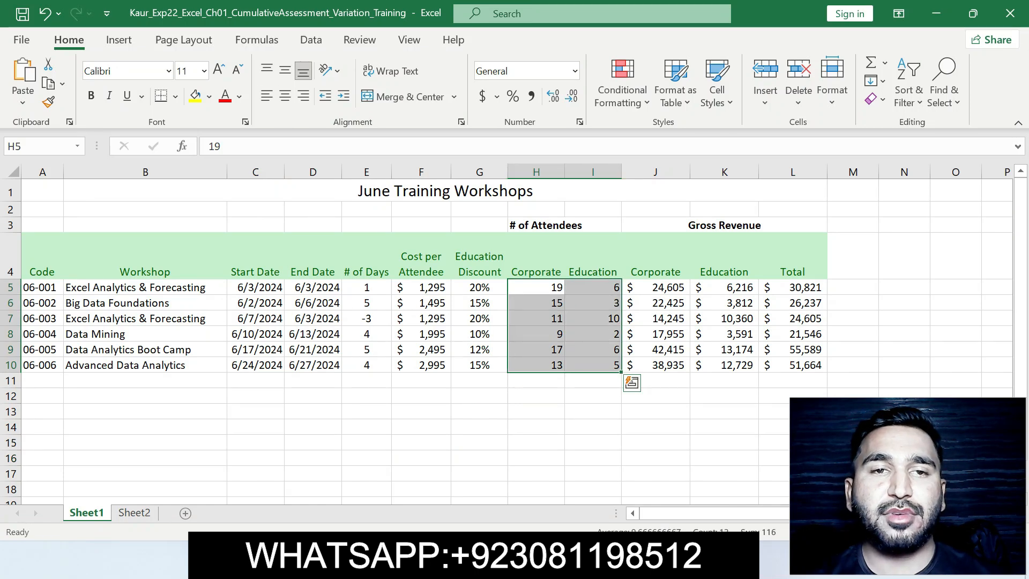
{"action": "left_click", "coordinate": [304, 97]}
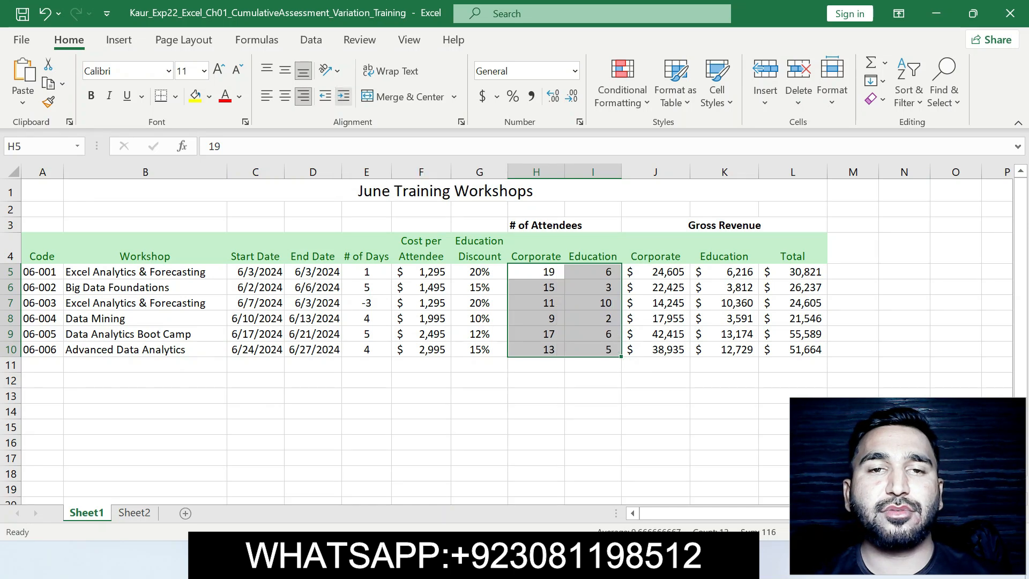
{"action": "left_click", "coordinate": [343, 96]}
Return to Word and highlight step 20's Outside Borders instructions in yellow.
{"action": "key", "text": "alt+Tab"}
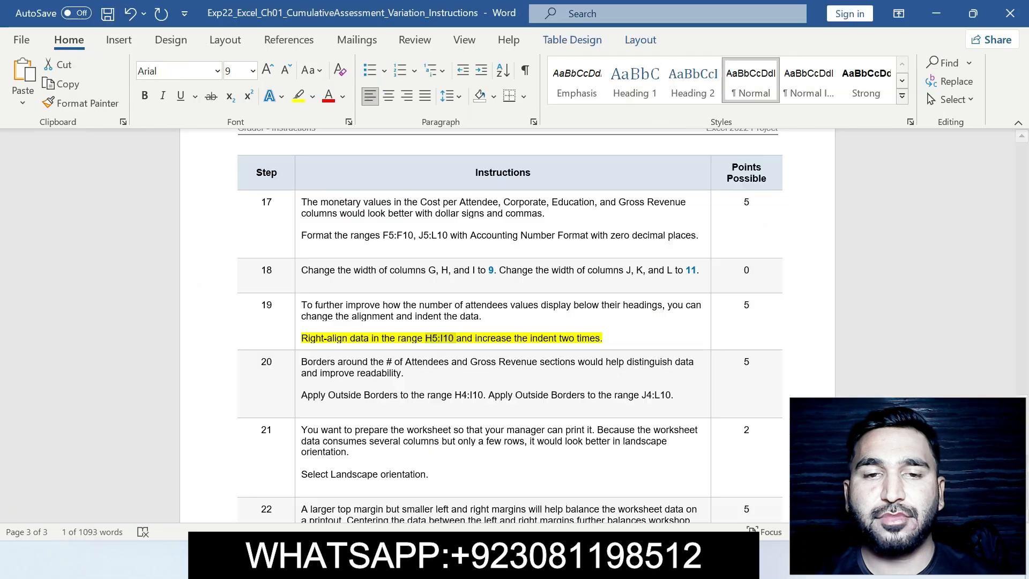
{"action": "left_click", "coordinate": [301, 384]}
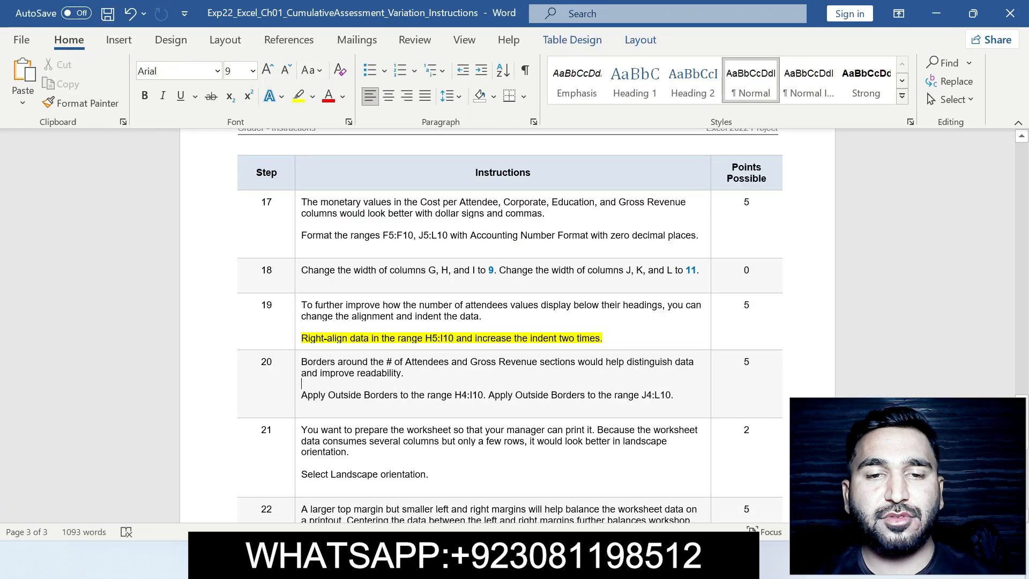
{"action": "left_click_drag", "start_coordinate": [301, 395], "coordinate": [673, 396]}
{"action": "left_click", "coordinate": [711, 378]}
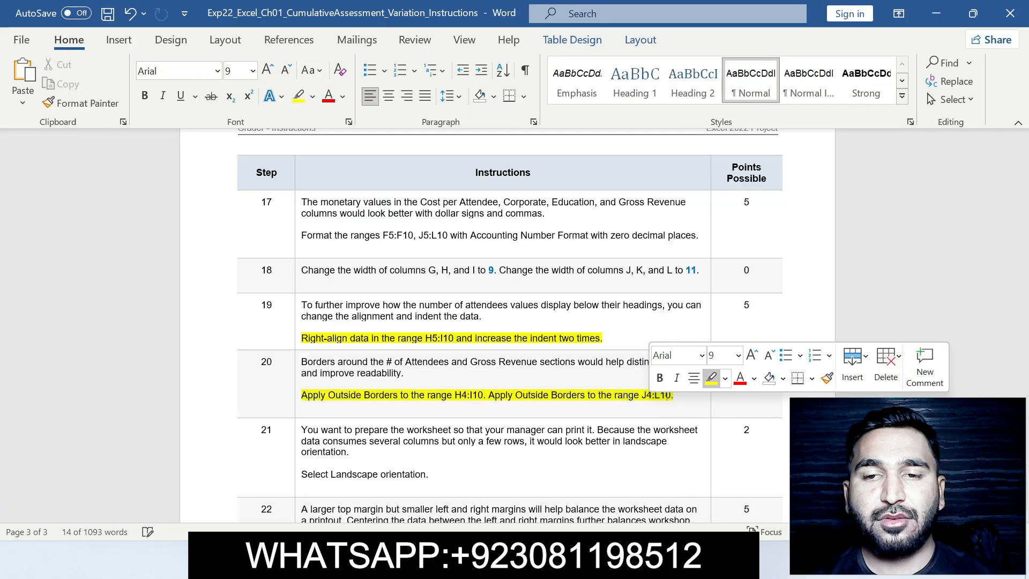
{"action": "left_click", "coordinate": [673, 395]}
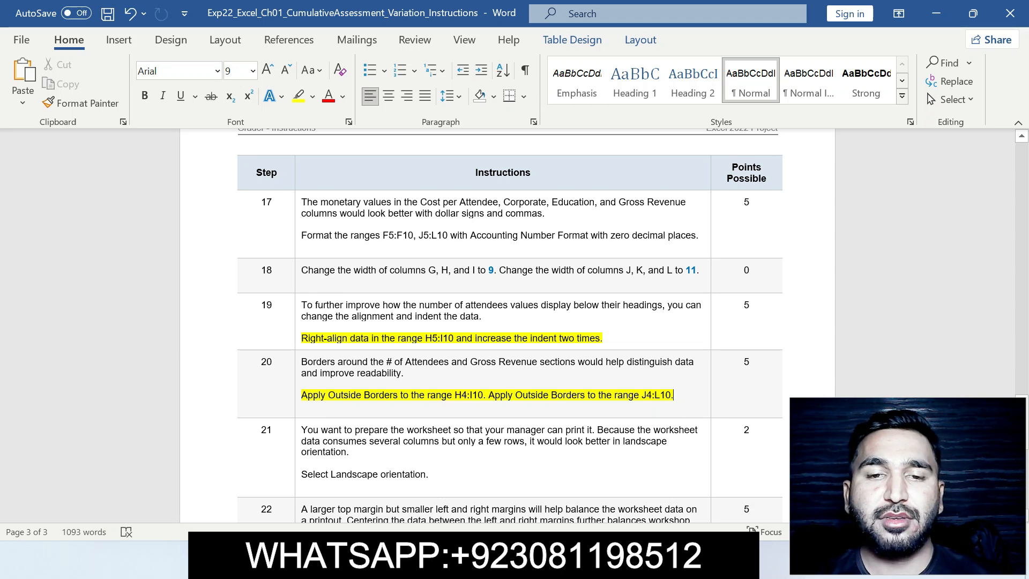
Take the first range from Word's step 20, and in Excel apply Outside Borders to H4:I10.
{"action": "left_click_drag", "start_coordinate": [455, 395], "coordinate": [483, 395]}
{"action": "key", "text": "ctrl+c"}
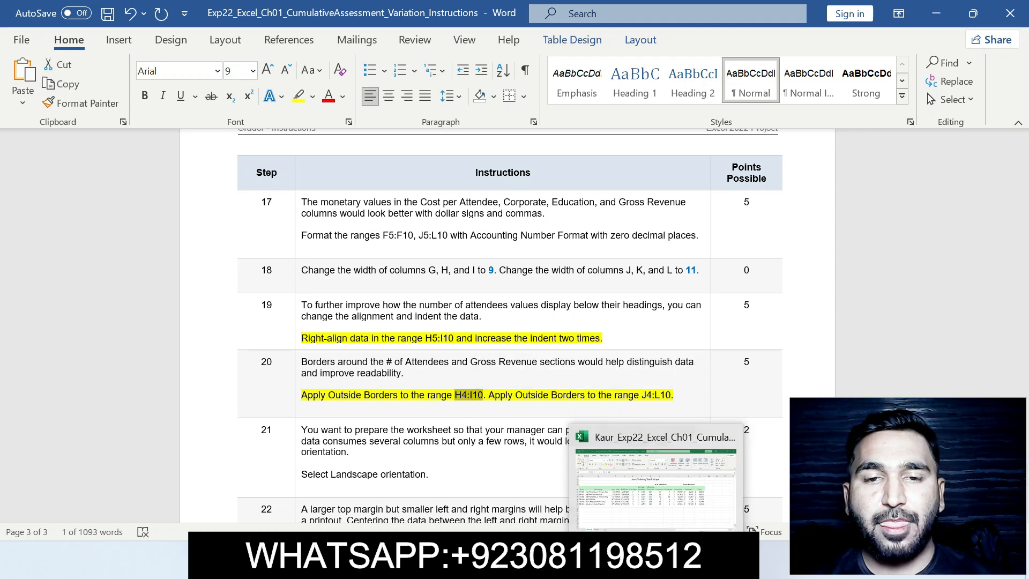
{"action": "left_click", "coordinate": [656, 563]}
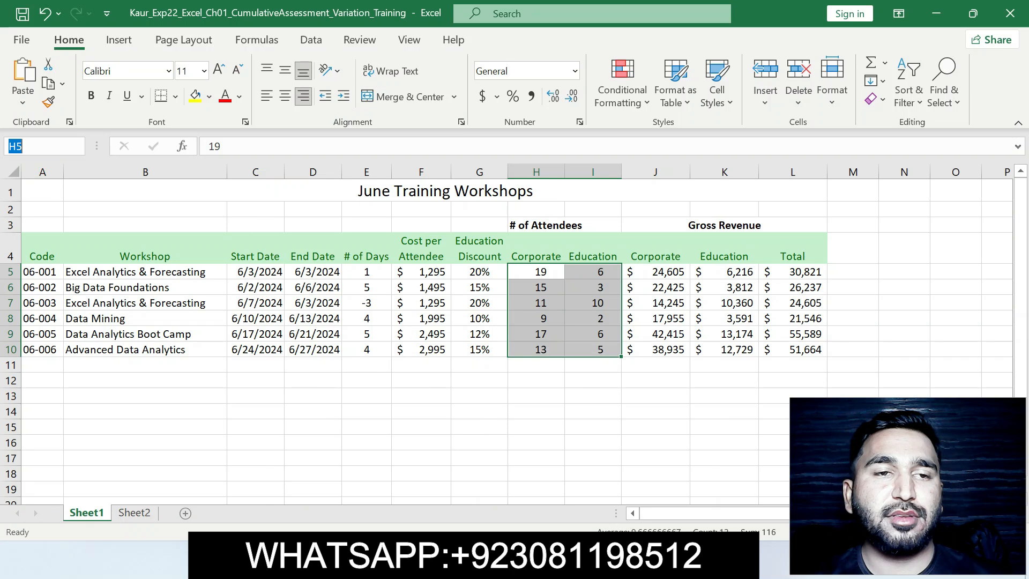
{"action": "key", "text": "ctrl+v"}
{"action": "key", "text": "Return"}
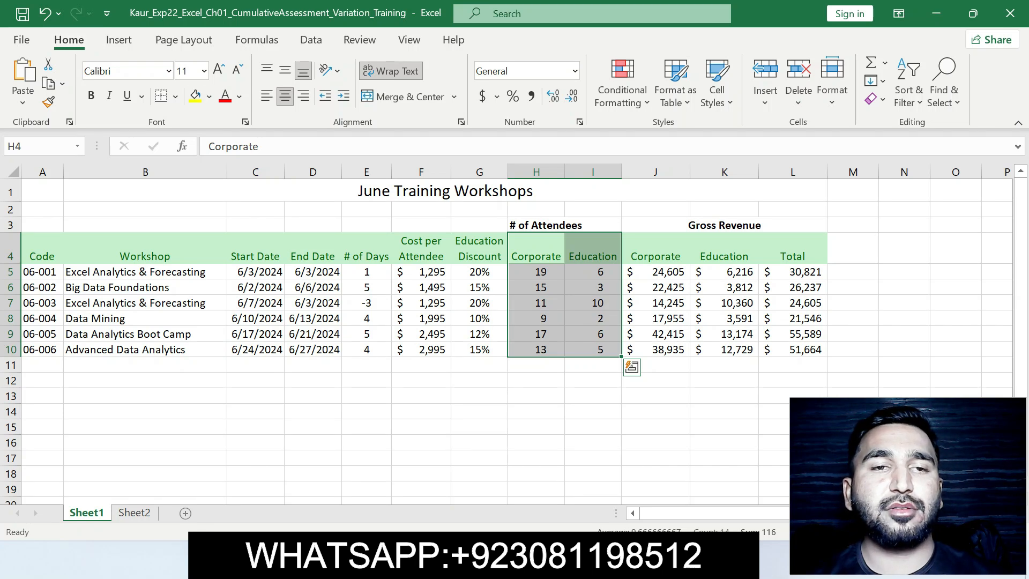
{"action": "left_click", "coordinate": [175, 97]}
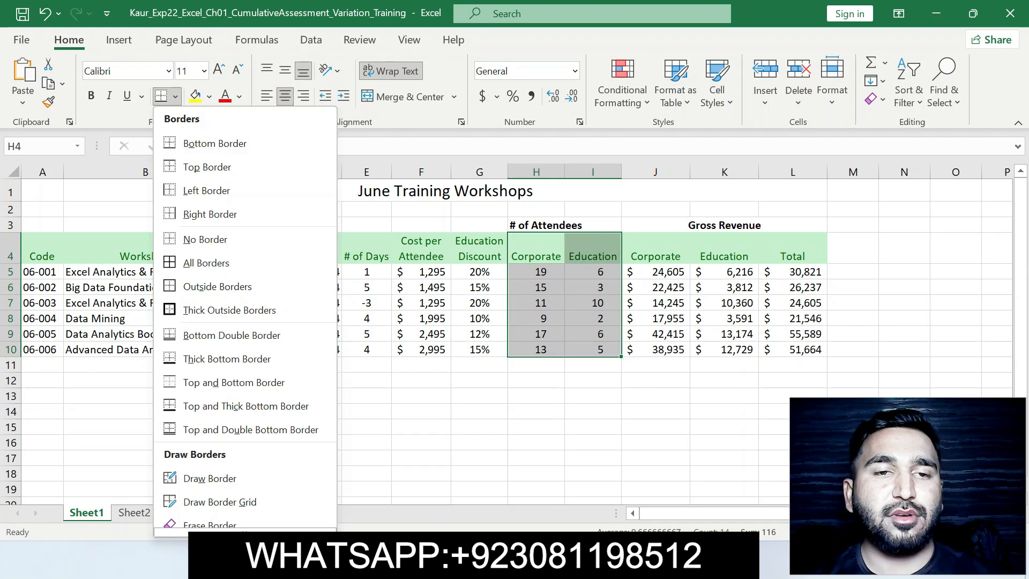
{"action": "left_click", "coordinate": [217, 286]}
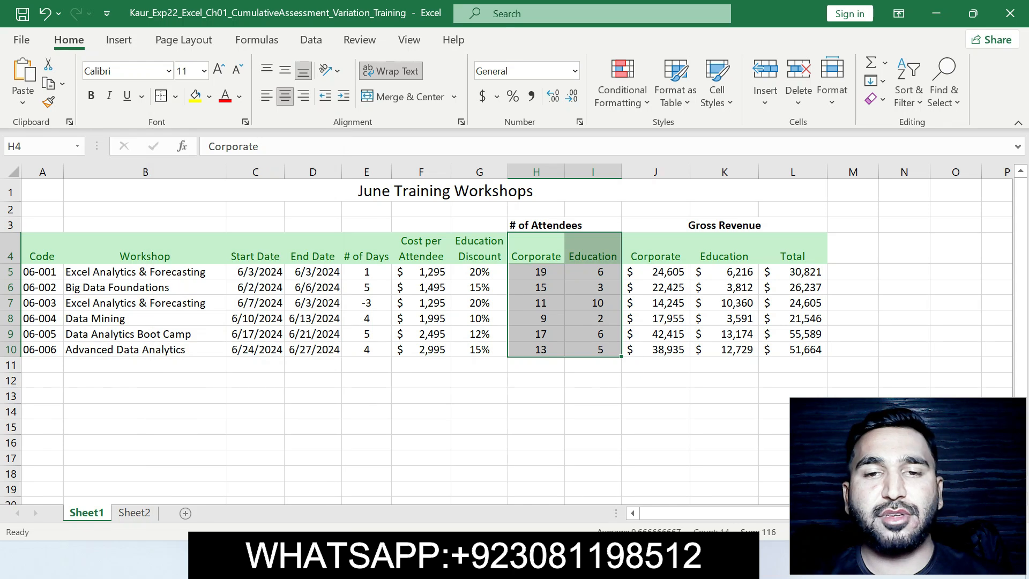
{"action": "left_click", "coordinate": [536, 411]}
Take the second range from Word's step 20, and in Excel apply Outside Borders to J4:L10.
{"action": "key", "text": "alt+Tab"}
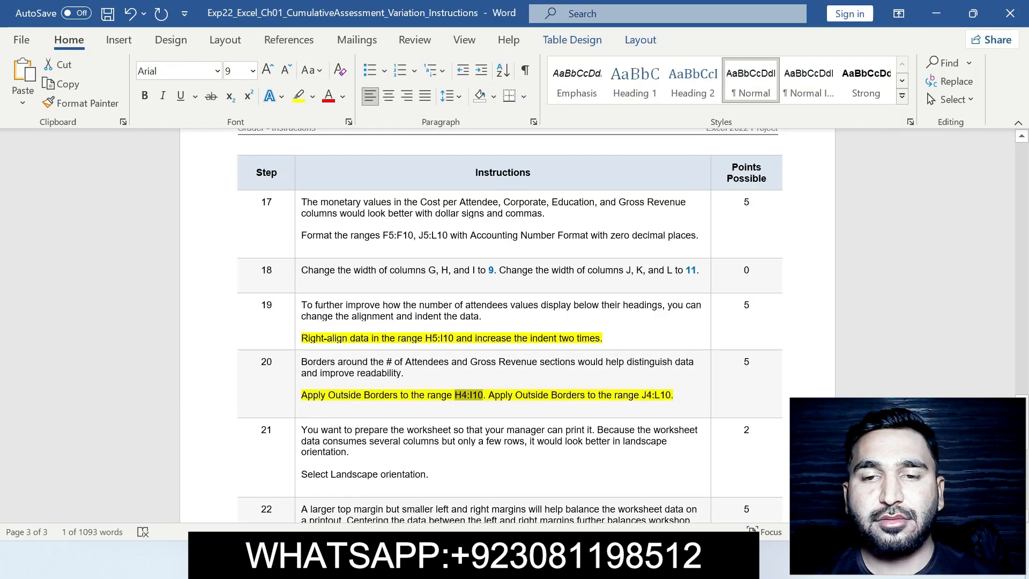
{"action": "left_click_drag", "start_coordinate": [642, 395], "coordinate": [671, 395]}
{"action": "key", "text": "ctrl+c"}
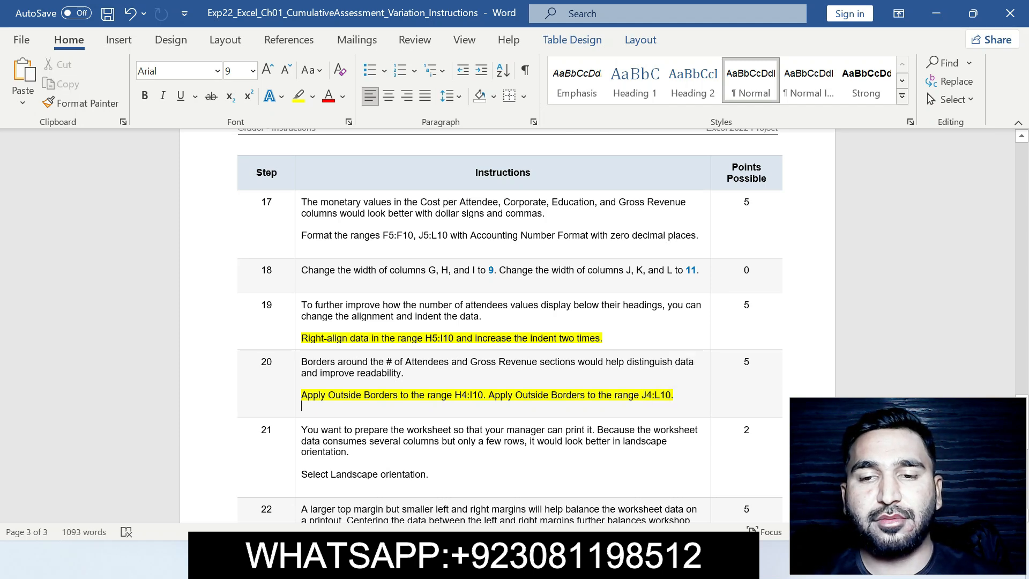
{"action": "key", "text": "alt+Tab"}
{"action": "left_click", "coordinate": [34, 146]}
{"action": "key", "text": "ctrl+v"}
{"action": "key", "text": "Return"}
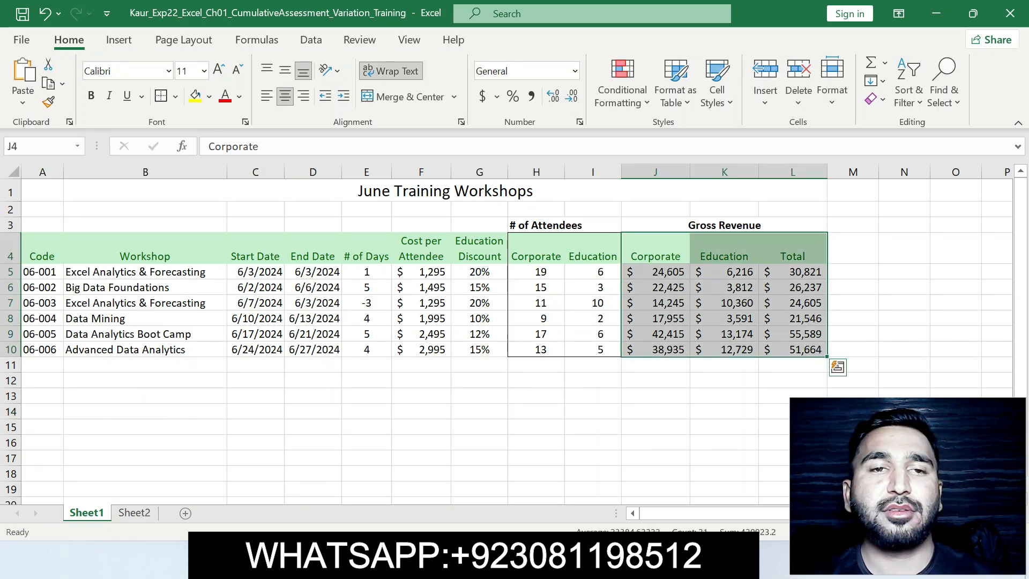
{"action": "left_click", "coordinate": [175, 96]}
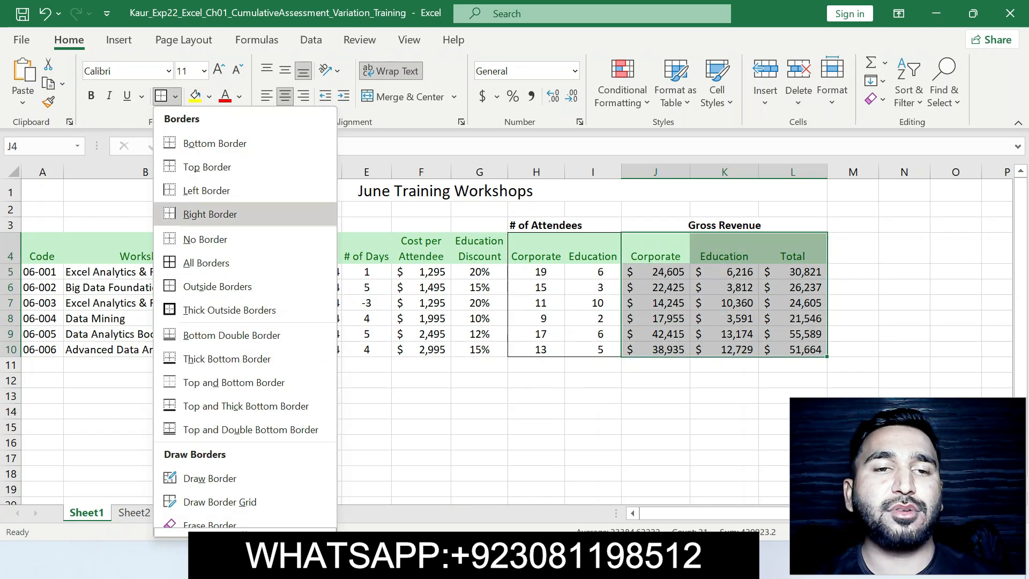
{"action": "left_click", "coordinate": [217, 287]}
{"action": "left_click", "coordinate": [536, 428]}
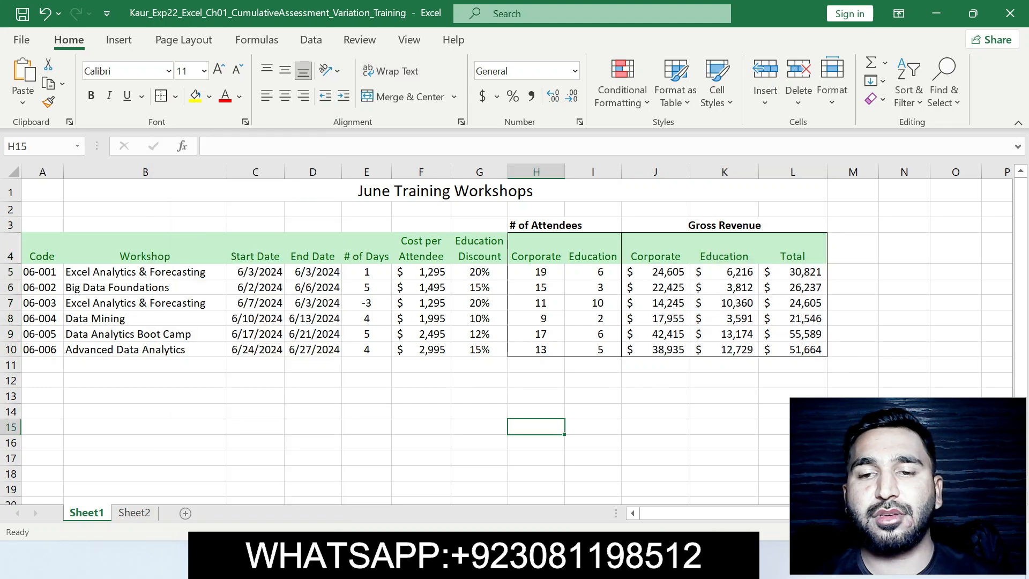
Consult step 21 in the Word instructions, and in Excel set Sheet1's page orientation to Landscape.
{"action": "key", "text": "alt+Tab"}
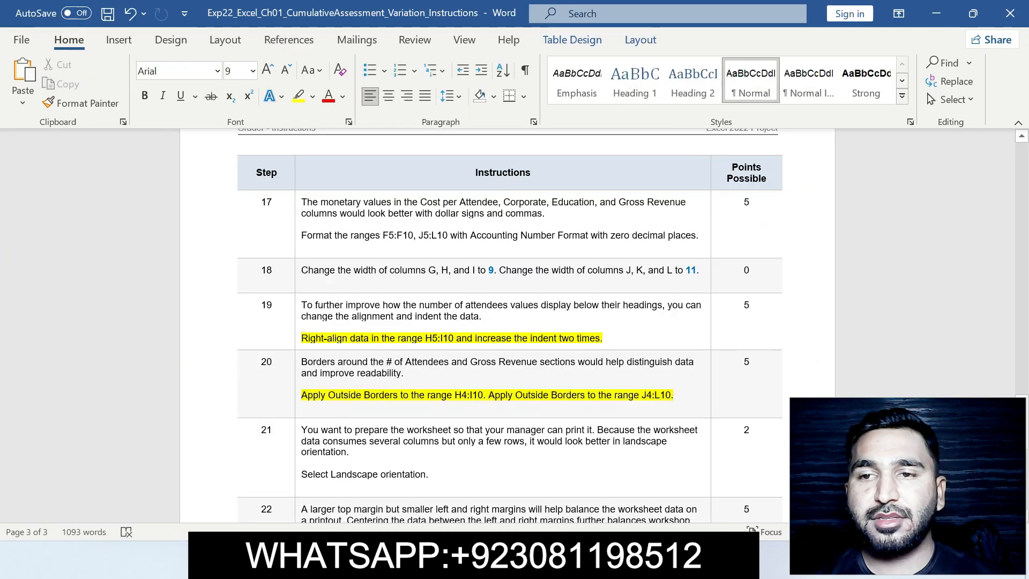
{"action": "left_click_drag", "start_coordinate": [301, 474], "coordinate": [428, 474]}
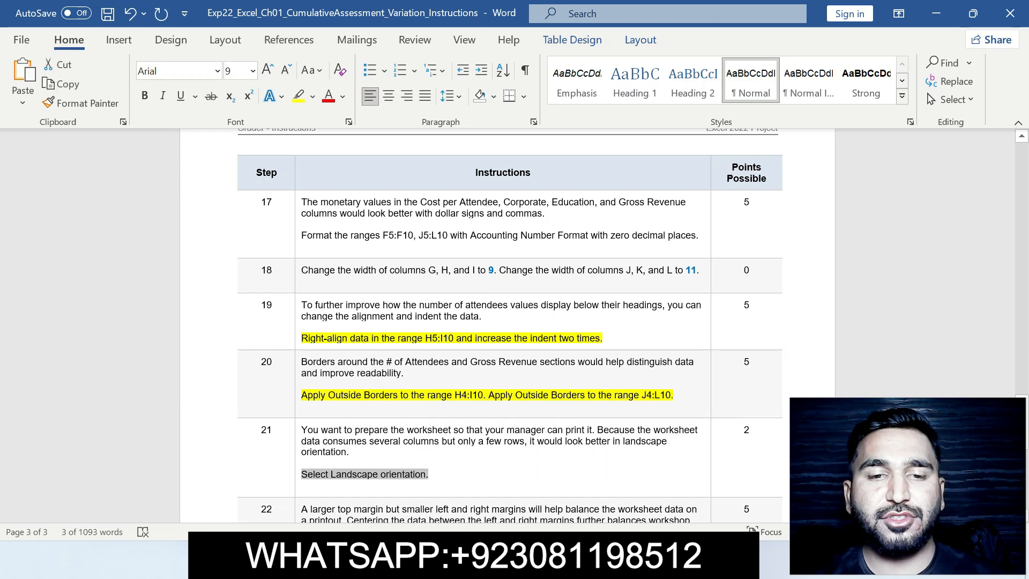
{"action": "right_click", "coordinate": [430, 475]}
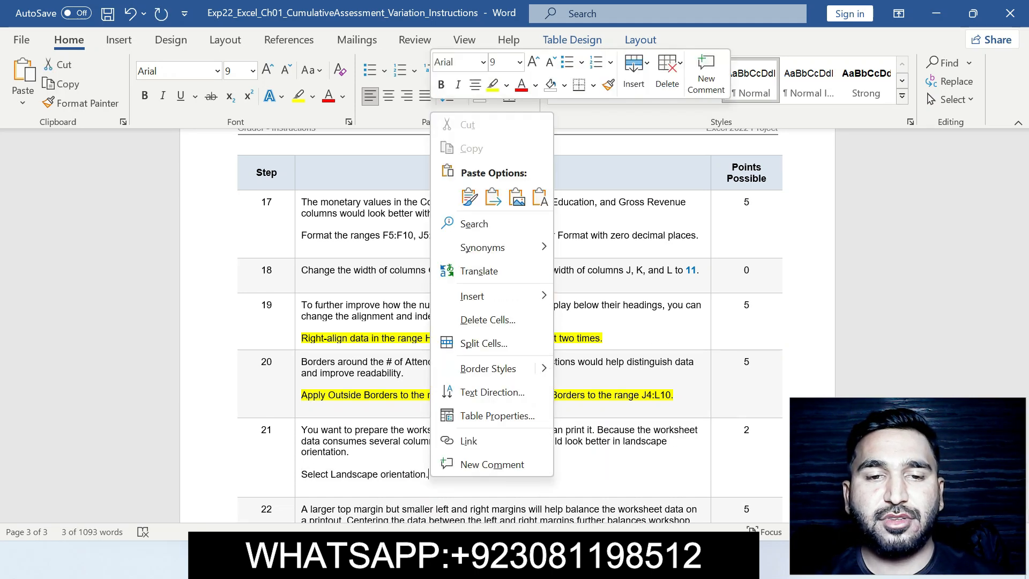
{"action": "key", "text": "Escape"}
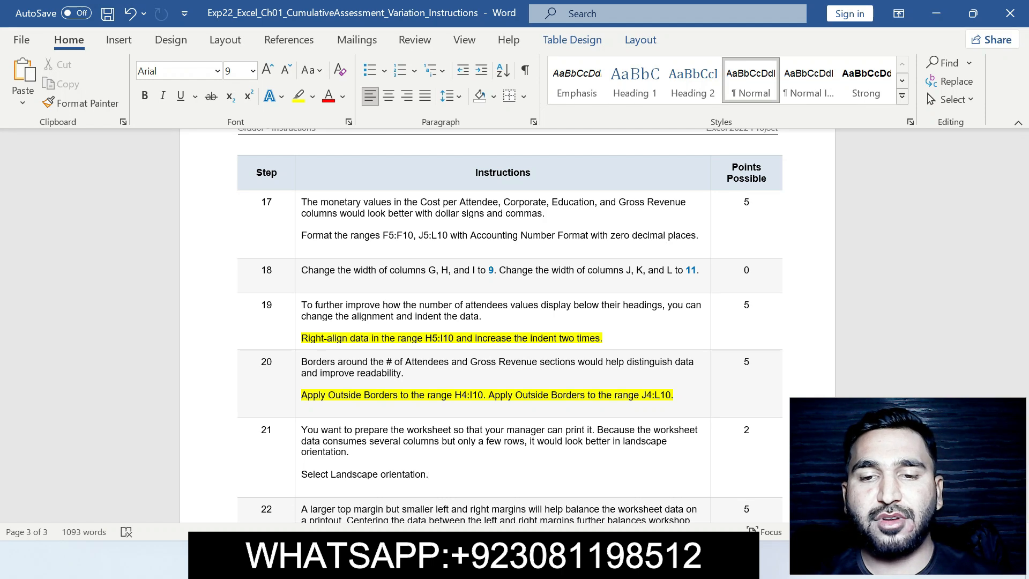
{"action": "key", "text": "alt+Tab"}
{"action": "left_click", "coordinate": [184, 41]}
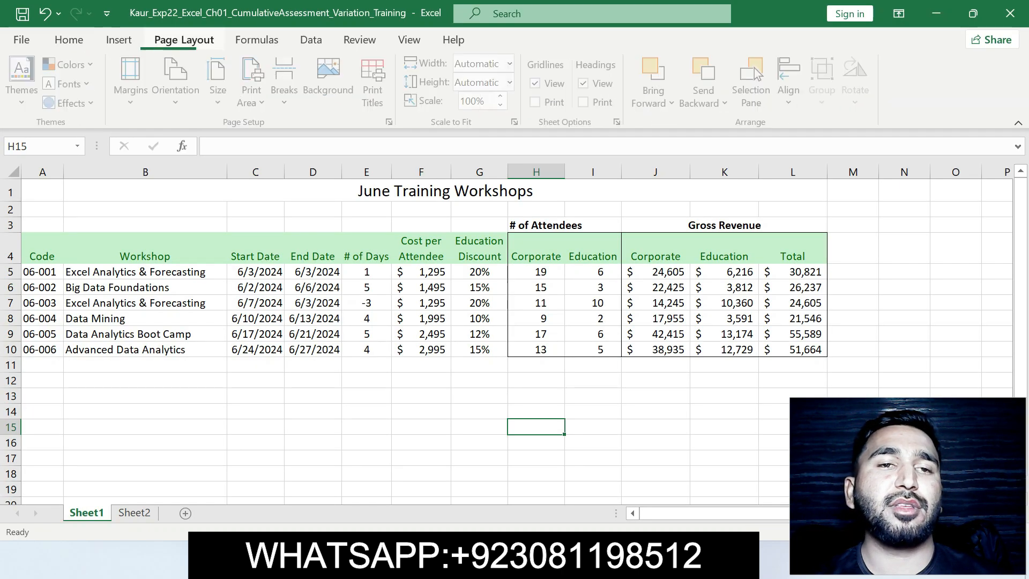
{"action": "left_click", "coordinate": [178, 85]}
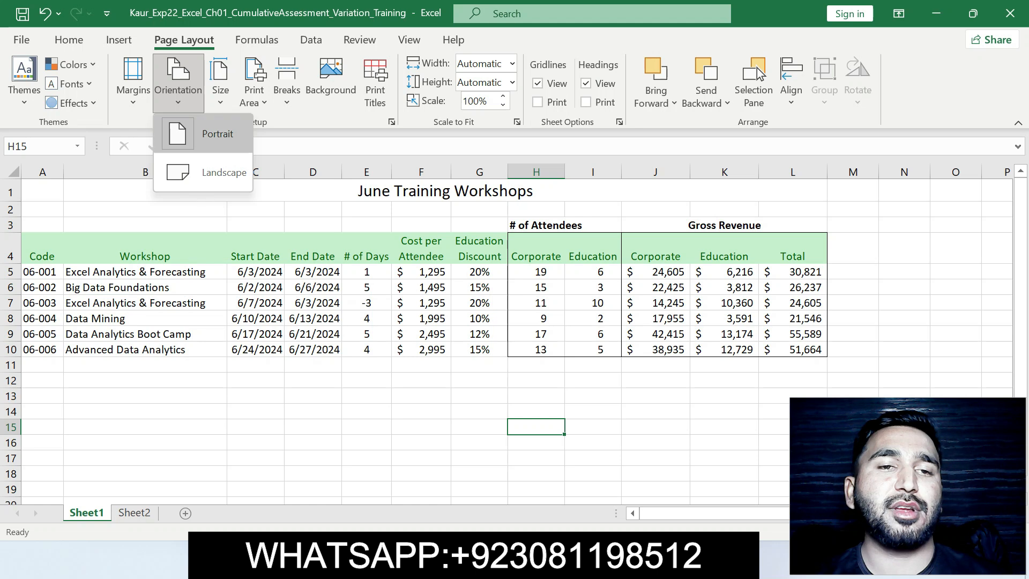
{"action": "left_click", "coordinate": [203, 172]}
{"action": "left_click", "coordinate": [422, 396]}
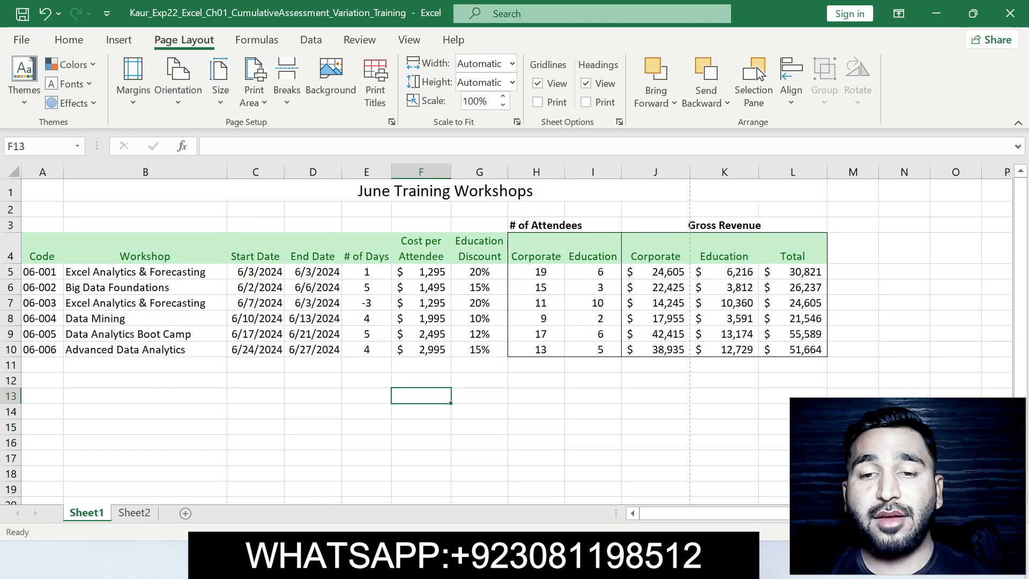
Review the Word instructions back to their beginning, and in Excel look over Sheet2 and return to Sheet1.
{"action": "key", "text": "alt+Tab"}
{"action": "left_click_drag", "start_coordinate": [1022, 429], "coordinate": [1023, 160]}
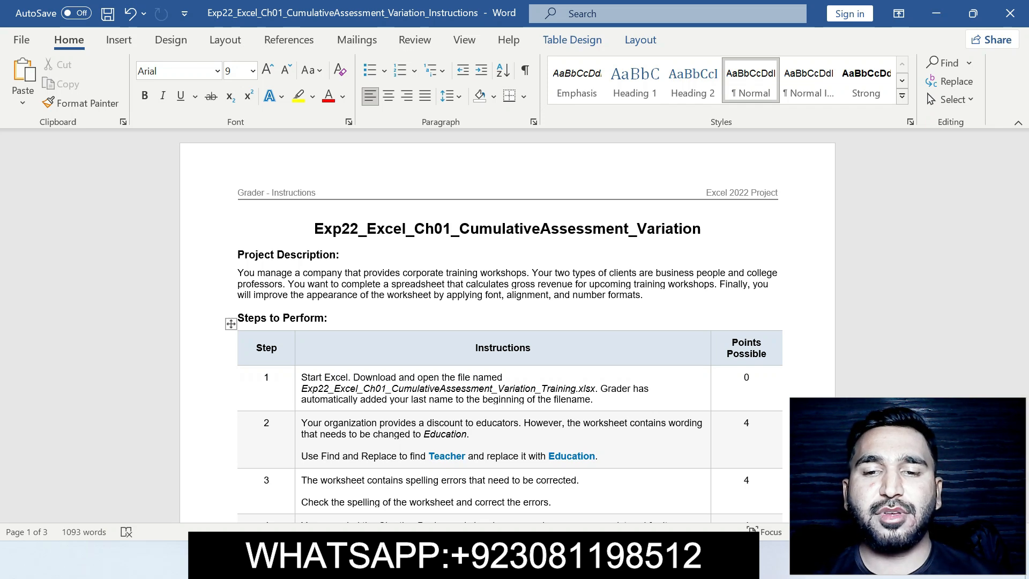
{"action": "left_click", "coordinate": [658, 561]}
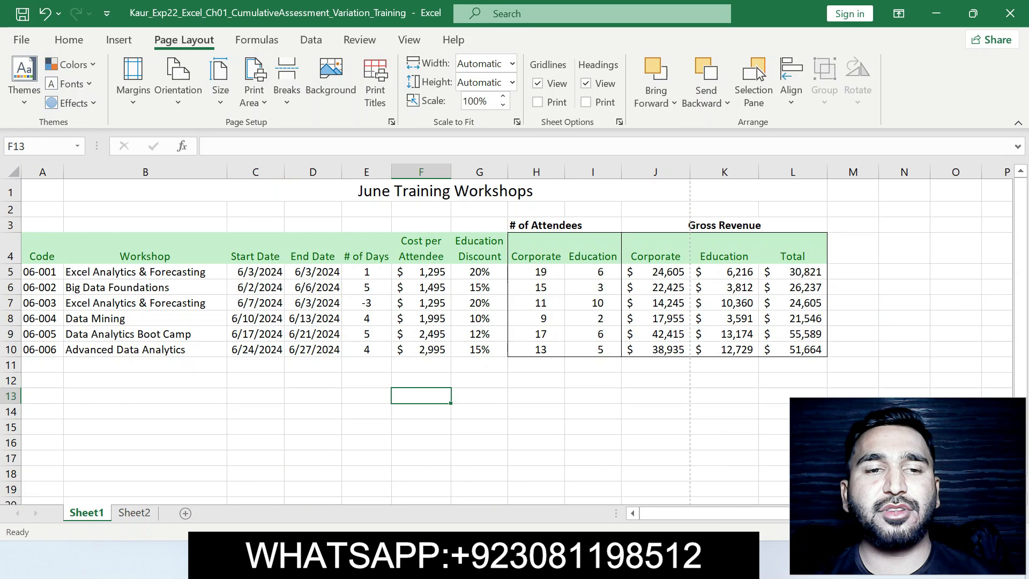
{"action": "left_click", "coordinate": [135, 513]}
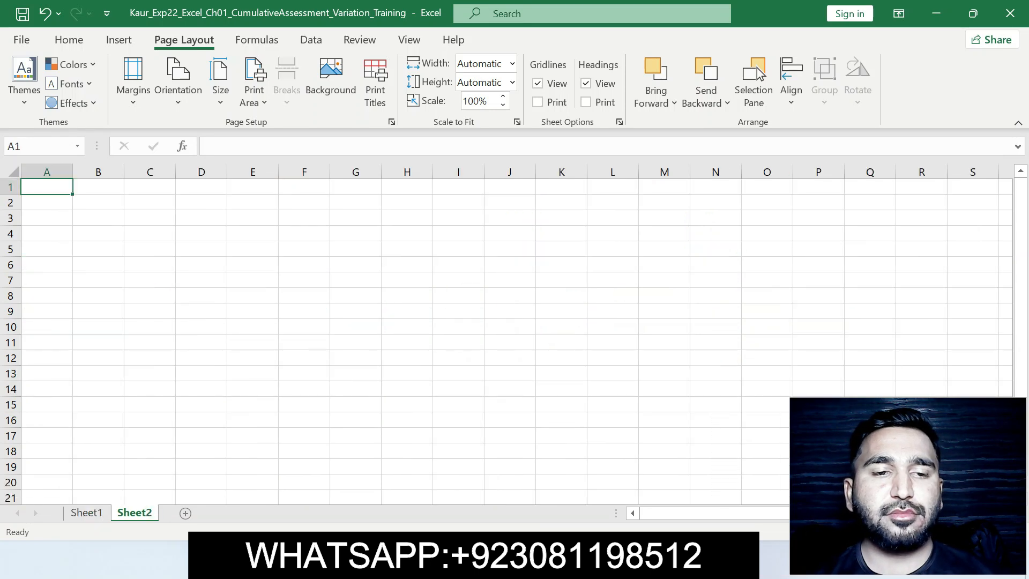
{"action": "left_click", "coordinate": [87, 513]}
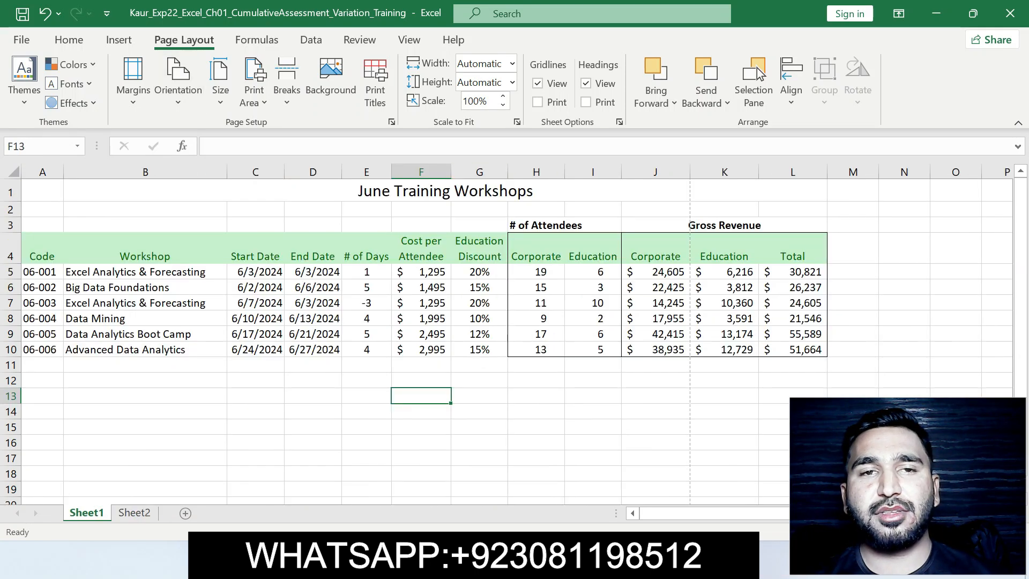